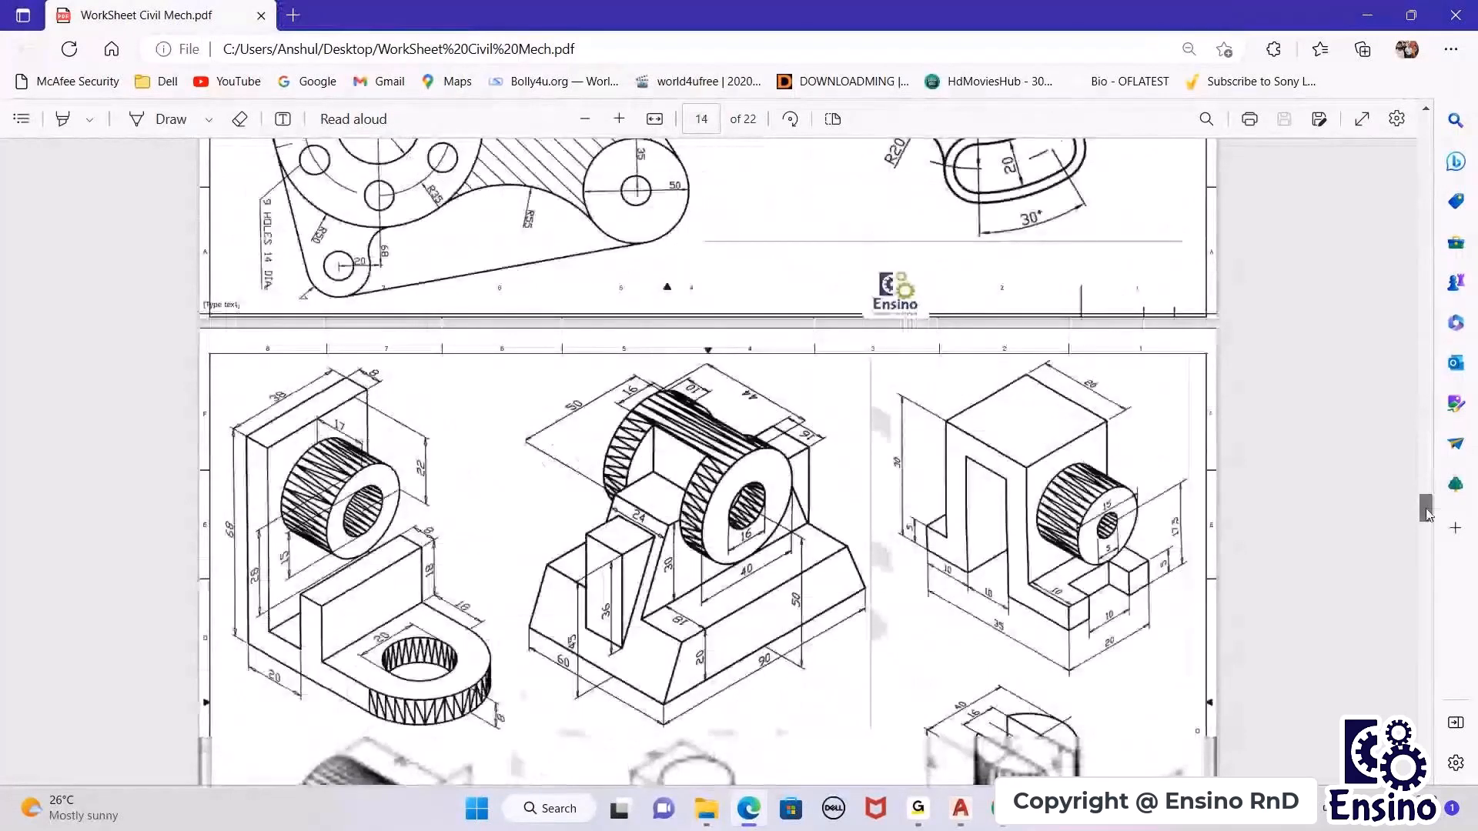
Step: Return to the first page of the worksheet PDF and check the drawing open in AutoCAD
left_click_drag(1427, 514, 1426, 130)
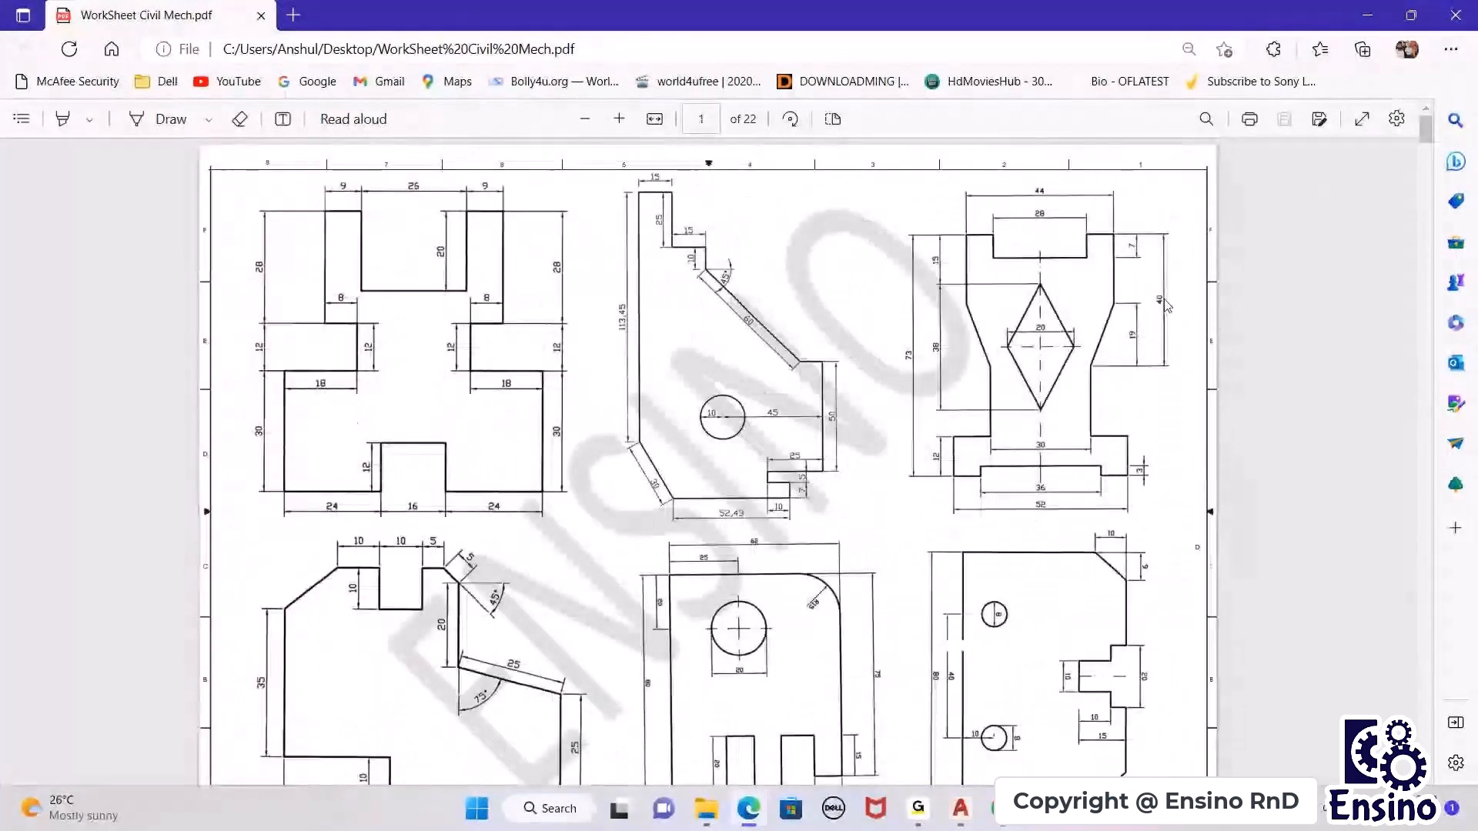
left_click(964, 815)
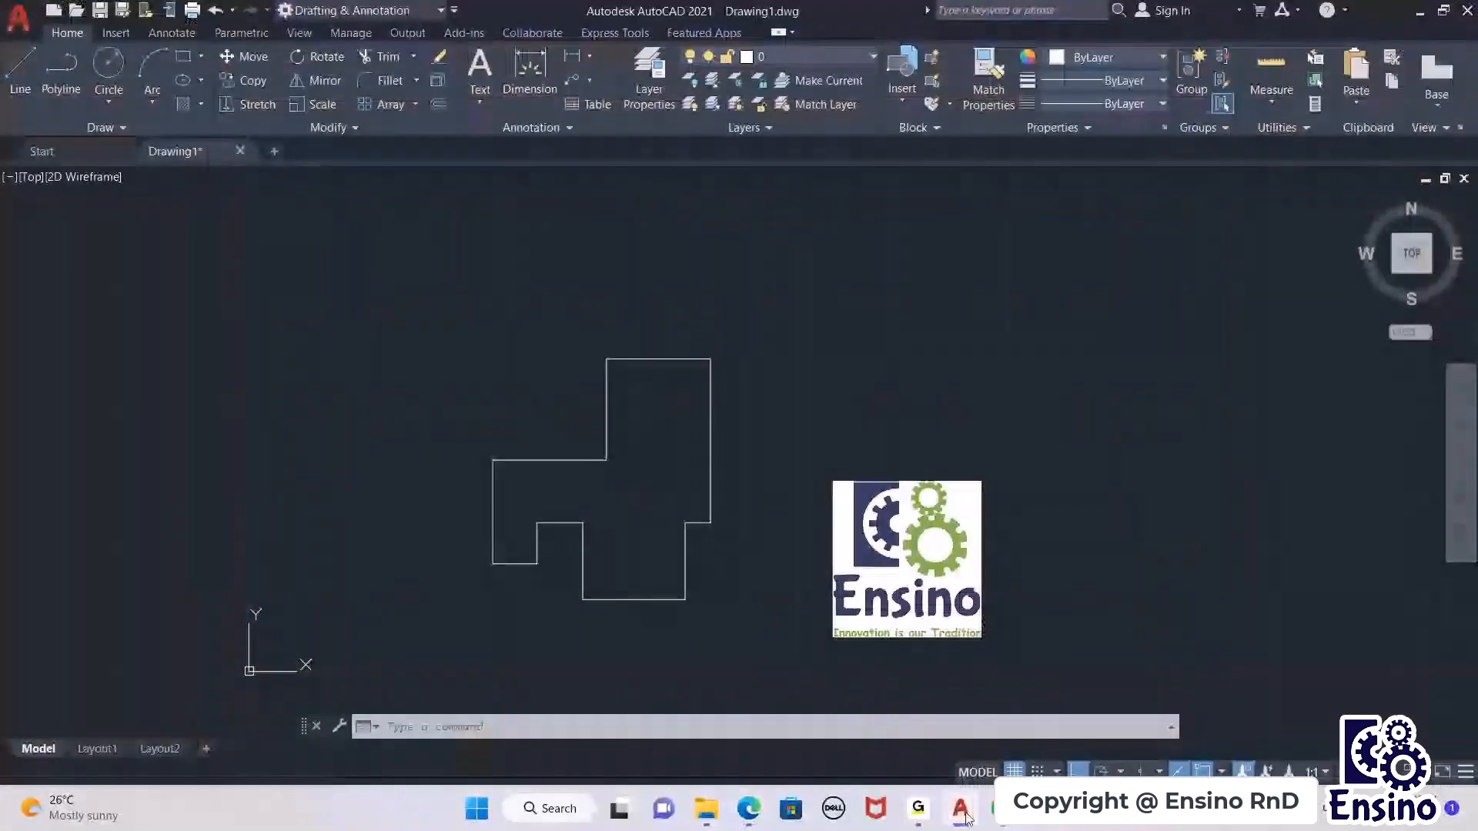
left_click(964, 815)
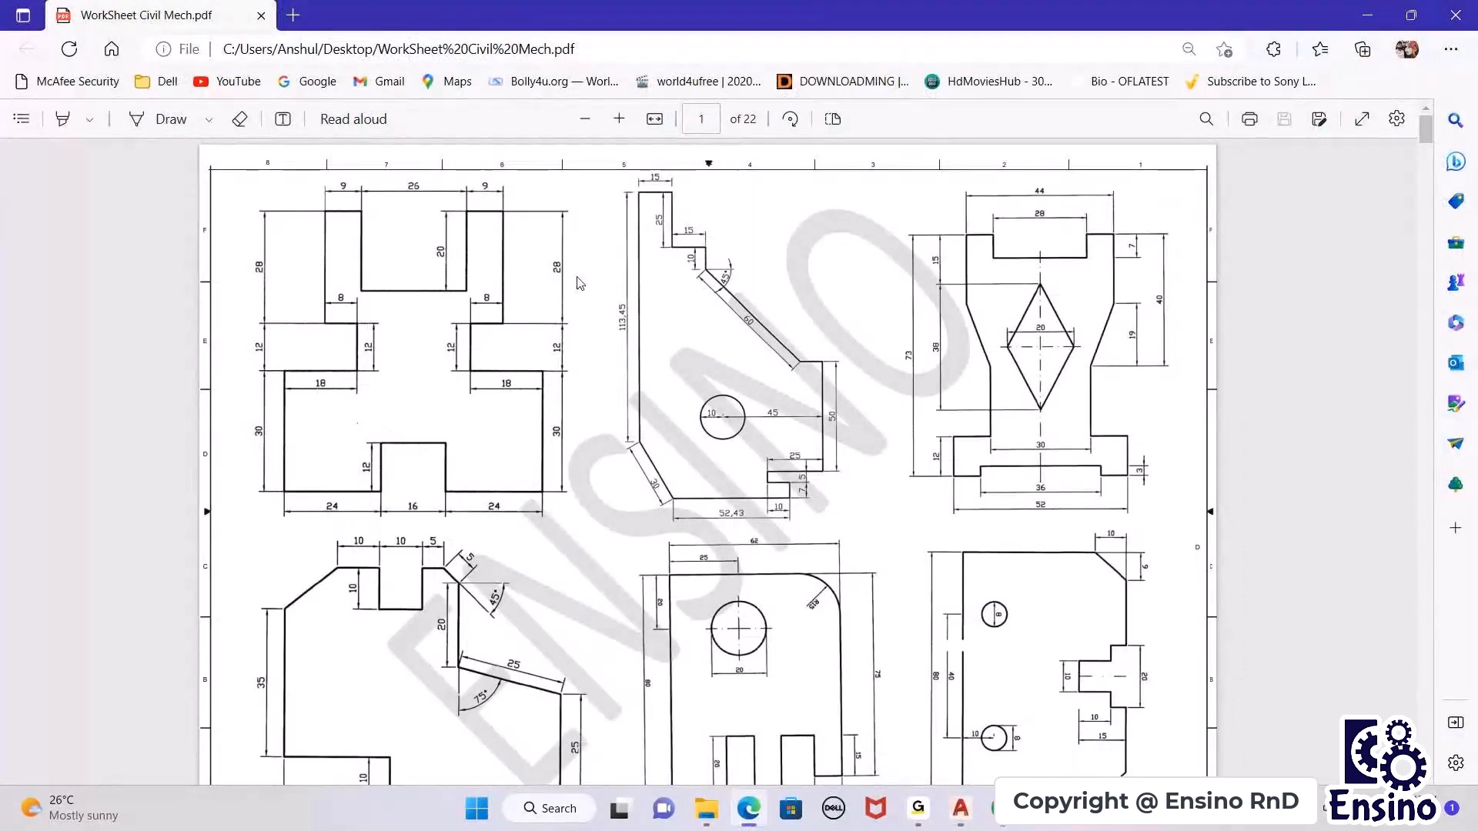
Step: Look through the dimensioned 2D practice drawings on pages 1 to 13 of the worksheet PDF
left_click(619, 120)
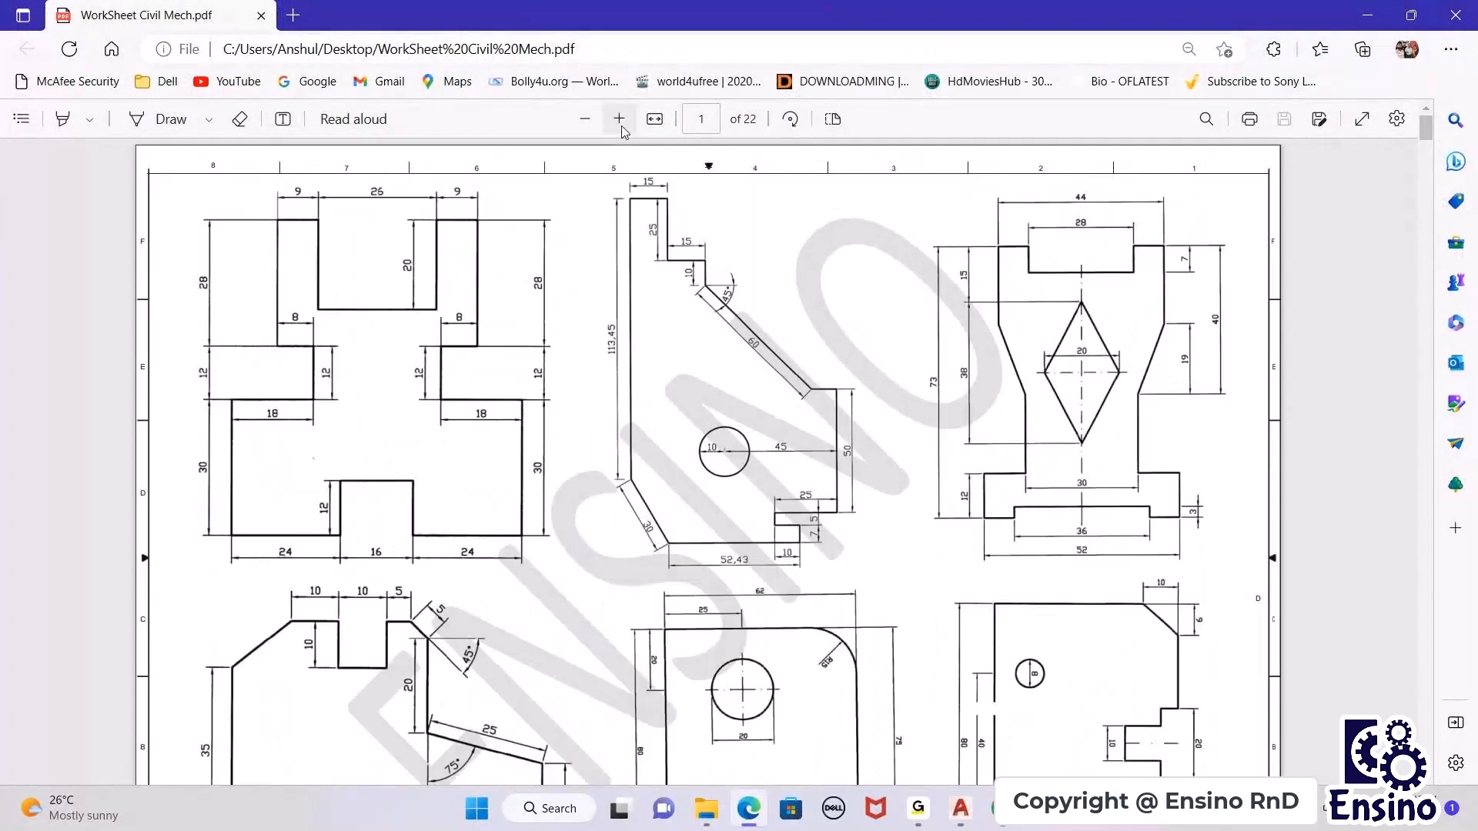
scroll(638, 301, "down", 2)
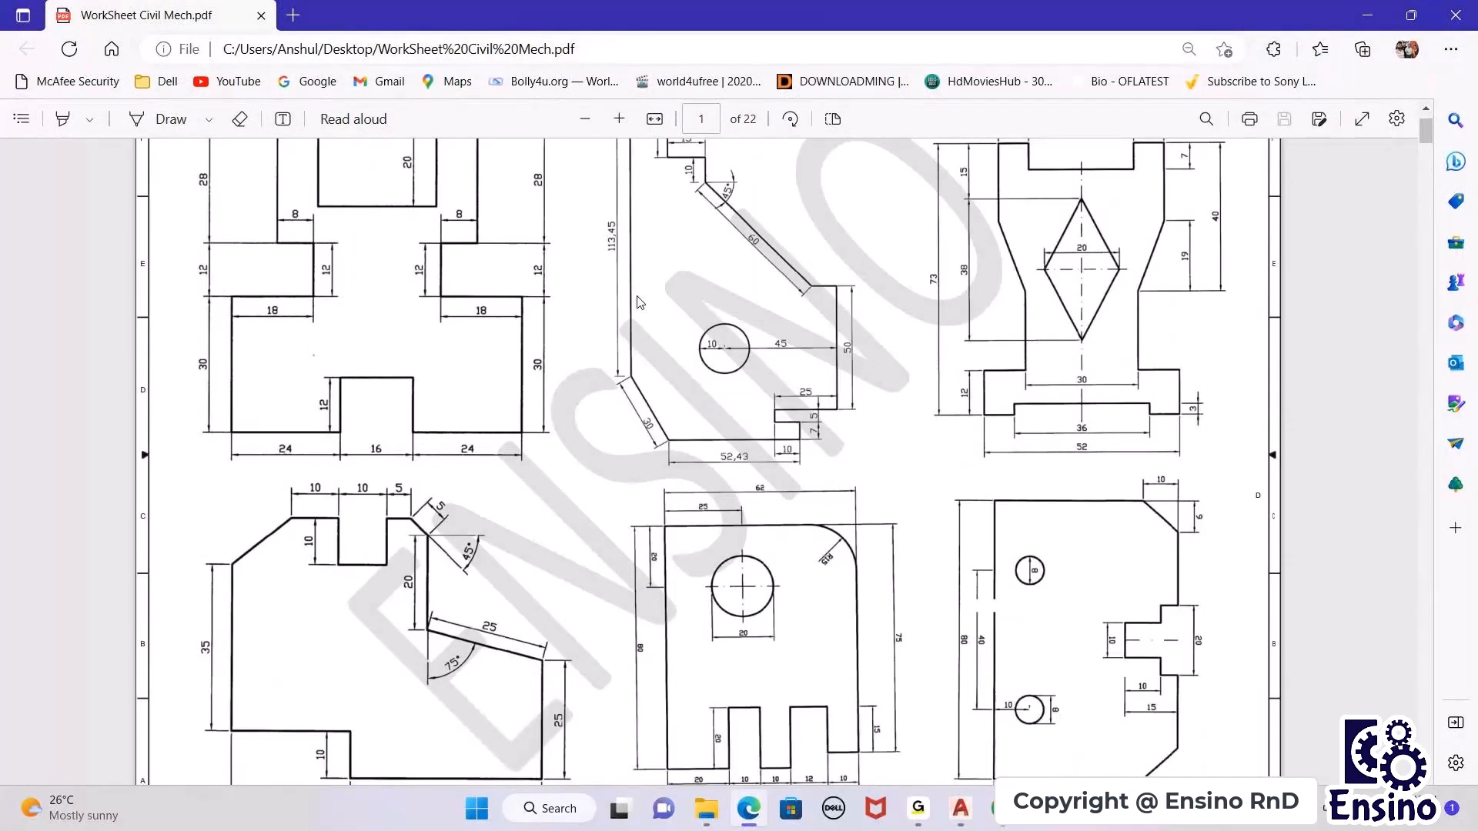
scroll(637, 302, "down", 5)
scroll(638, 303, "down", 11)
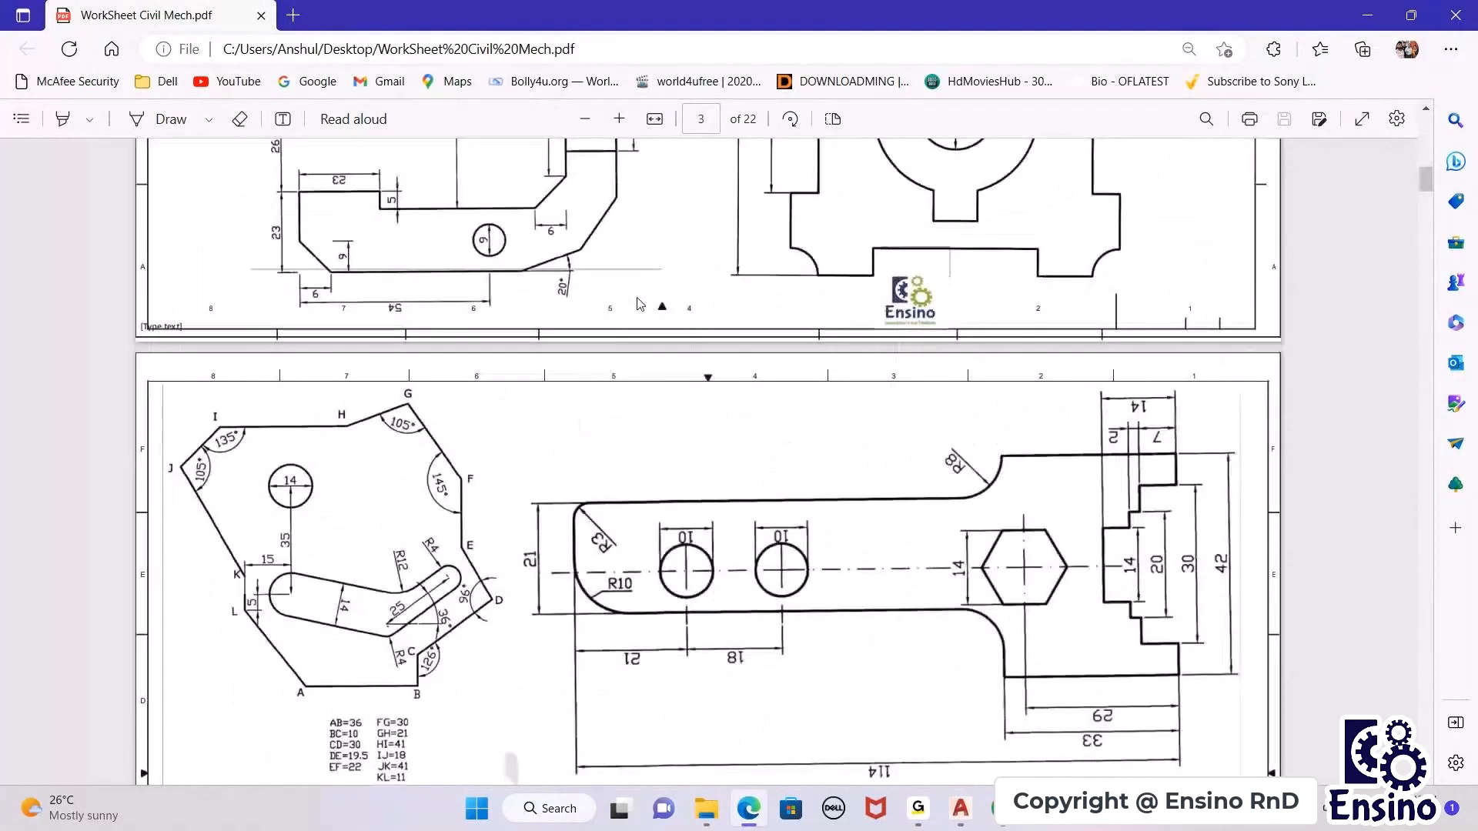
scroll(638, 302, "down", 3)
scroll(637, 303, "down", 7)
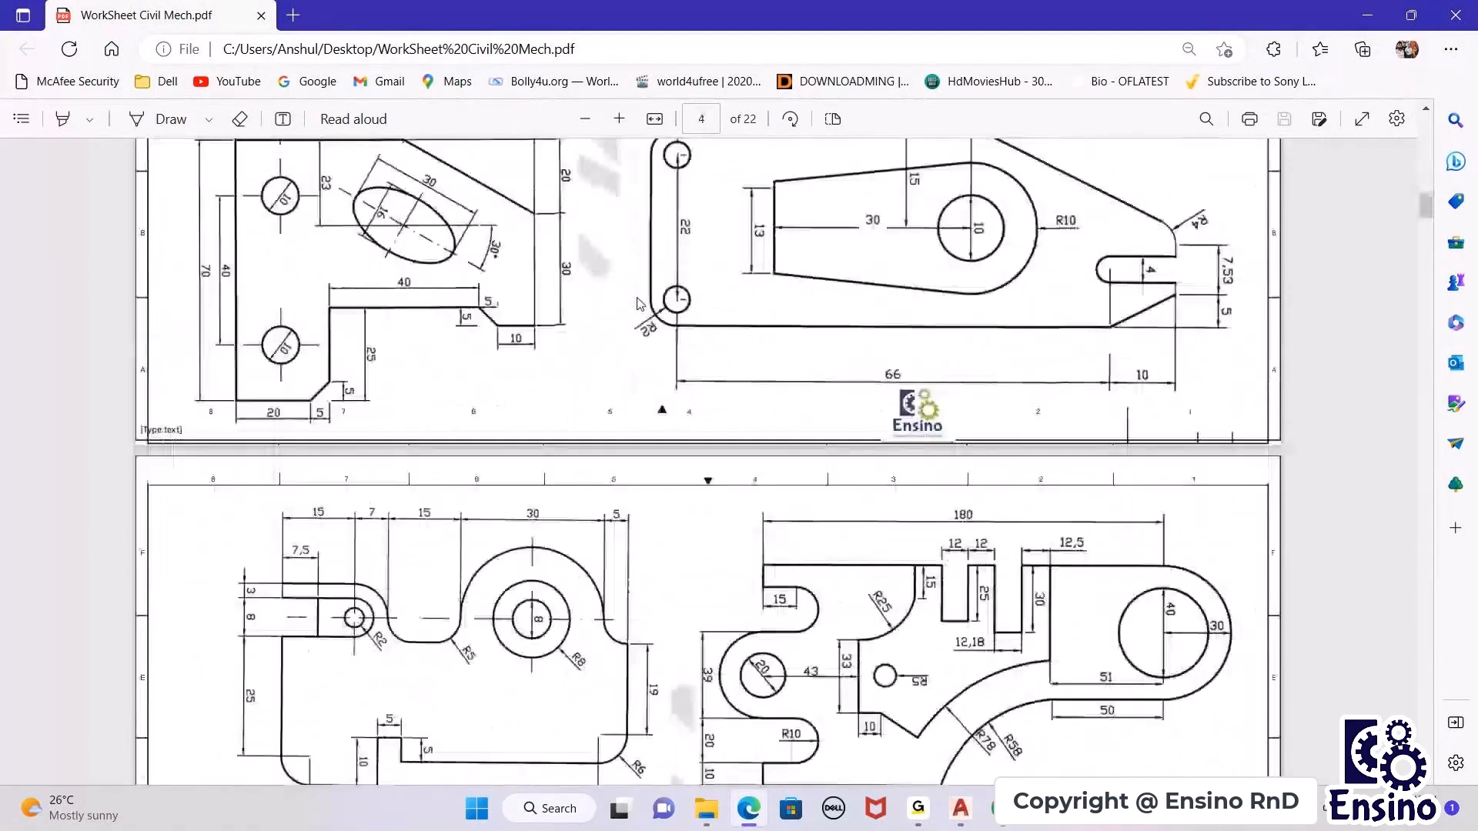
scroll(638, 303, "down", 3)
scroll(637, 302, "down", 18)
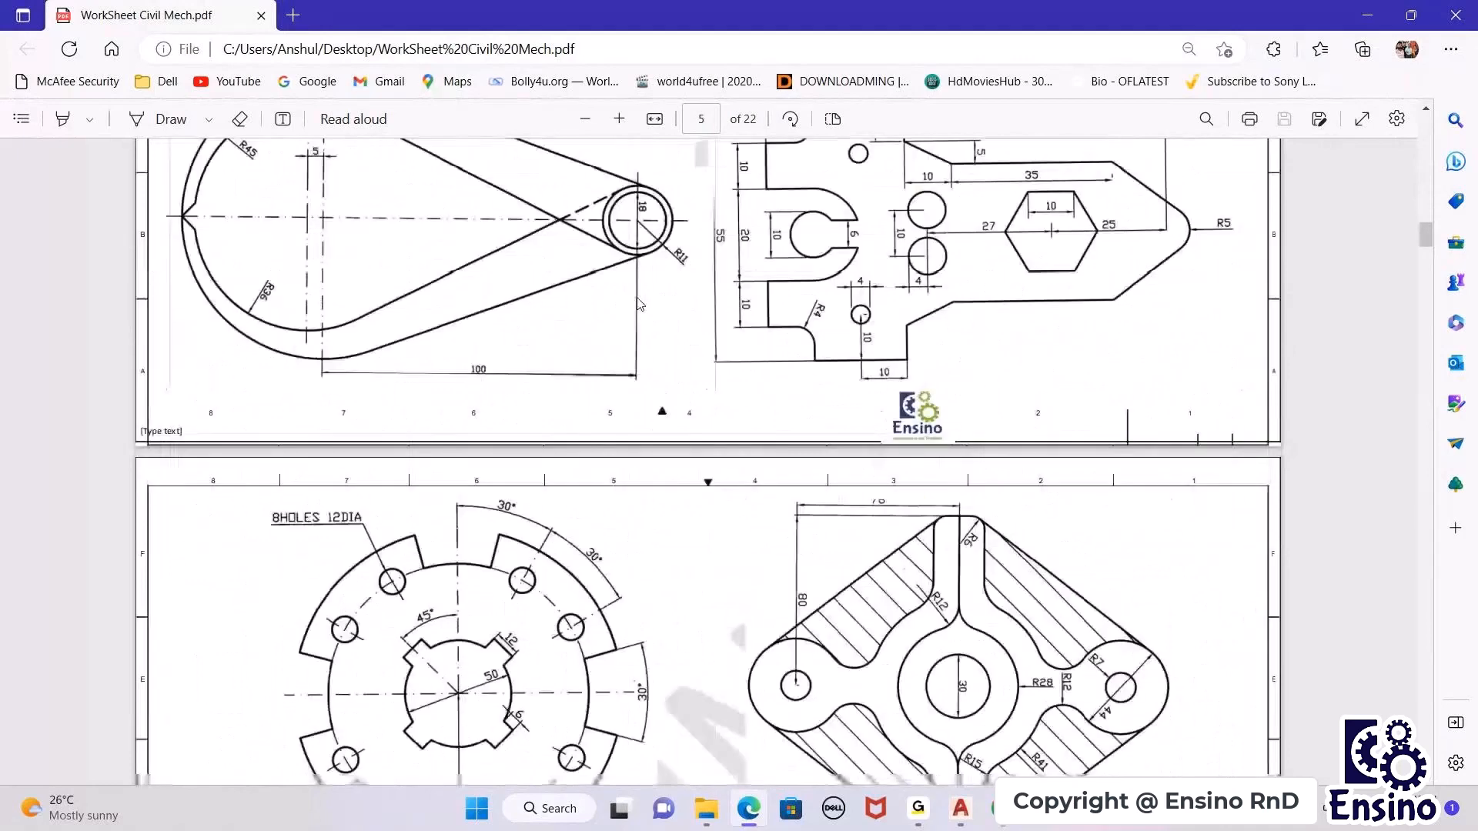
scroll(637, 302, "down", 3)
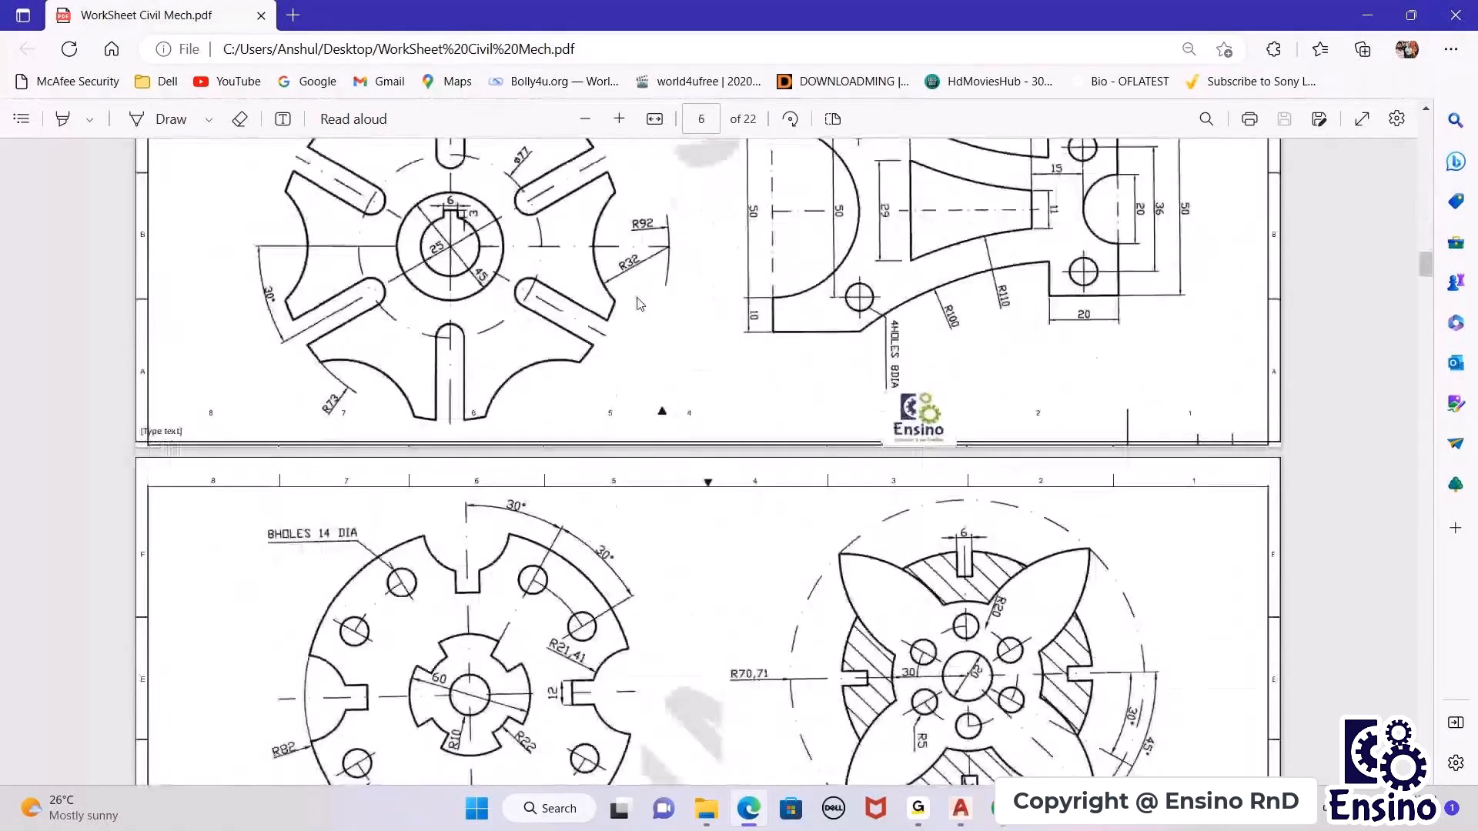
scroll(638, 303, "down", 15)
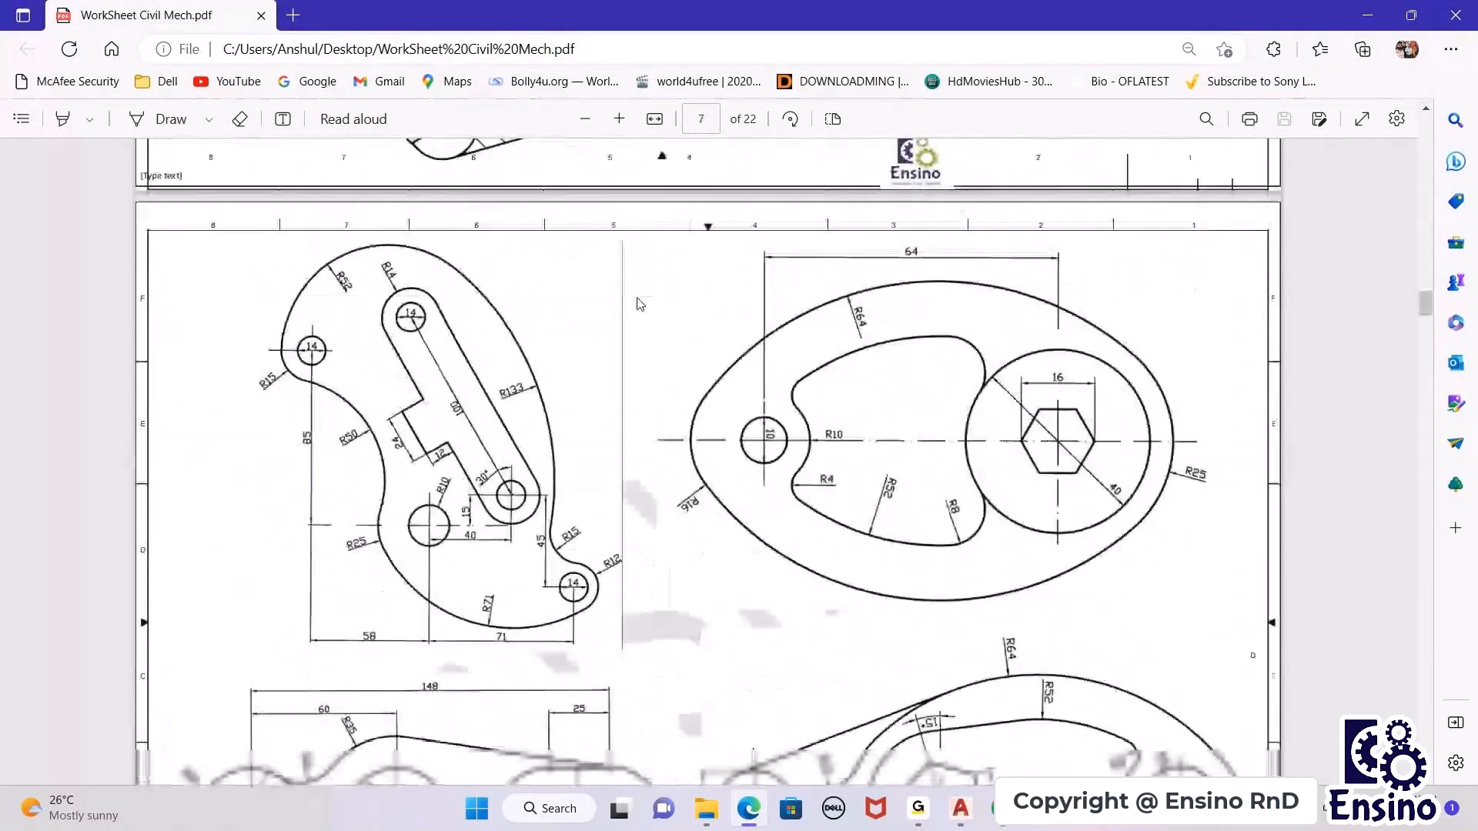
scroll(637, 303, "down", 15)
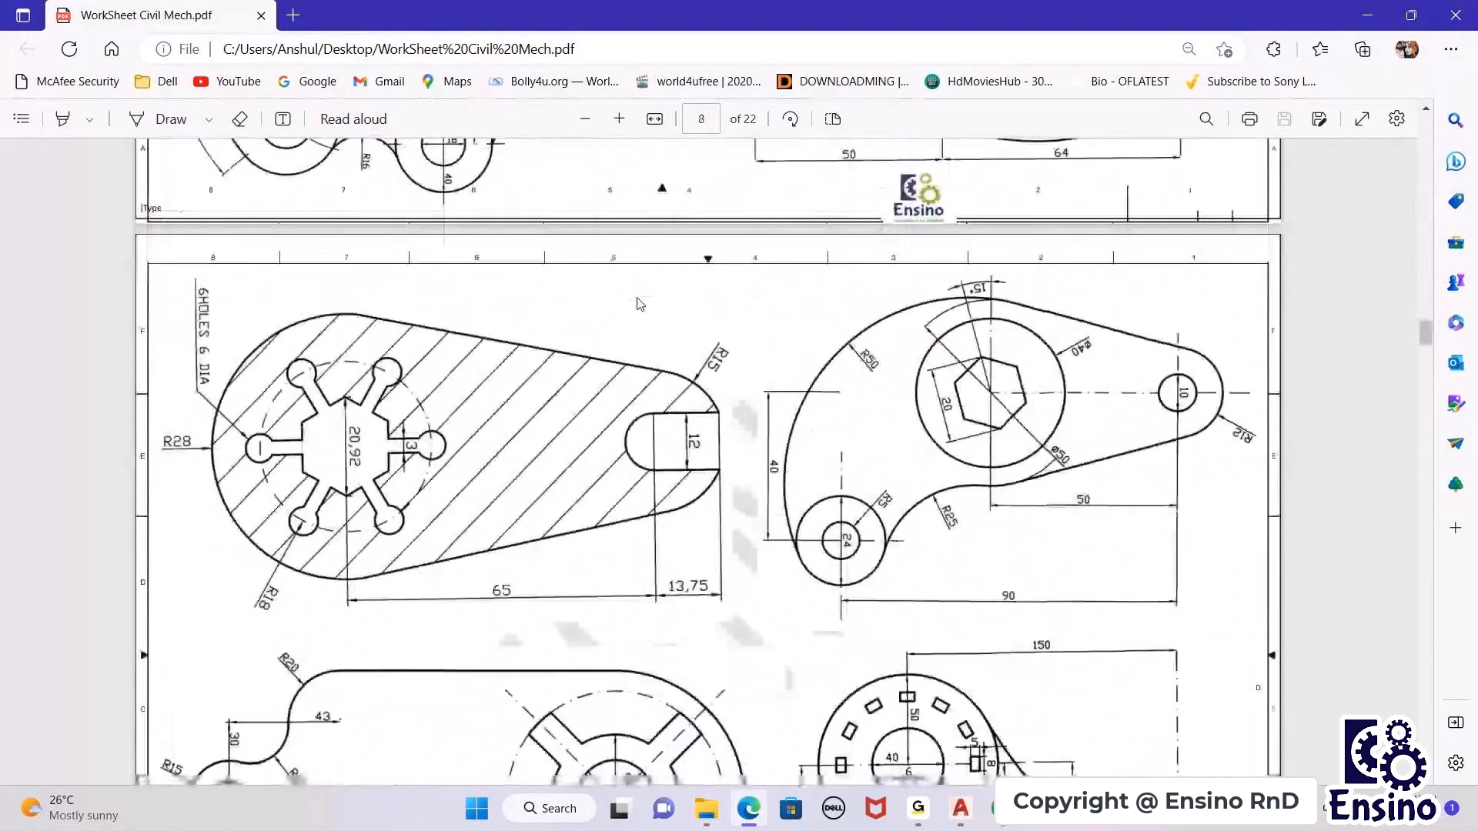
scroll(637, 302, "down", 15)
scroll(638, 302, "down", 5)
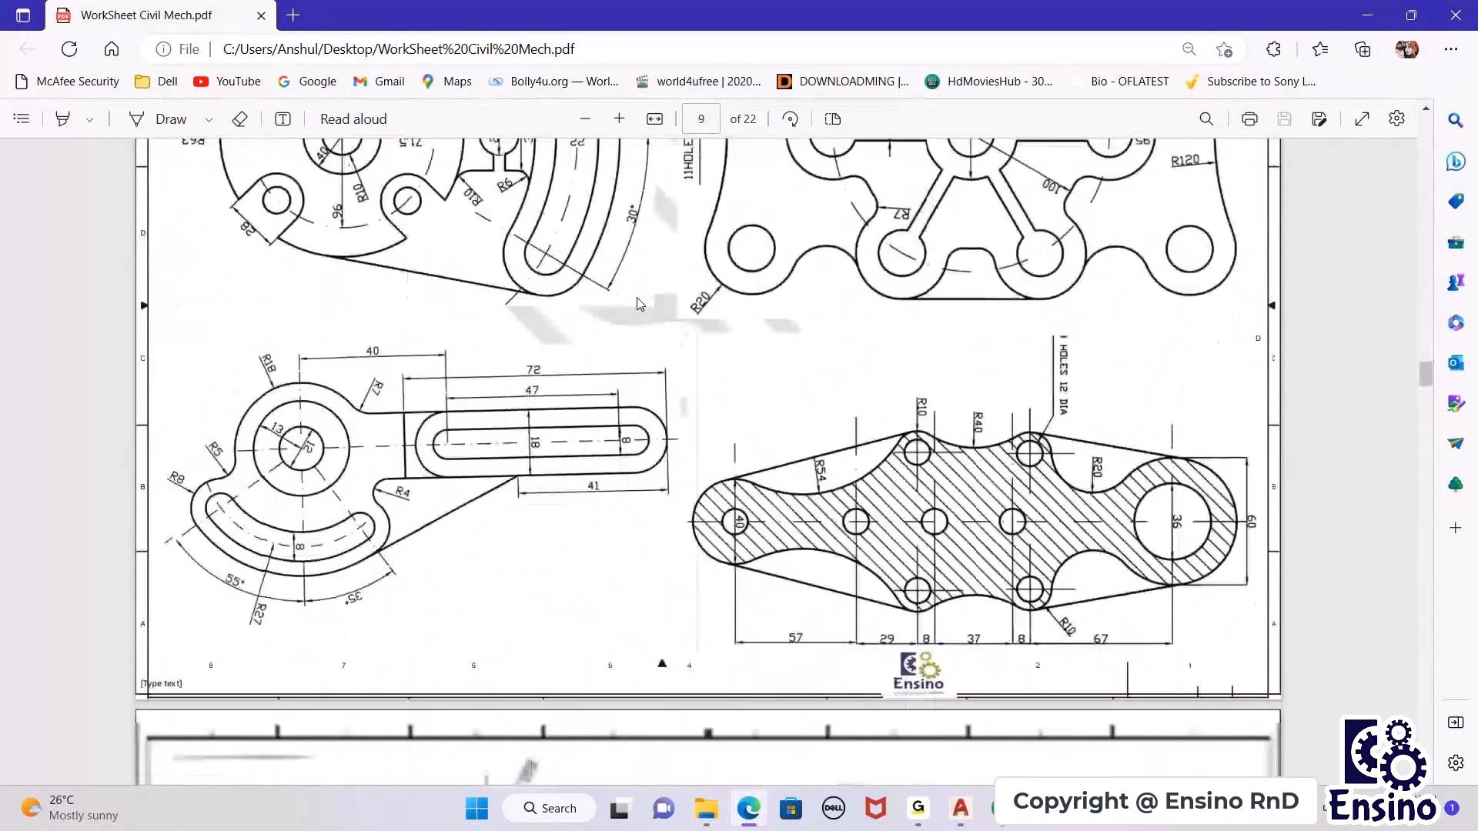
scroll(637, 303, "down", 15)
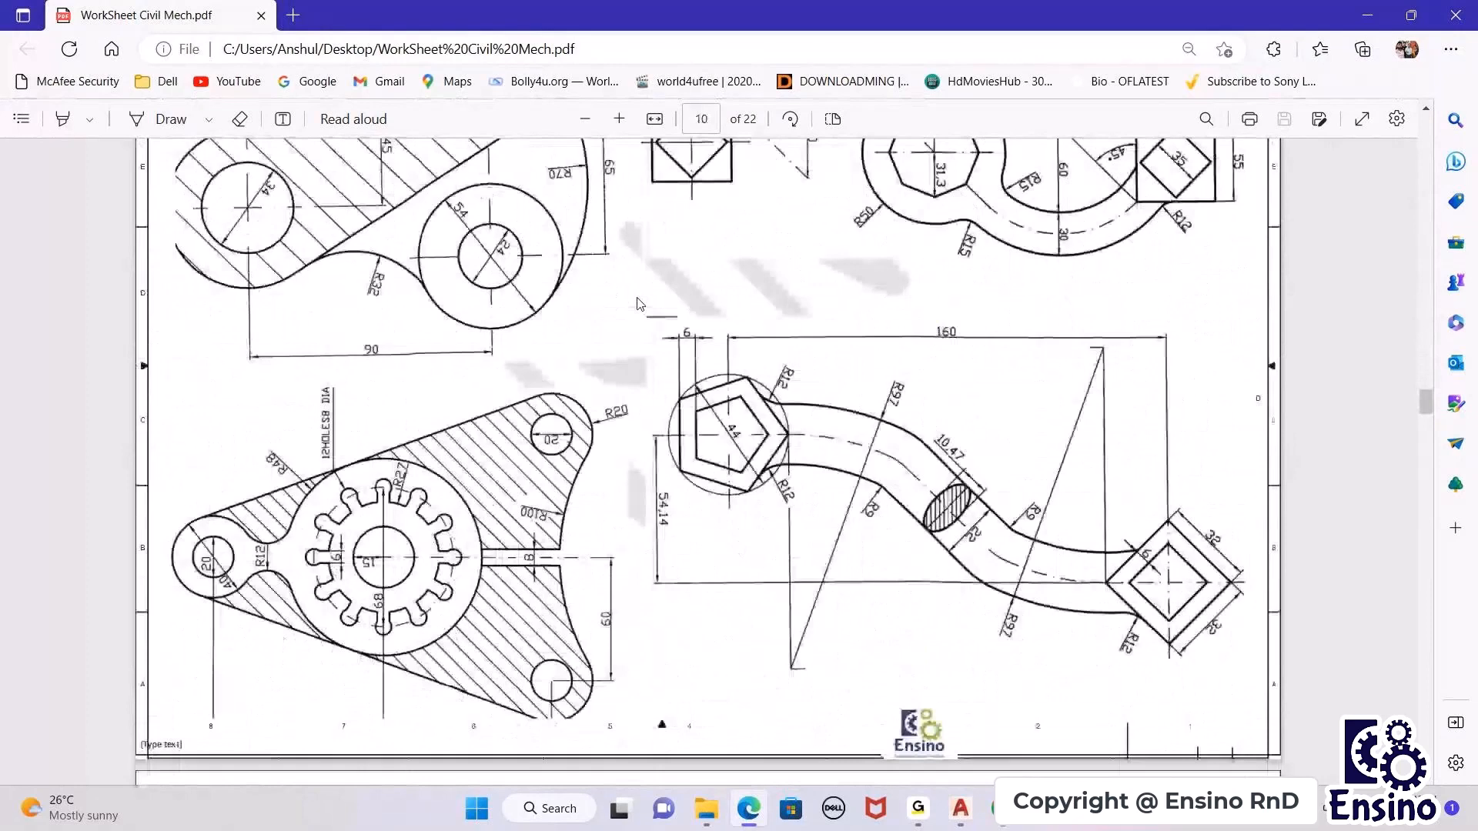
scroll(637, 303, "down", 6)
scroll(637, 302, "down", 12)
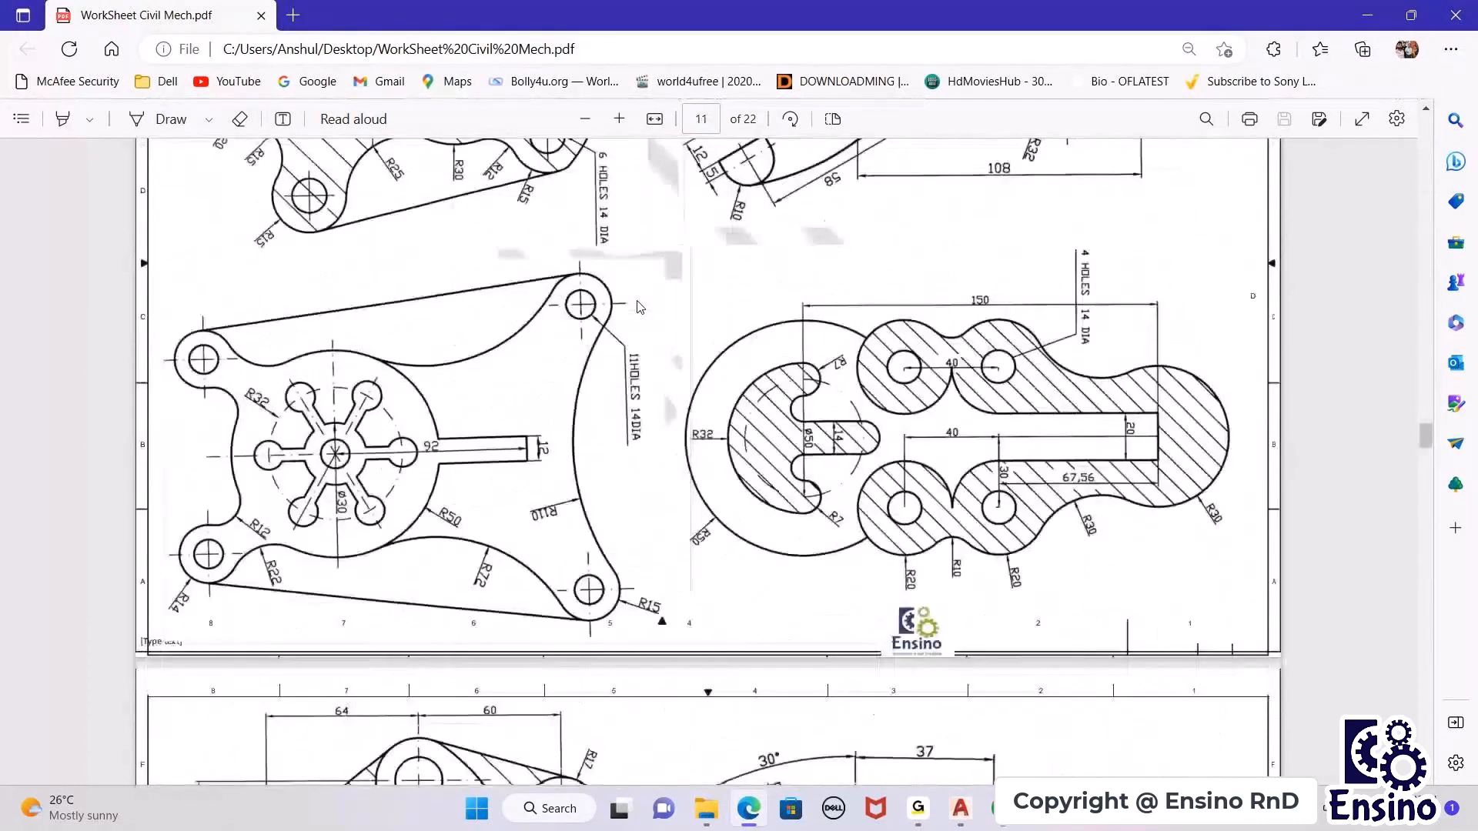
scroll(638, 306, "down", 8)
scroll(637, 311, "down", 4)
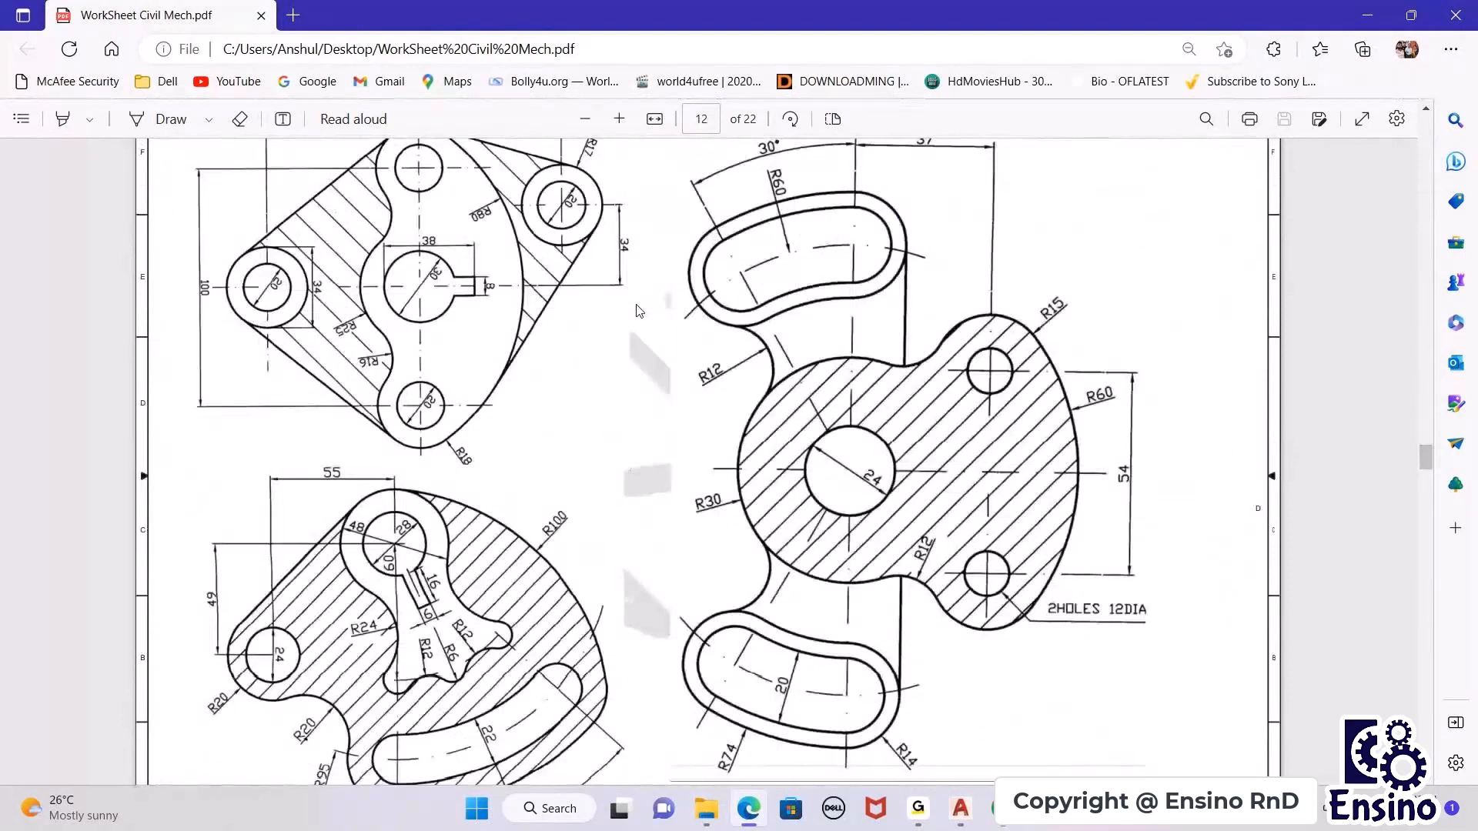
scroll(637, 310, "down", 20)
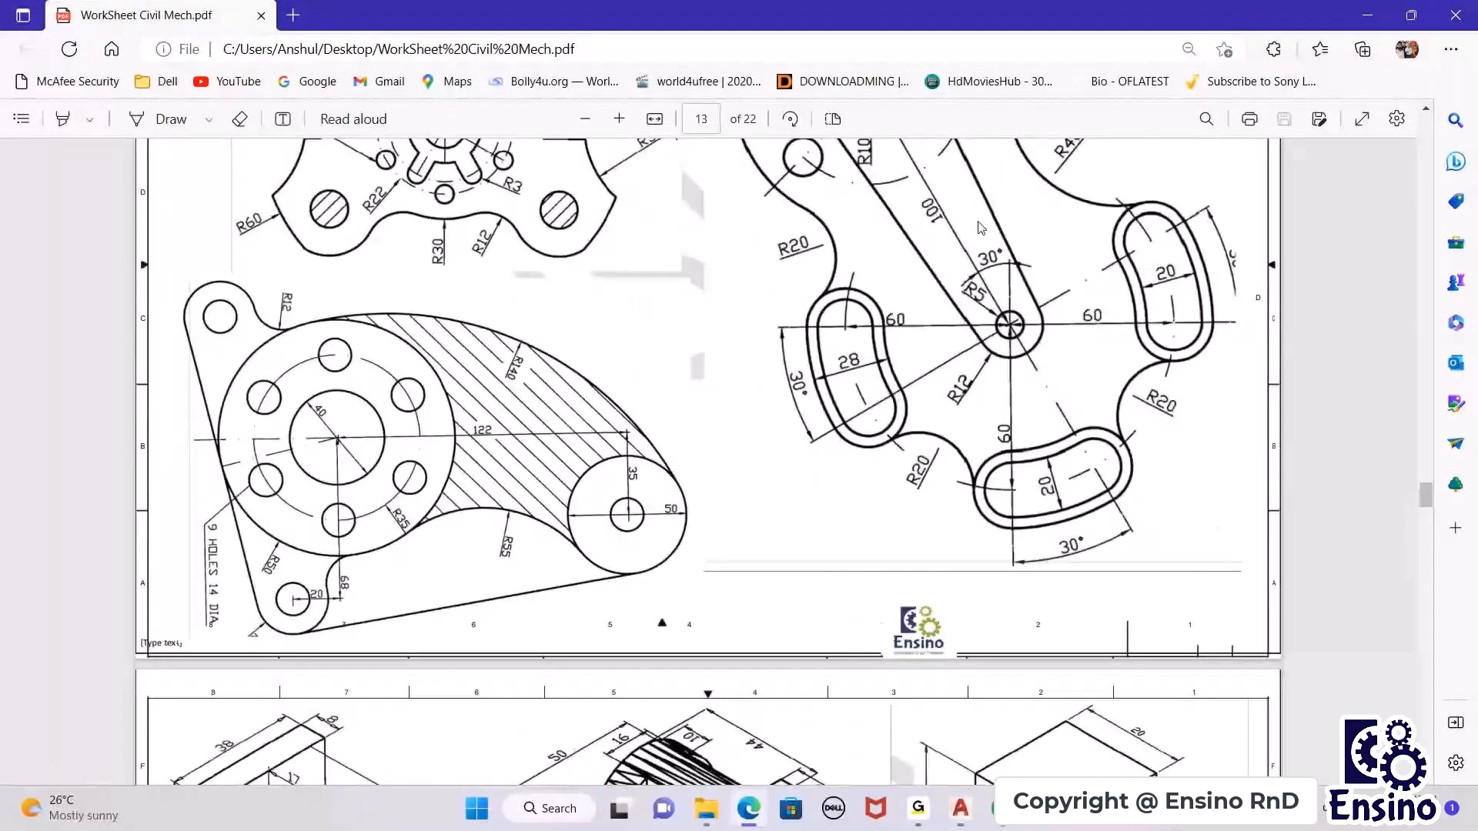
scroll(982, 243, "up", 2)
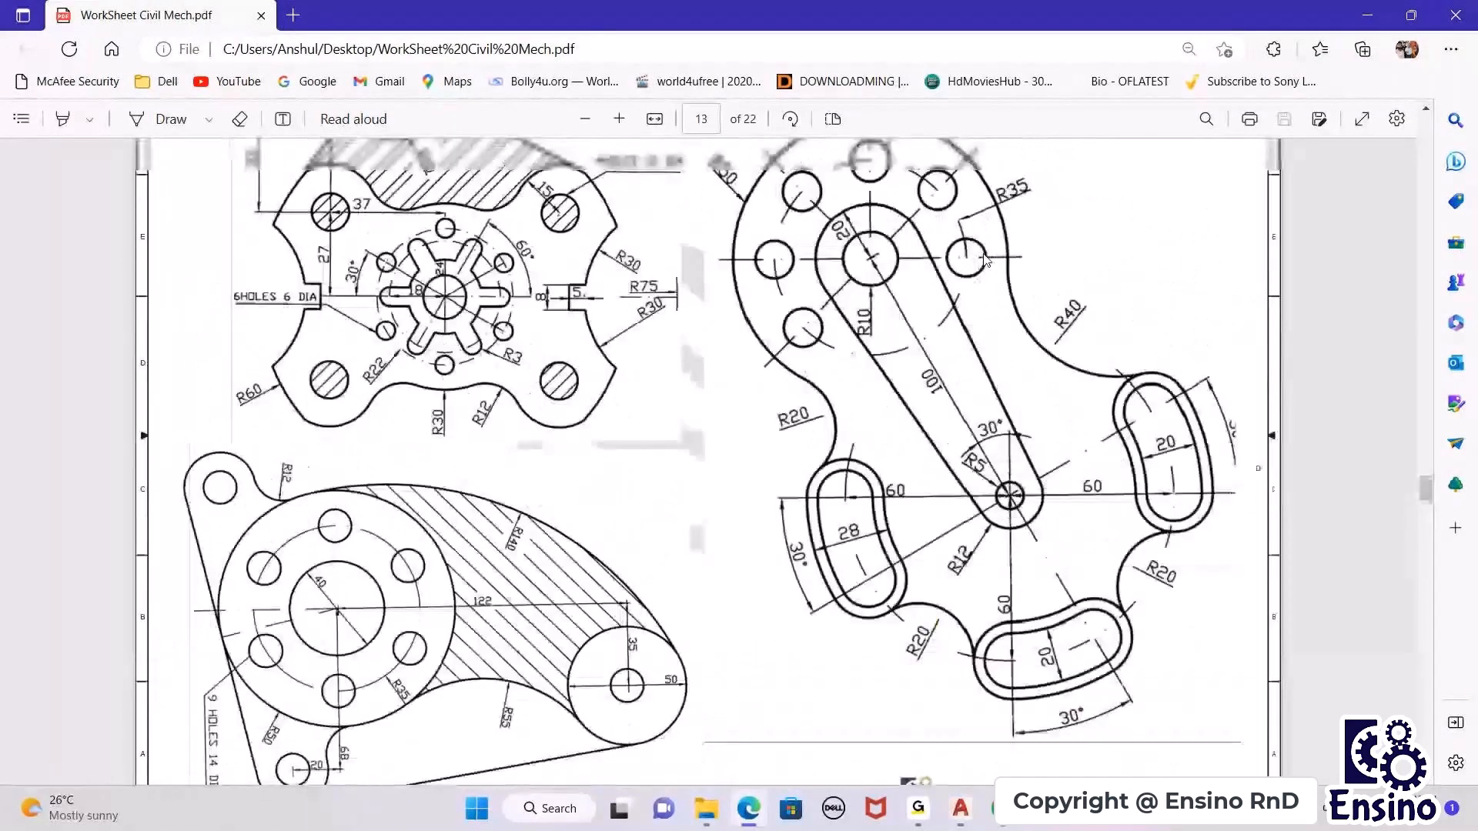
scroll(986, 260, "up", 10)
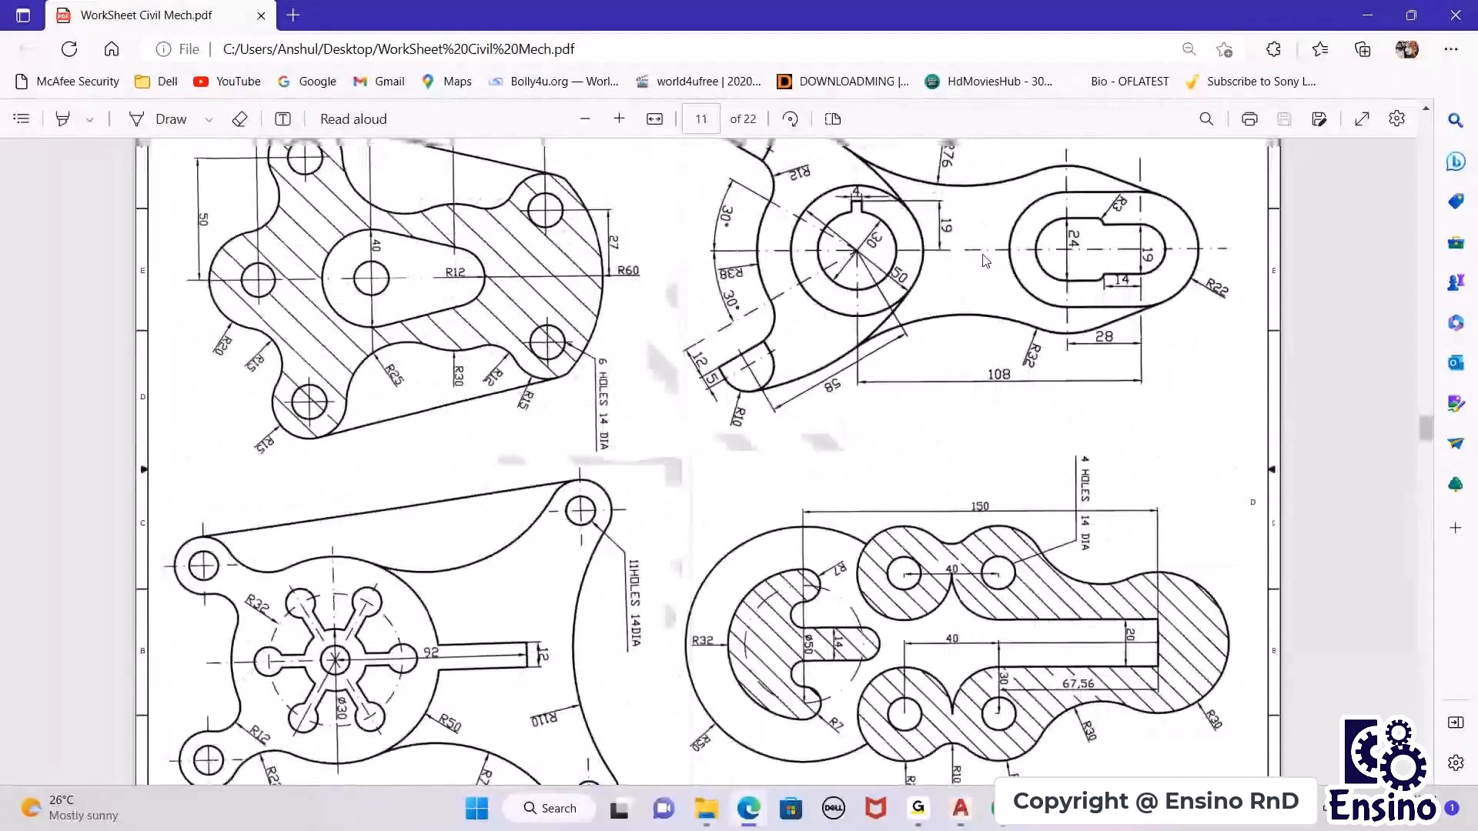
scroll(982, 261, "down", 10)
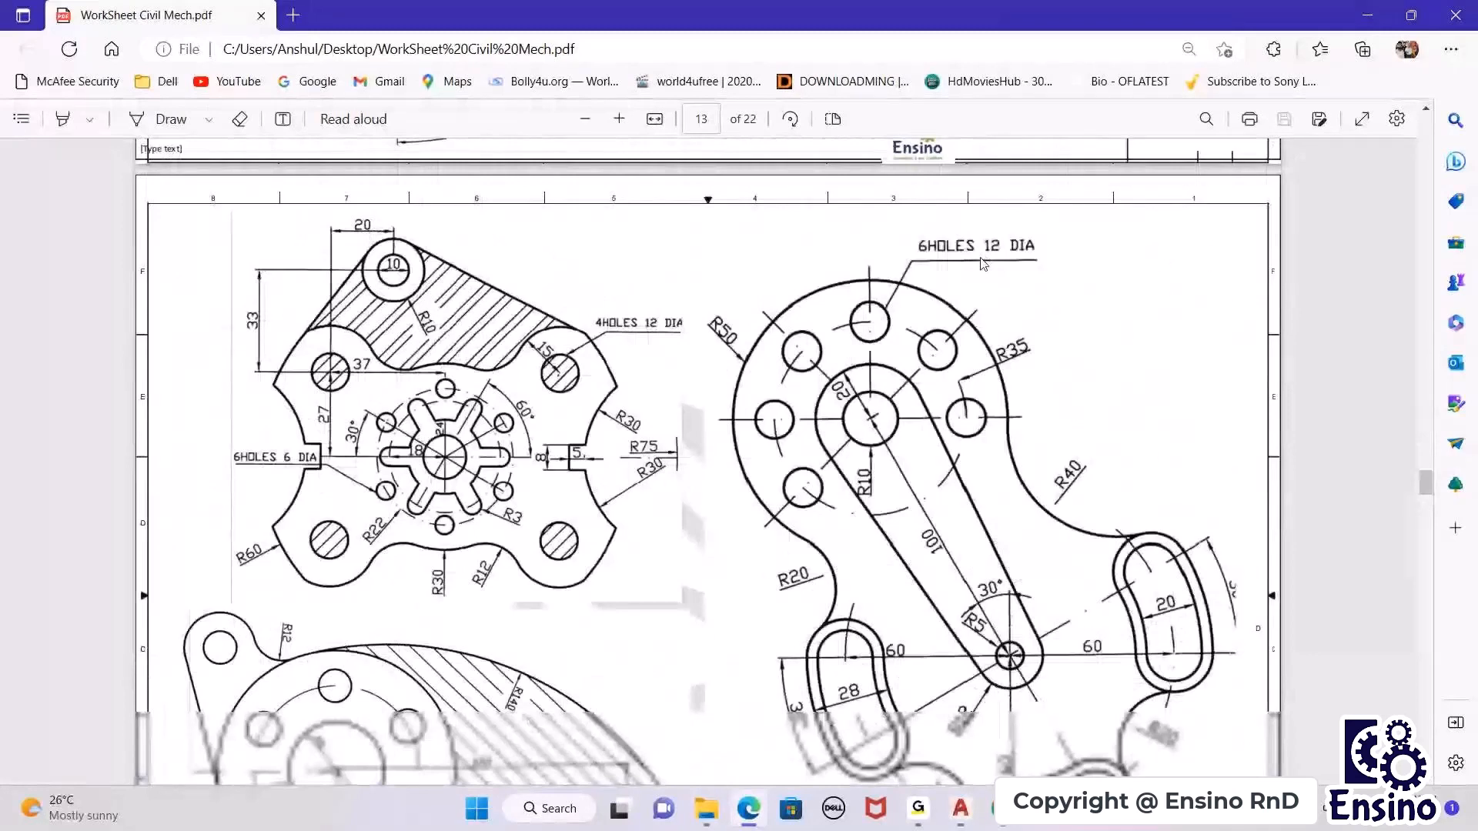
Step: Examine the isometric 3D part drawings from page 14 through page 21 of the worksheet
scroll(984, 264, "down", 20)
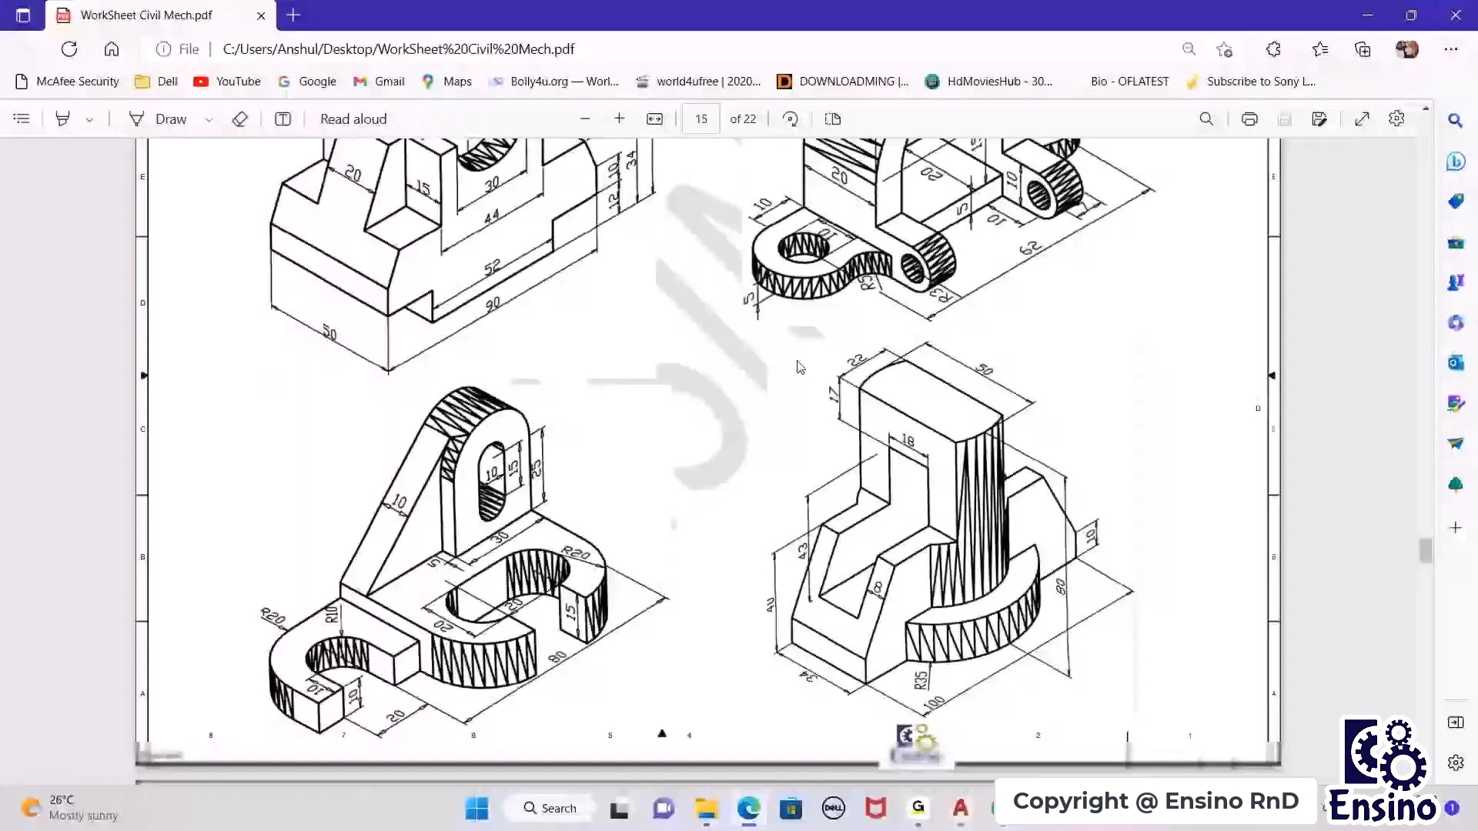
scroll(799, 367, "down", 10)
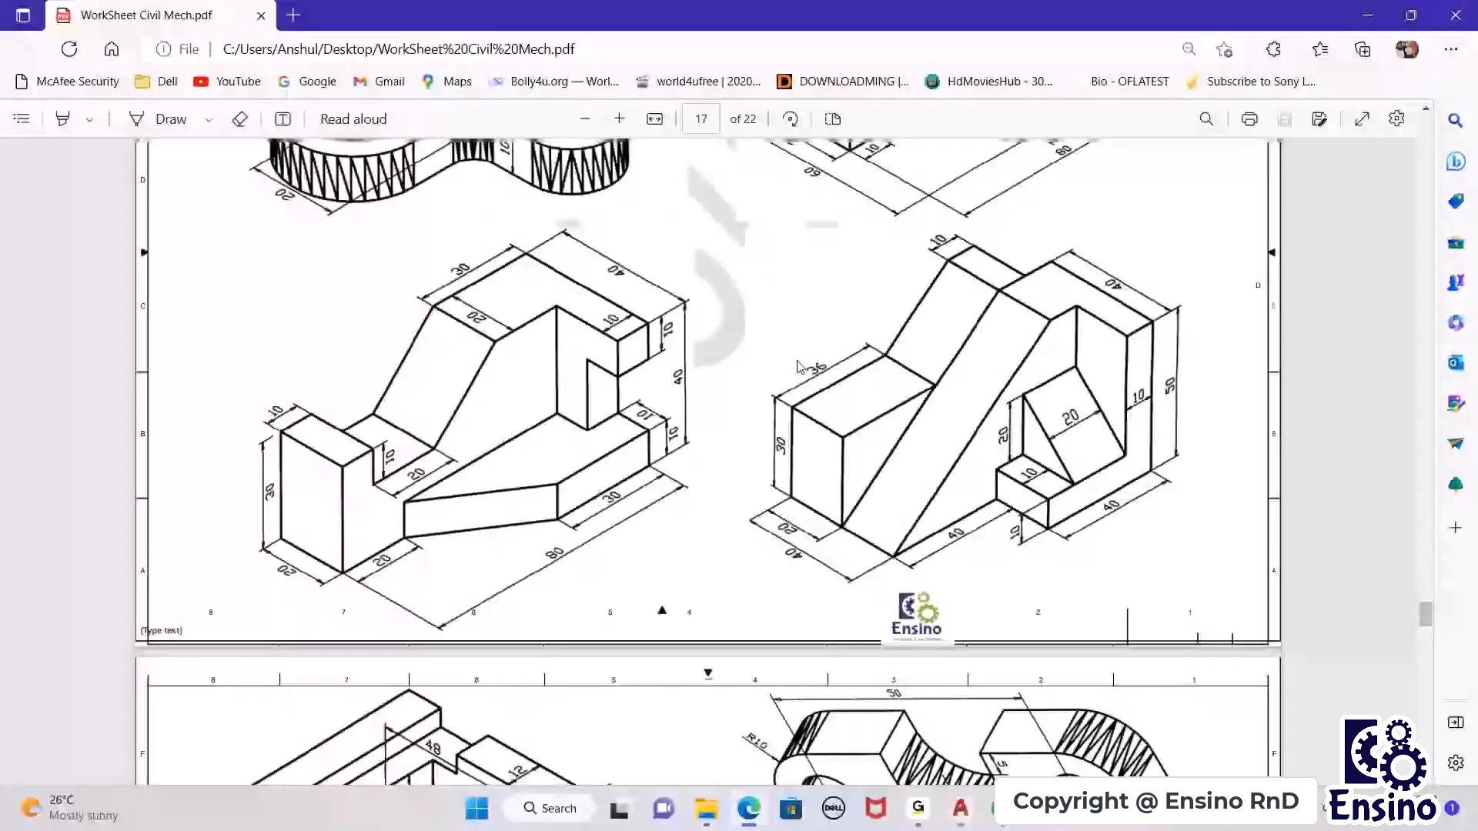
scroll(706, 291, "down", 10)
scroll(706, 291, "down", 5)
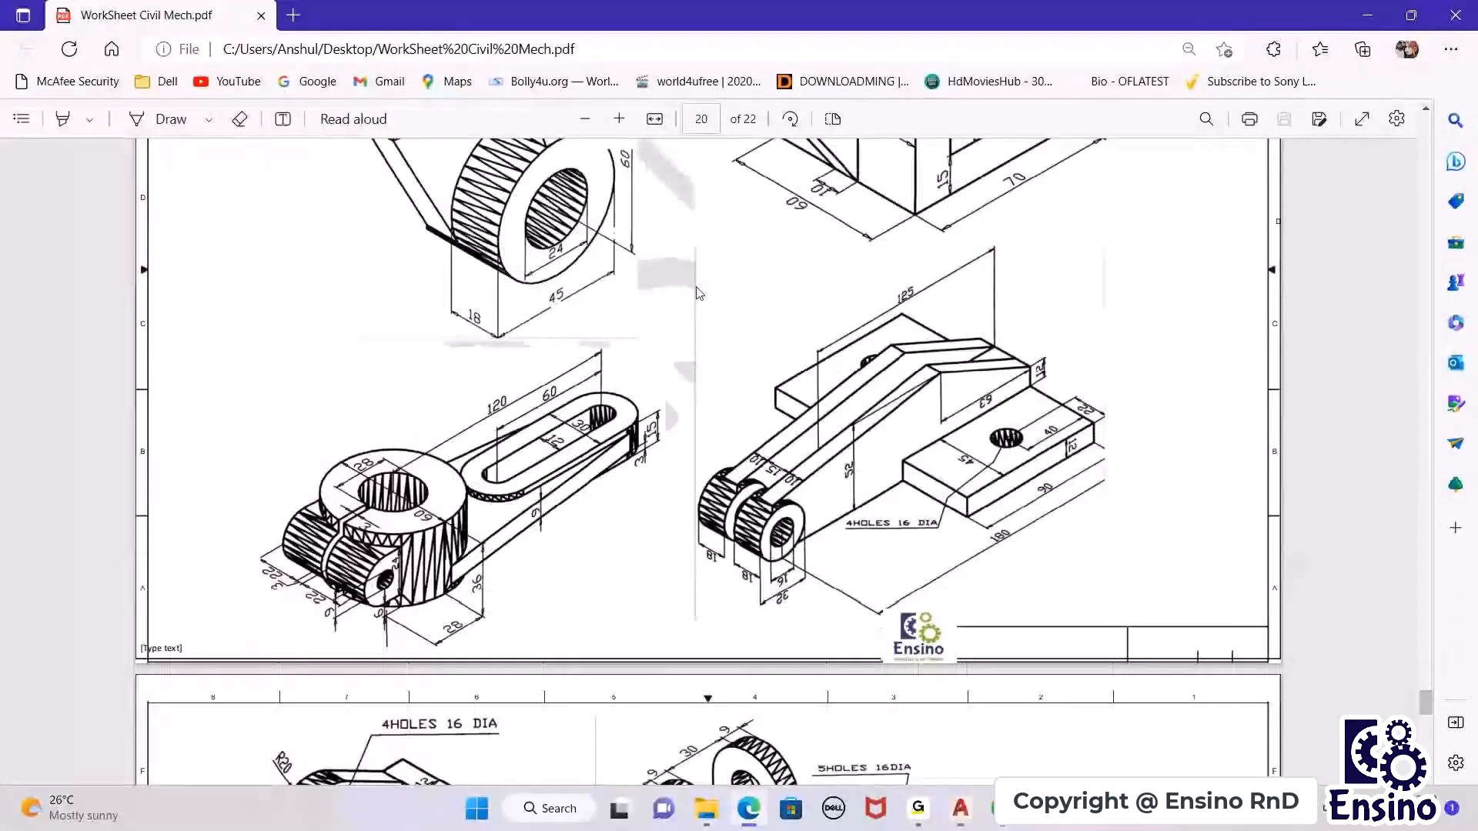
scroll(1243, 501, "down", 5)
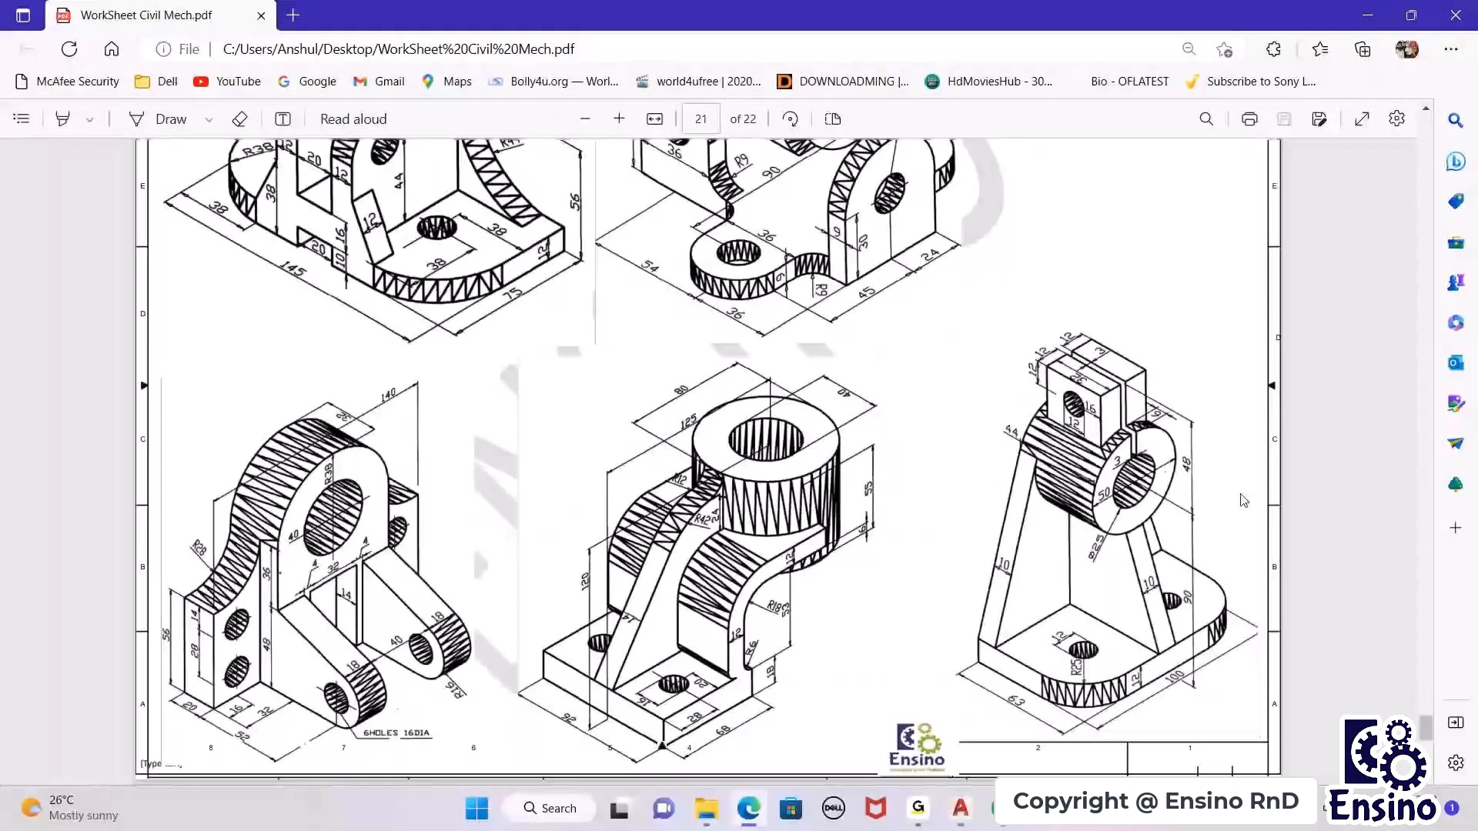
Step: Review the 2D exercises on the first six pages again and return to page 1
left_click_drag(1426, 726, 1432, 137)
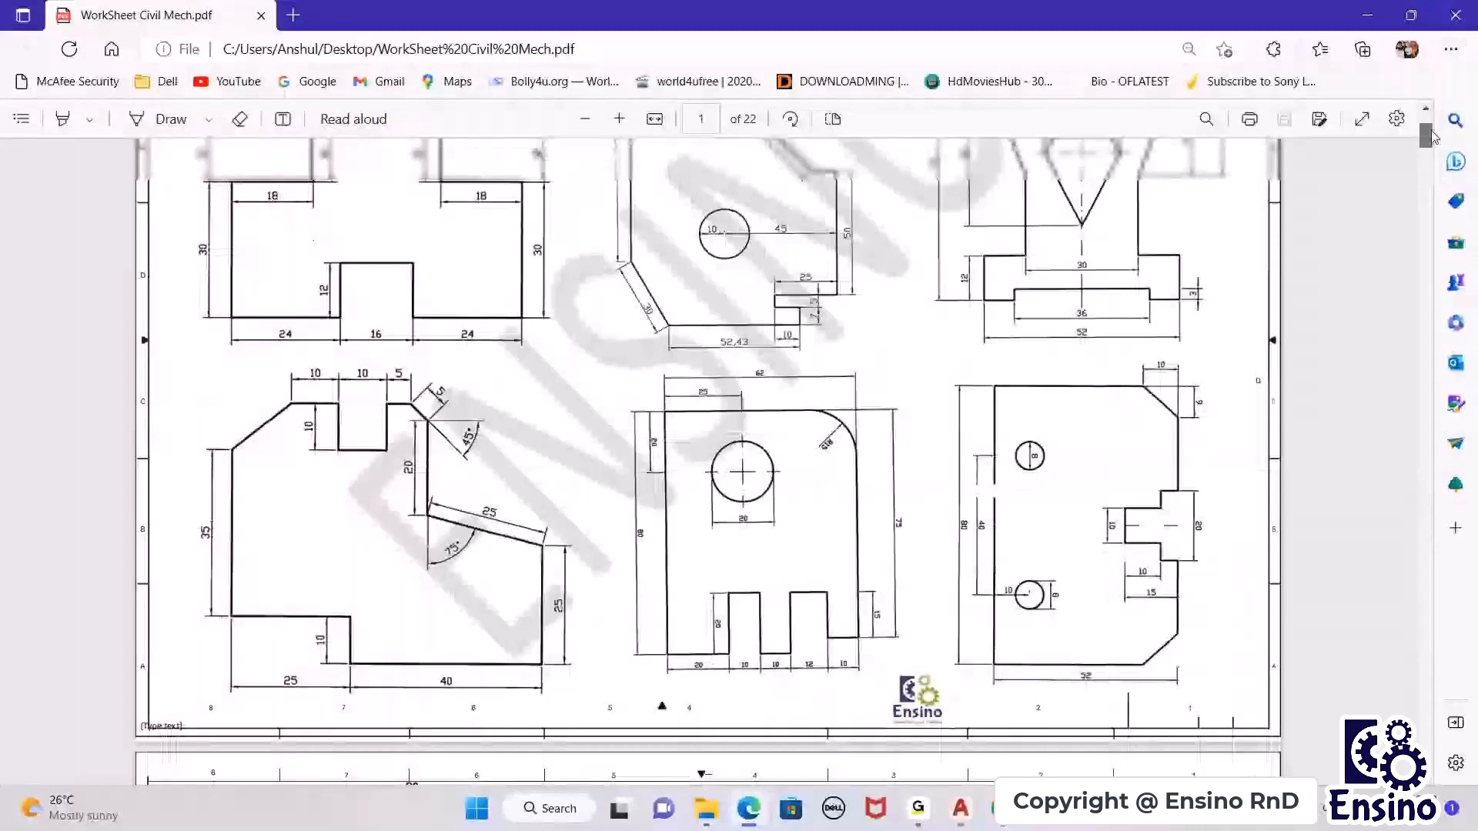
left_click_drag(1433, 137, 1440, 281)
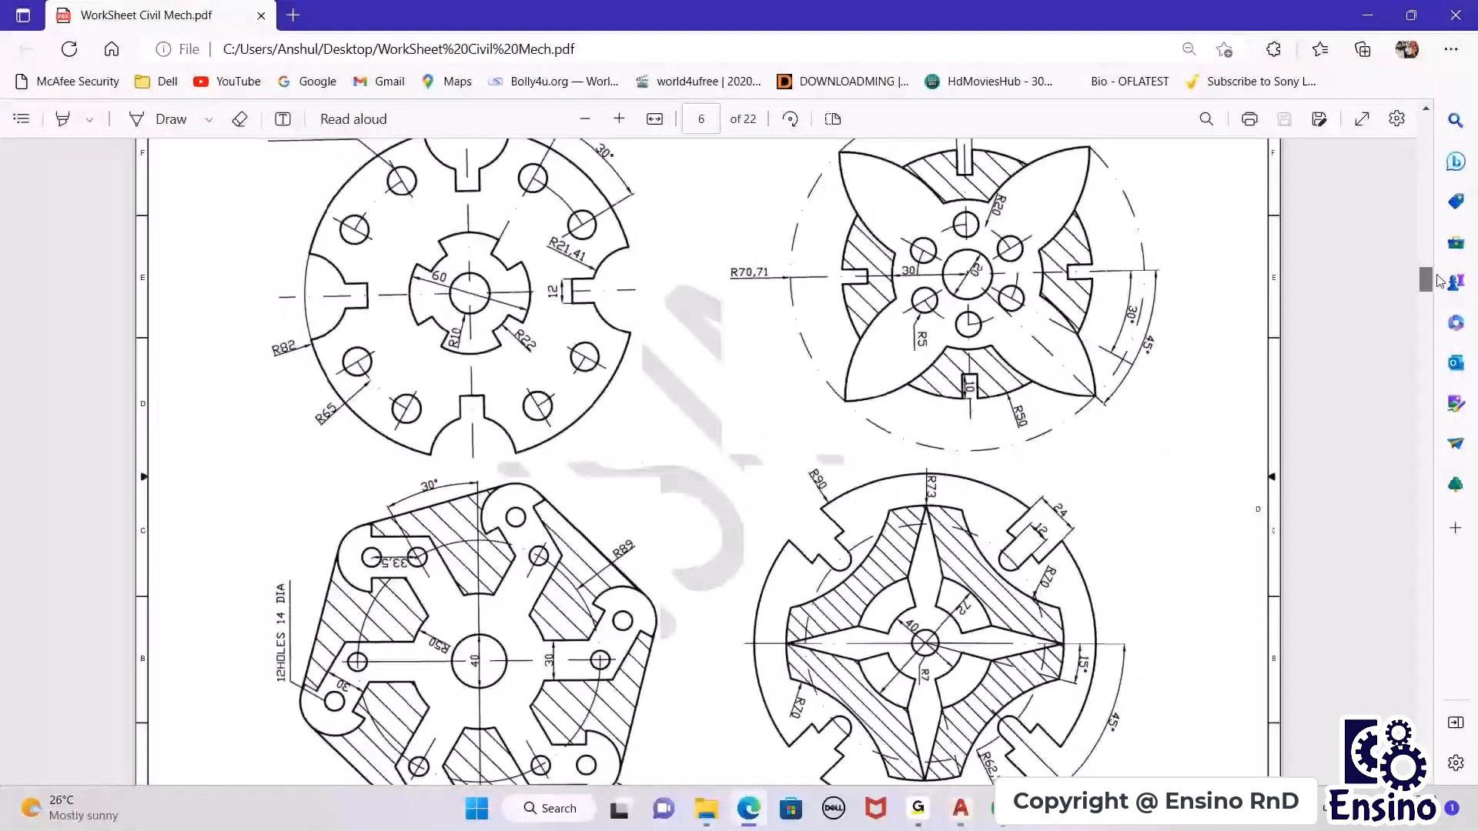
left_click_drag(1440, 281, 1440, 223)
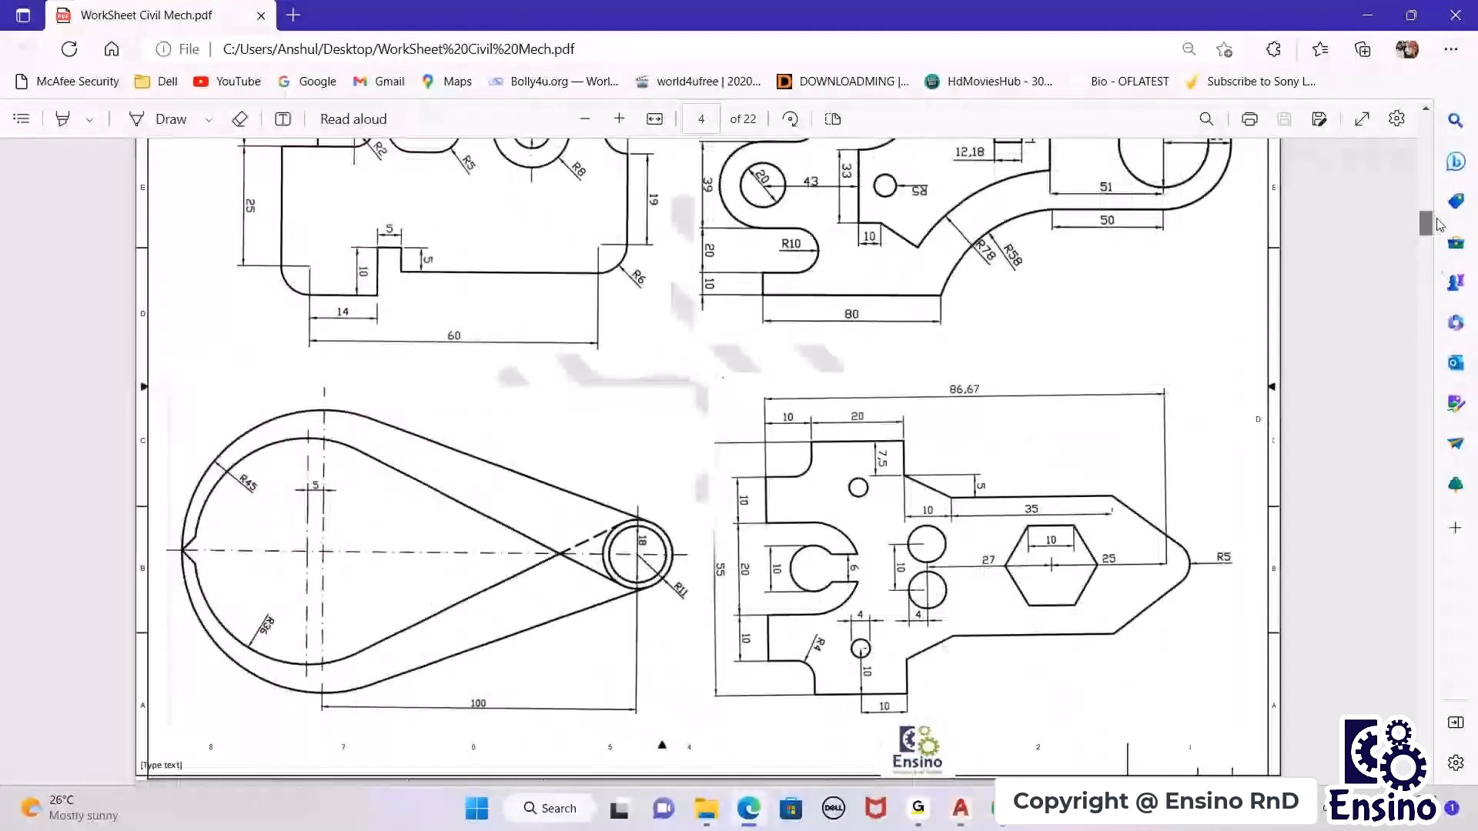
left_click_drag(1440, 223, 1441, 119)
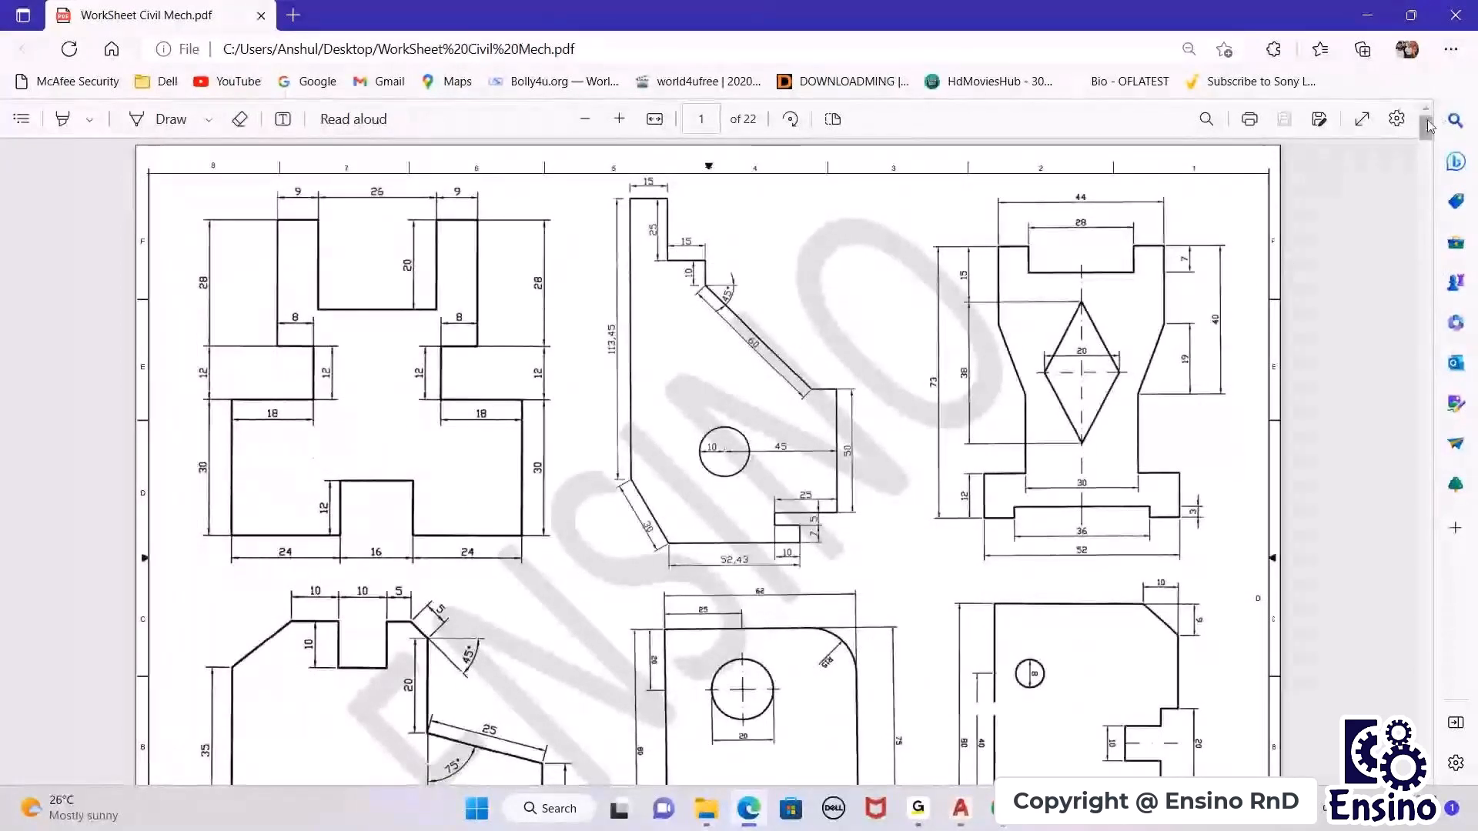
left_click_drag(1428, 126, 1426, 206)
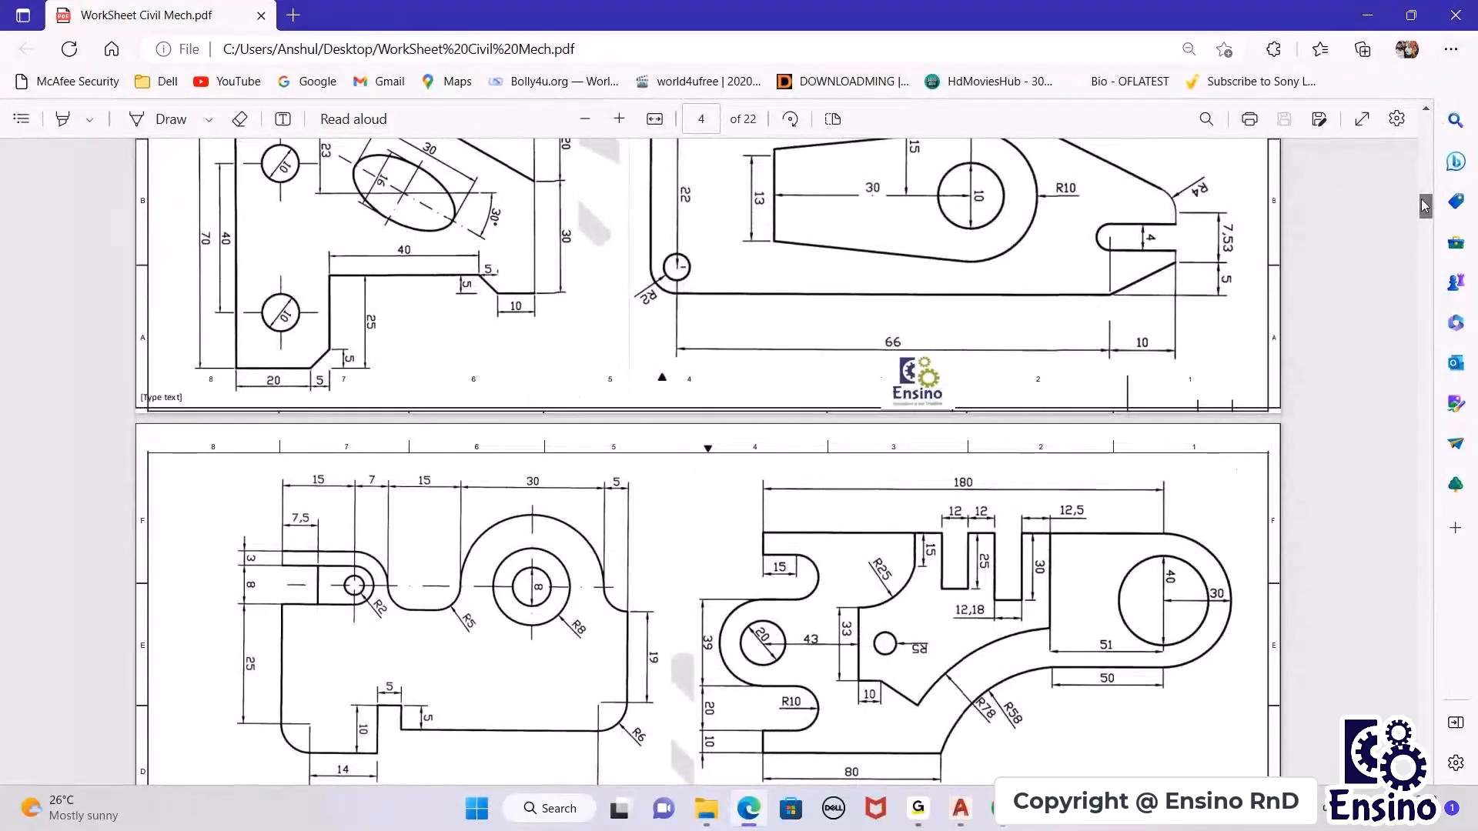
left_click_drag(1425, 205, 1423, 125)
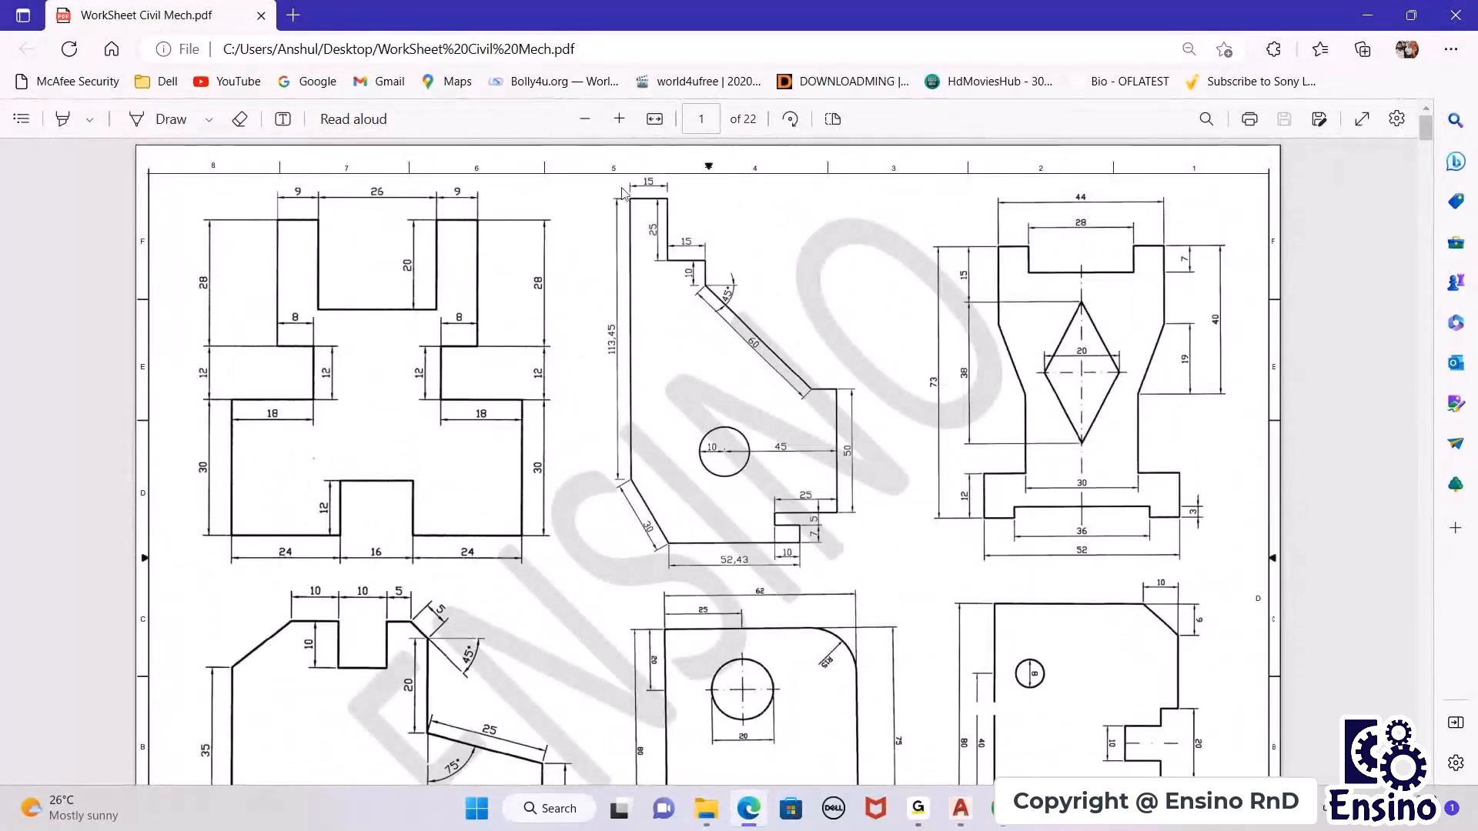
Step: Enlarge page 1 and examine the dimensions of the first exercise, the symmetrical stepped outline with a 26-wide slot
left_click(619, 120)
left_click(619, 120)
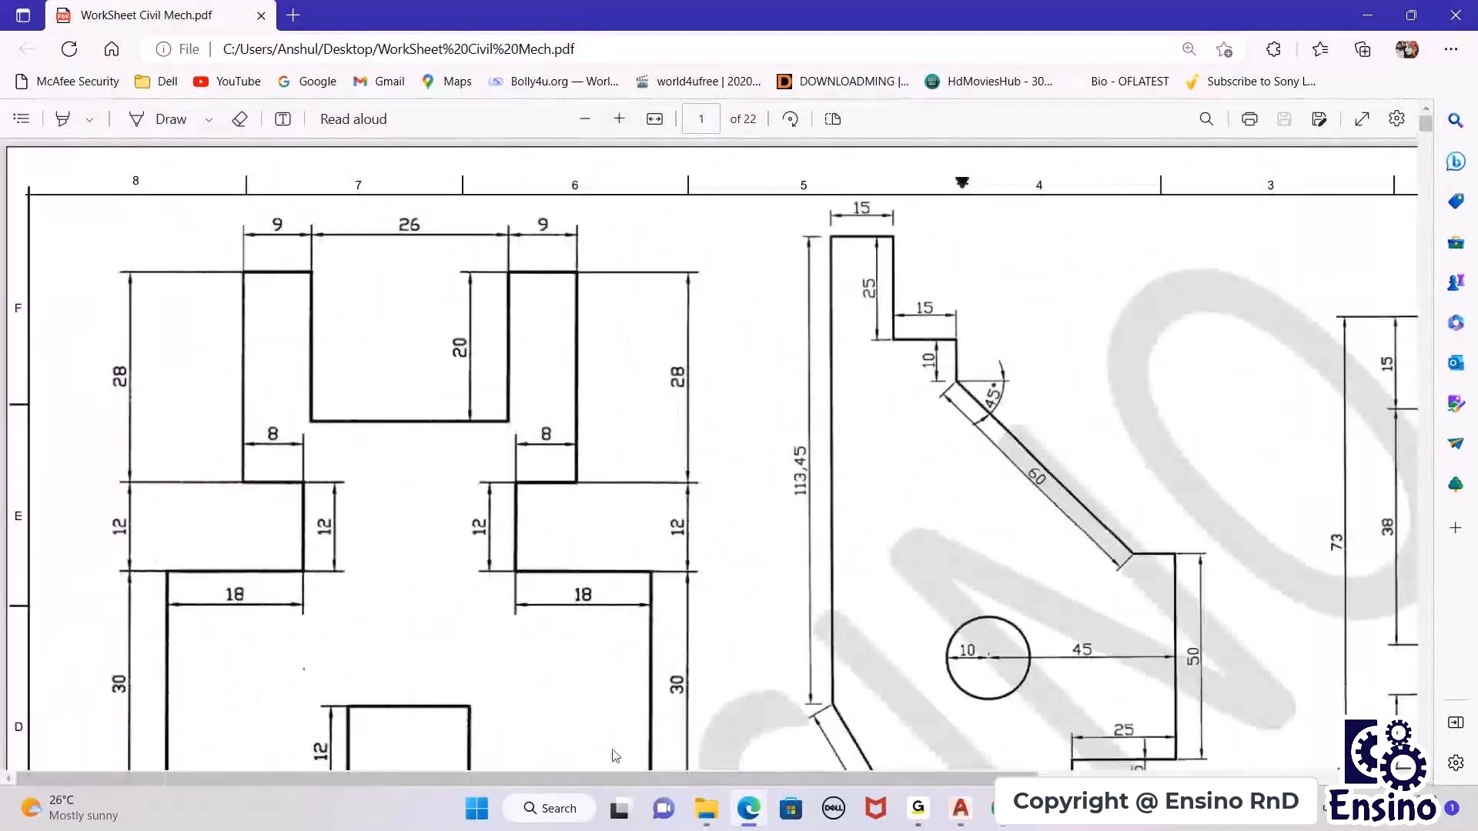
scroll(837, 613, "down", 2)
scroll(580, 333, "down", 1)
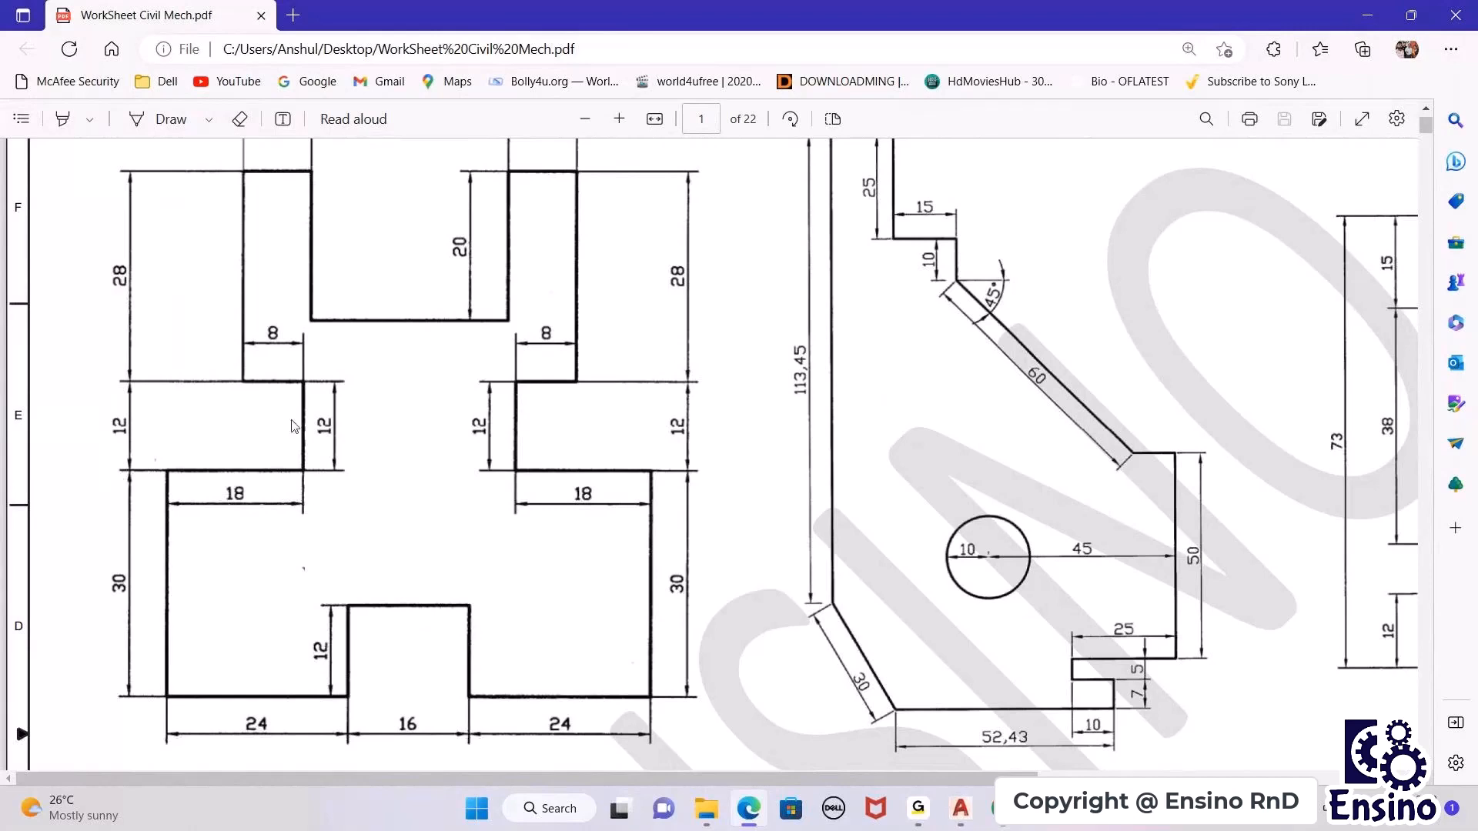
Step: Switch to AutoCAD and erase the whole existing stepped outline, leaving an empty area of Drawing1 in view
left_click(961, 815)
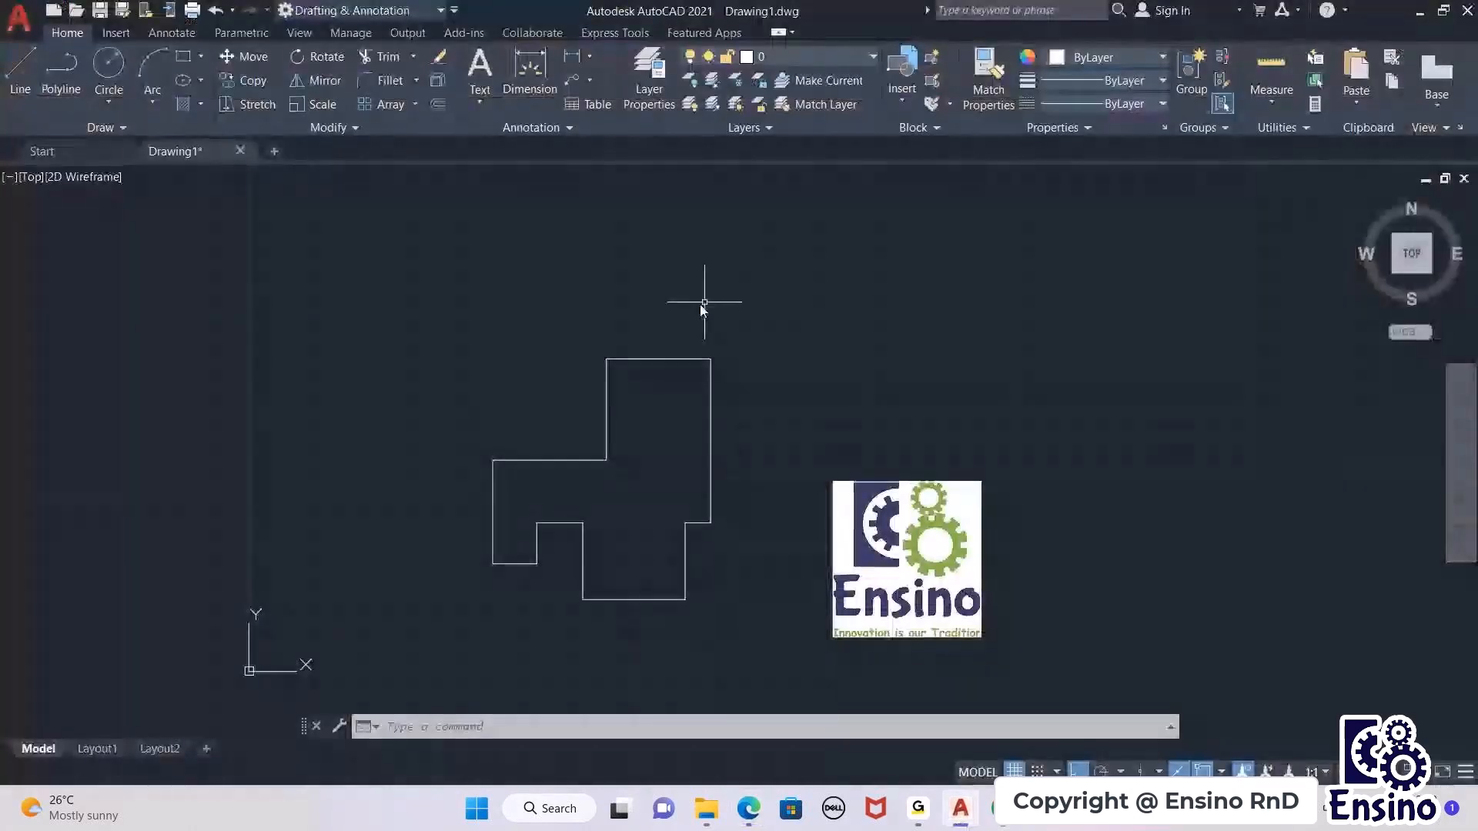
left_click(803, 308)
left_click(468, 625)
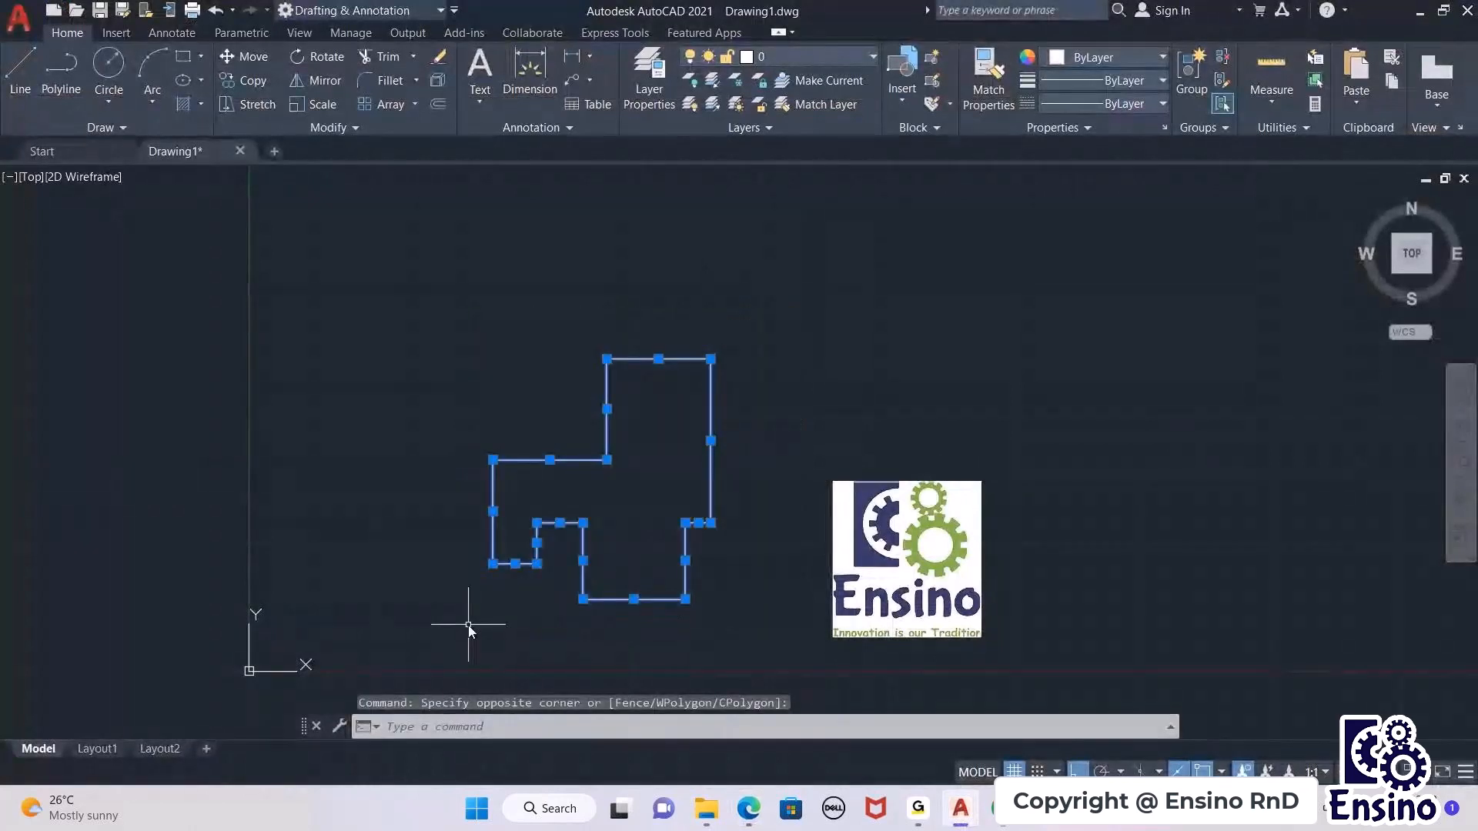
key("Delete")
middle_click_drag(468, 625, 793, 570)
scroll(856, 479, "up", 2)
middle_click_drag(856, 479, 838, 455)
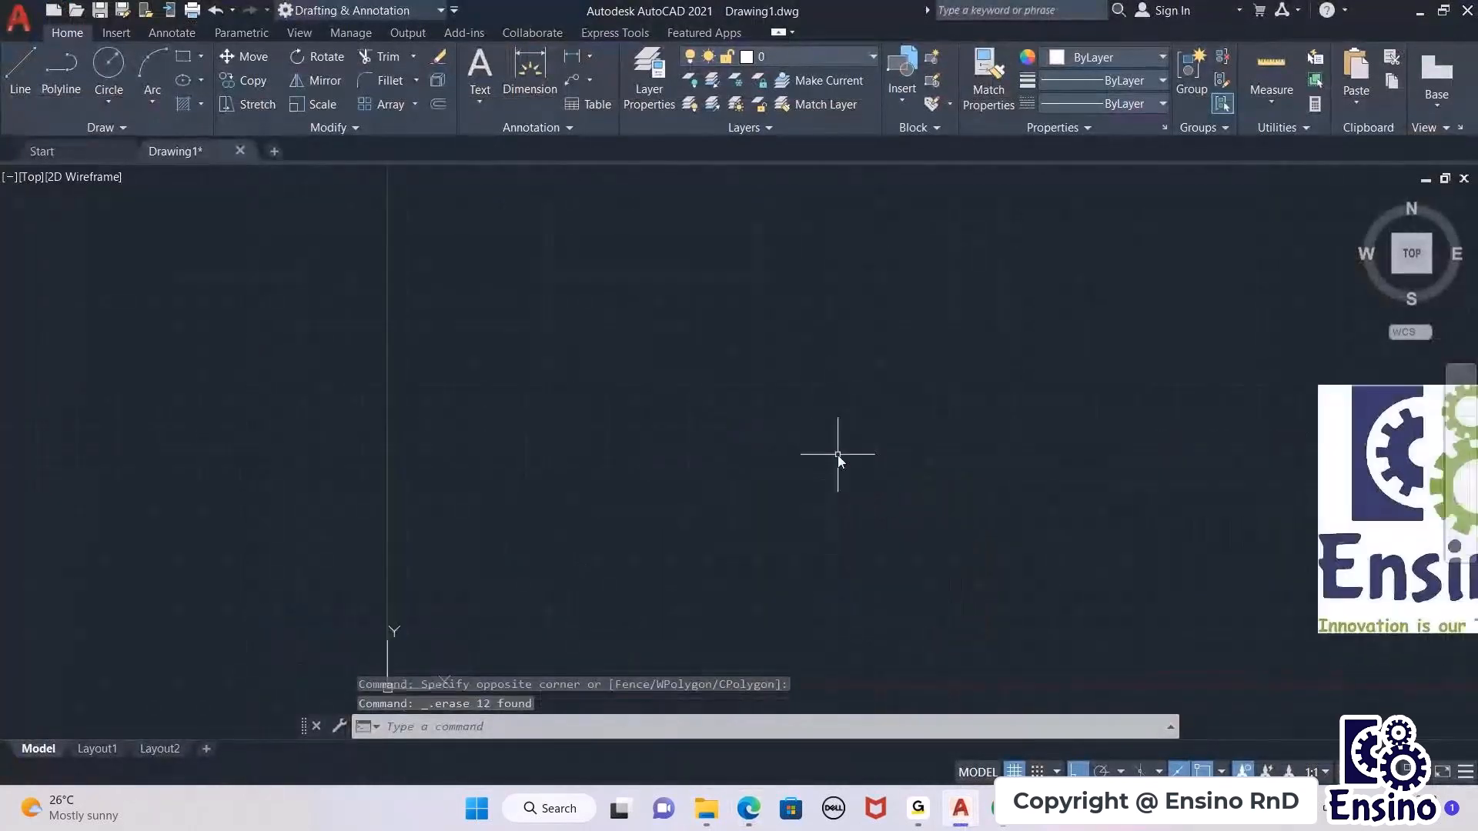
scroll(837, 453, "up", 1)
middle_click_drag(538, 567, 538, 567)
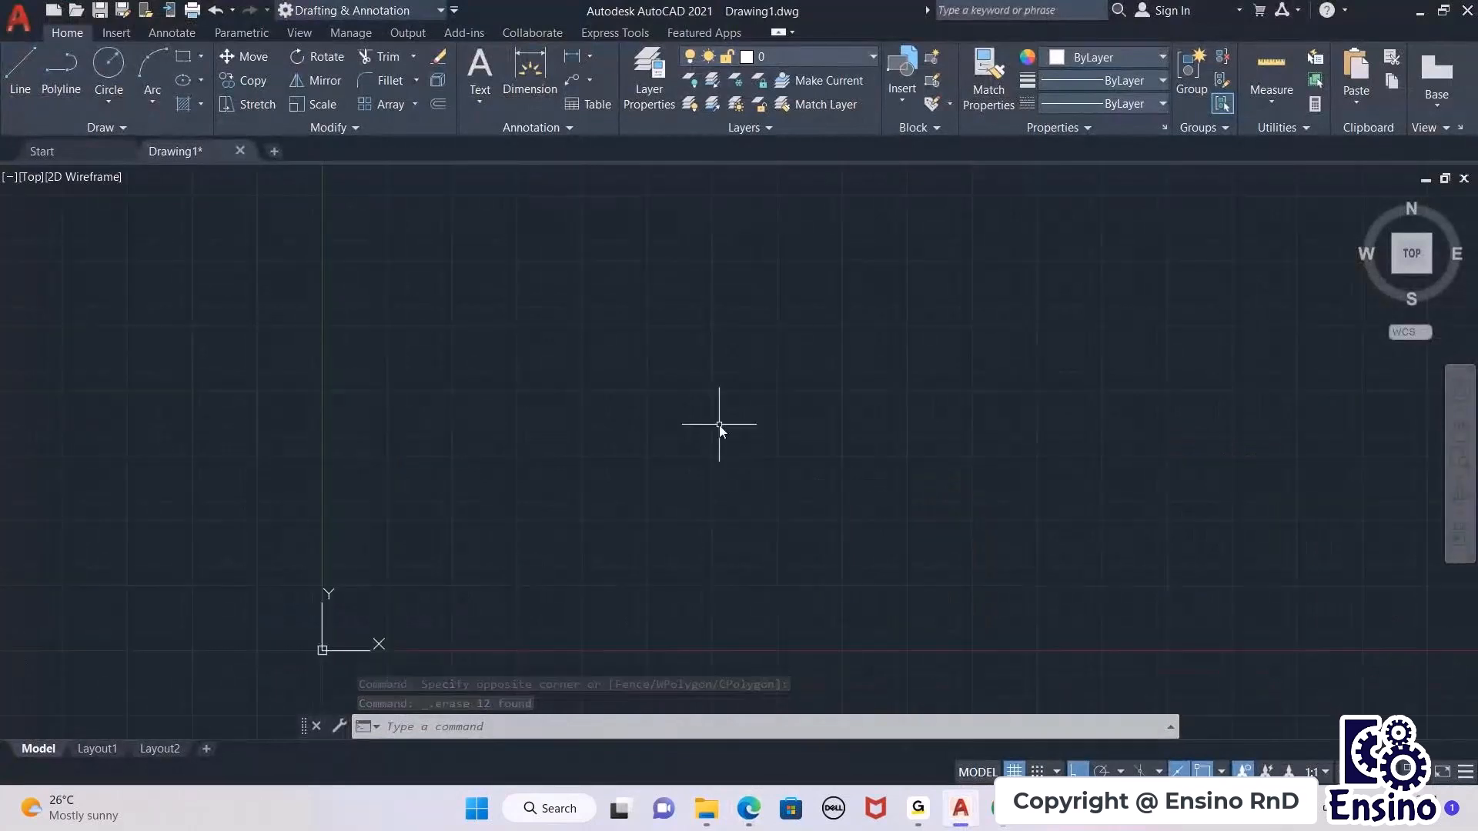
Step: Start the Line command over an empty area, check the first exercise's dimensions on page 1 of the worksheet PDF, and return to AutoCAD
middle_click_drag(990, 501, 1211, 492)
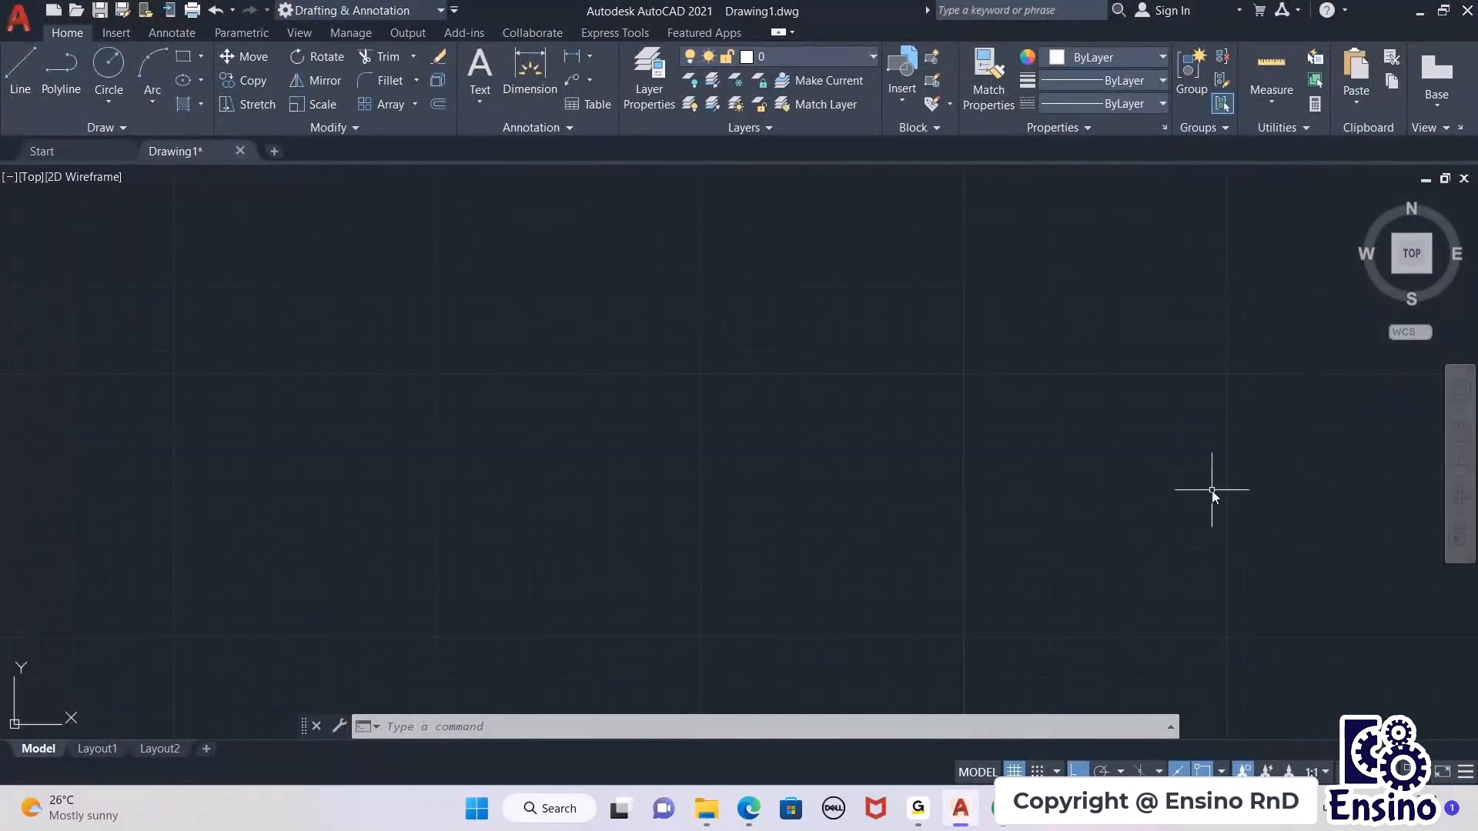
middle_click_drag(377, 429, 1168, 581)
type("l")
key("Return")
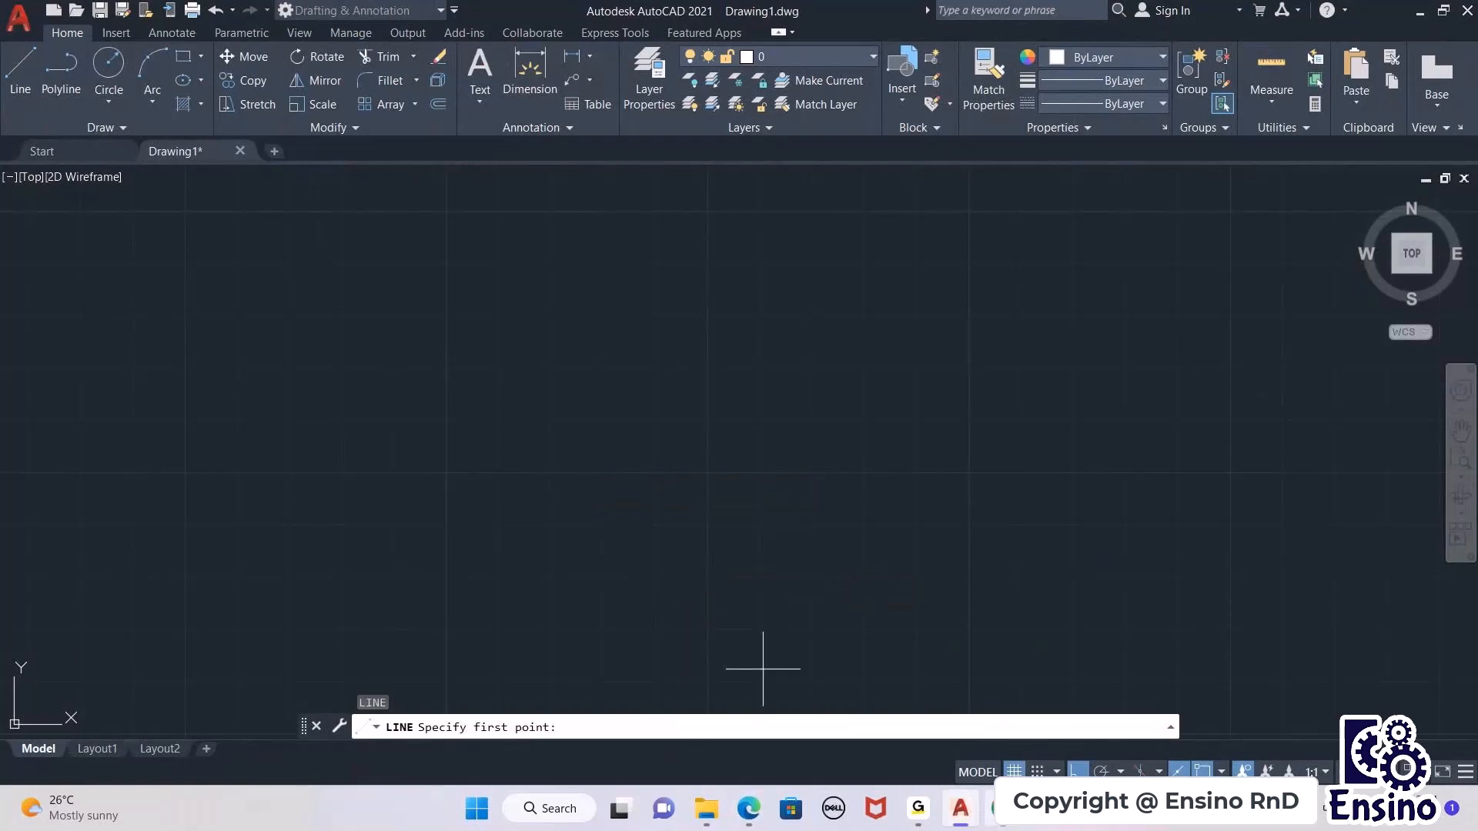
left_click(1000, 808)
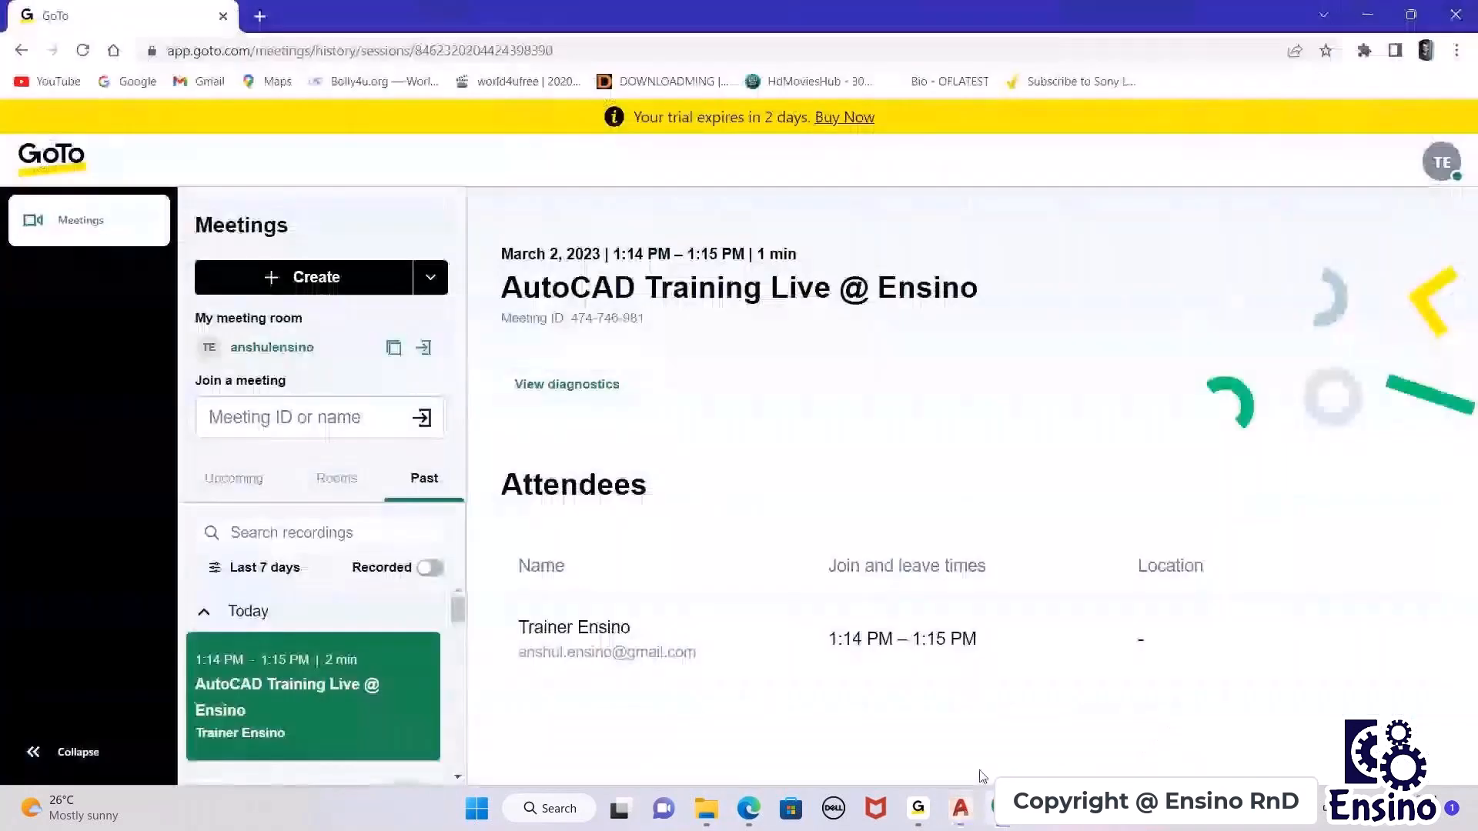
left_click(1369, 19)
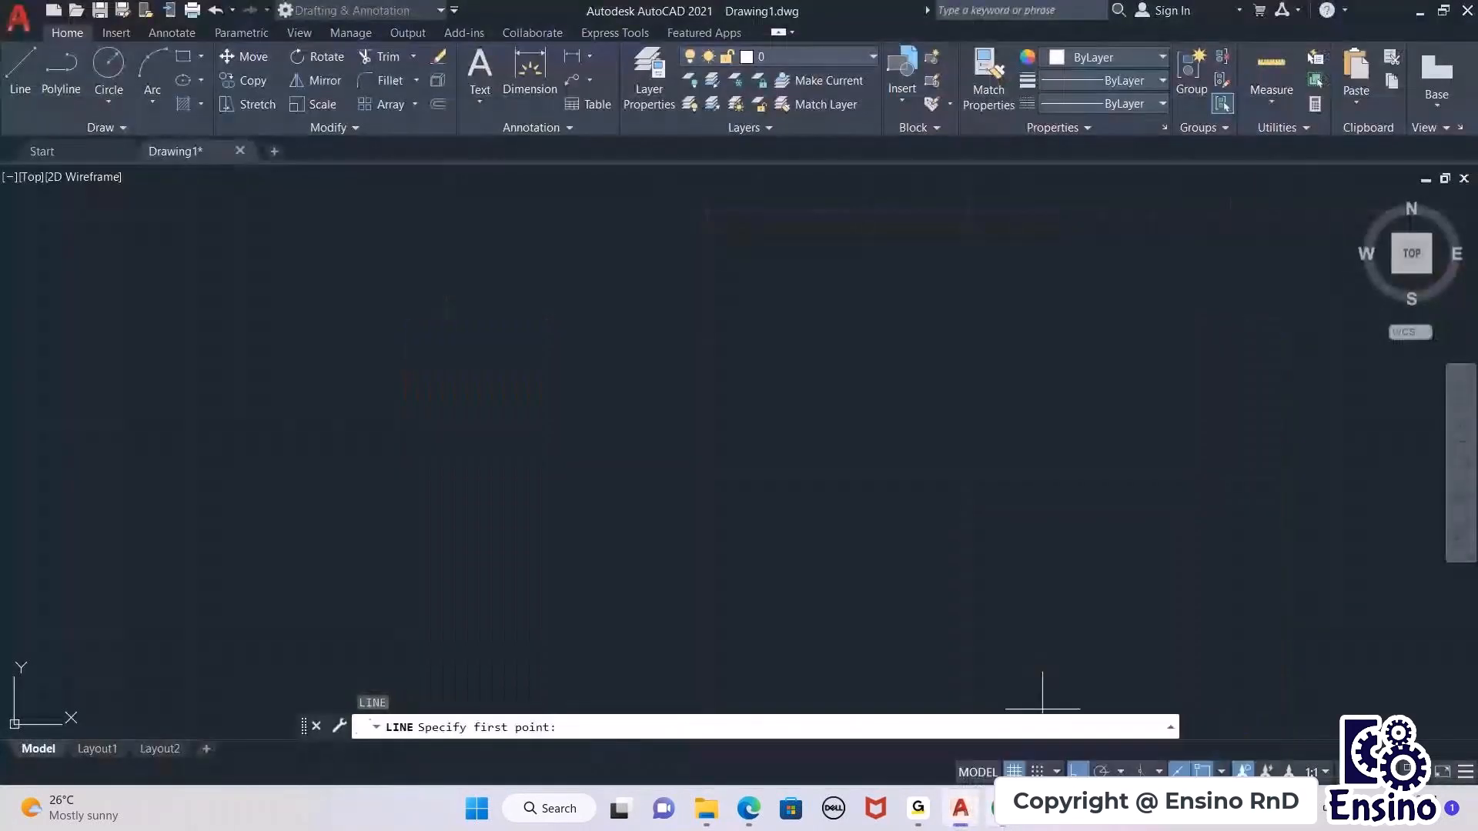
mouse_move(946, 819)
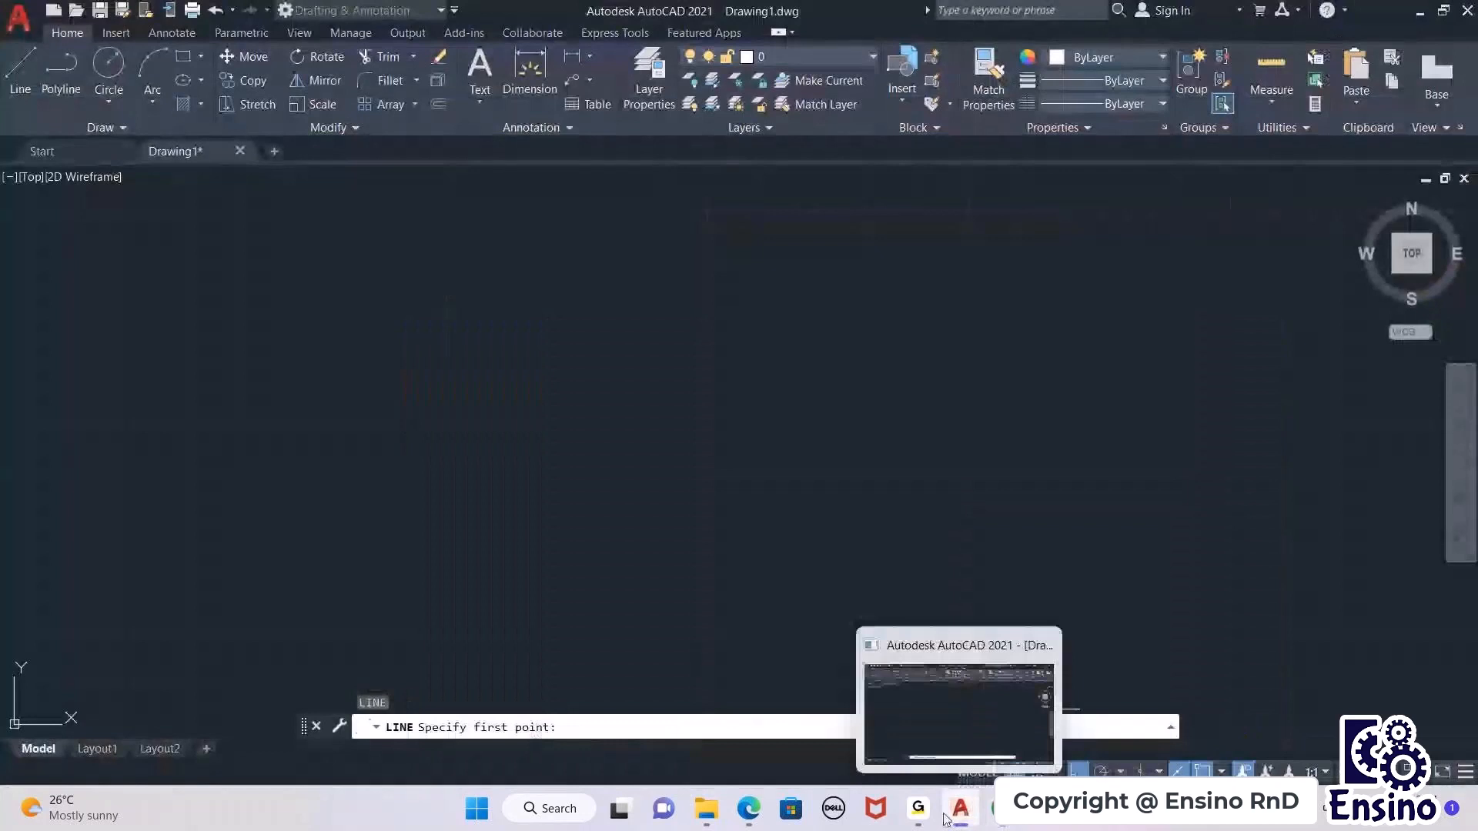
left_click(748, 808)
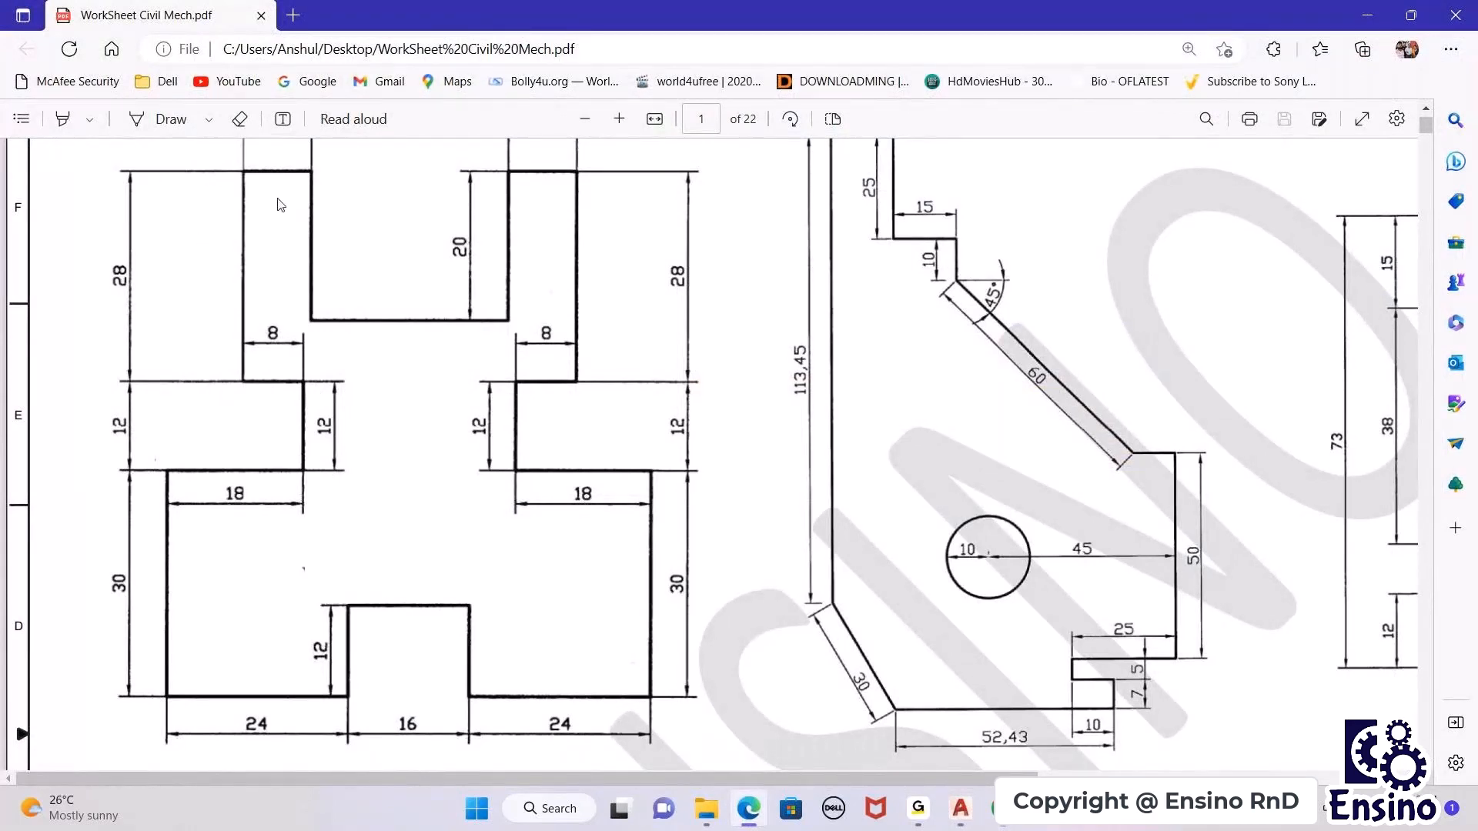
scroll(284, 205, "up", 1)
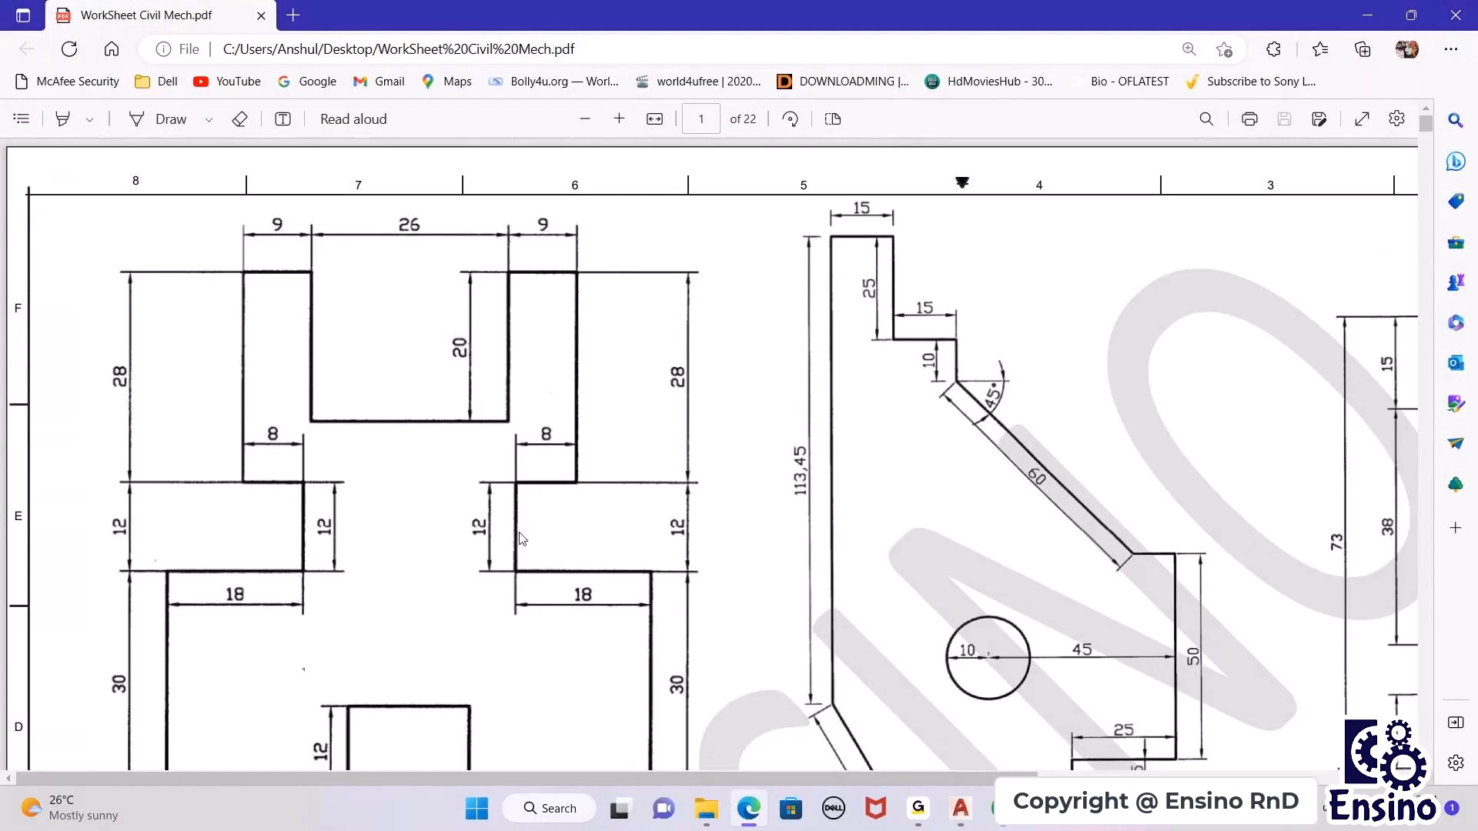
left_click(960, 809)
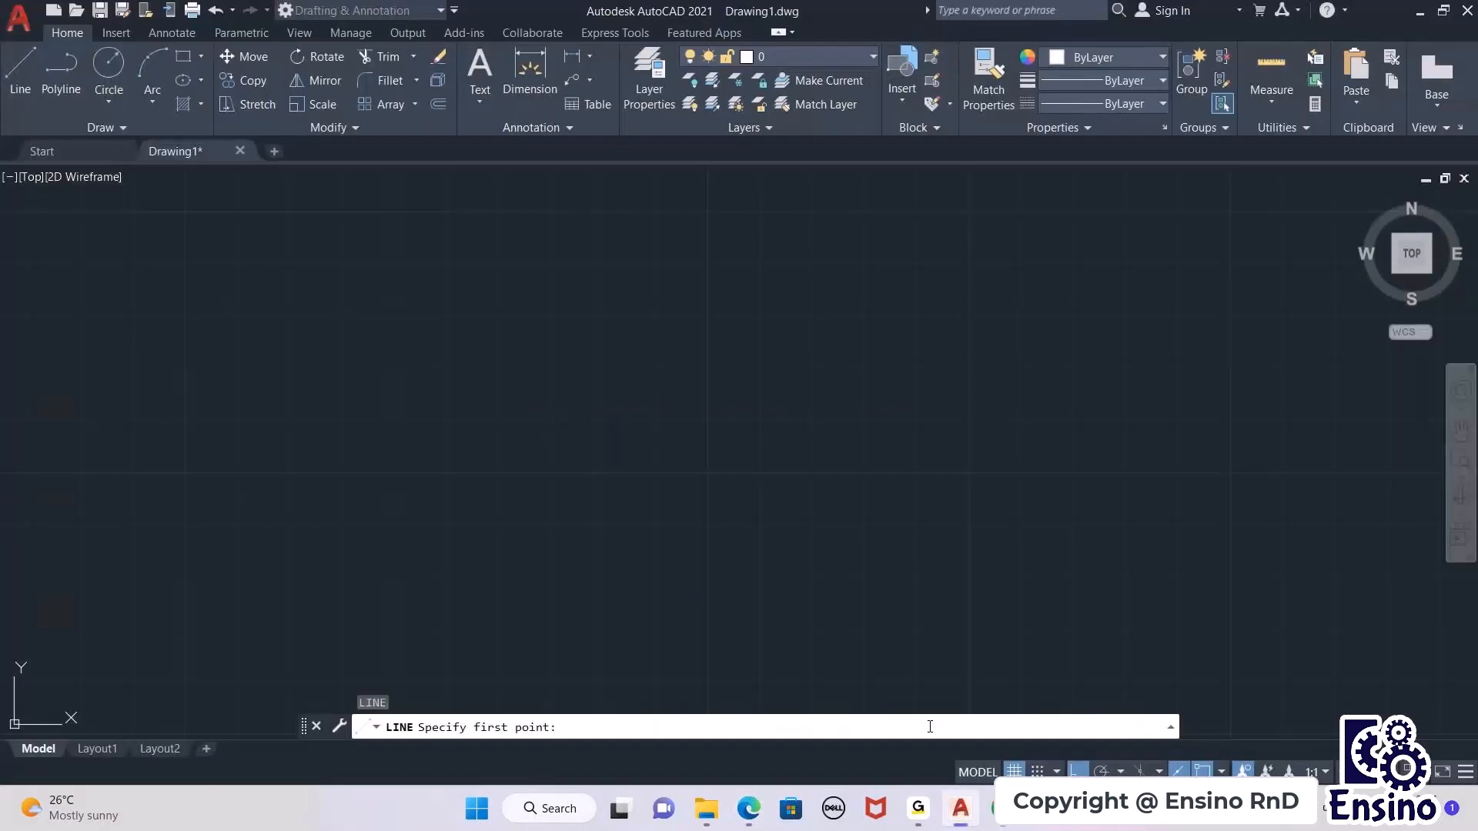
Step: Begin the outline at its lower-left corner with line segments 30 up, 18 to the right and 12 up
left_click(548, 660)
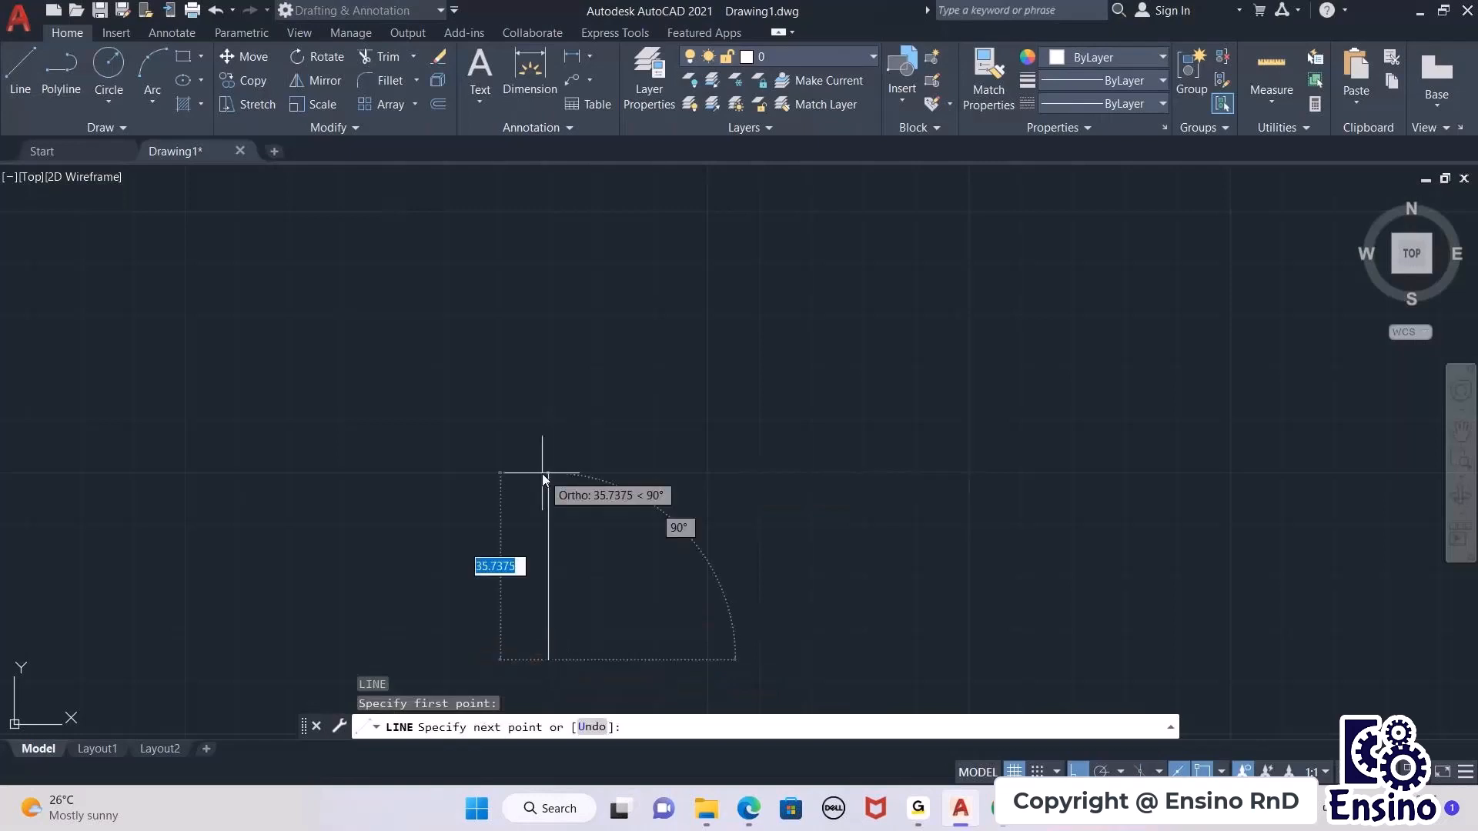
type("30")
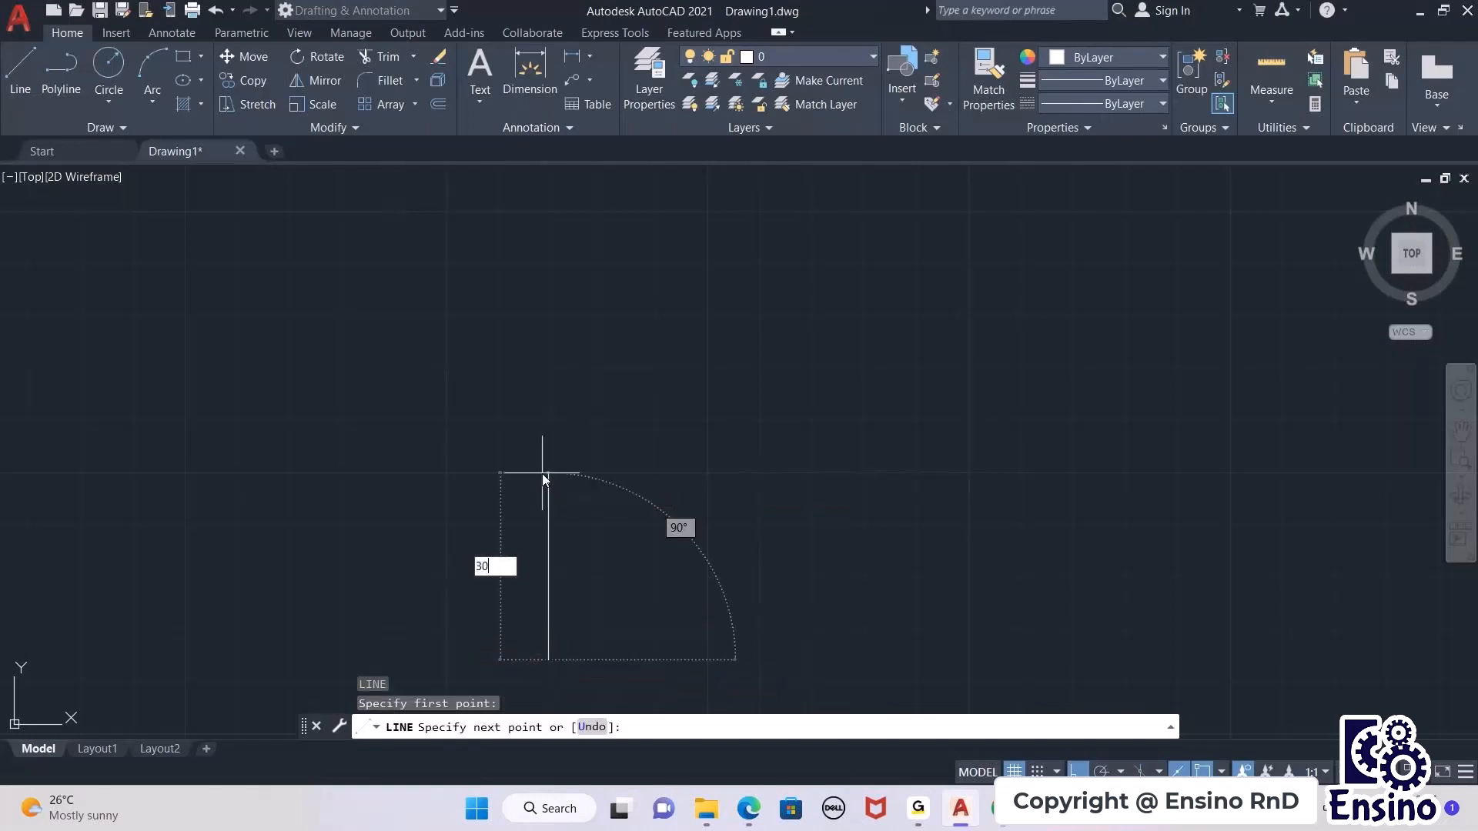
key("Return")
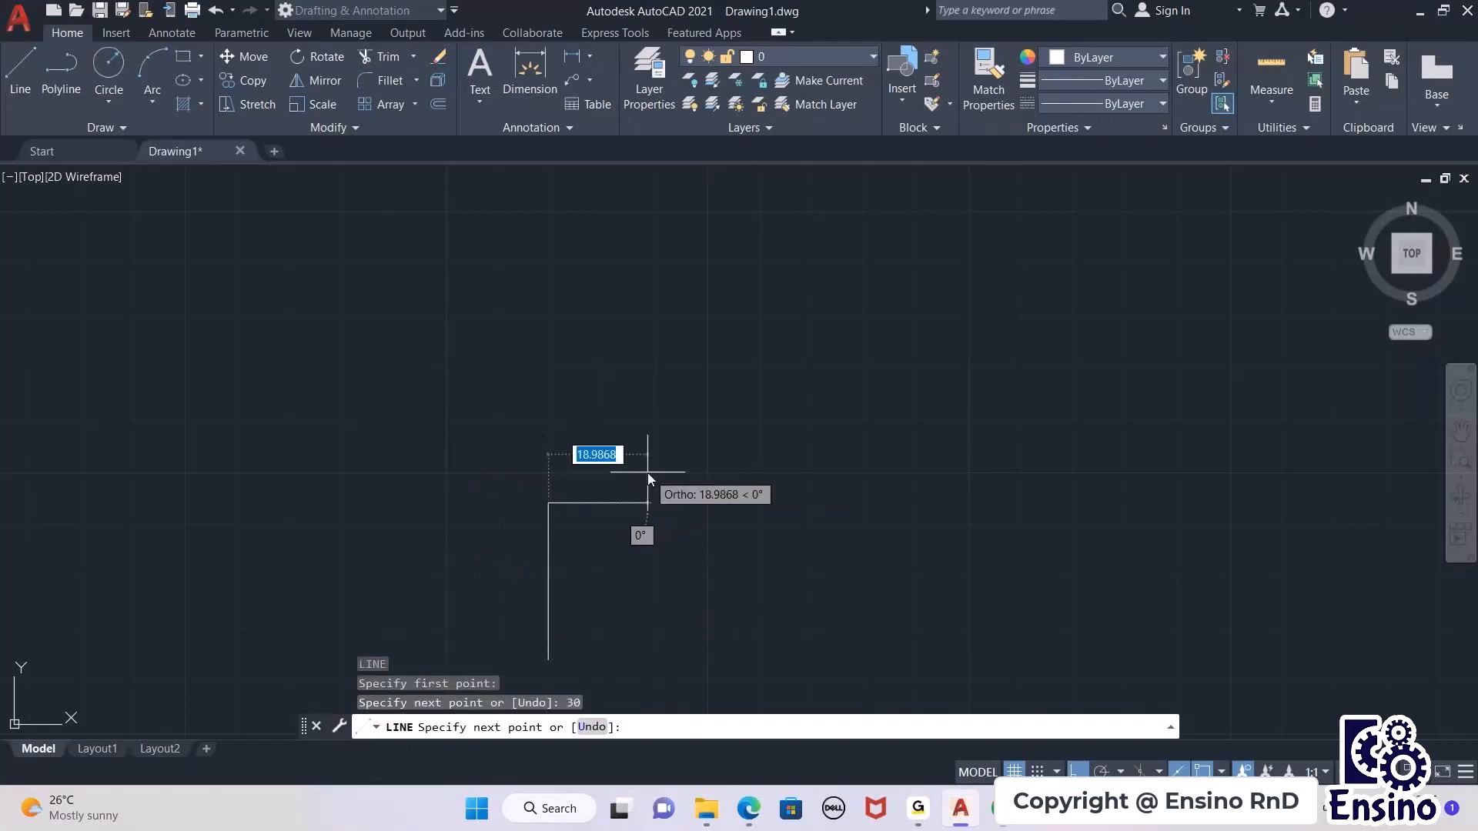
type("18")
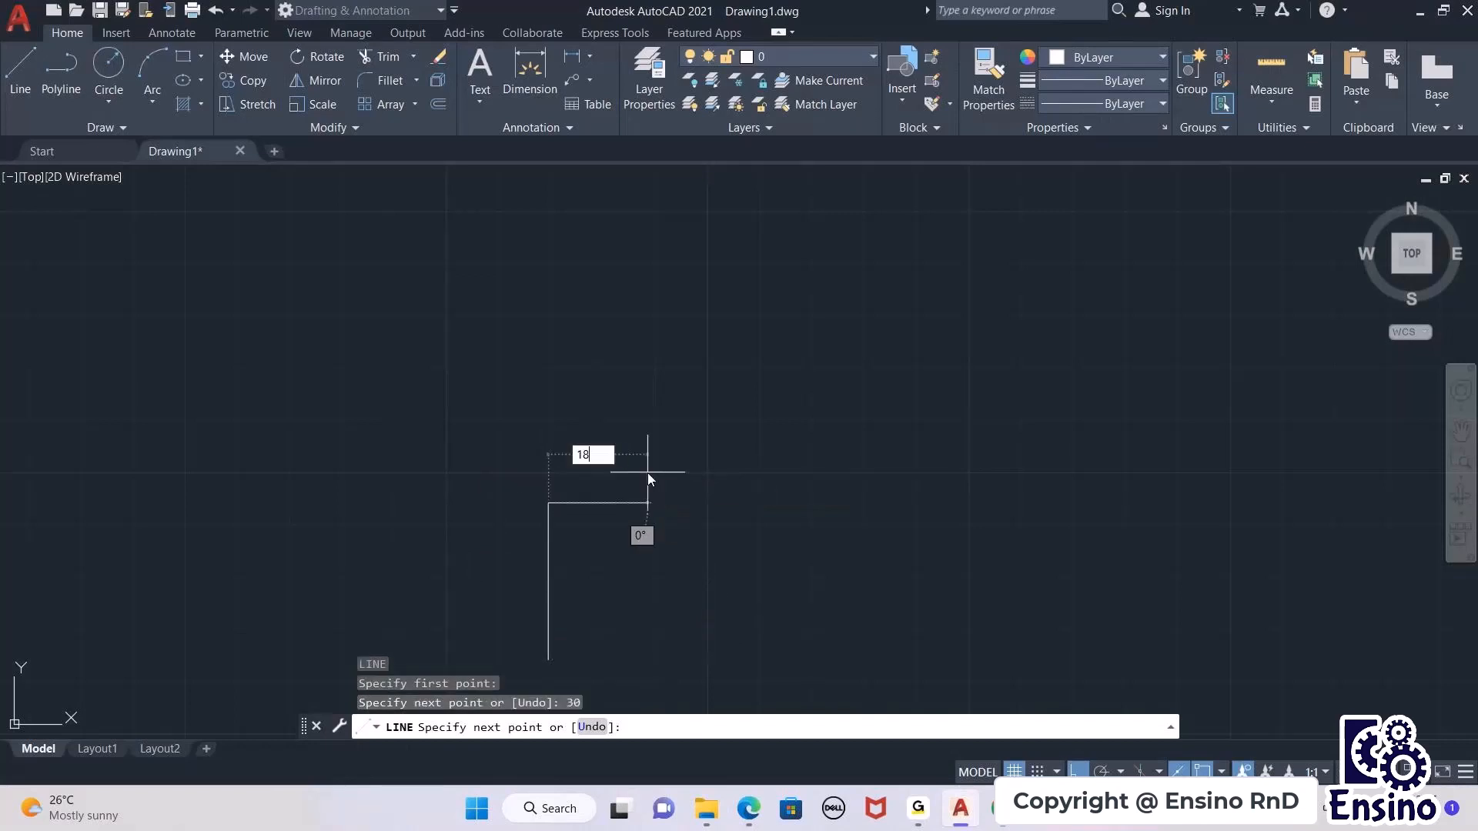
key("Return")
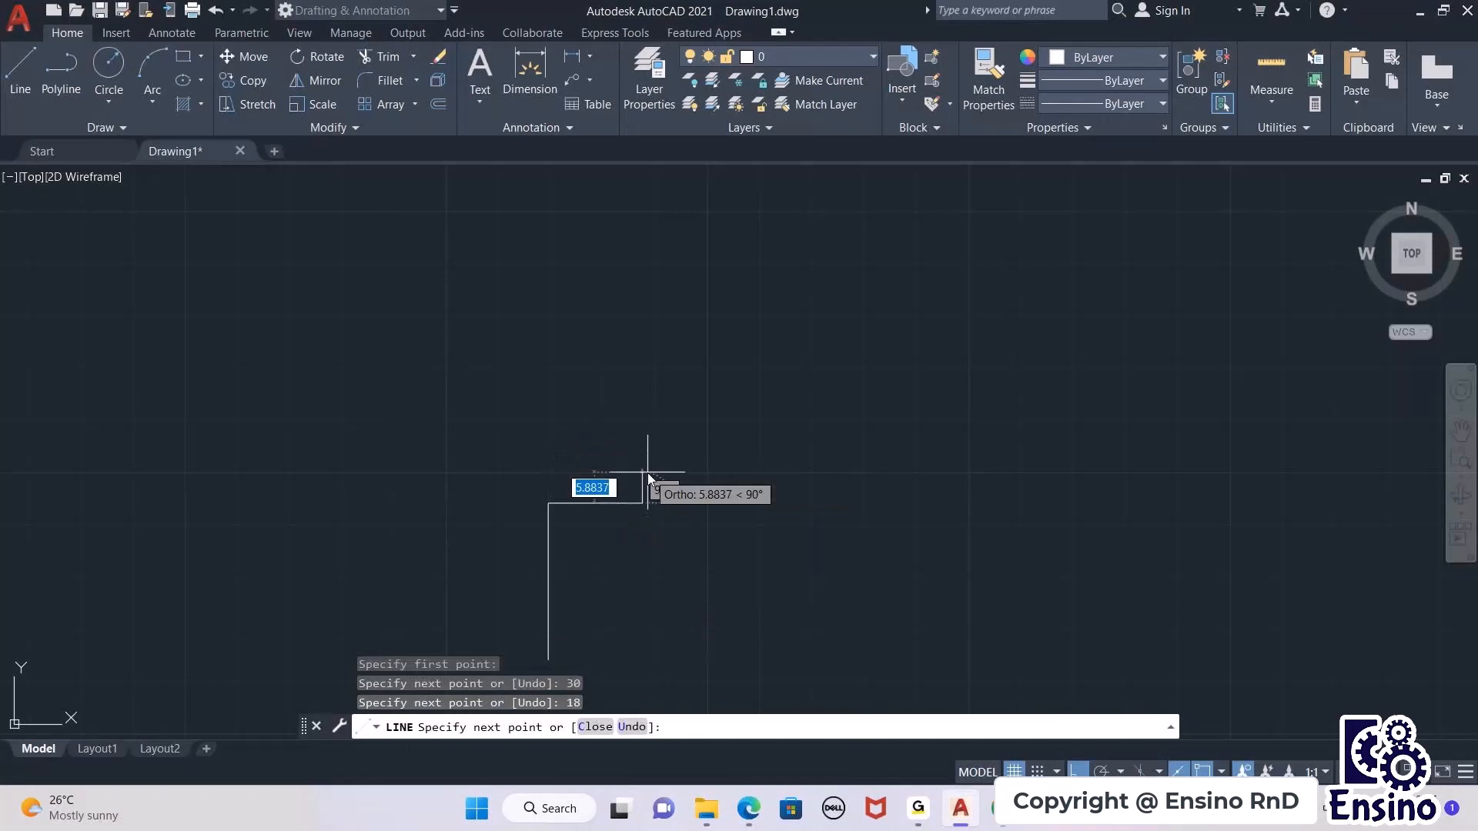
type("12")
key("Return")
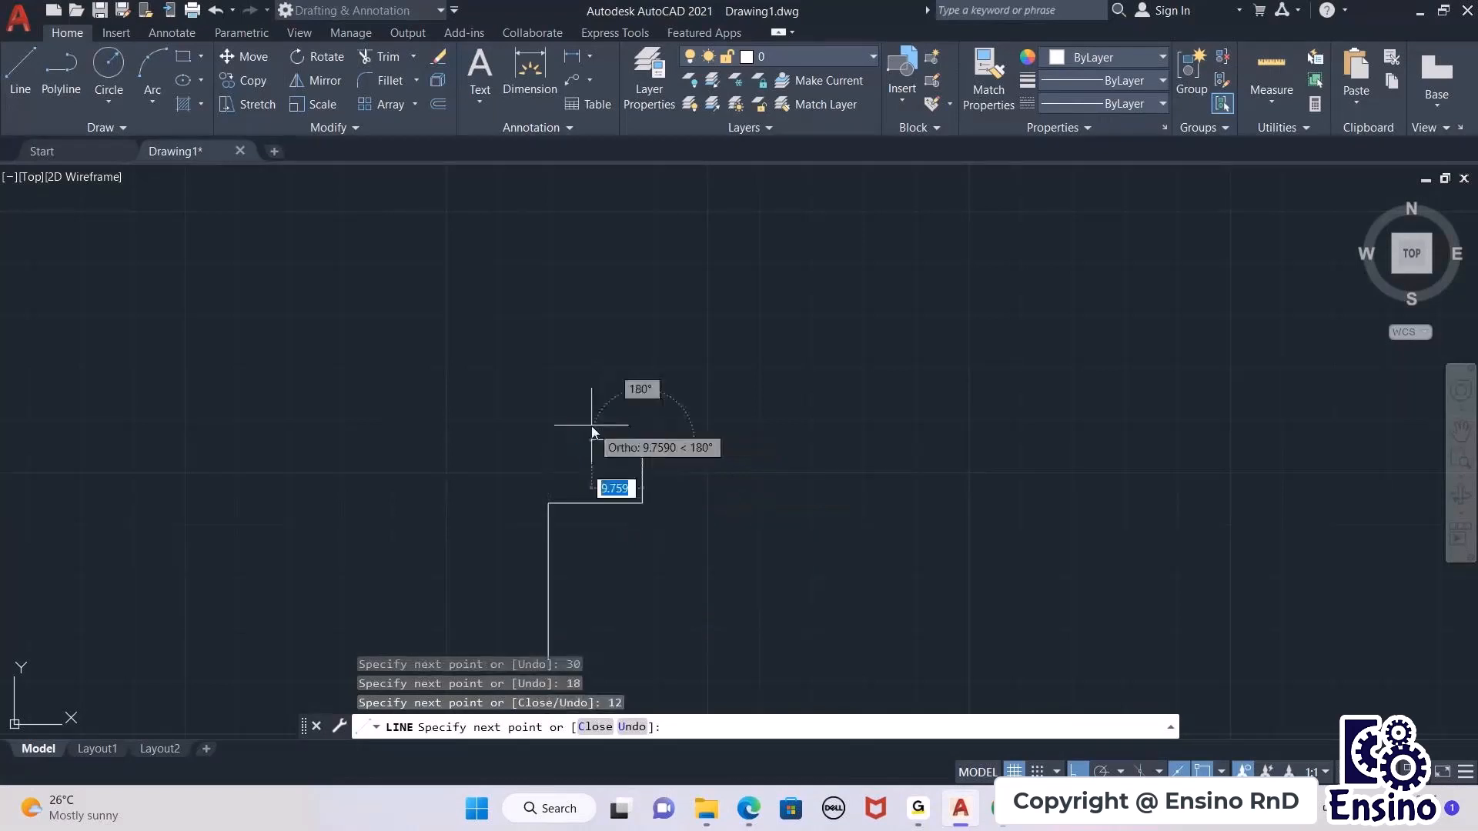
Step: Continue the outline around the left prong with segments 8 to the left, 28 up and 9 to the right
type("8")
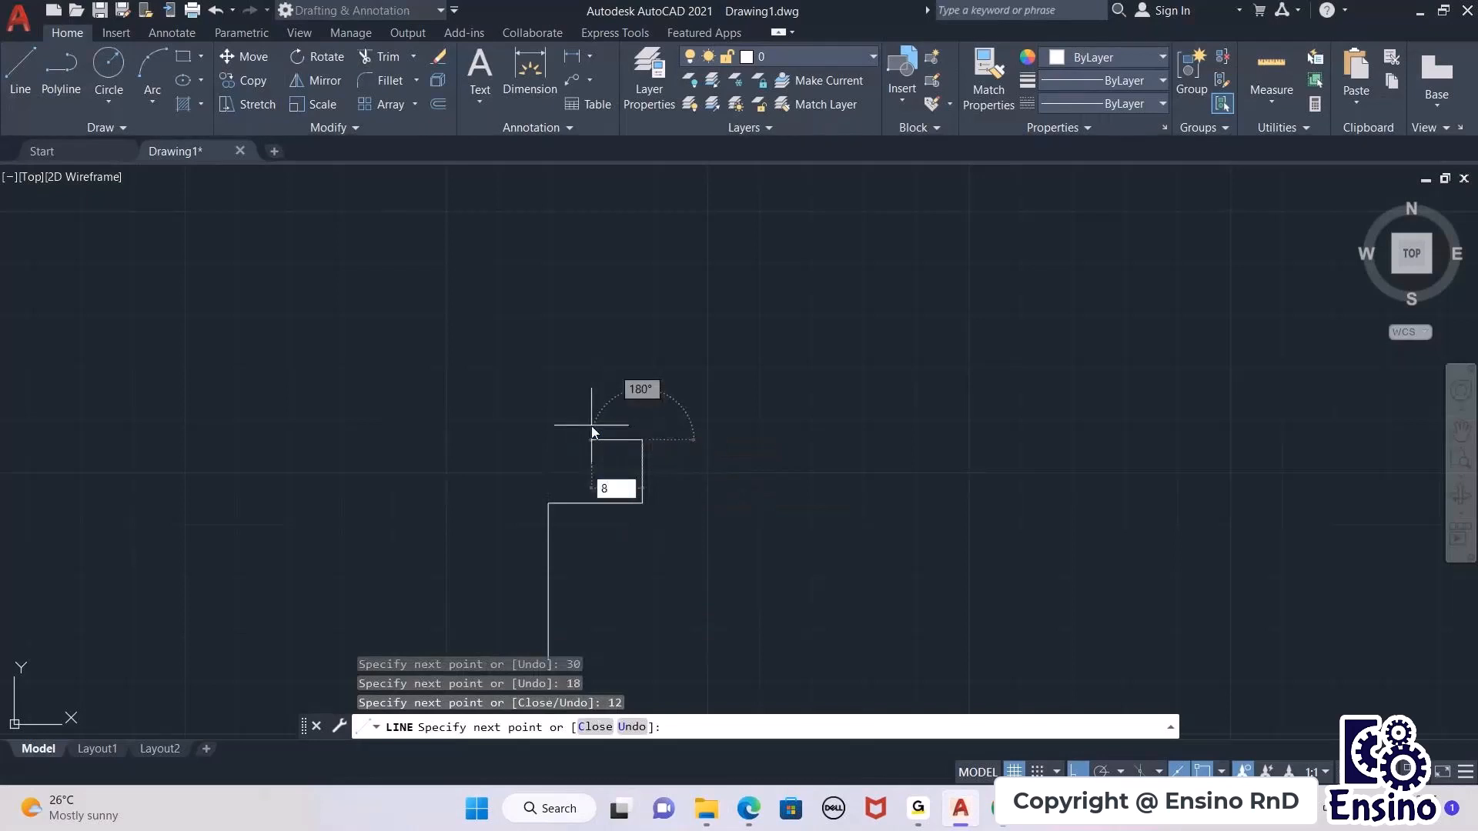
key("Return")
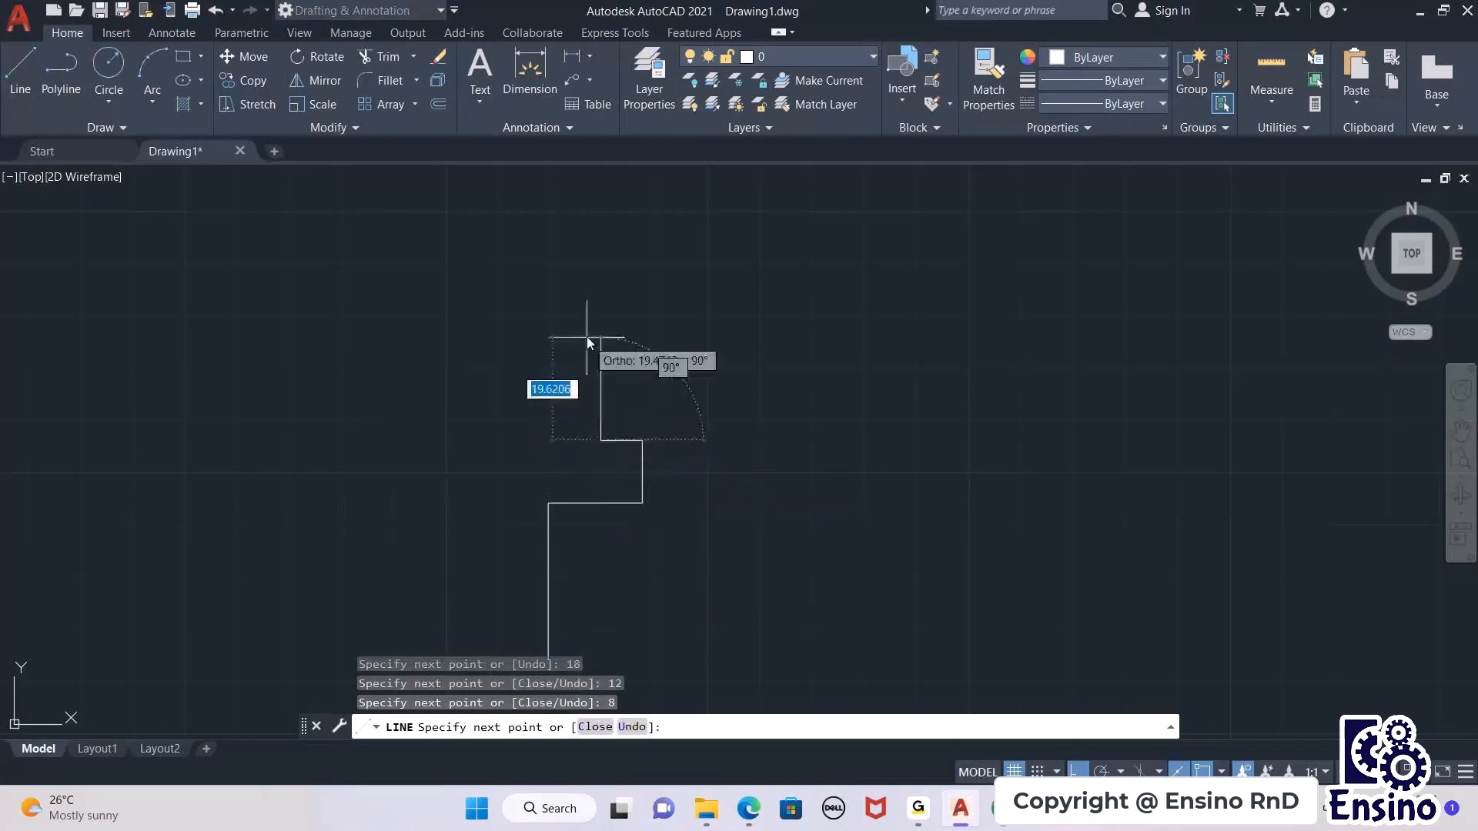
type("28")
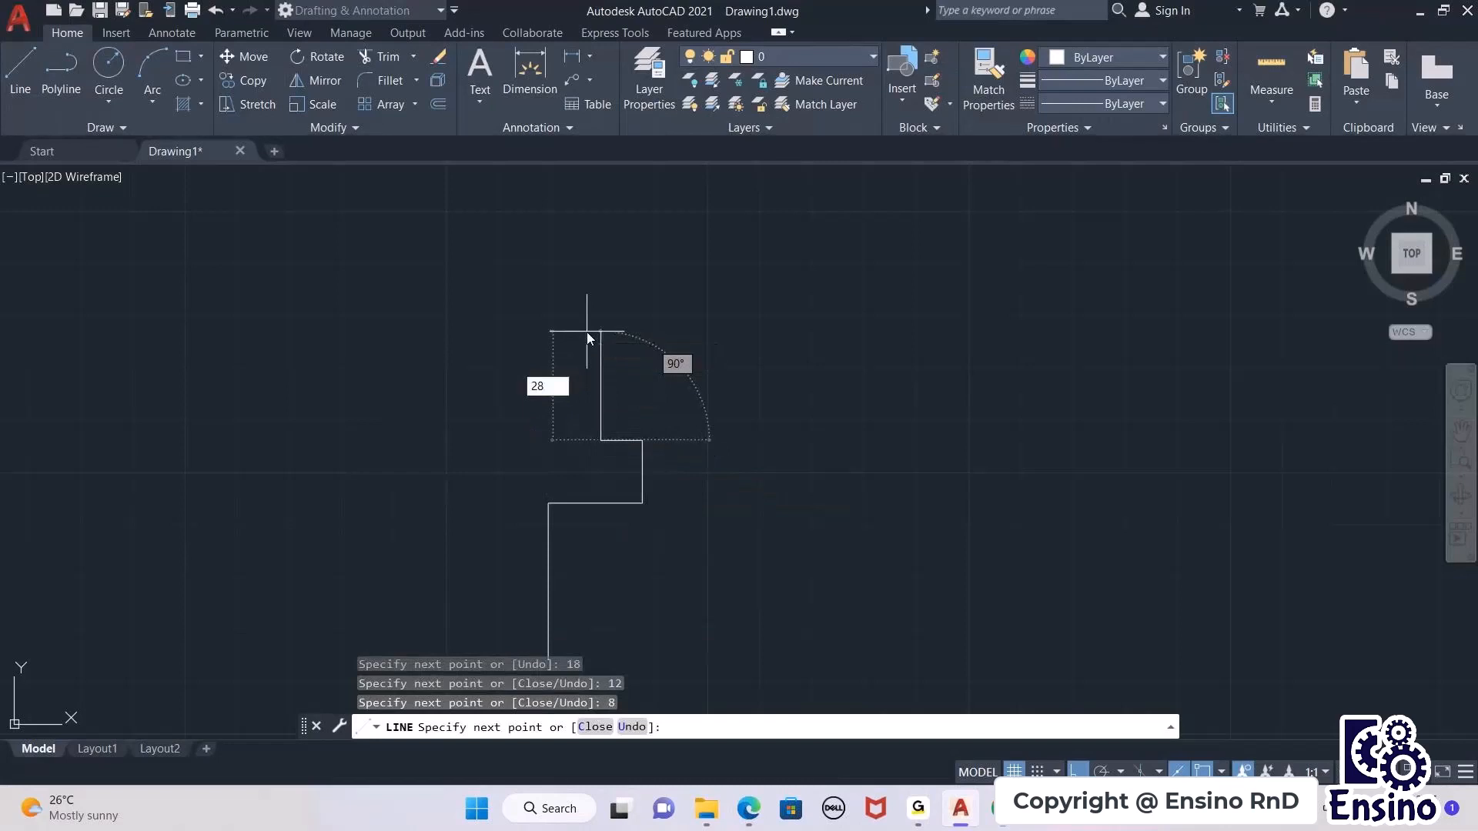
key("Return")
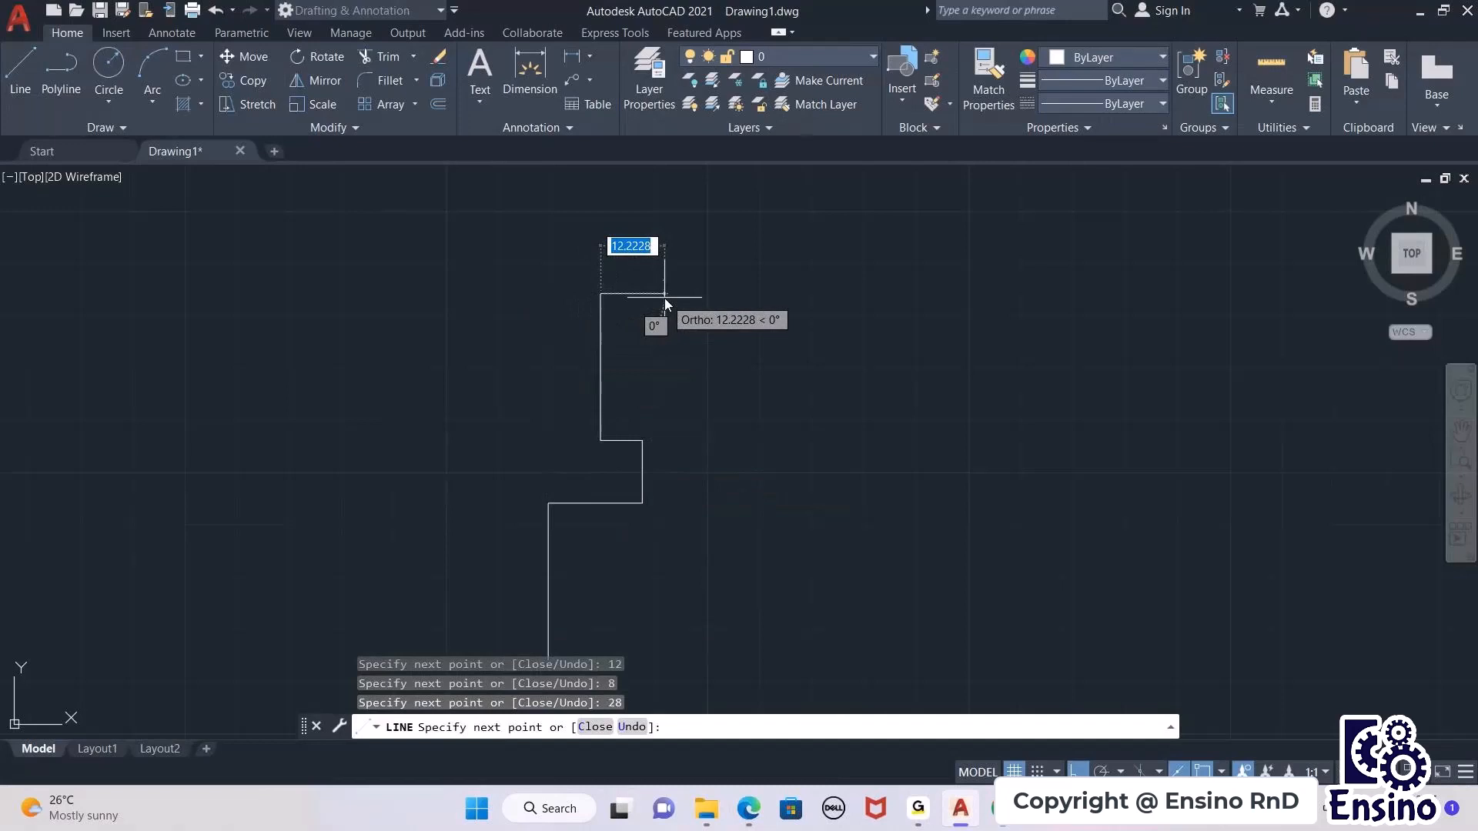
type("9")
key("Return")
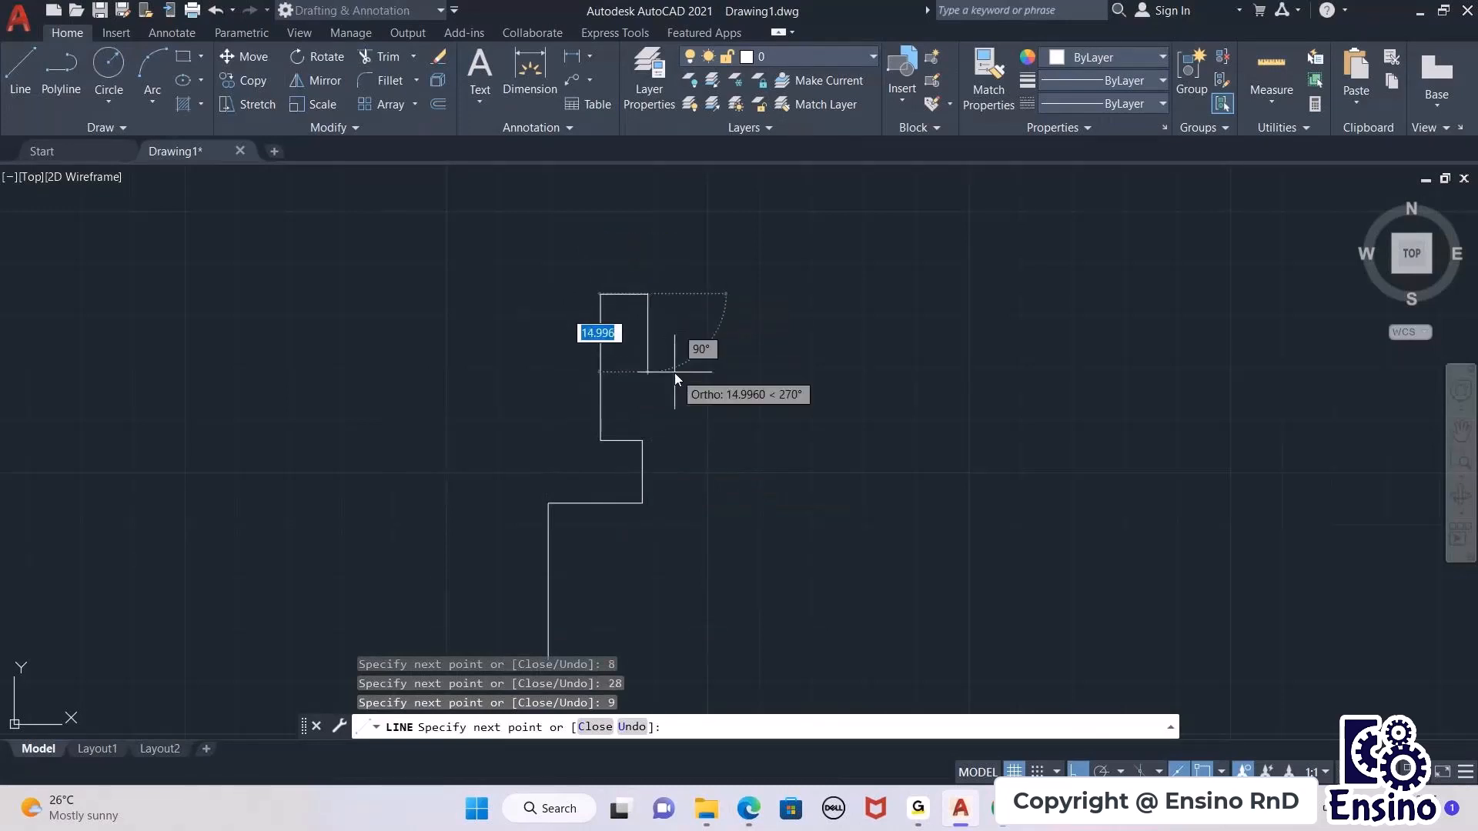
Step: Draw the upper slot with segments 20 down, 26 to the right and 20 up
type("20")
key("Return")
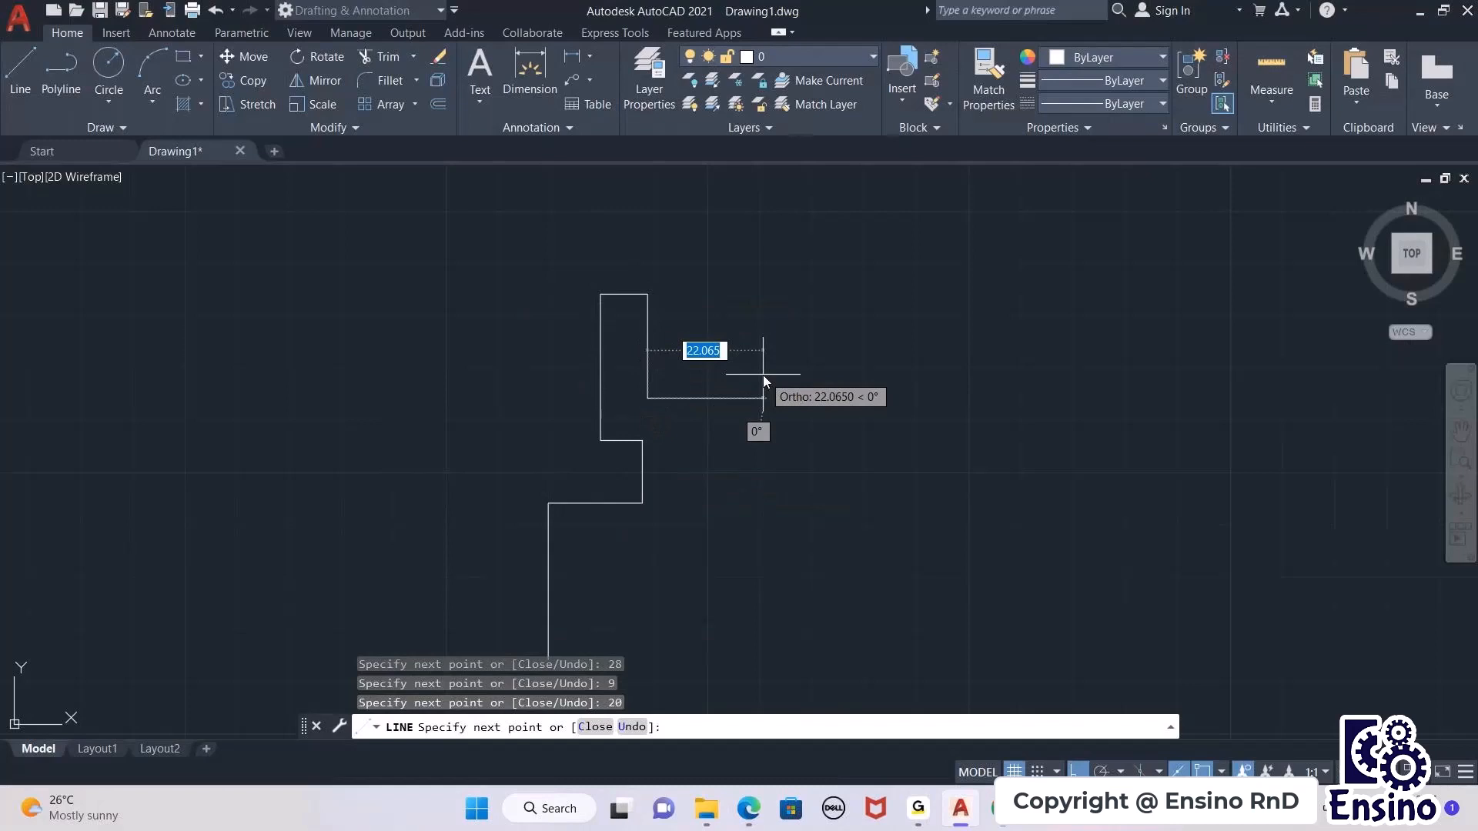
type("26")
key("Return")
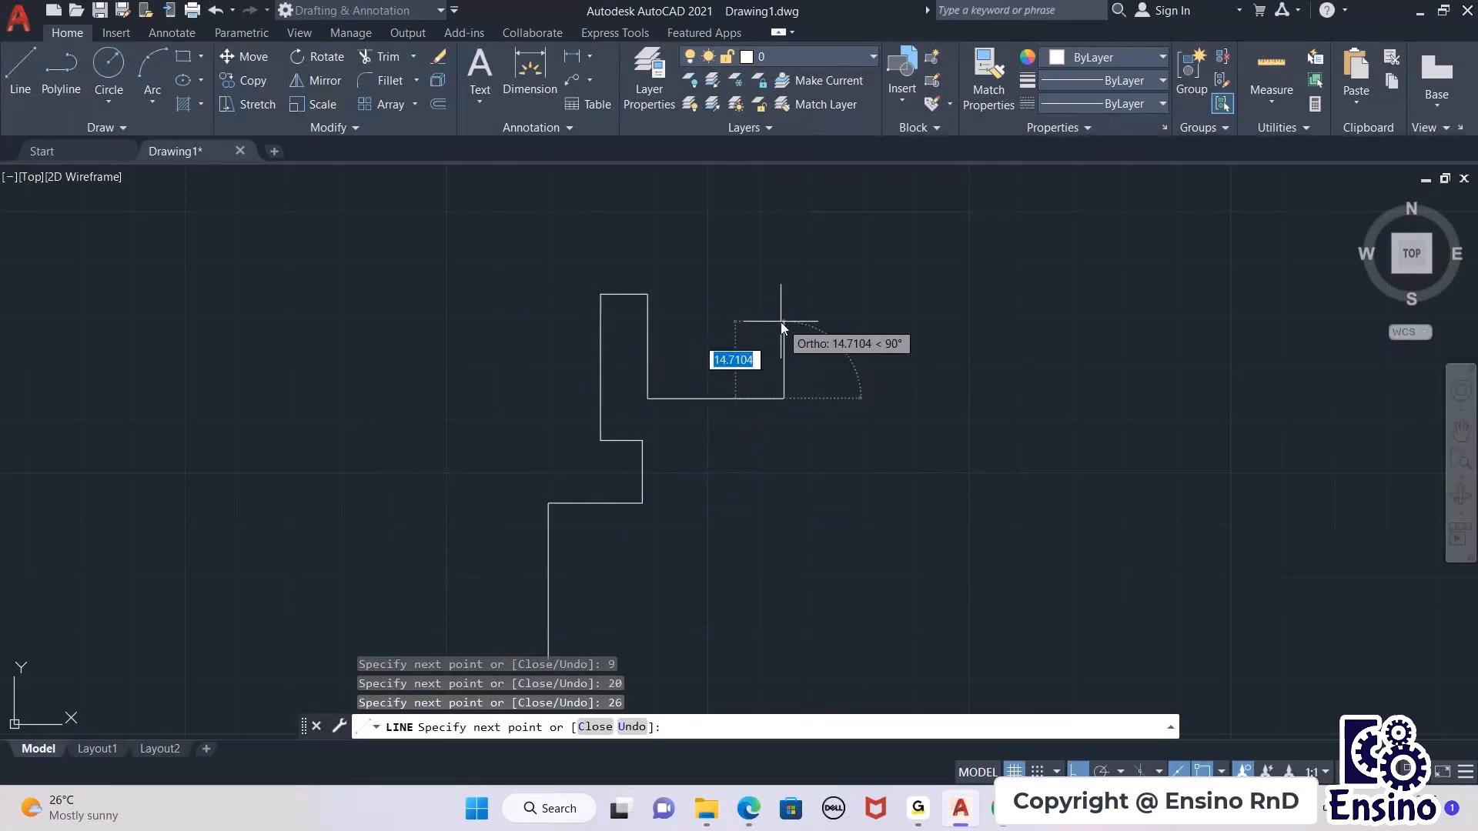
type("20")
key("Return")
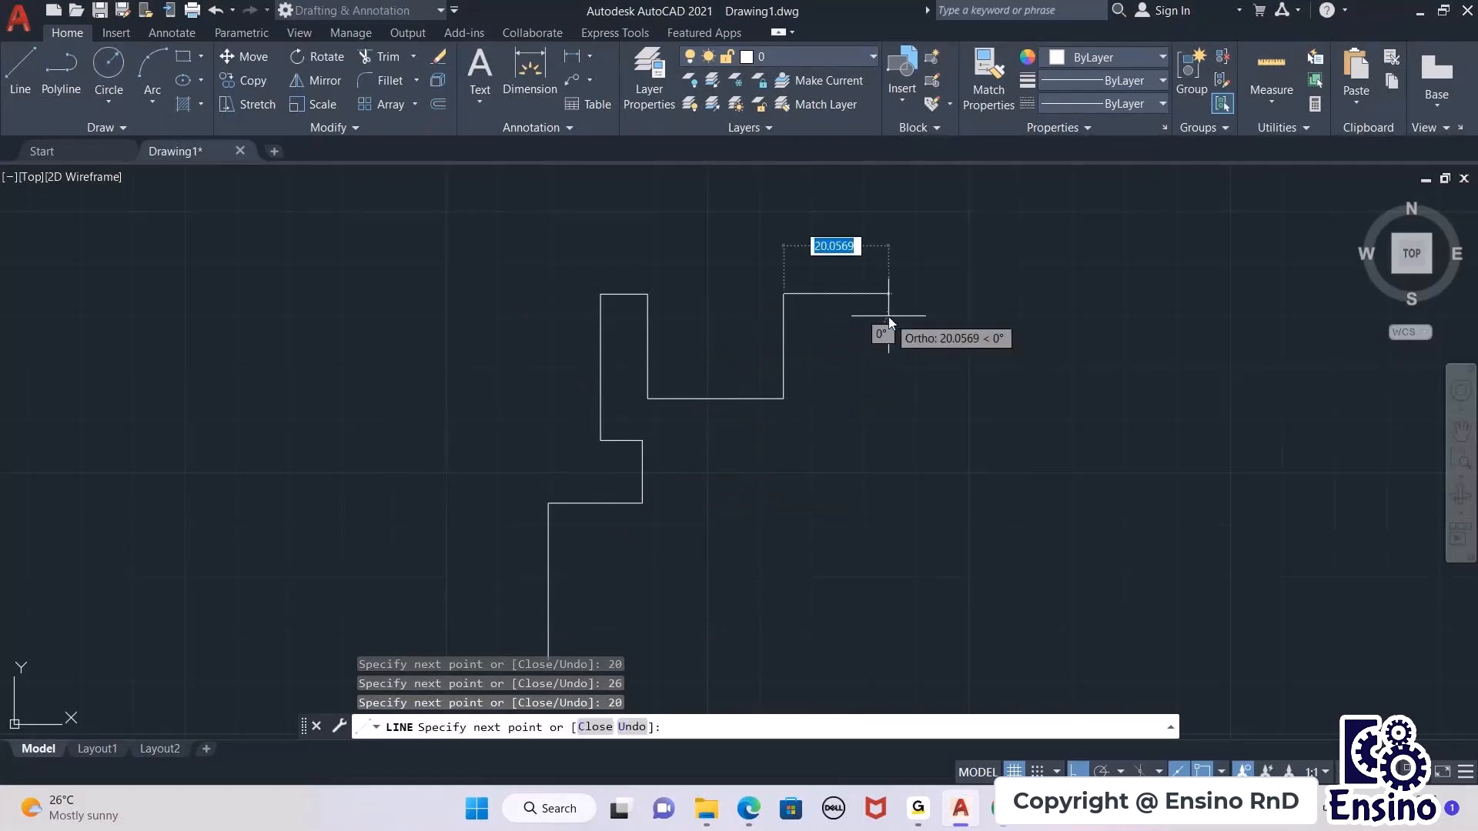
Step: Draw the right prong with segments 9 to the right, 28 down and 8 to the left
type("9")
key("Return")
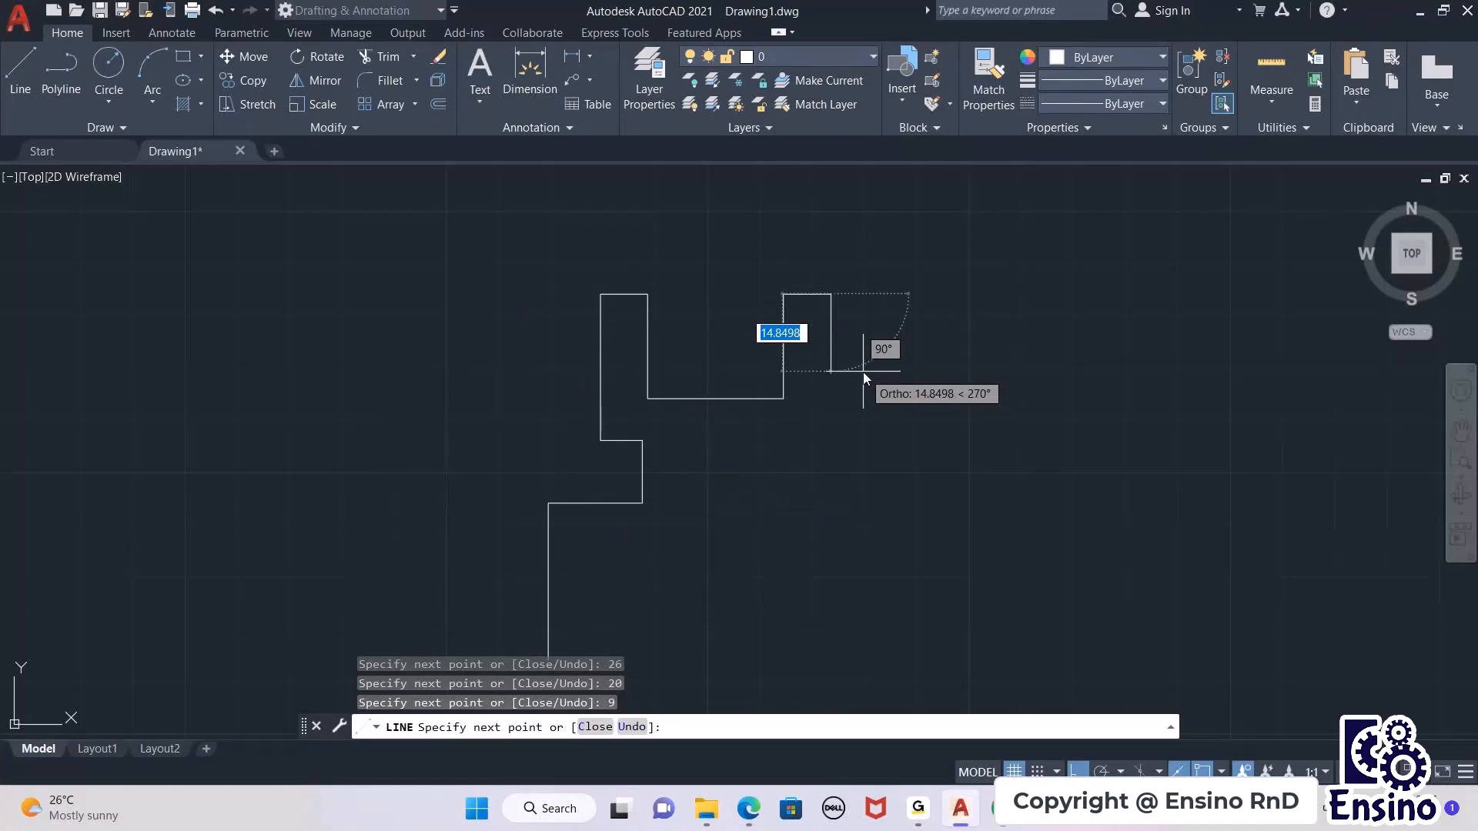
type("28")
key("Return")
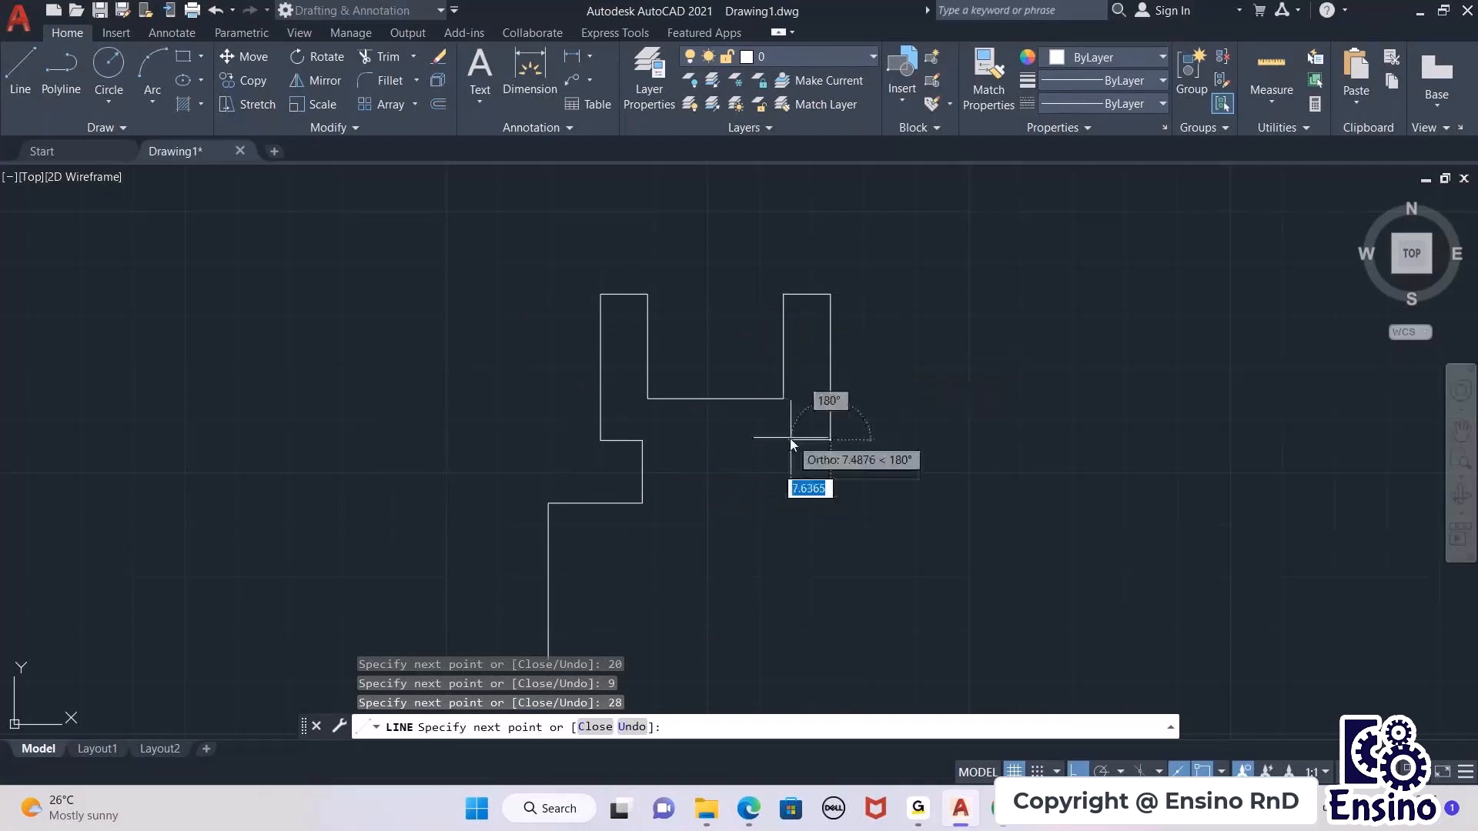
type("8")
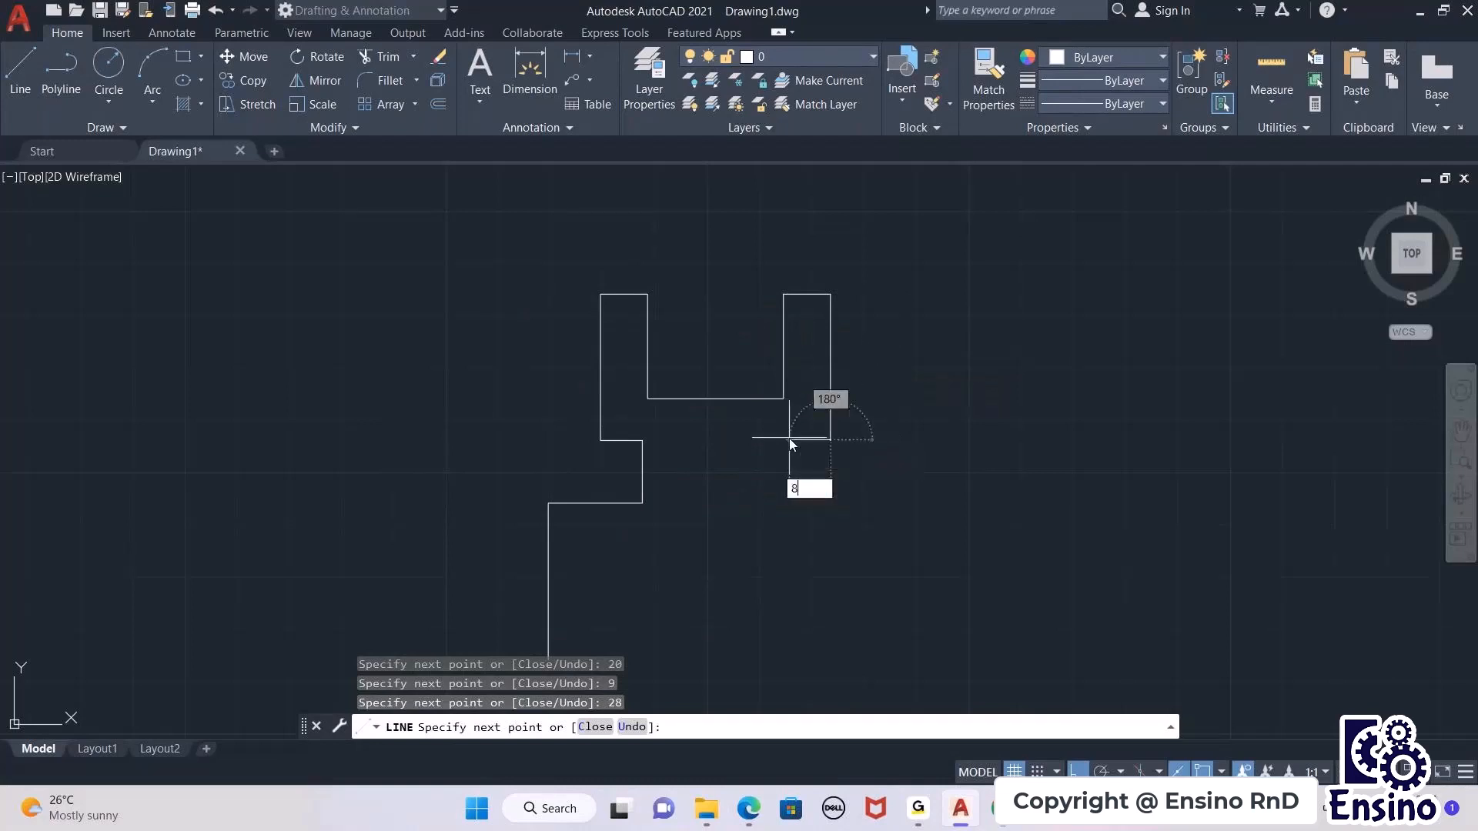
key("Return")
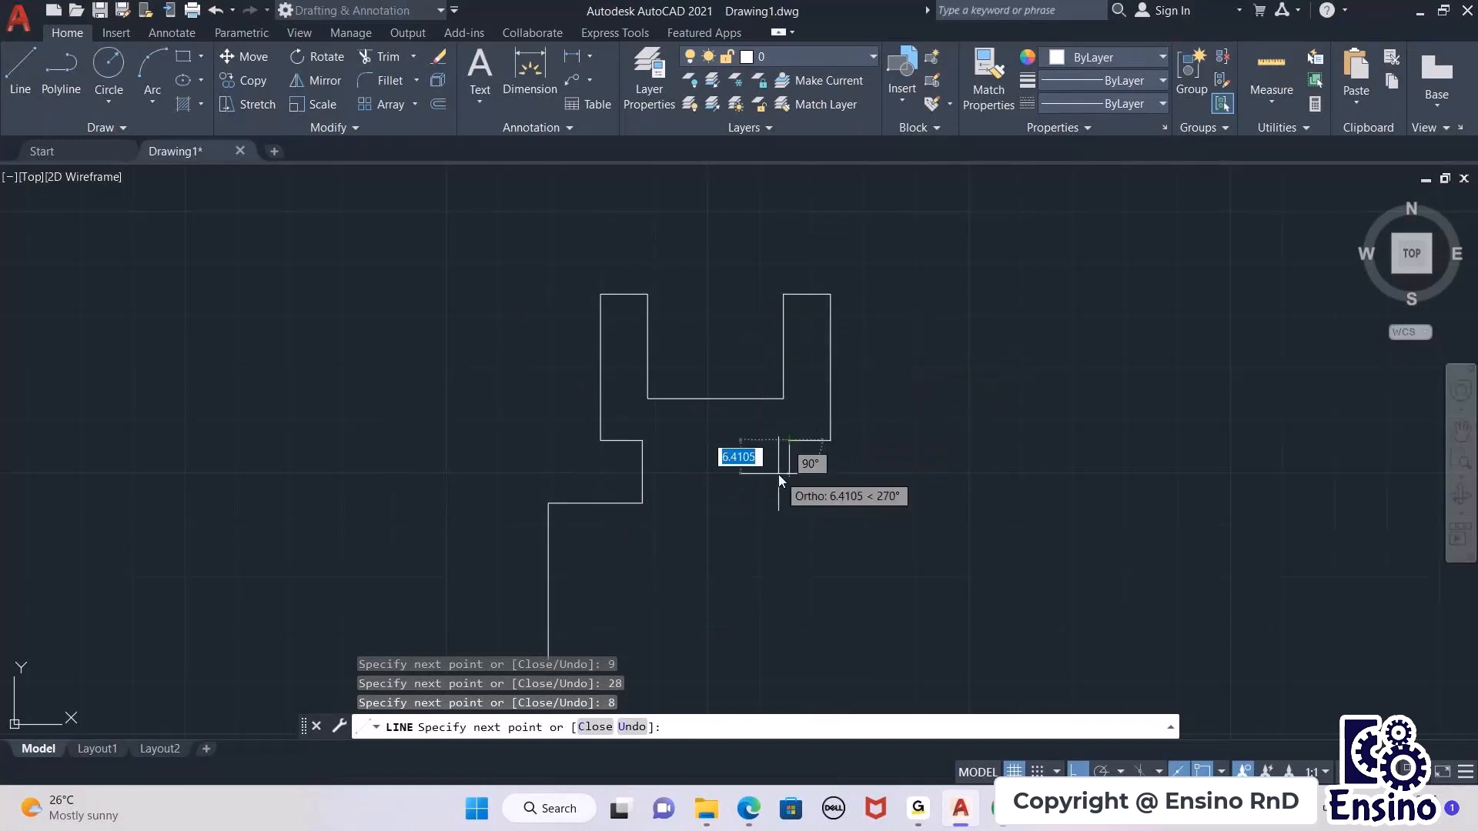
Step: Continue down the right side of the outline with segments 12 down, 18 to the right and 30 down
type("12")
key("Return")
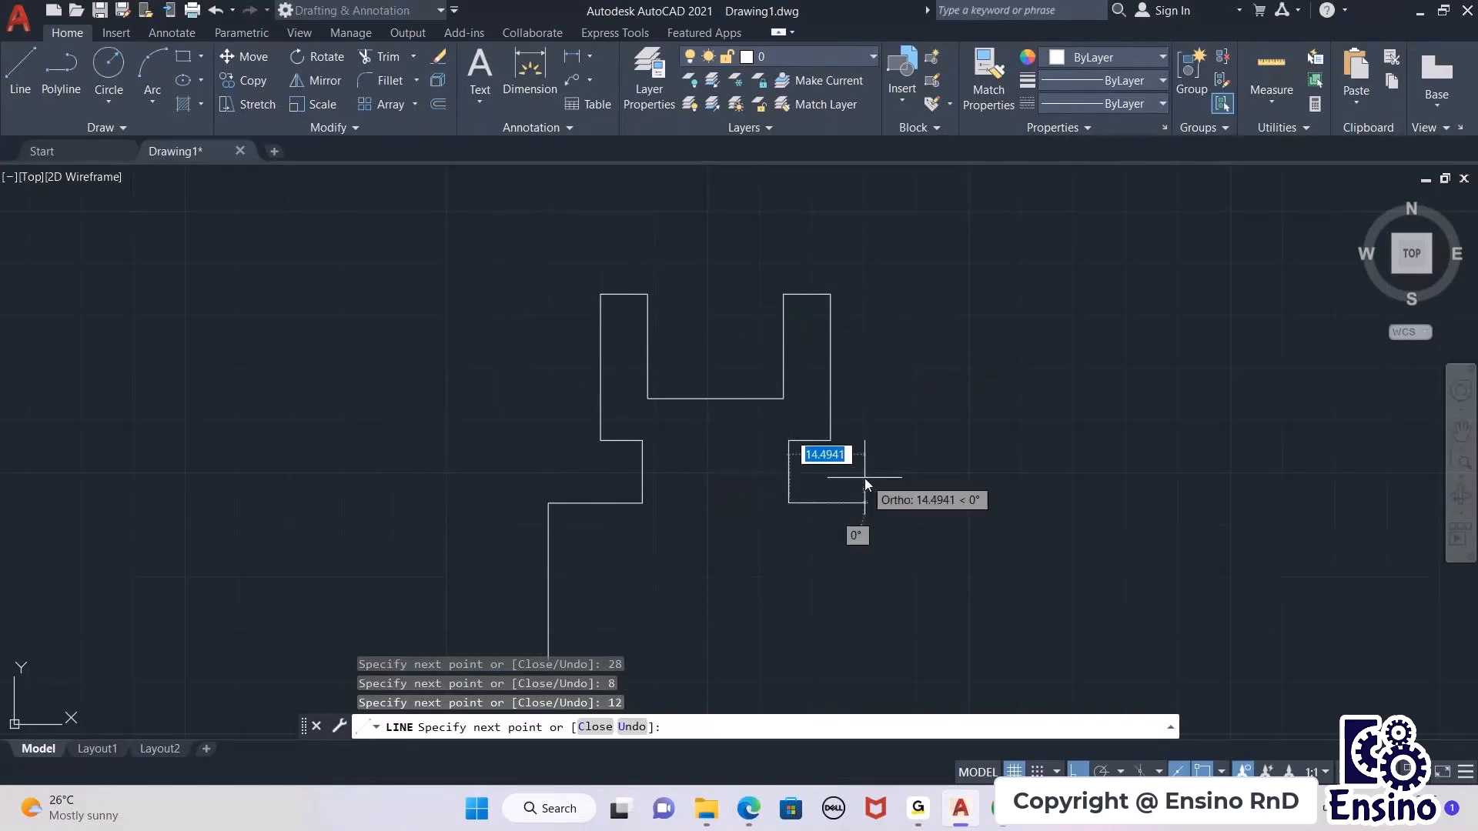
type("18")
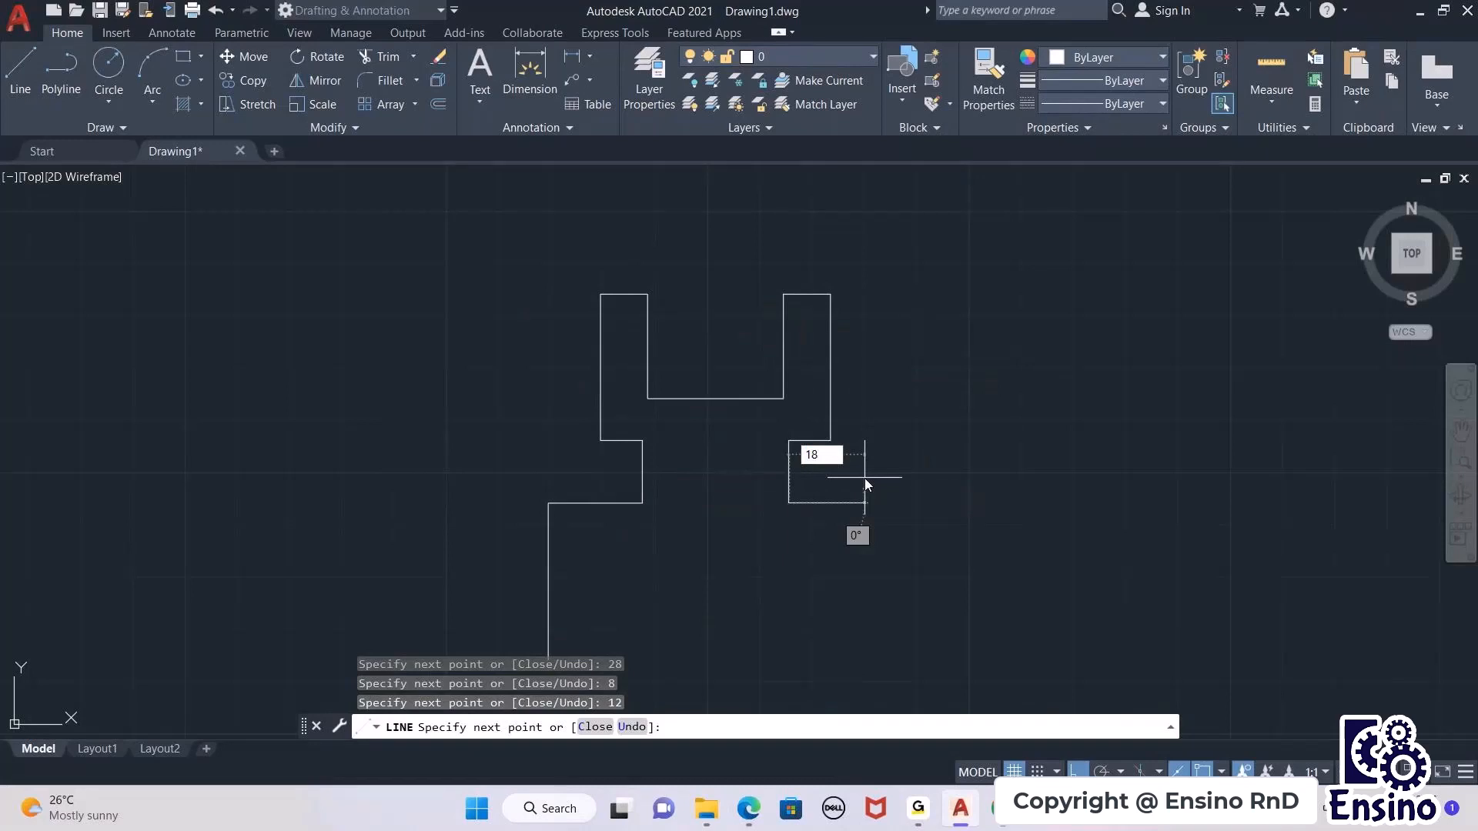
key("Return")
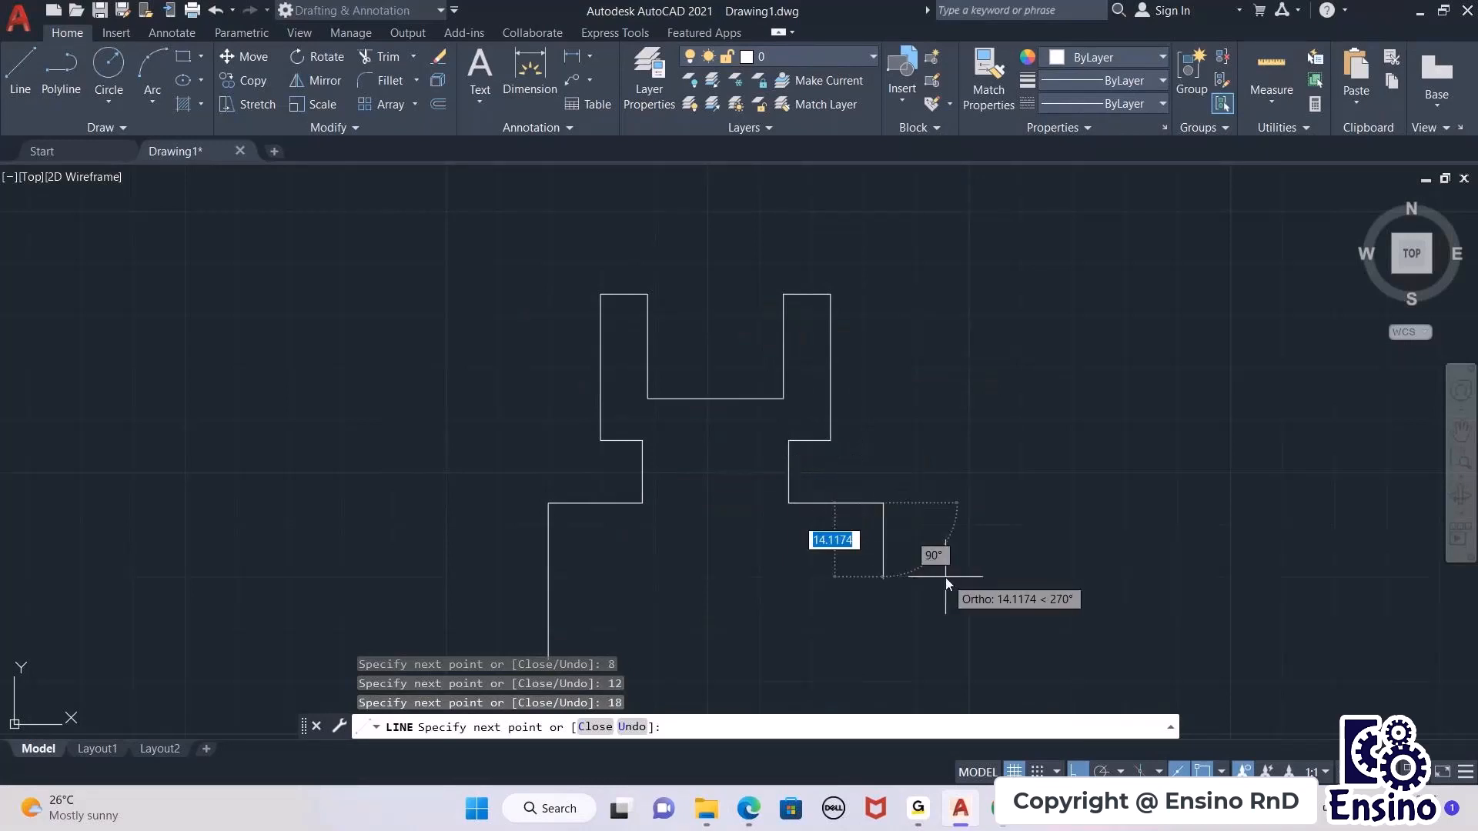
type("30")
key("Return")
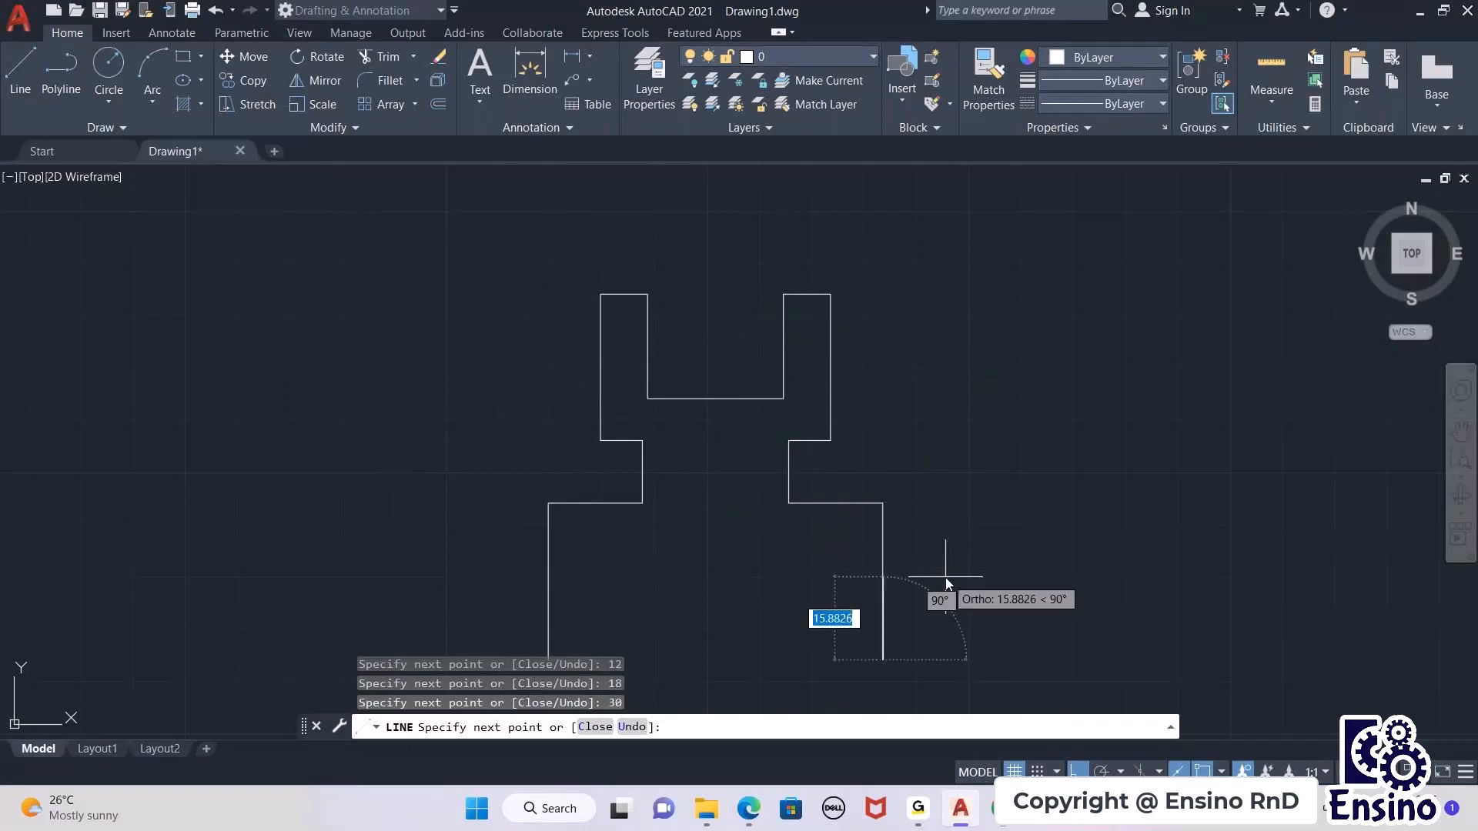
Step: Continue the outline along the base with a segment 24 to the left from the lower-right corner
middle_click_drag(946, 578, 1021, 524)
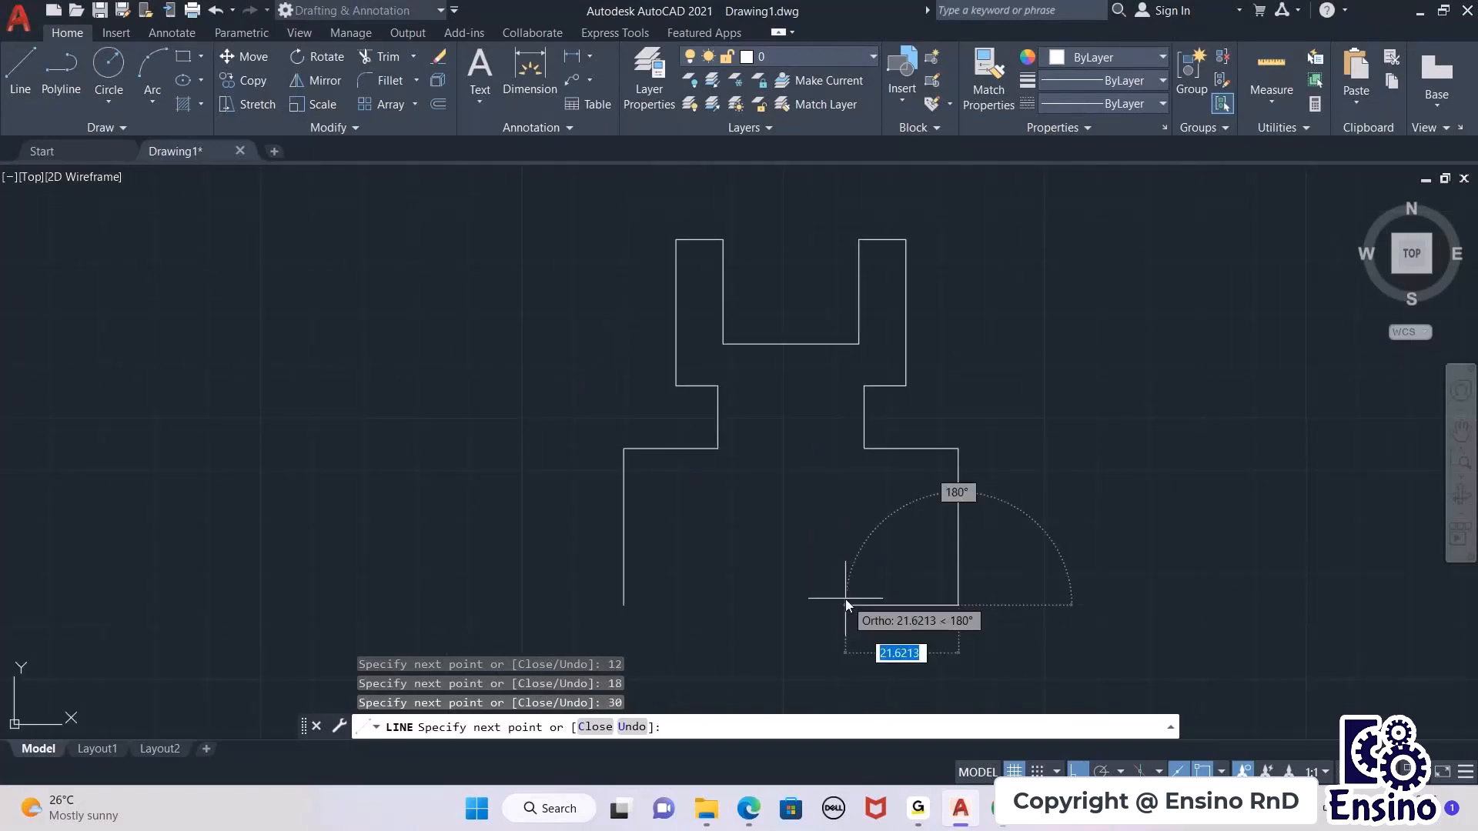
type("24")
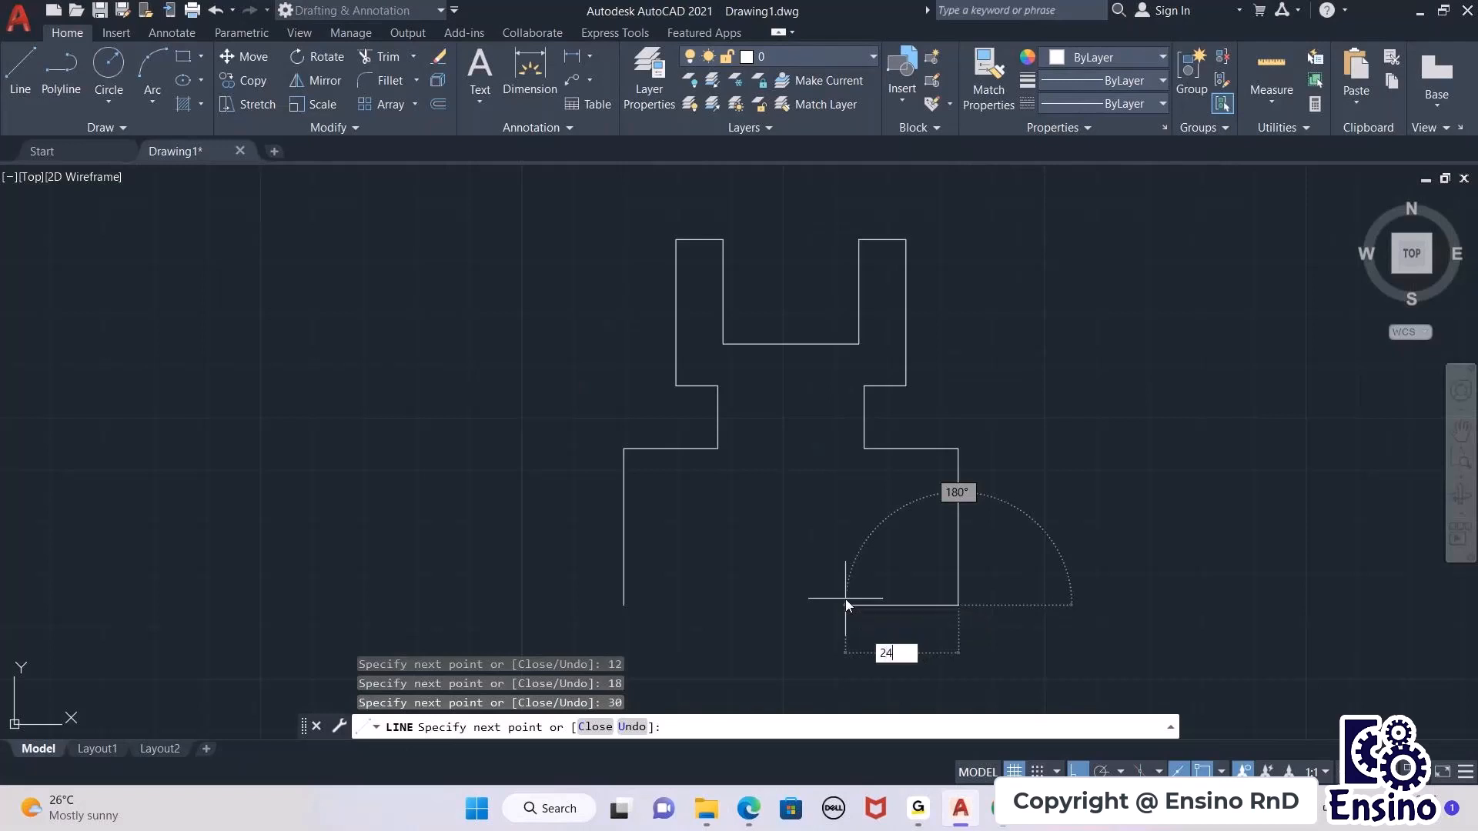
key("Return")
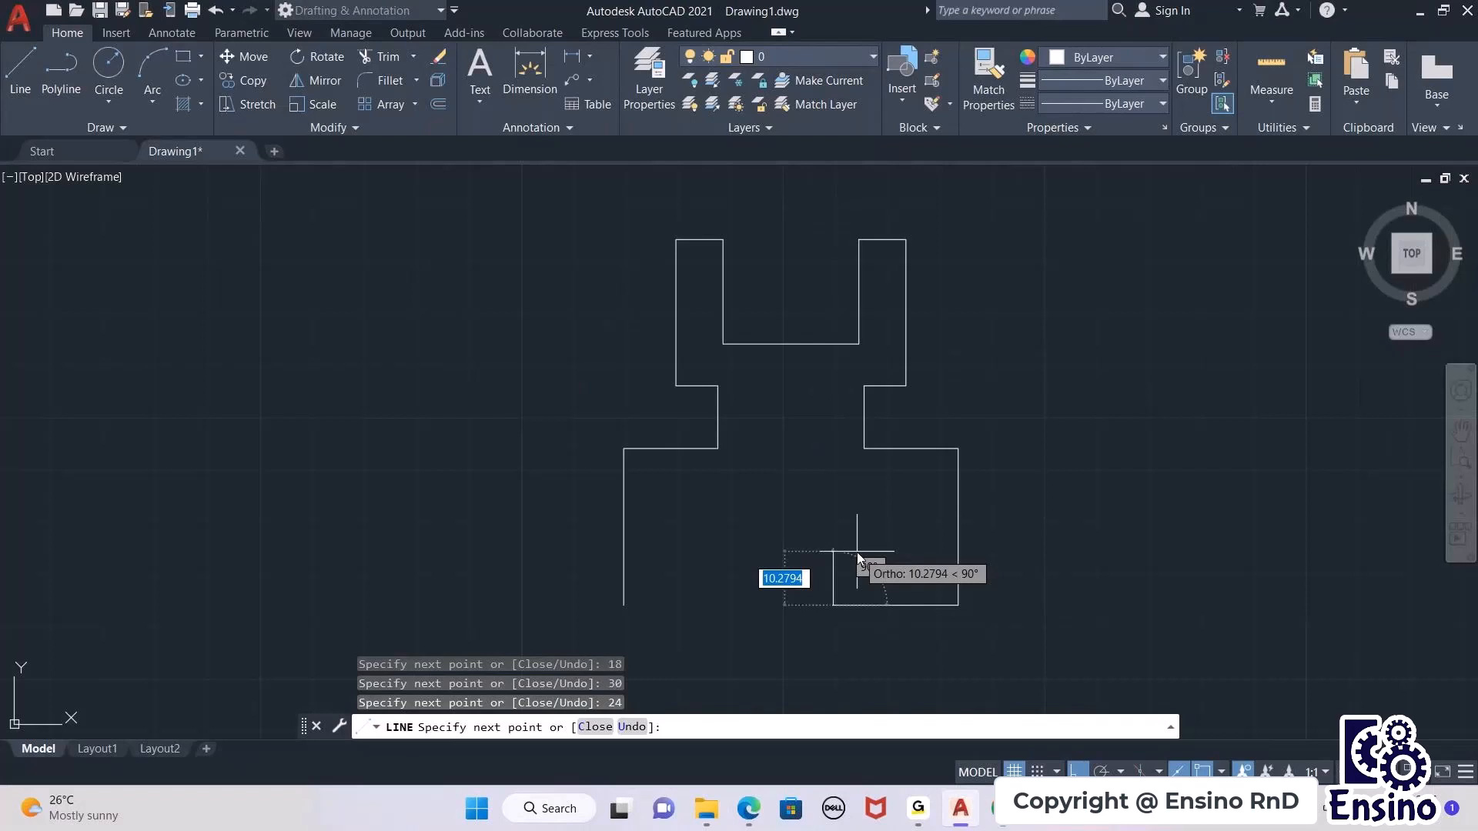
Step: Draw the lower slot with segments 12 up, 16 to the left and 12 down
type("12")
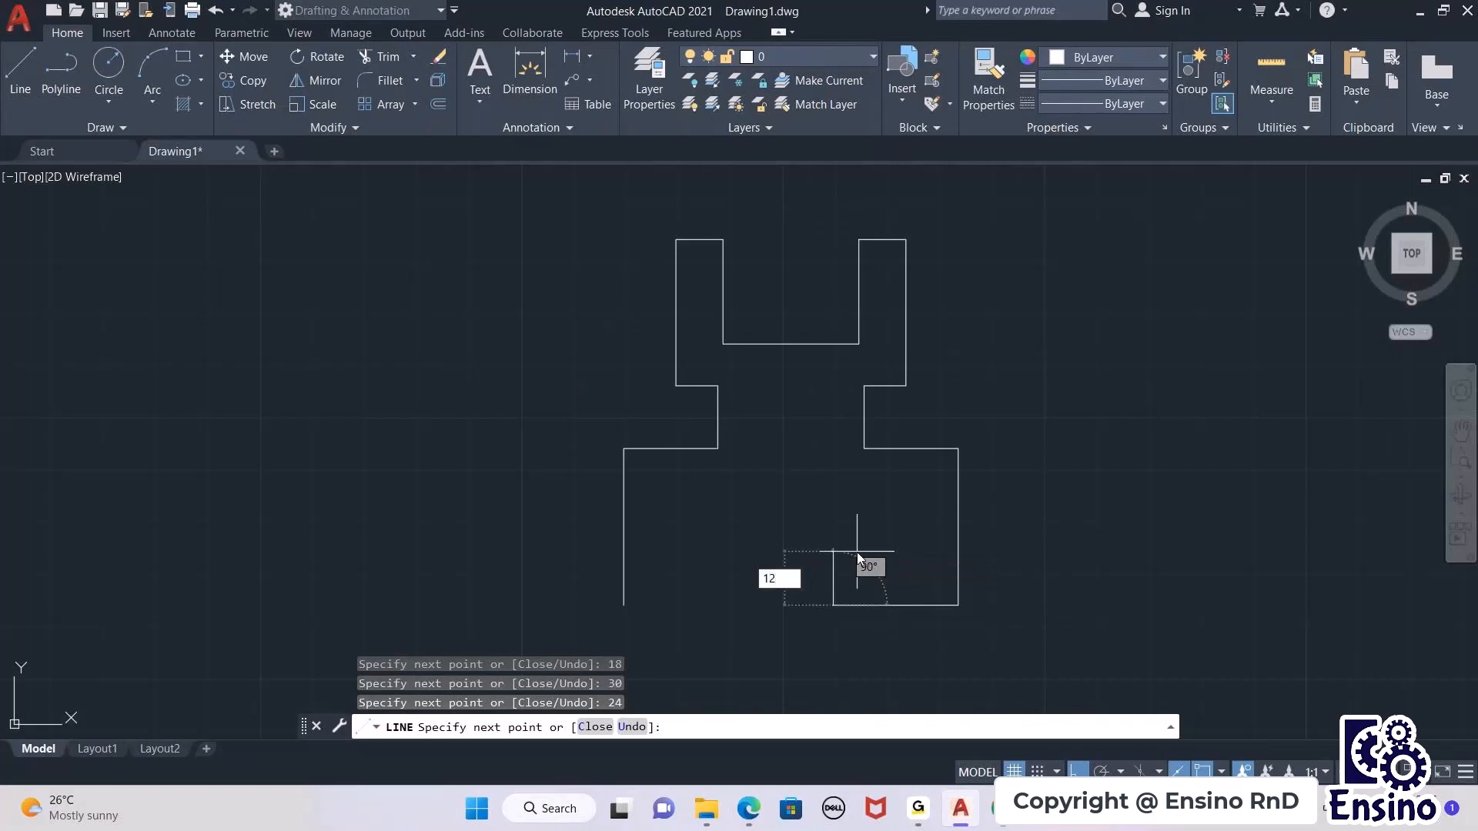
key("Return")
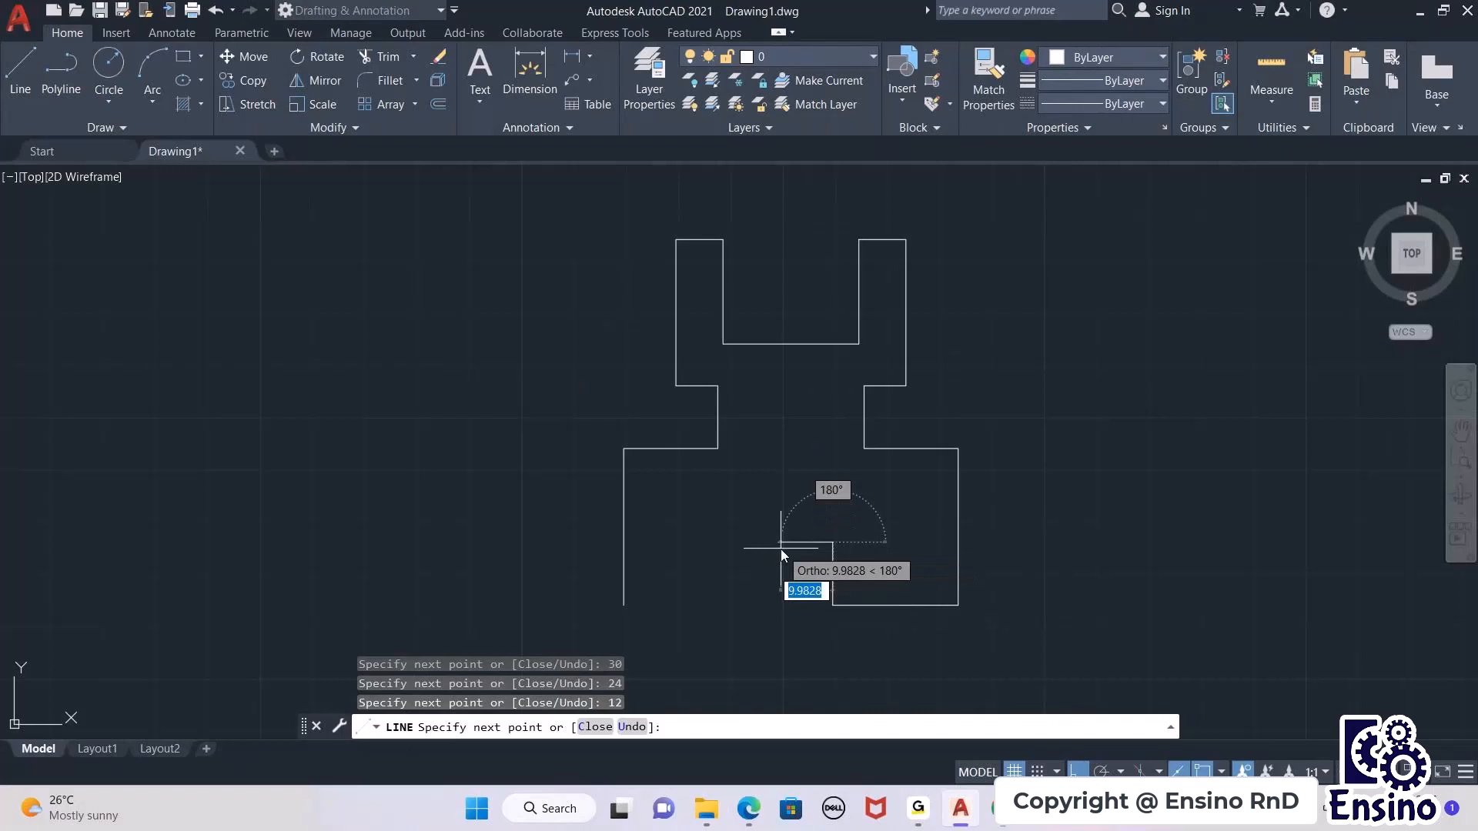
type("16")
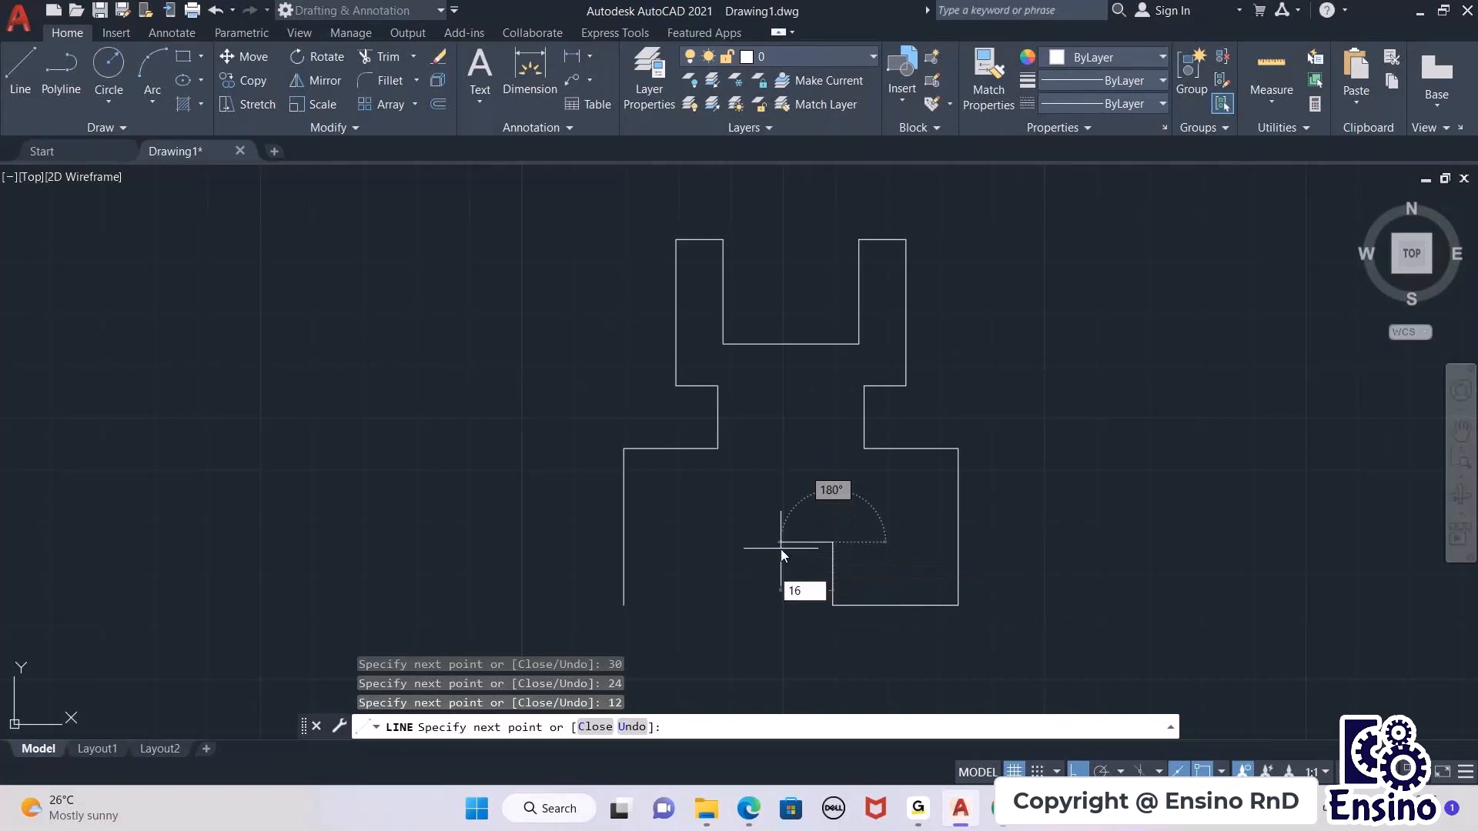
key("Return")
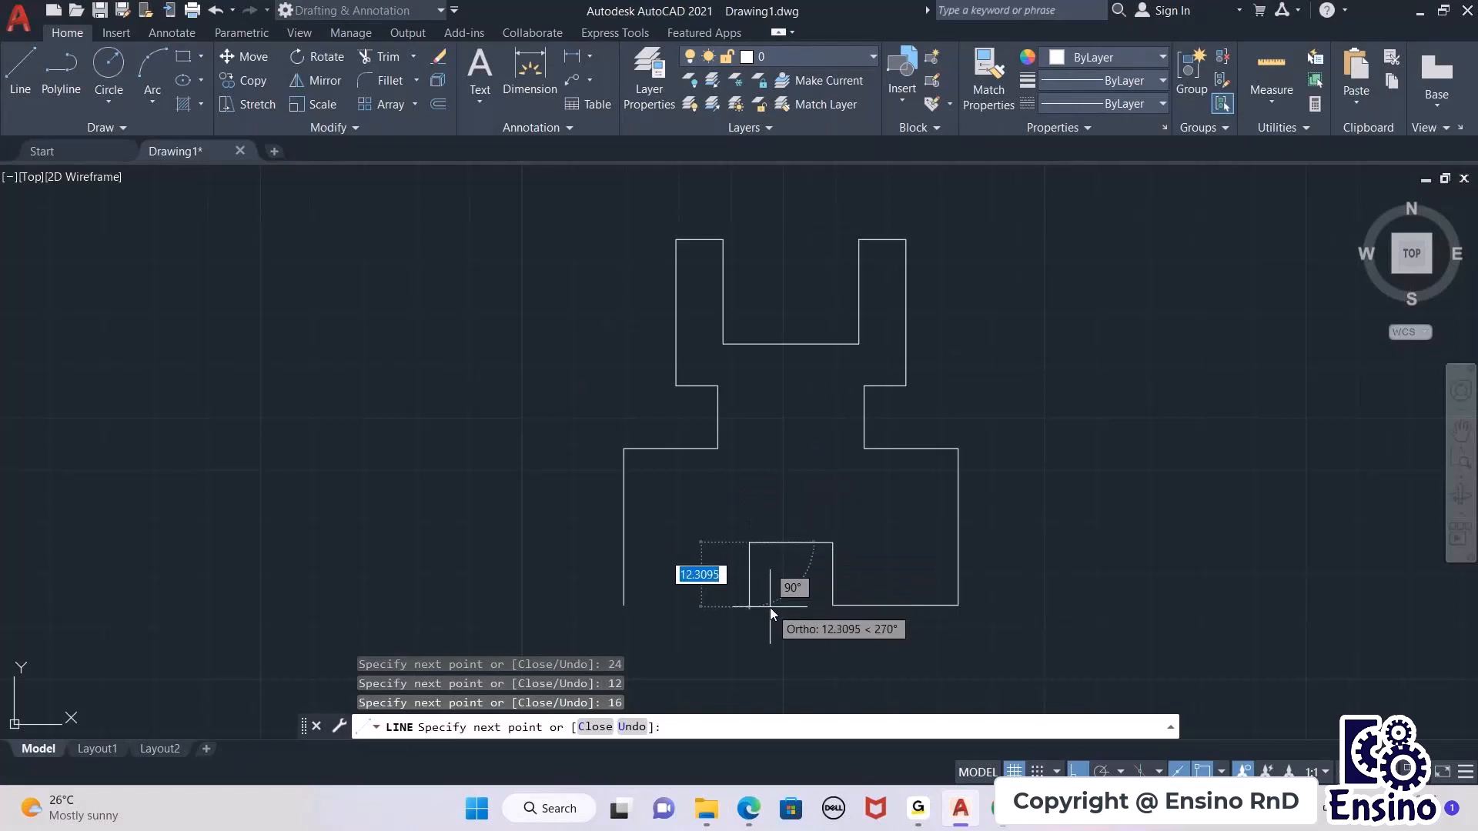
type("12")
key("Return")
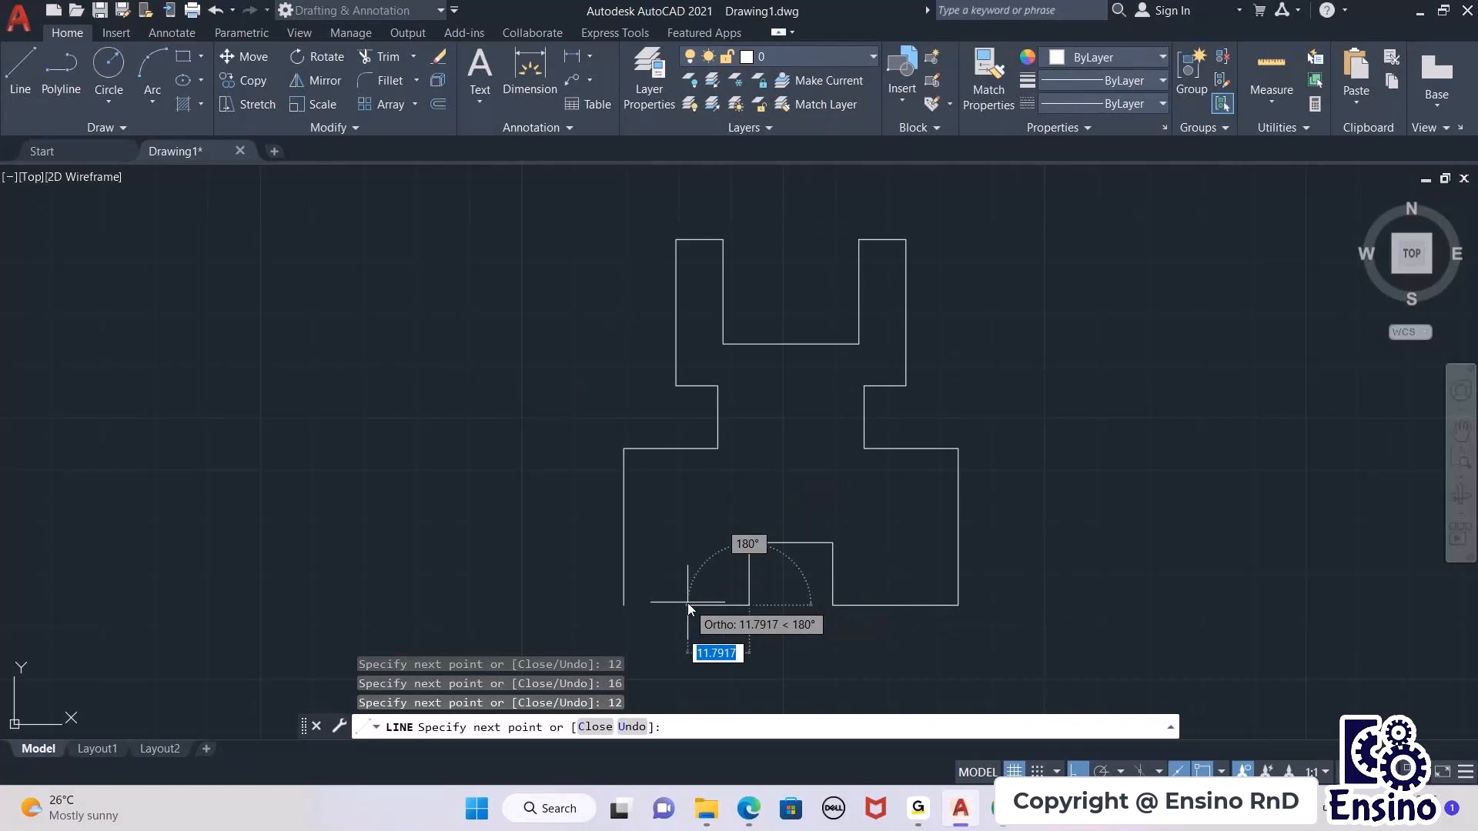
Step: Close the outline with a 24 segment to the left along the base and end the Line command
type("24")
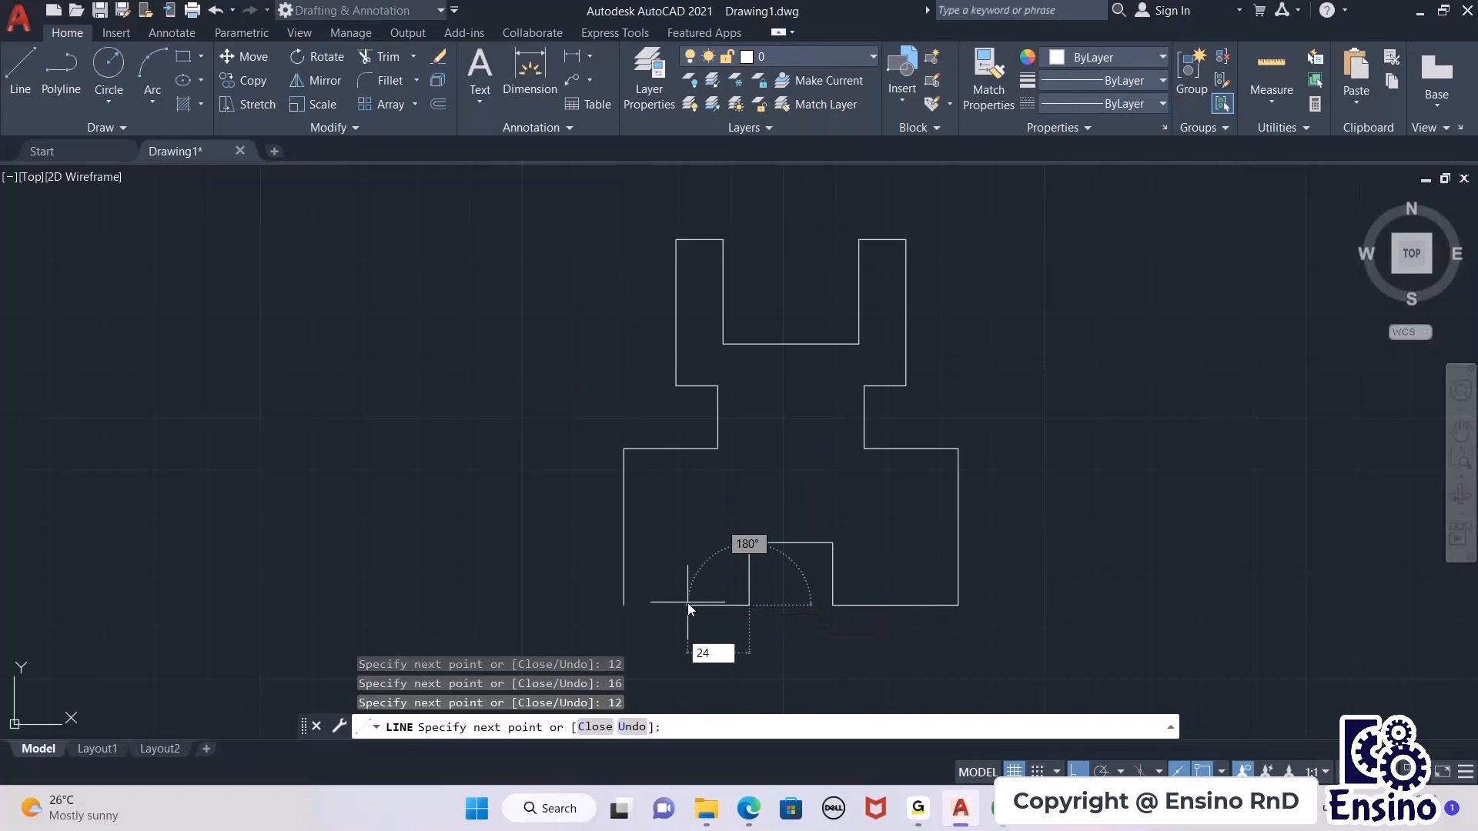
key("Return")
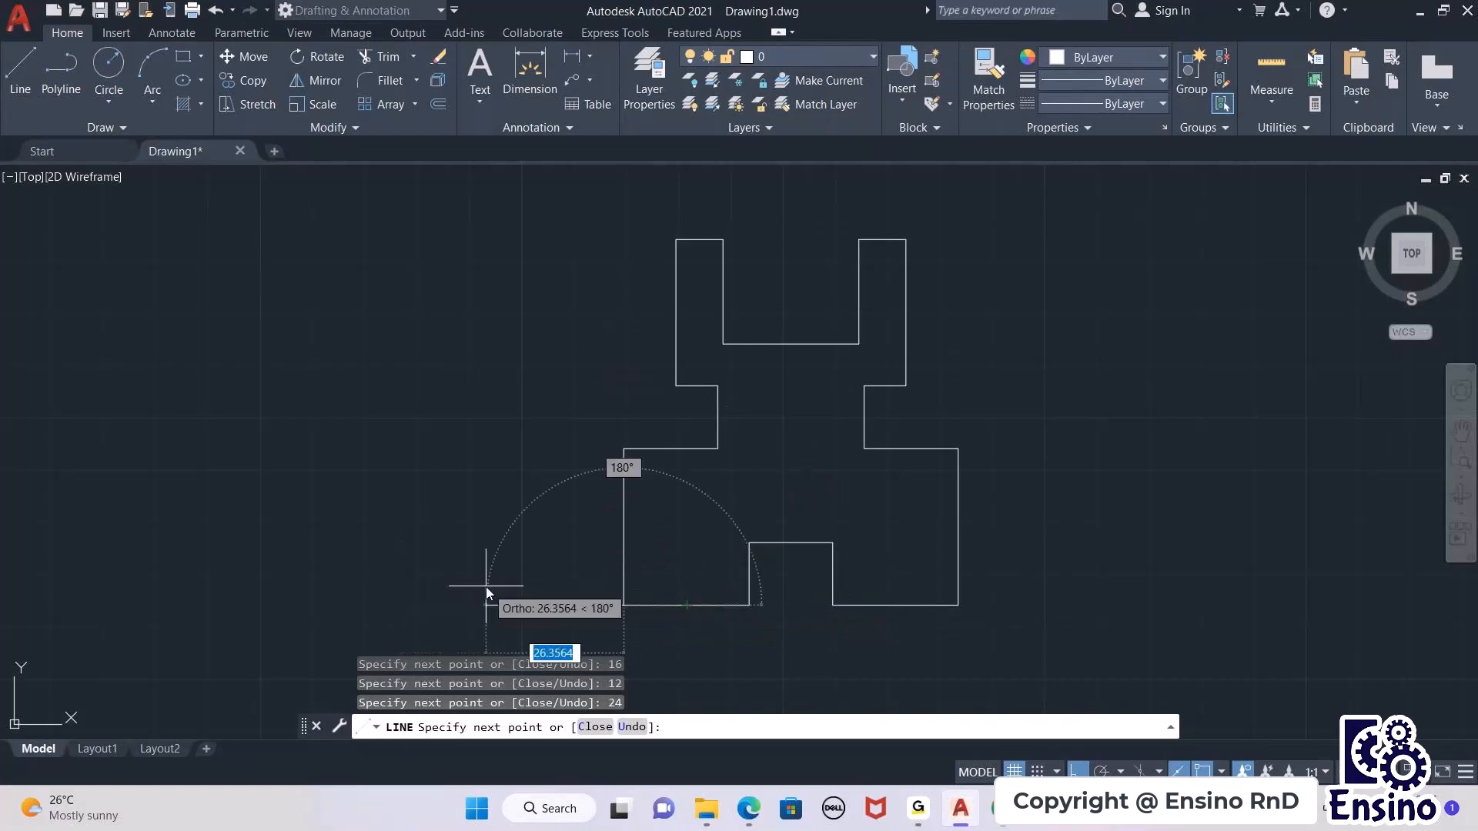
key("Escape")
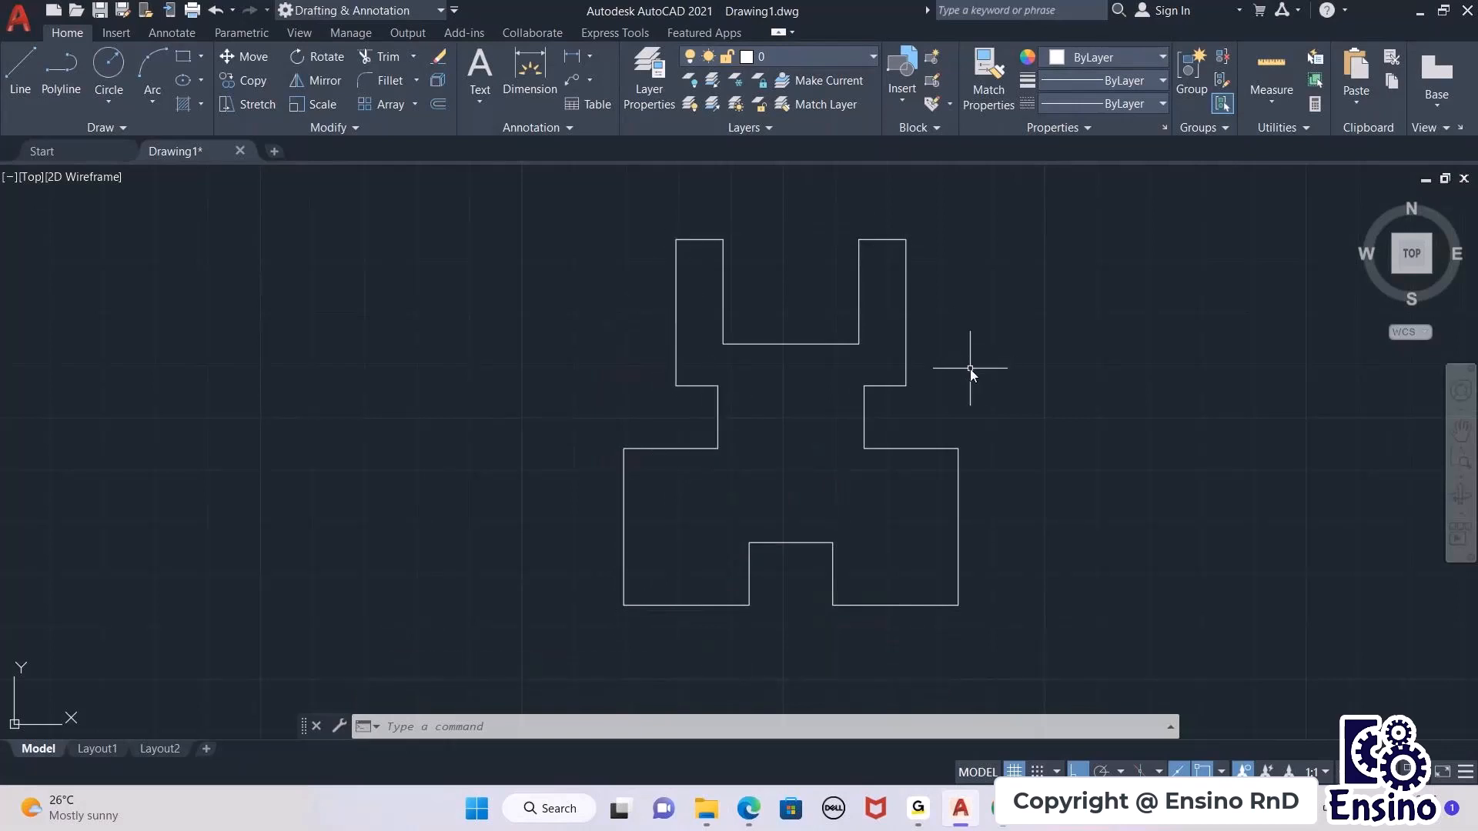
scroll(949, 377, "down", 3)
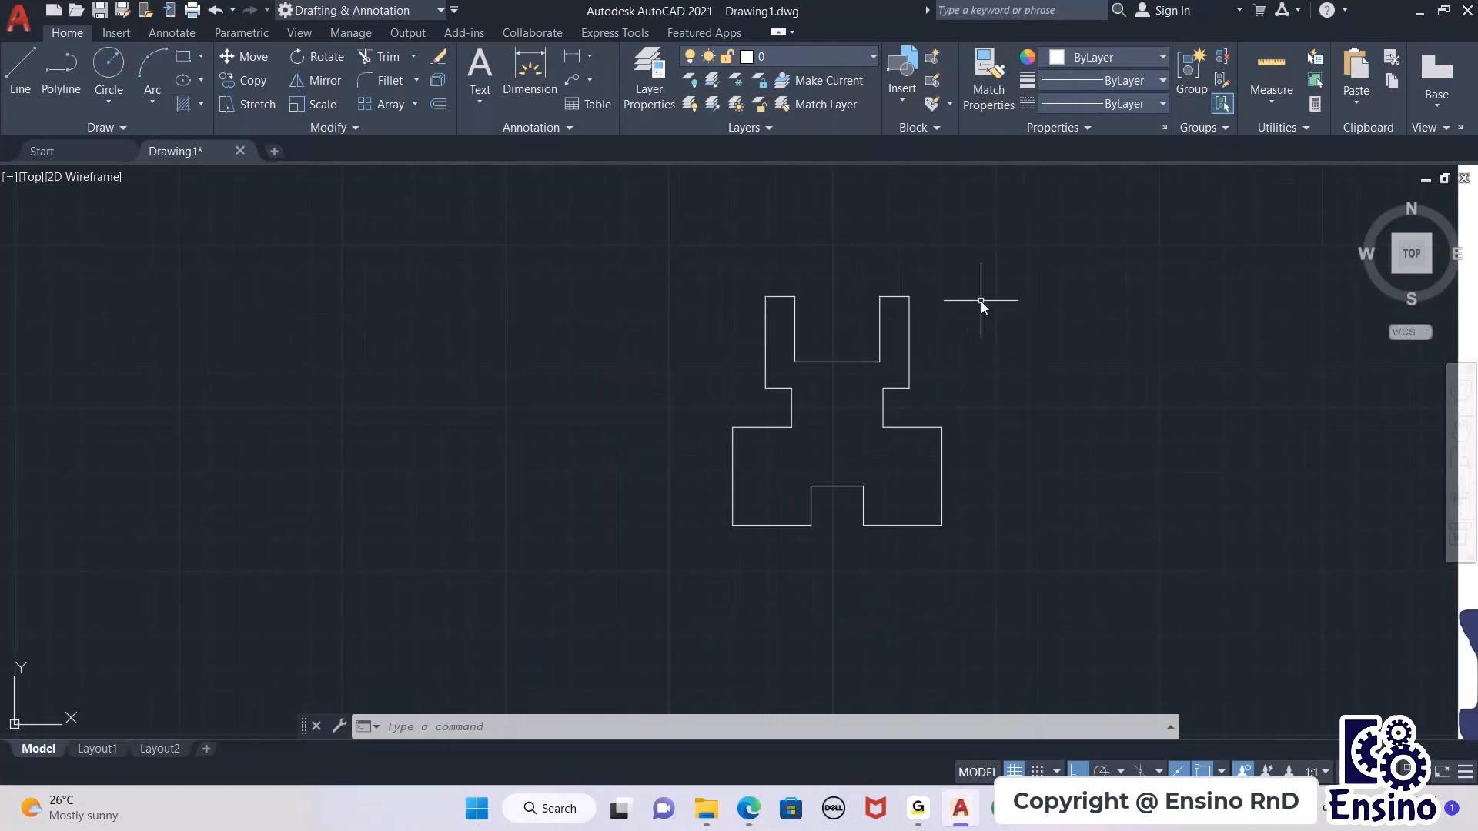
middle_click_drag(981, 301, 930, 344)
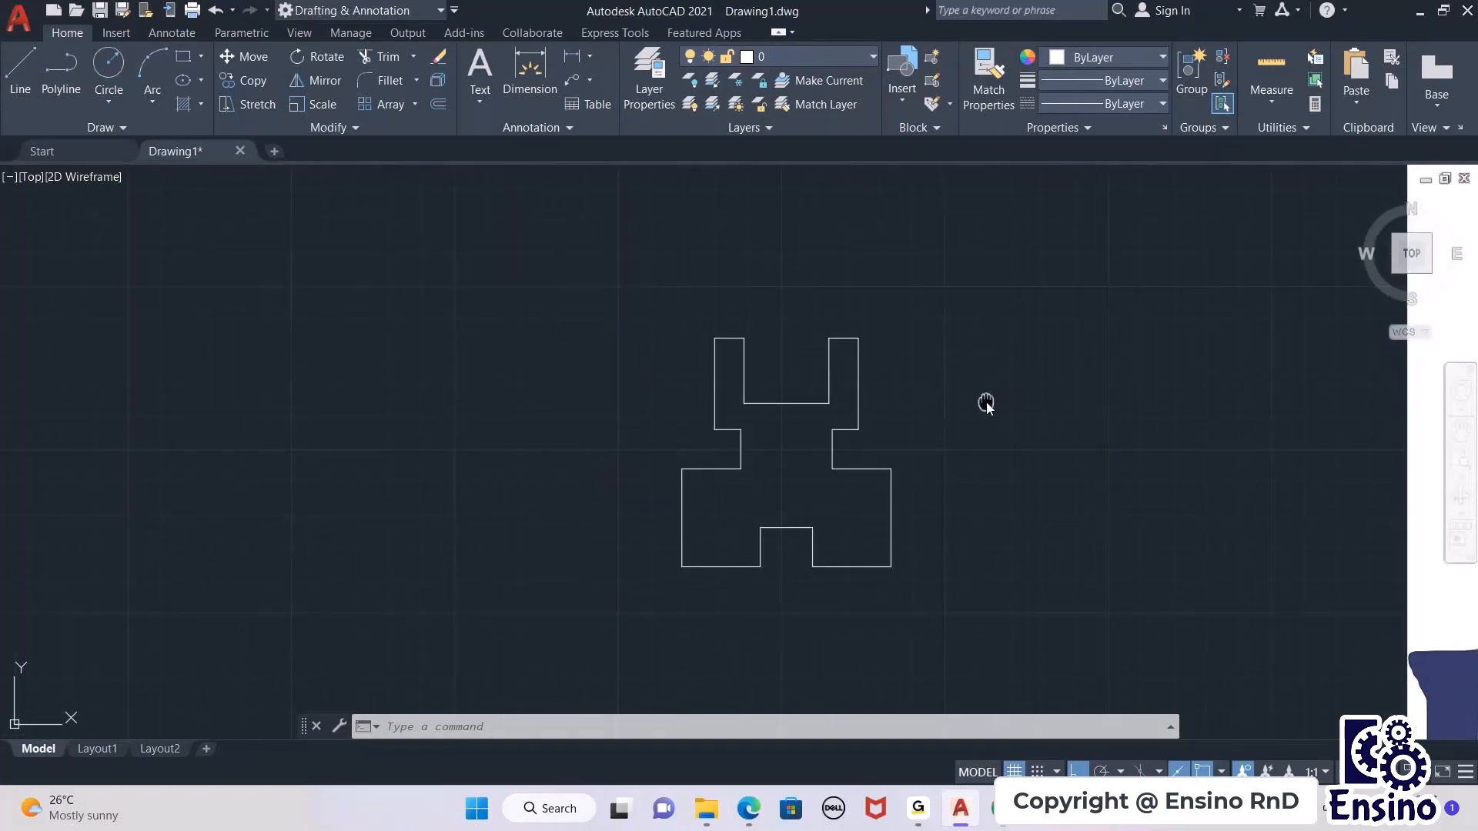
middle_click_drag(986, 402, 899, 401)
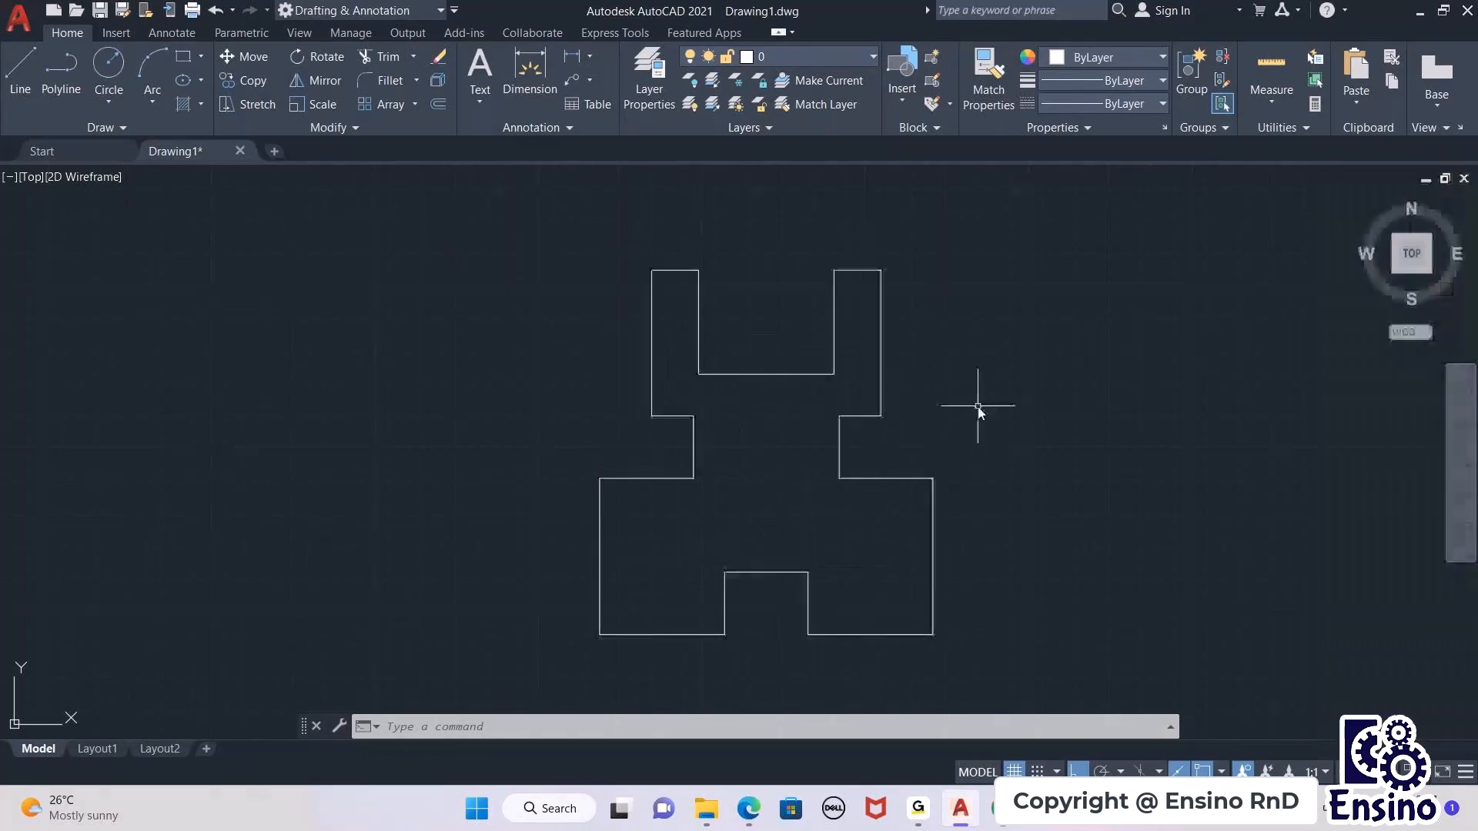
scroll(978, 364, "down", 2)
mouse_move(978, 365)
middle_mouse_down()
mouse_move(961, 396)
mouse_move(917, 333)
middle_mouse_up()
Step: Switch to the worksheet PDF in Edge and examine the dimensions of the second exercise, the profile with the 45° slope and circle
left_click(746, 805)
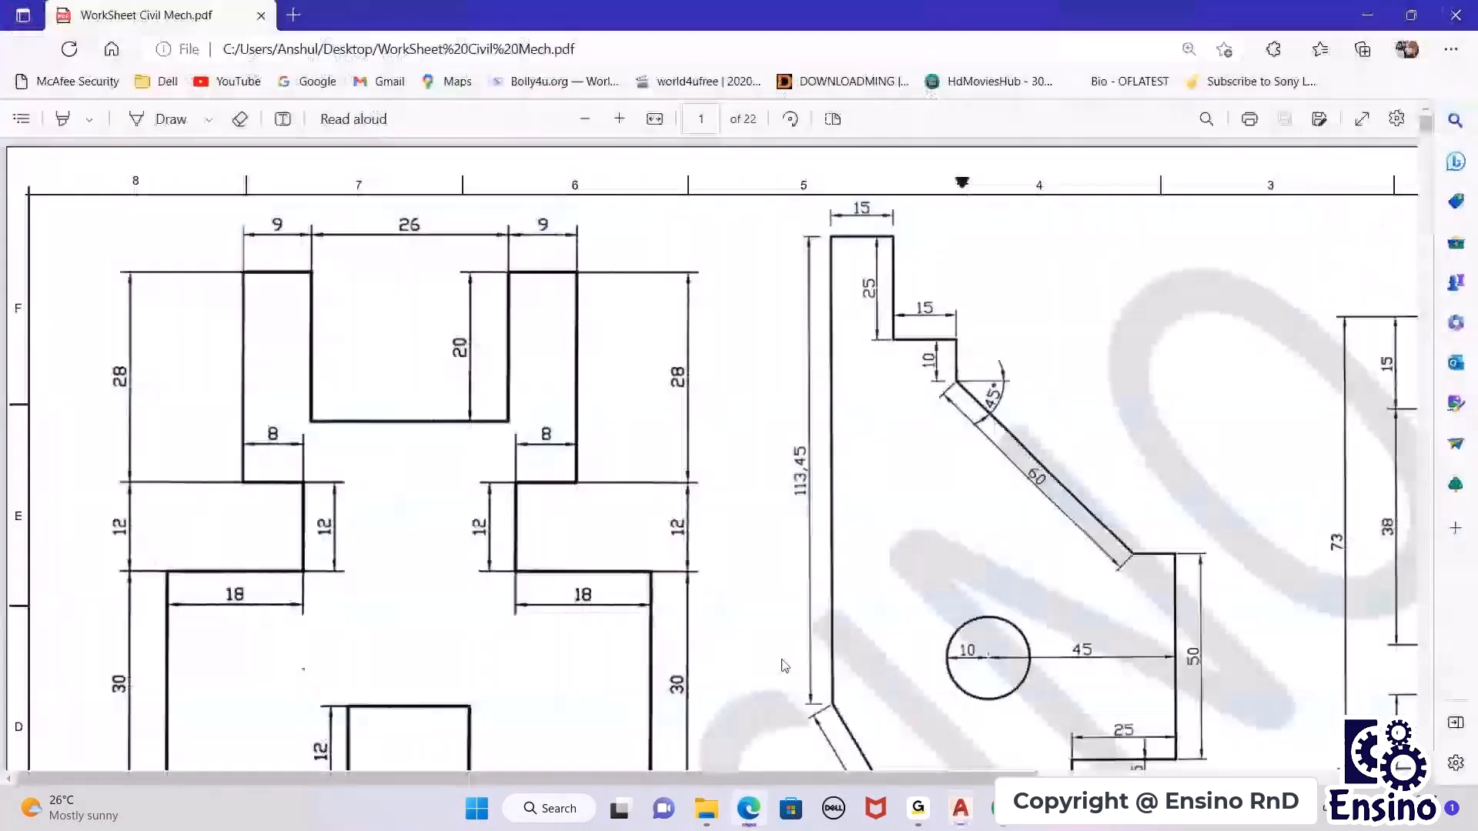
scroll(784, 665, "down", 2)
scroll(941, 762, "right", 2)
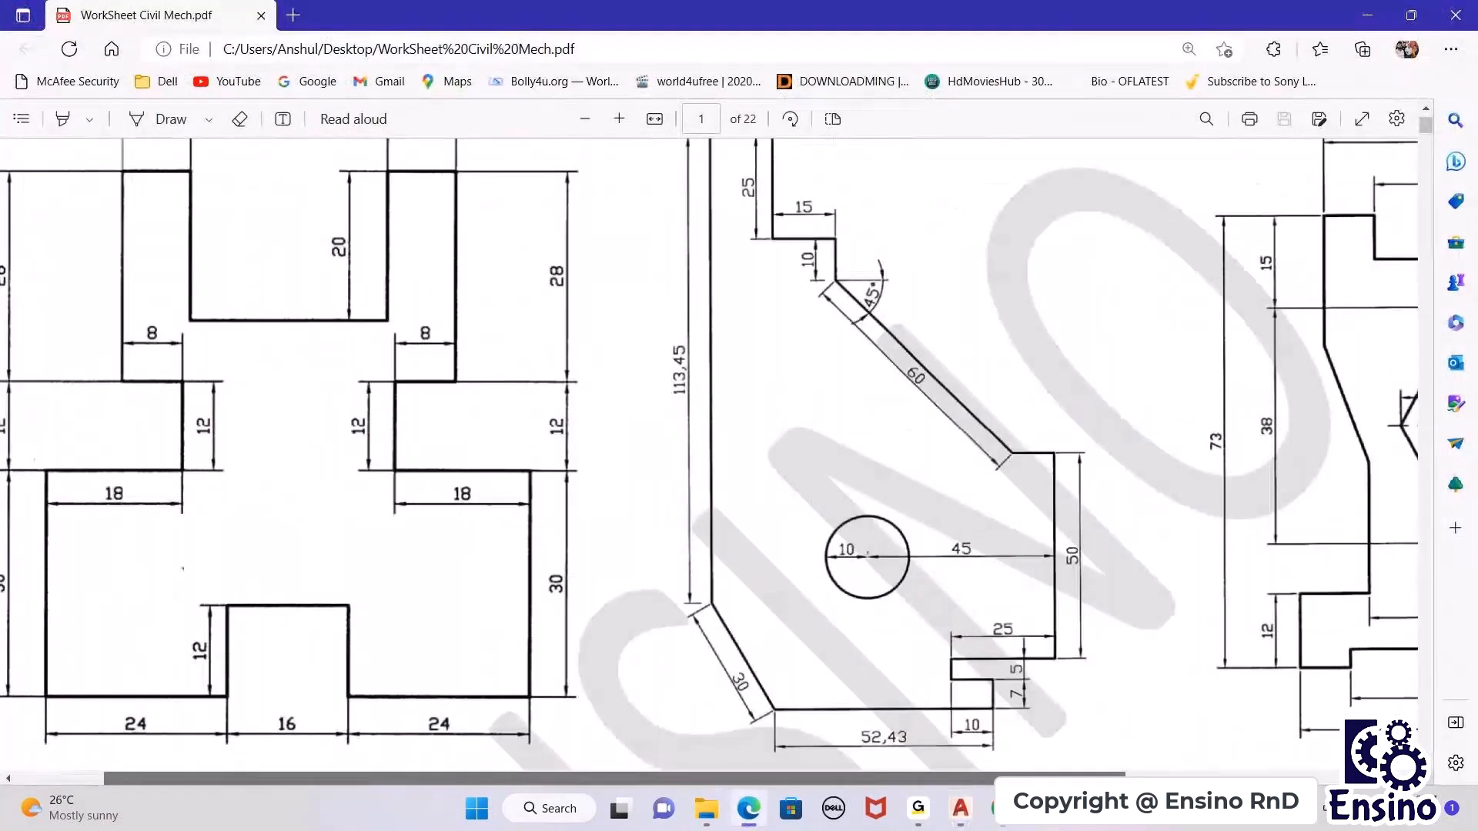
scroll(1099, 655, "right", 2)
scroll(1098, 656, "up", 2)
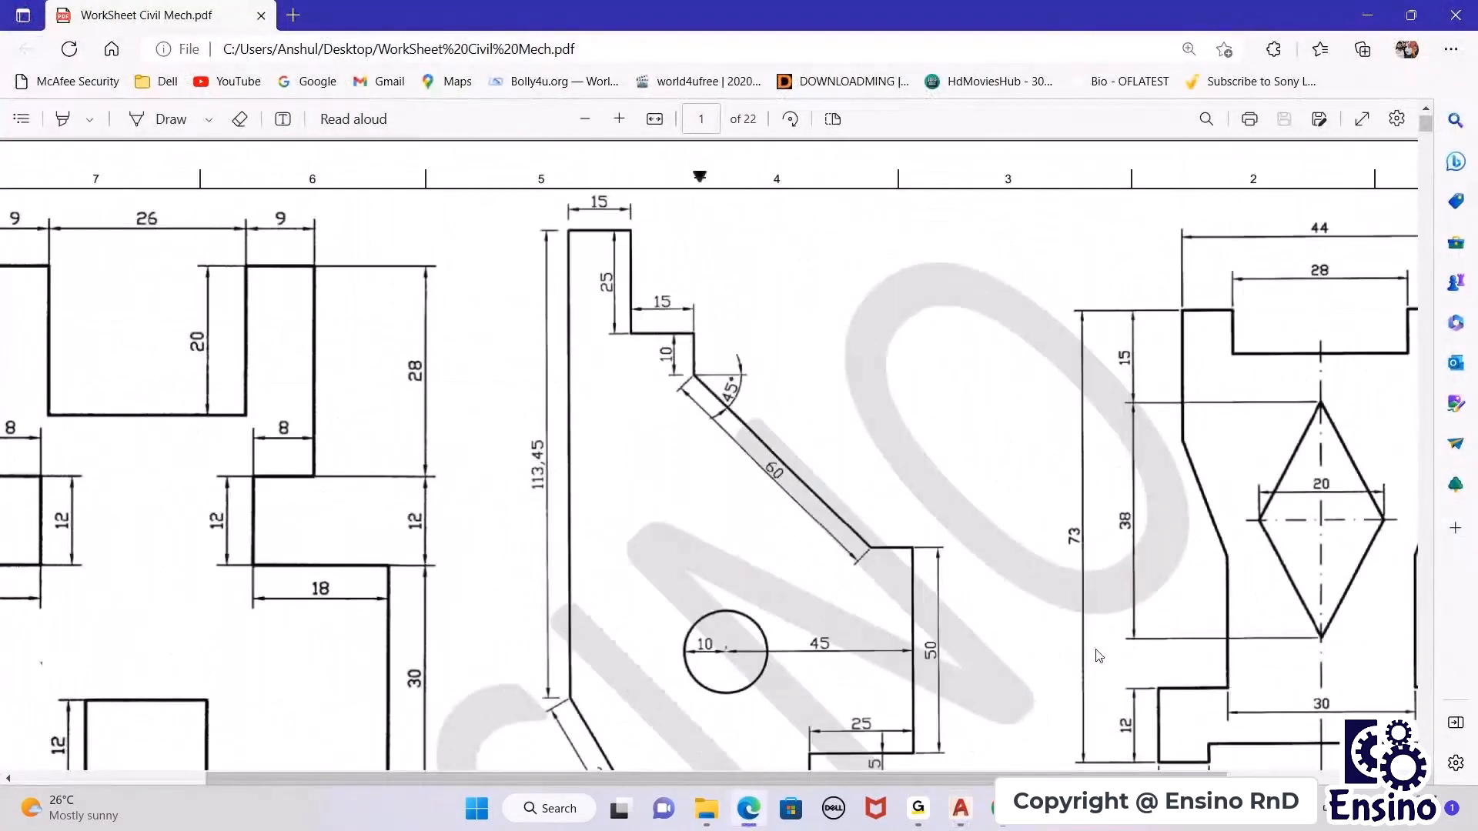
scroll(1099, 656, "down", 2)
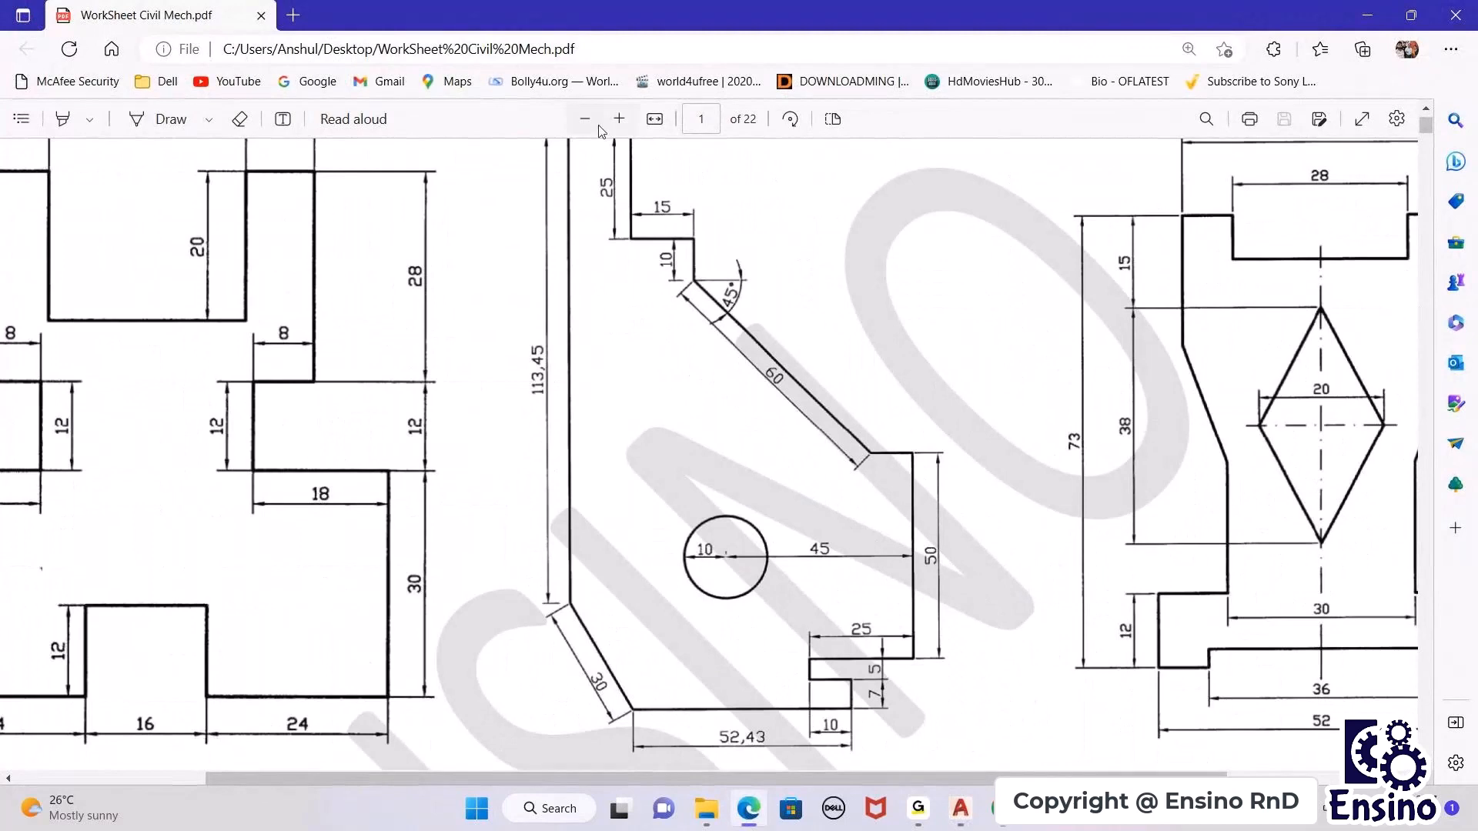
scroll(699, 359, "down", 2, "ctrl")
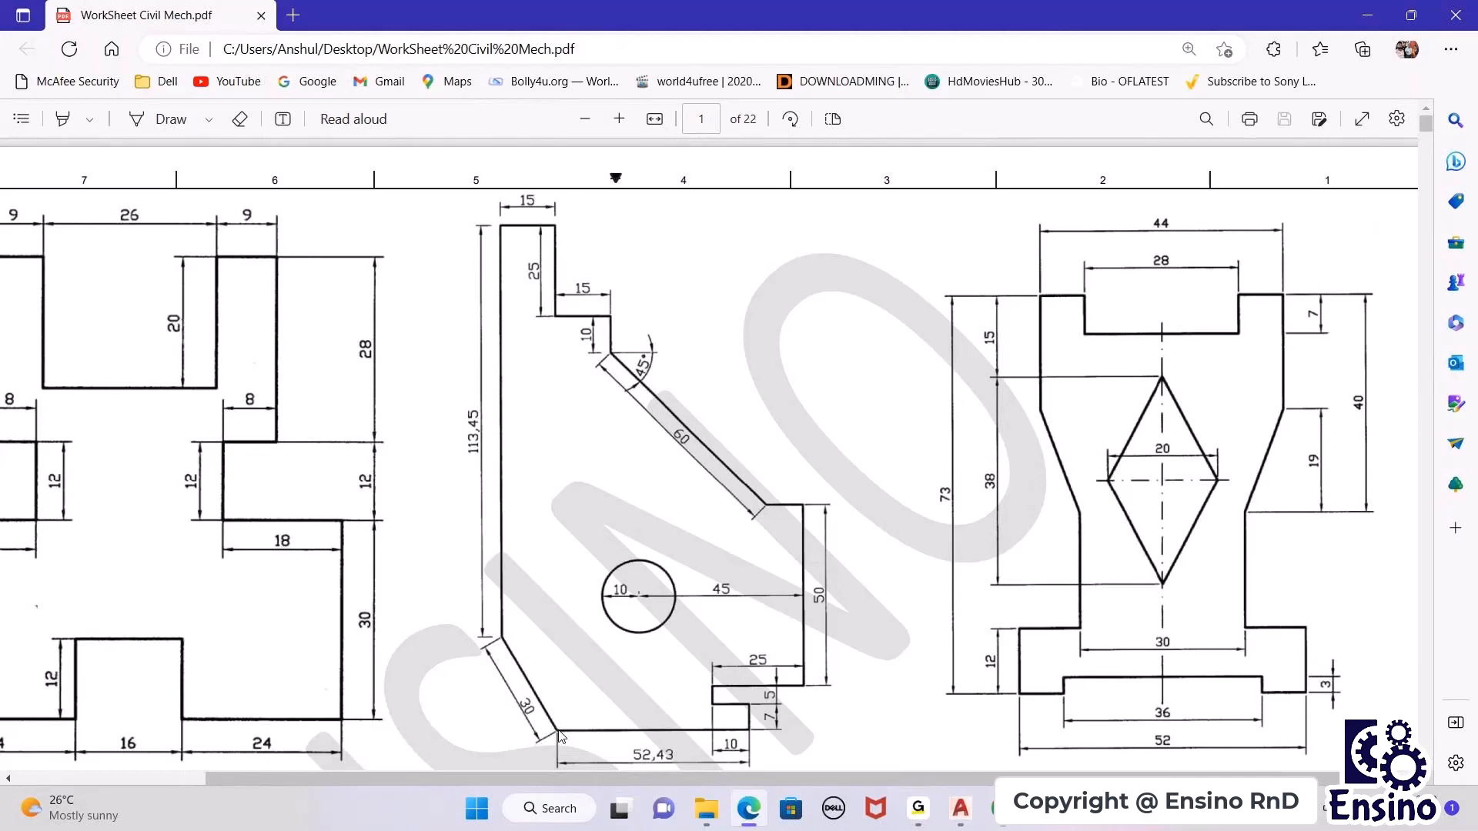
right_click(585, 712)
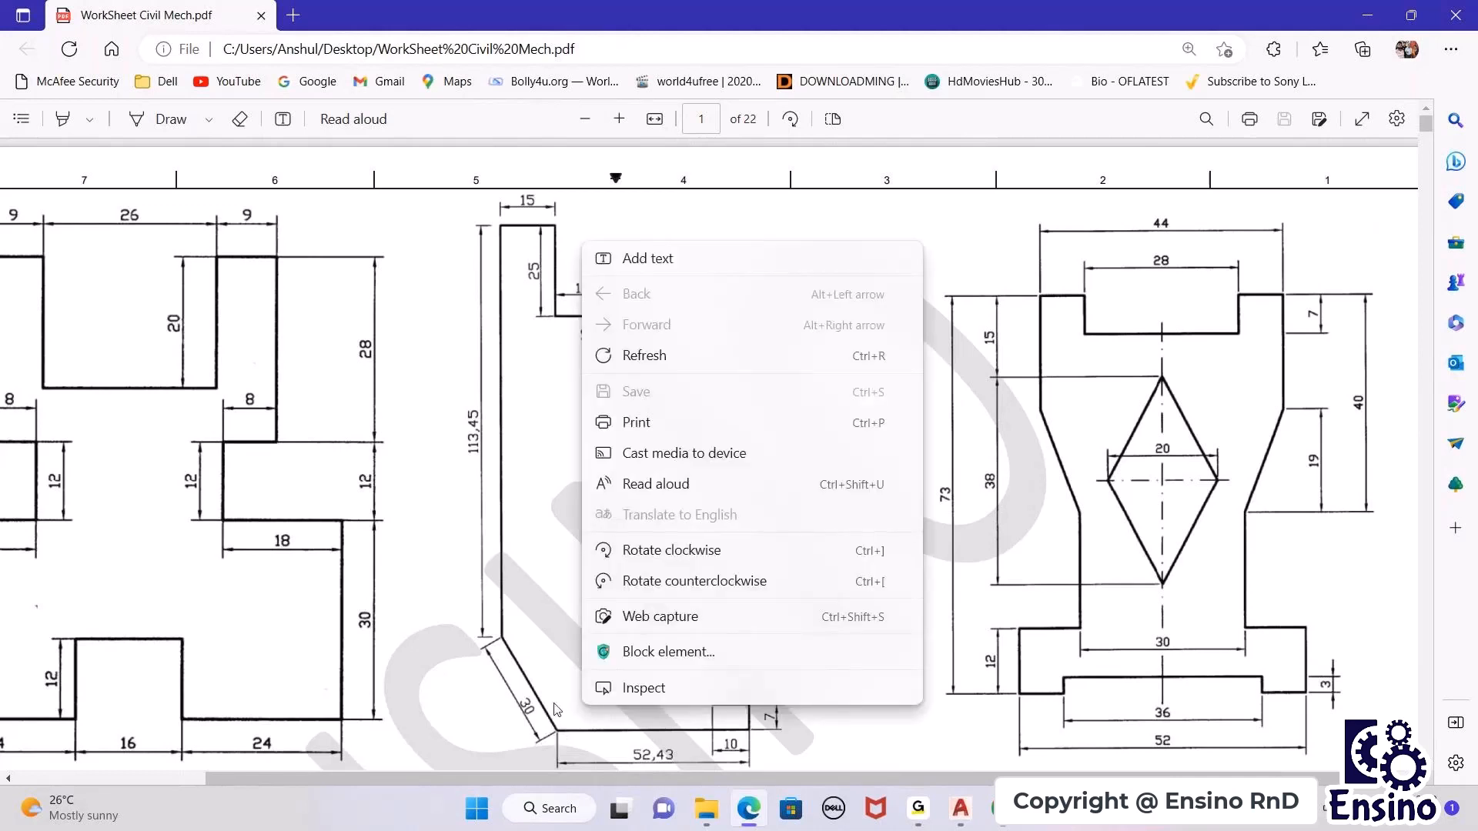
left_click(574, 745)
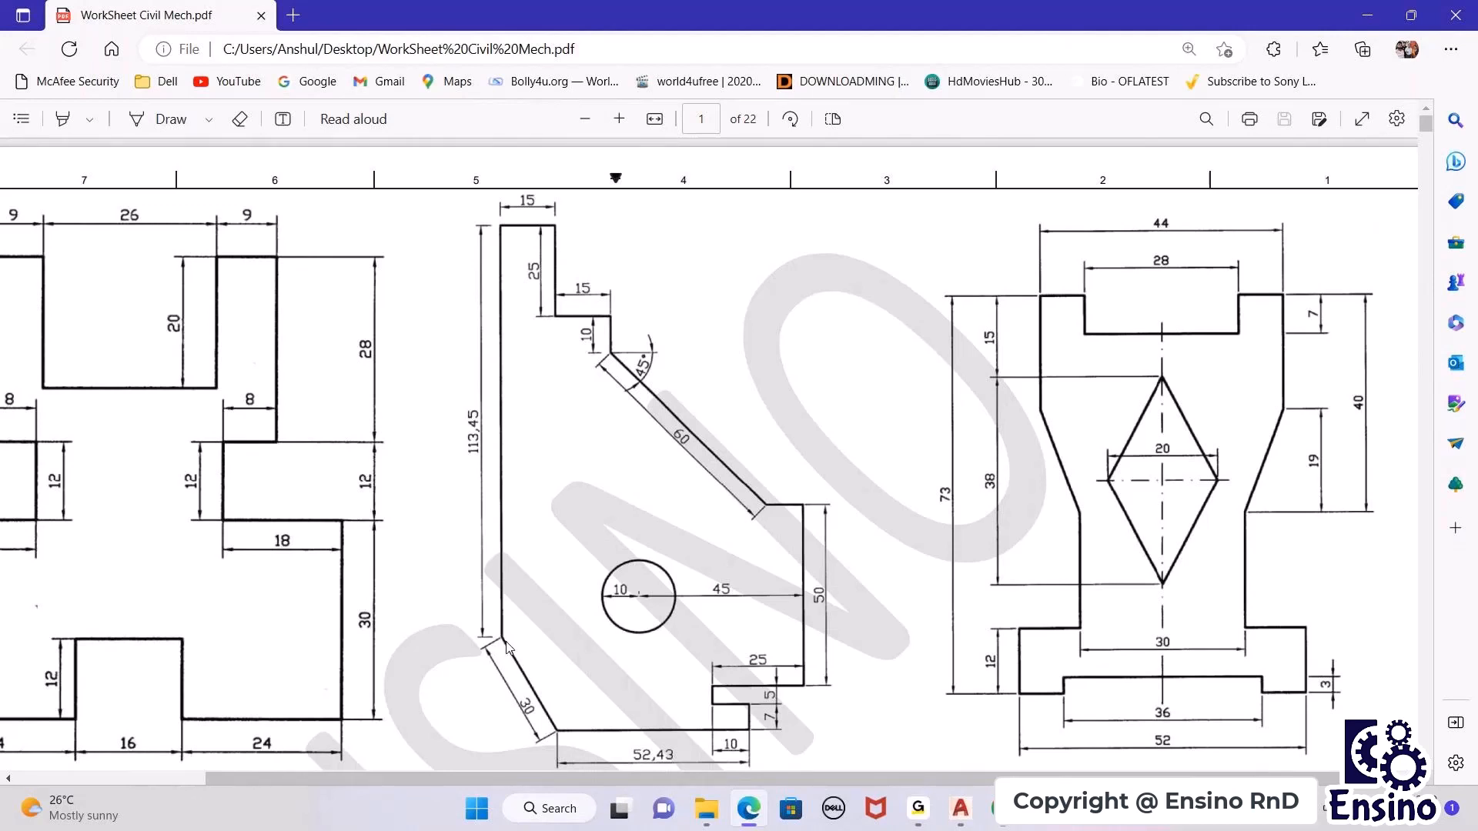
Step: Switch to AutoCAD and draw a vertical line 113.45 upward in the empty area to the right of the logo
left_click(960, 810)
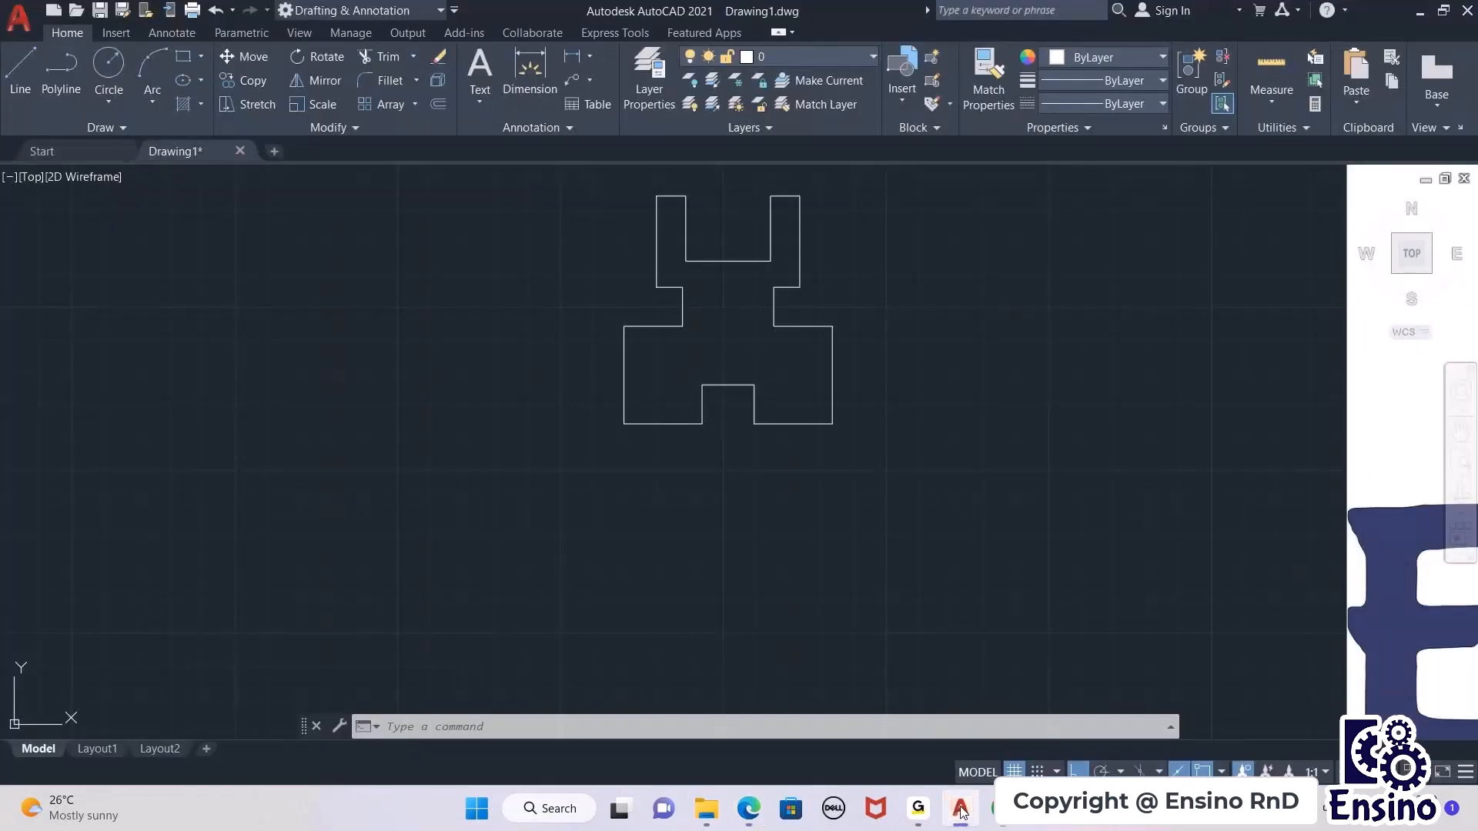
middle_click_drag(1089, 413, 510, 413)
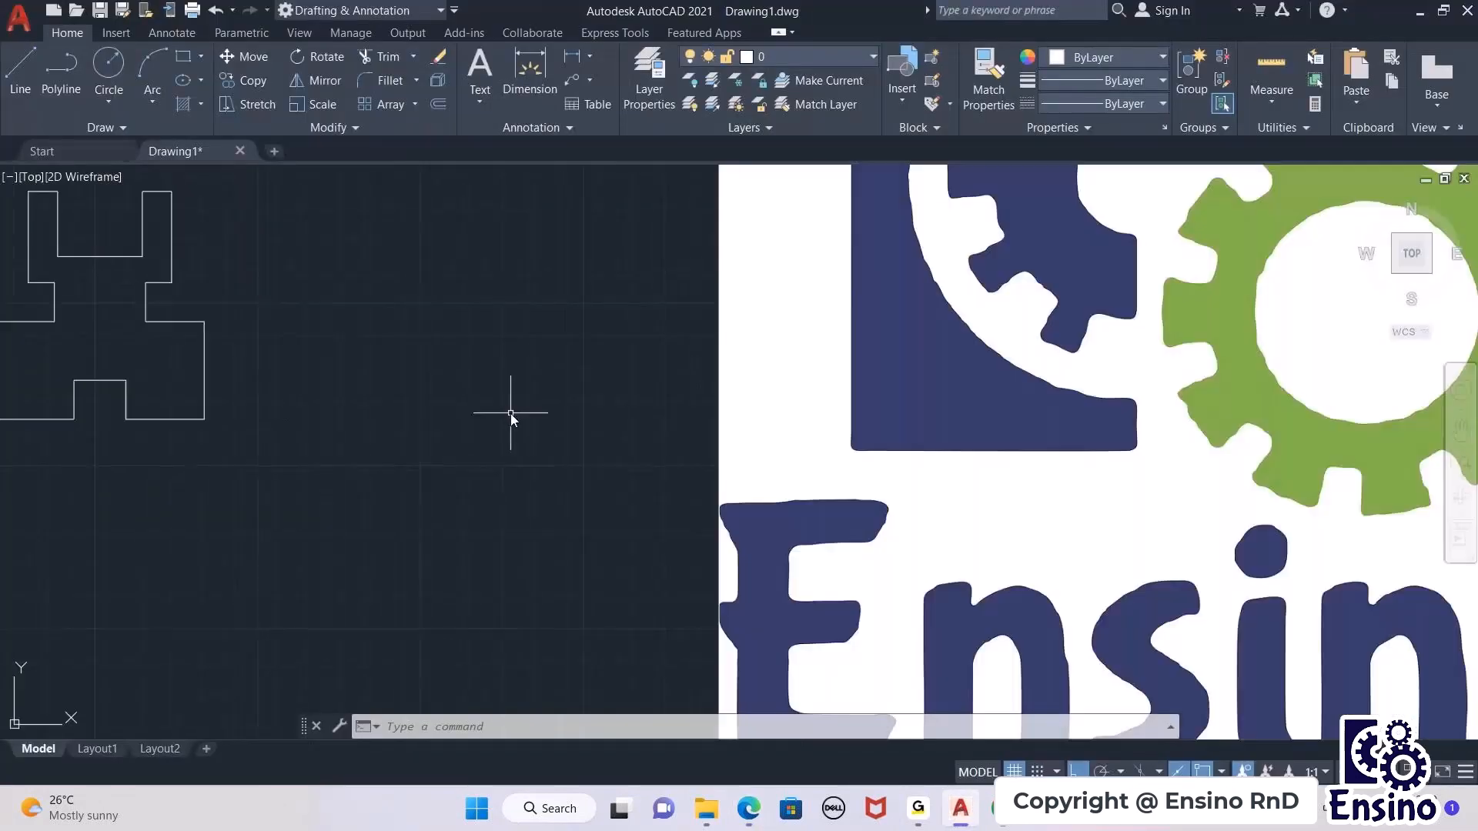
scroll(510, 414, "down", 5)
middle_click_drag(1079, 343, 771, 385)
scroll(771, 385, "up", 4)
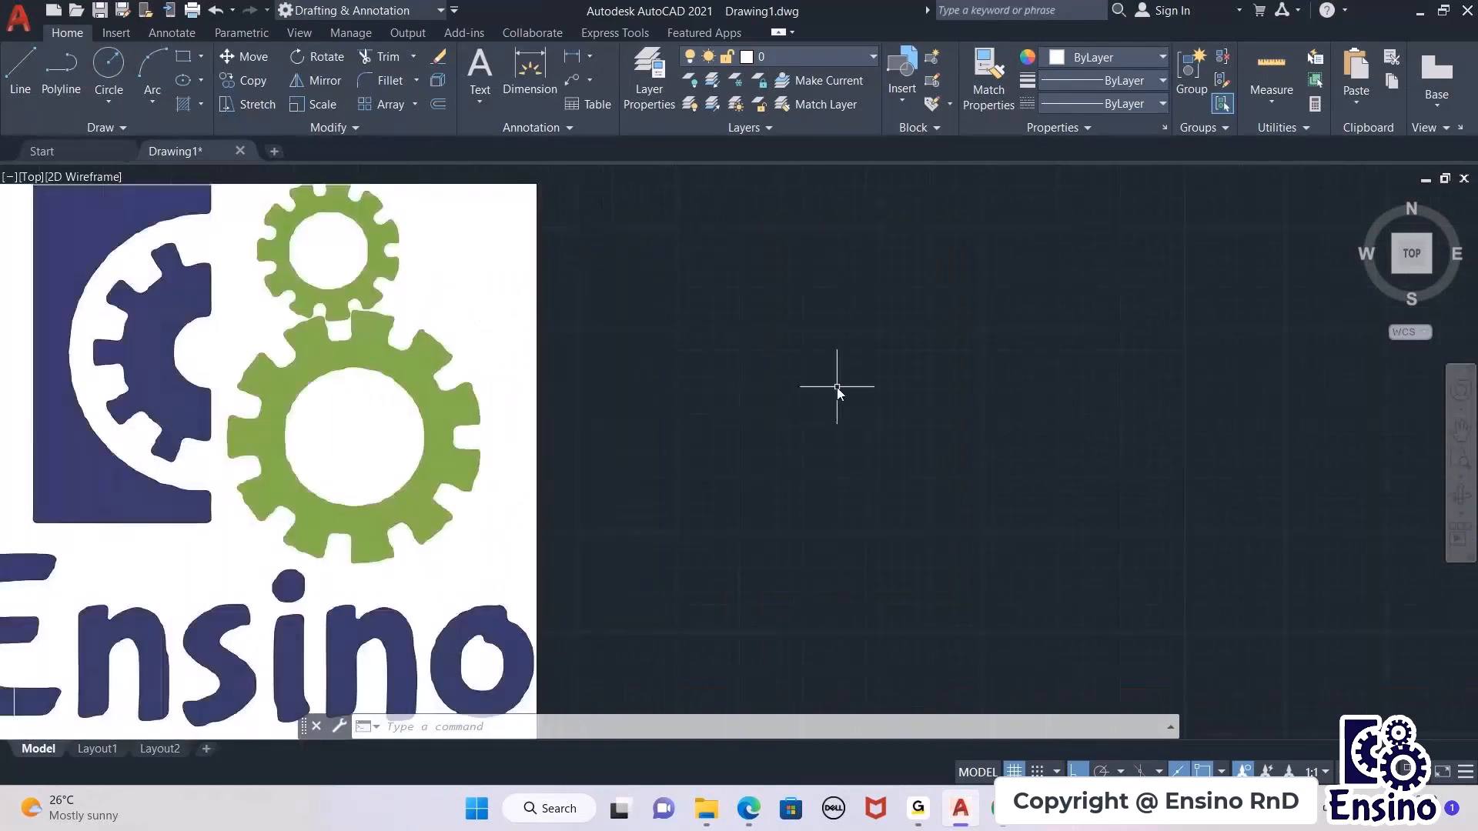
scroll(838, 387, "up", 3)
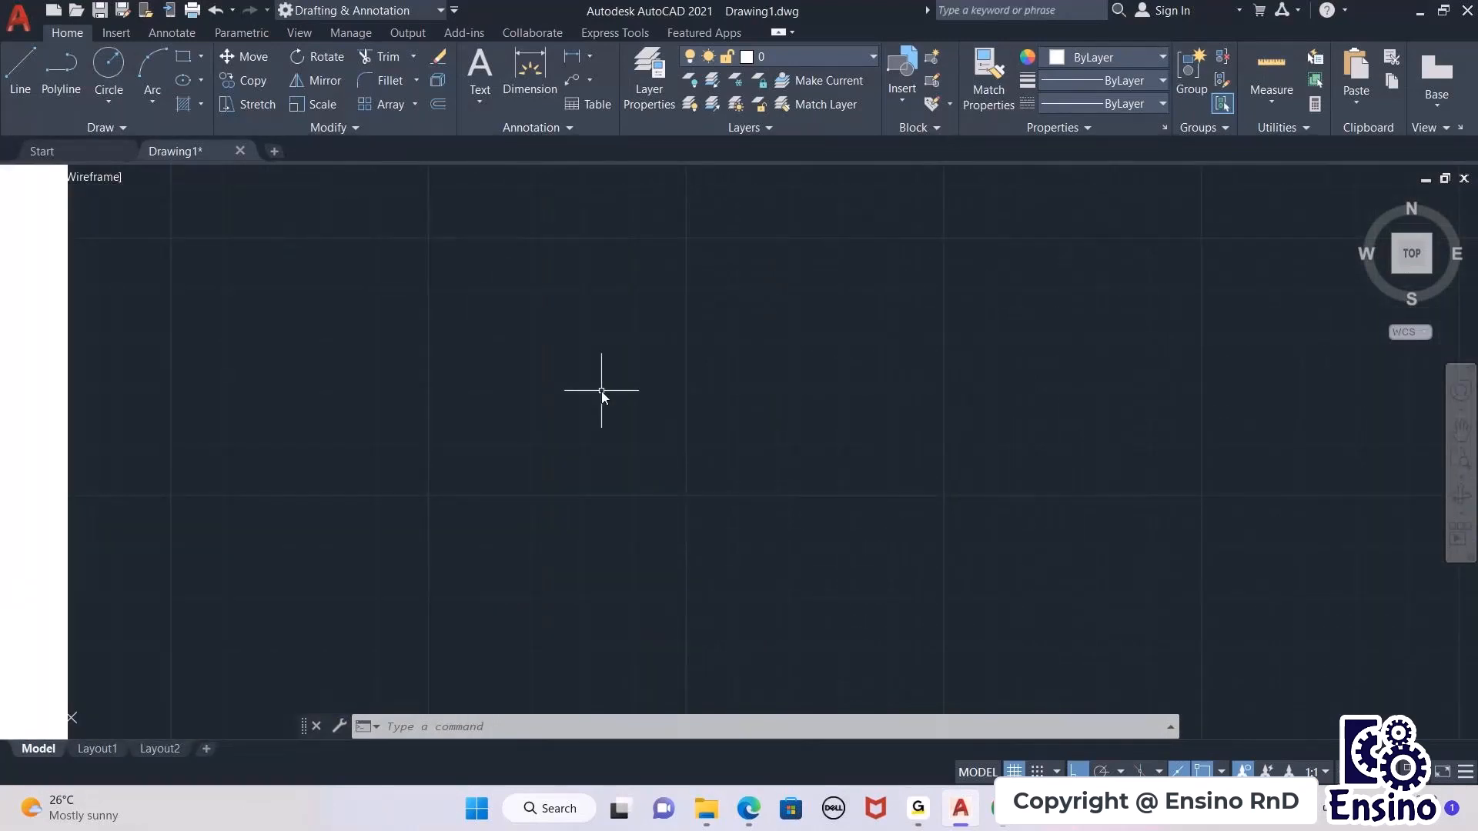
type("l")
key("Return")
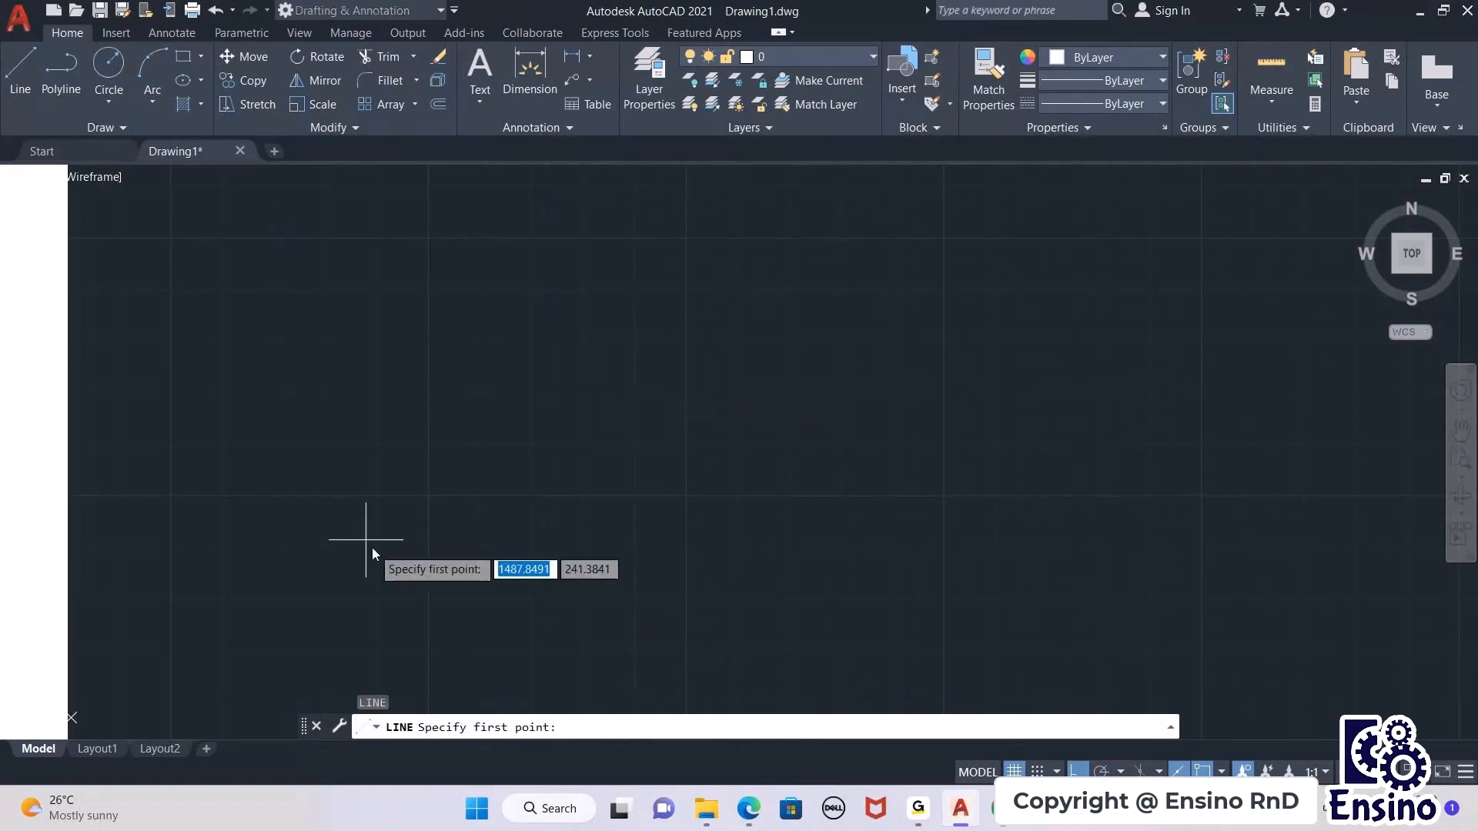
left_click(428, 625)
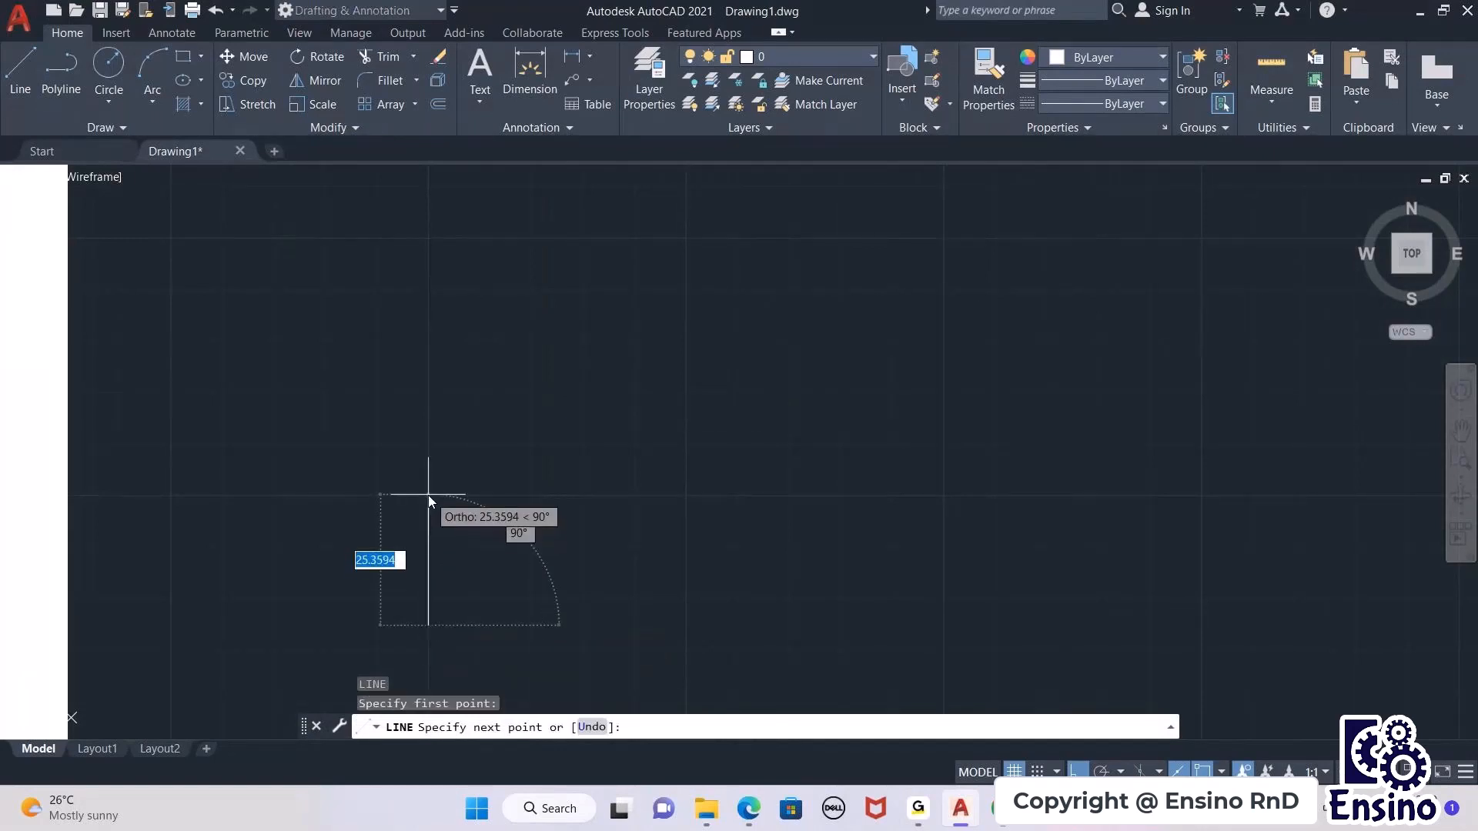
type("113.45")
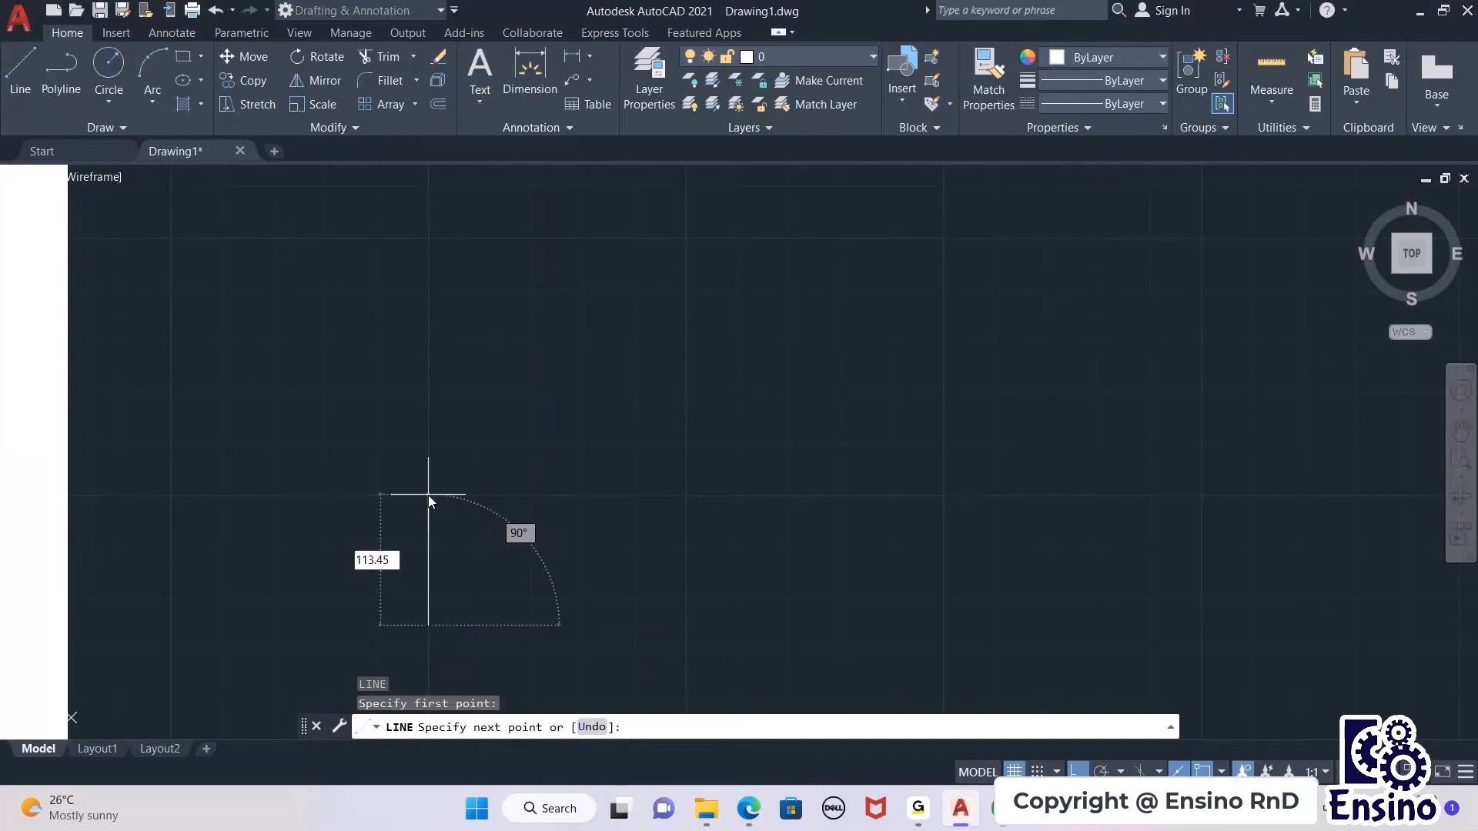
key("Return")
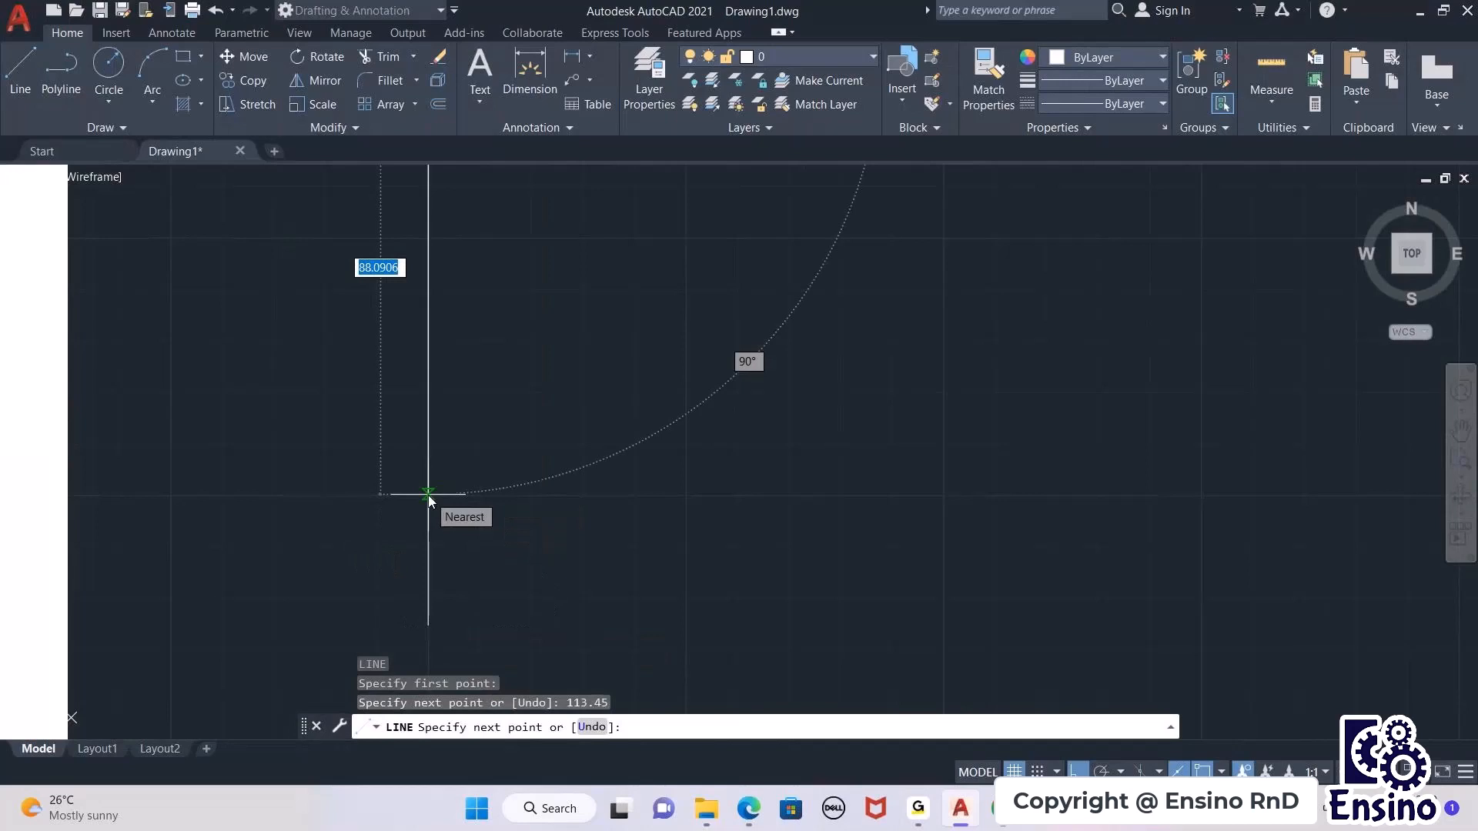
Step: Continue the profile from the vertical line's upper end with segments 15 to the right and 25 down
scroll(428, 495, "down", 3)
middle_click_drag(646, 307, 593, 342)
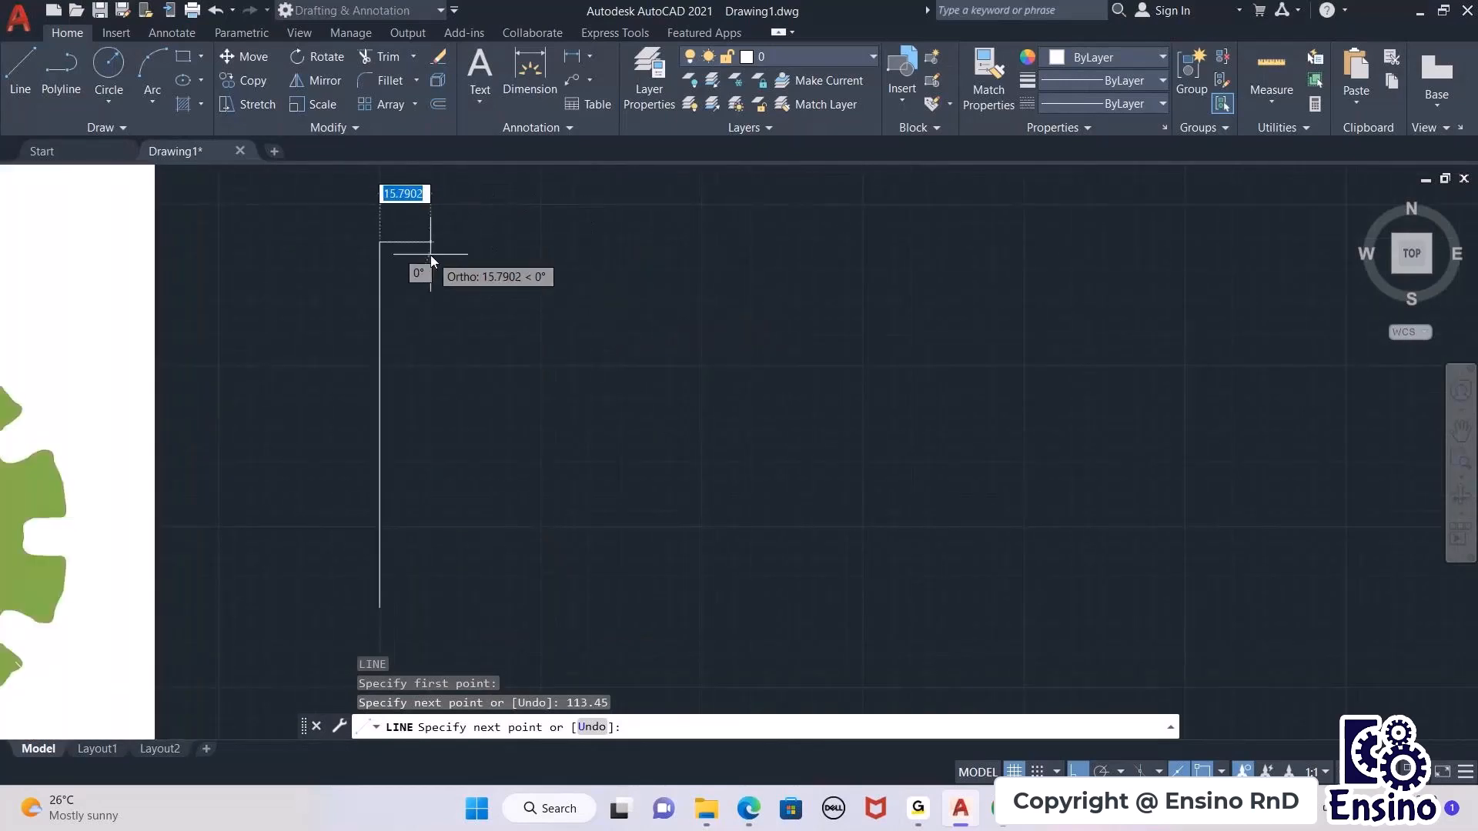
type("15")
key("Return")
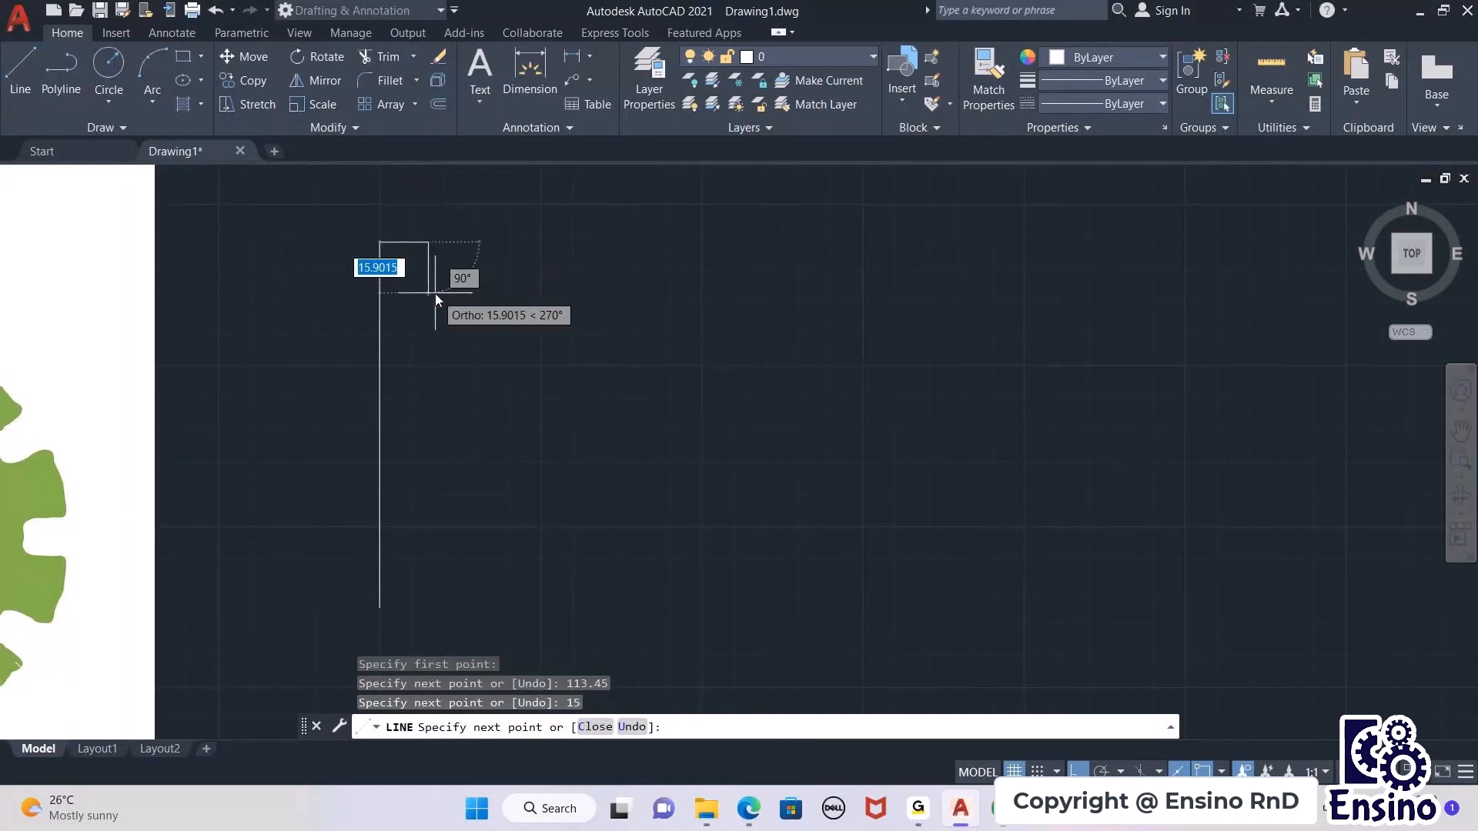
type("25")
key("Return")
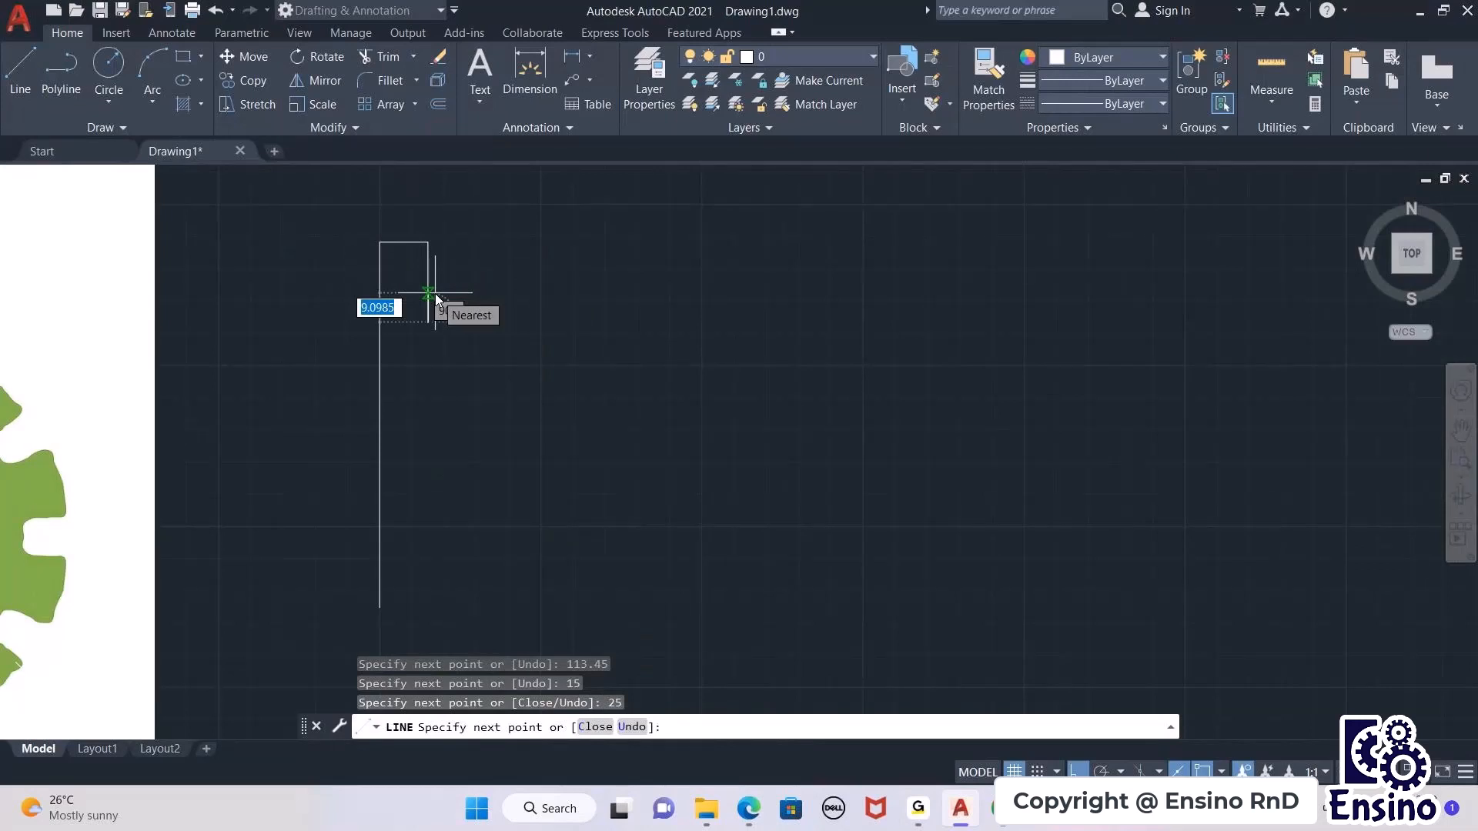
Step: Continue the profile with segments 15 to the right and 10 down
type("15")
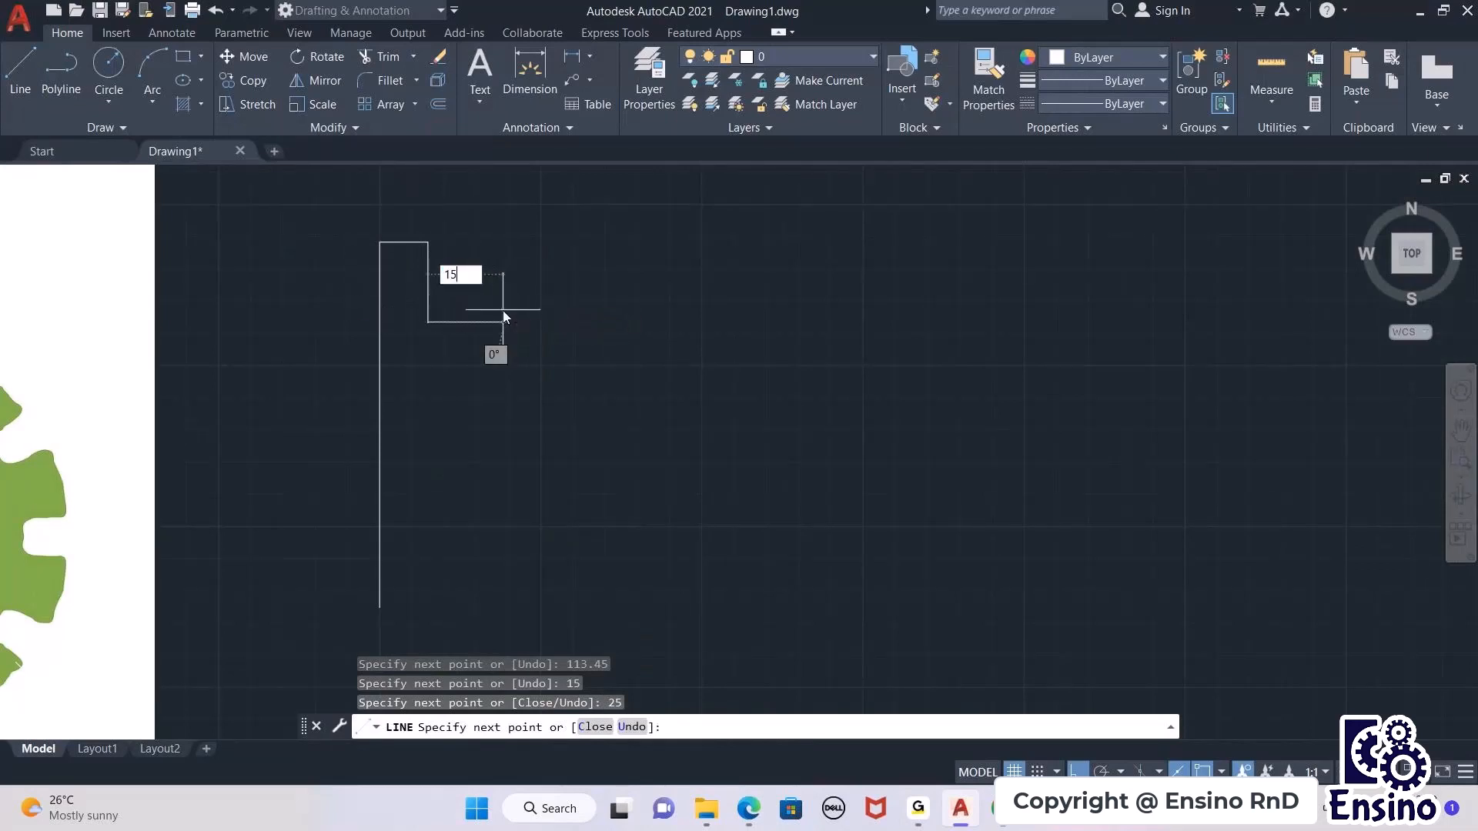
key("Return")
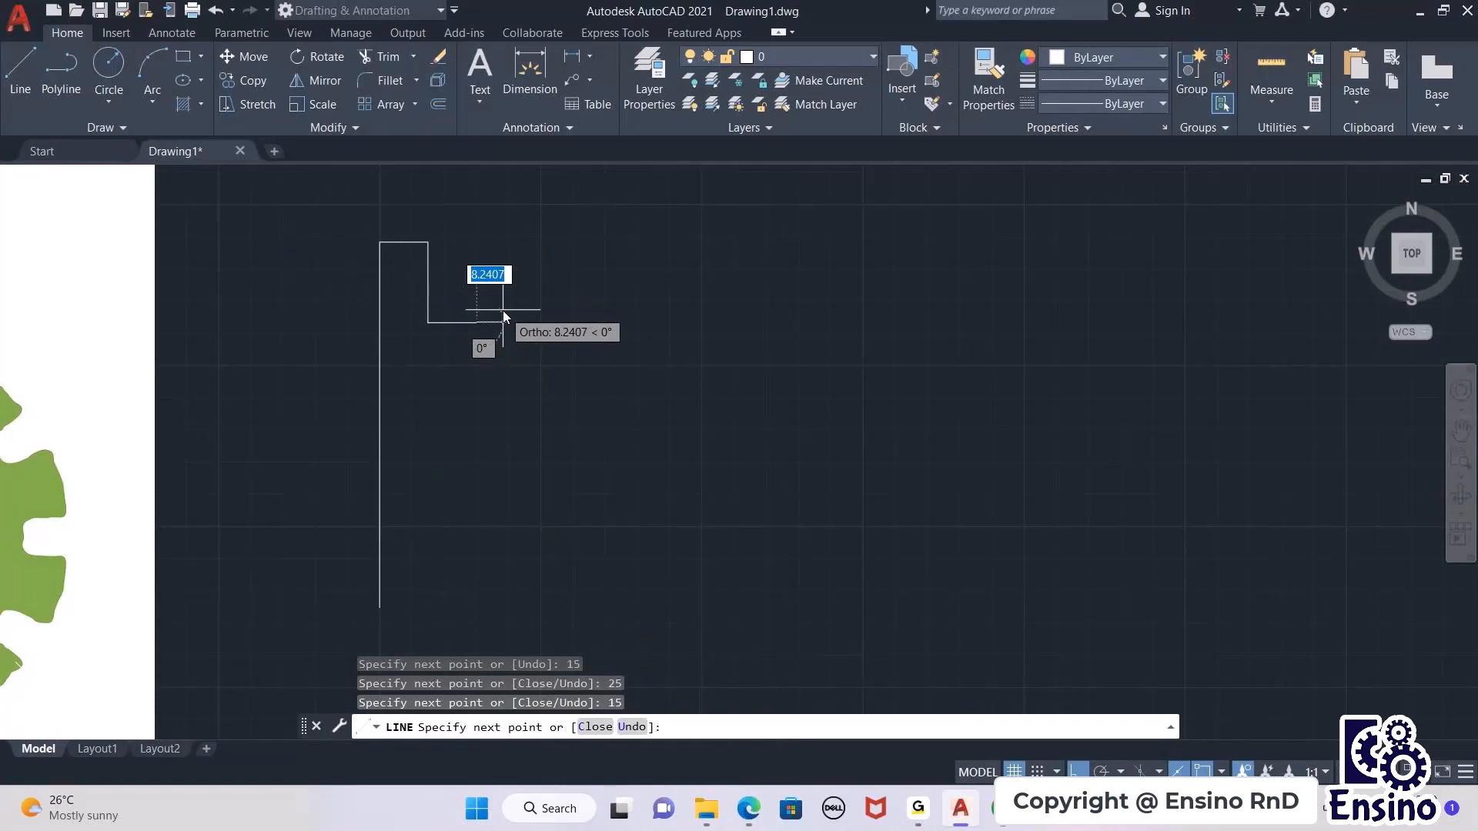
type("10")
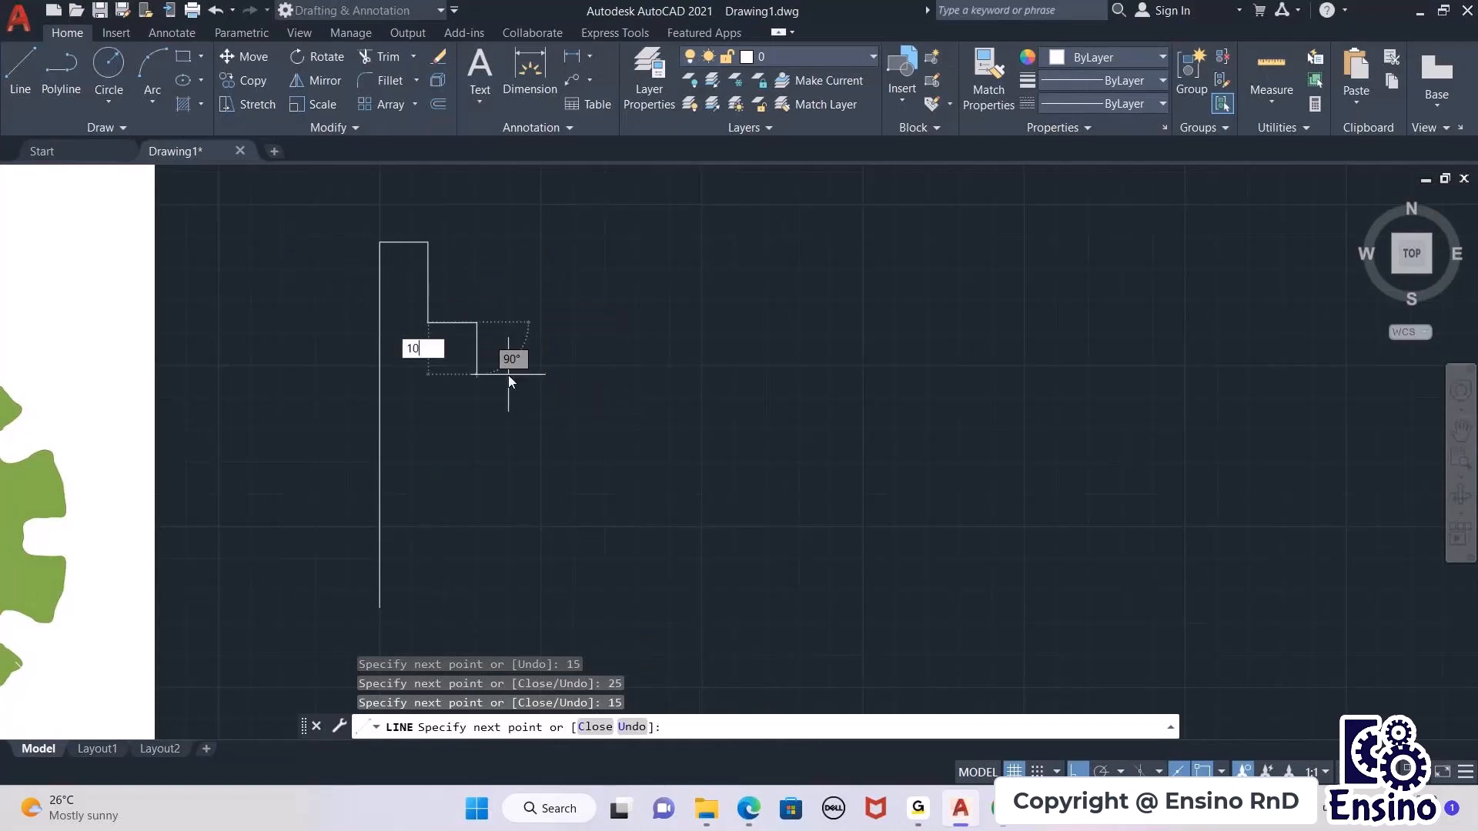
key("Return")
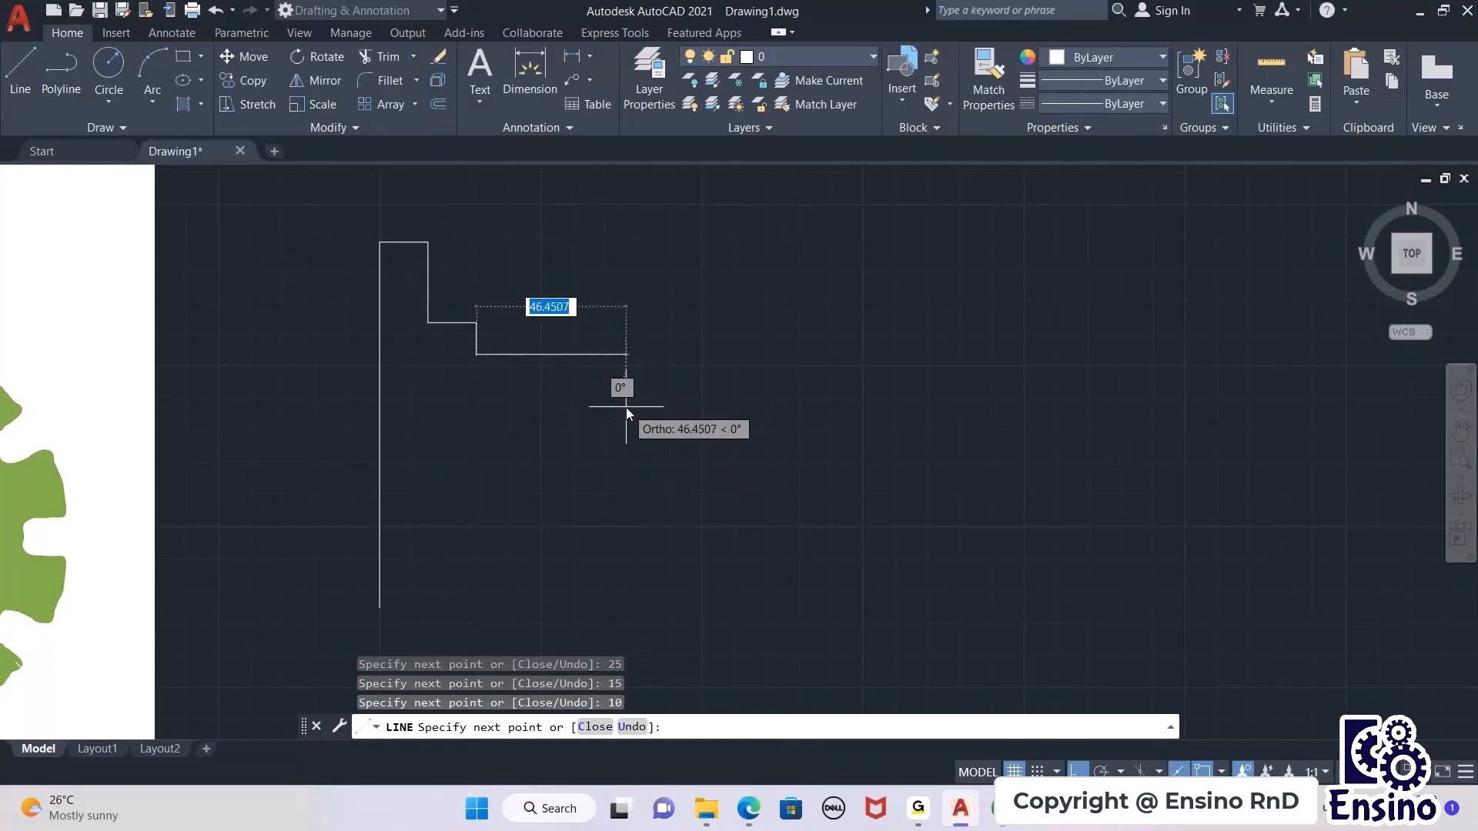
Step: Try to draw the sloped segment at an angle of -45° from the end of the 10 segment
key("Tab")
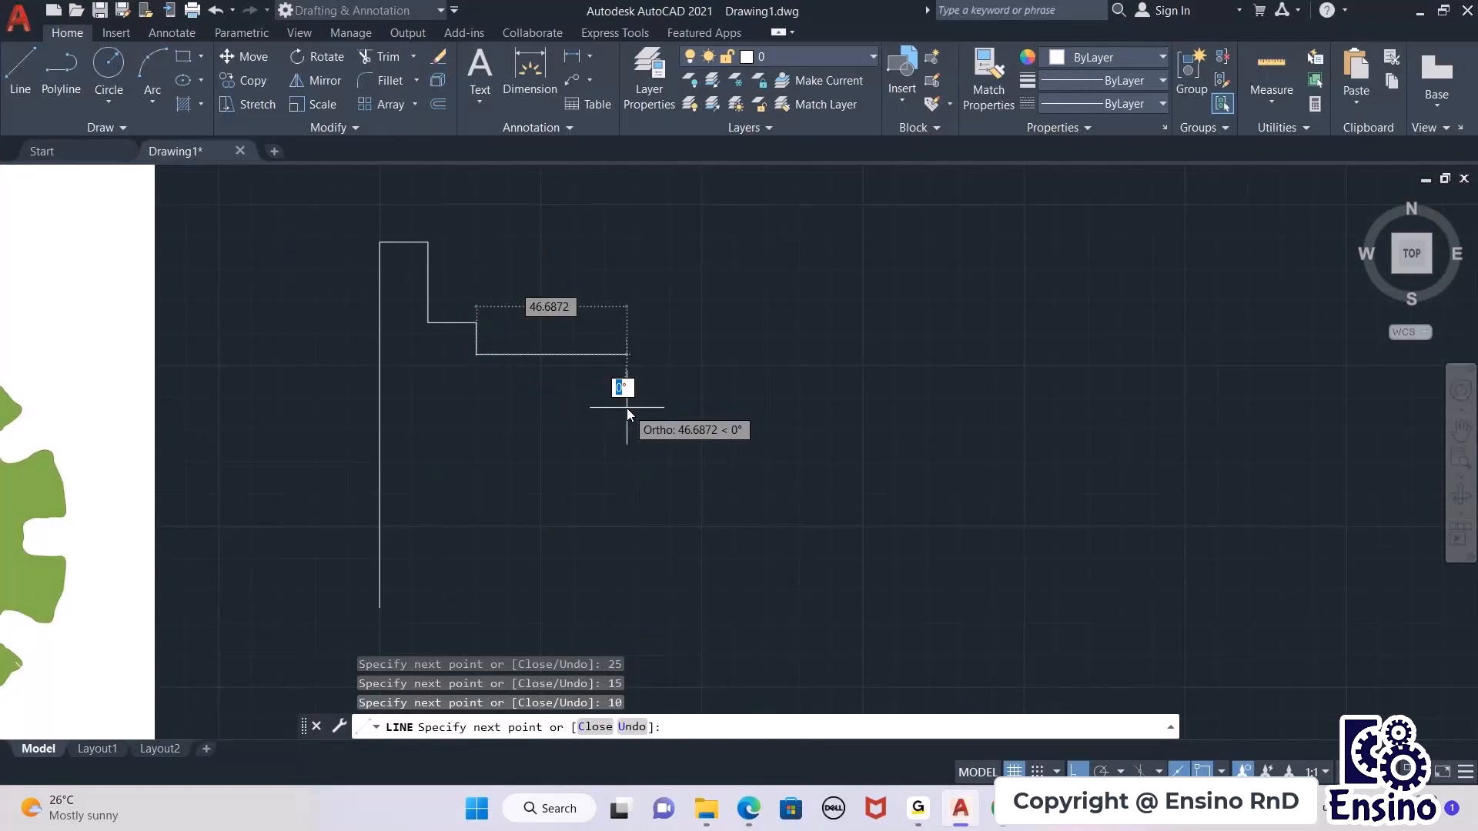
type("-")
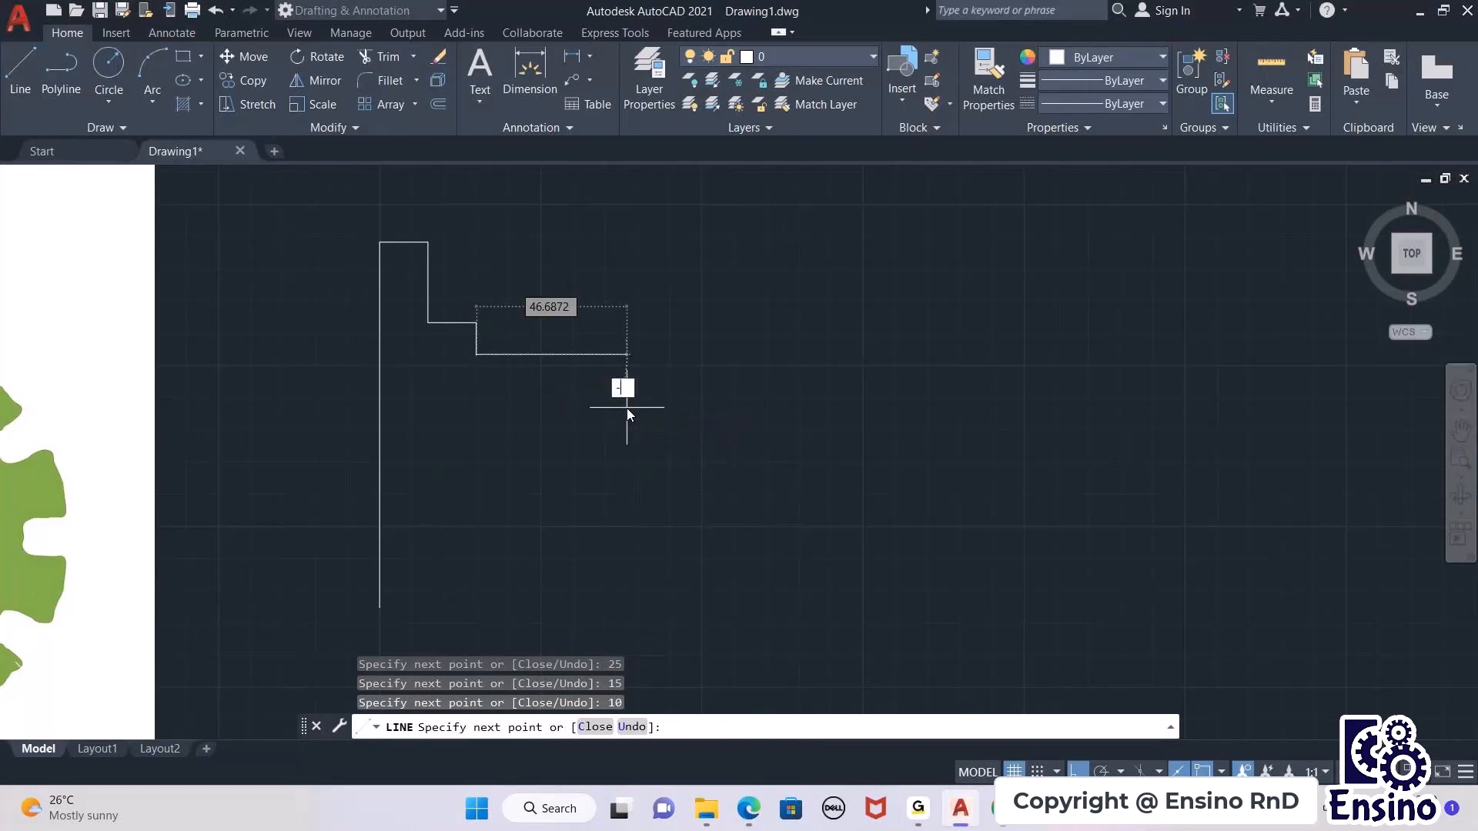
type("45")
key("Return")
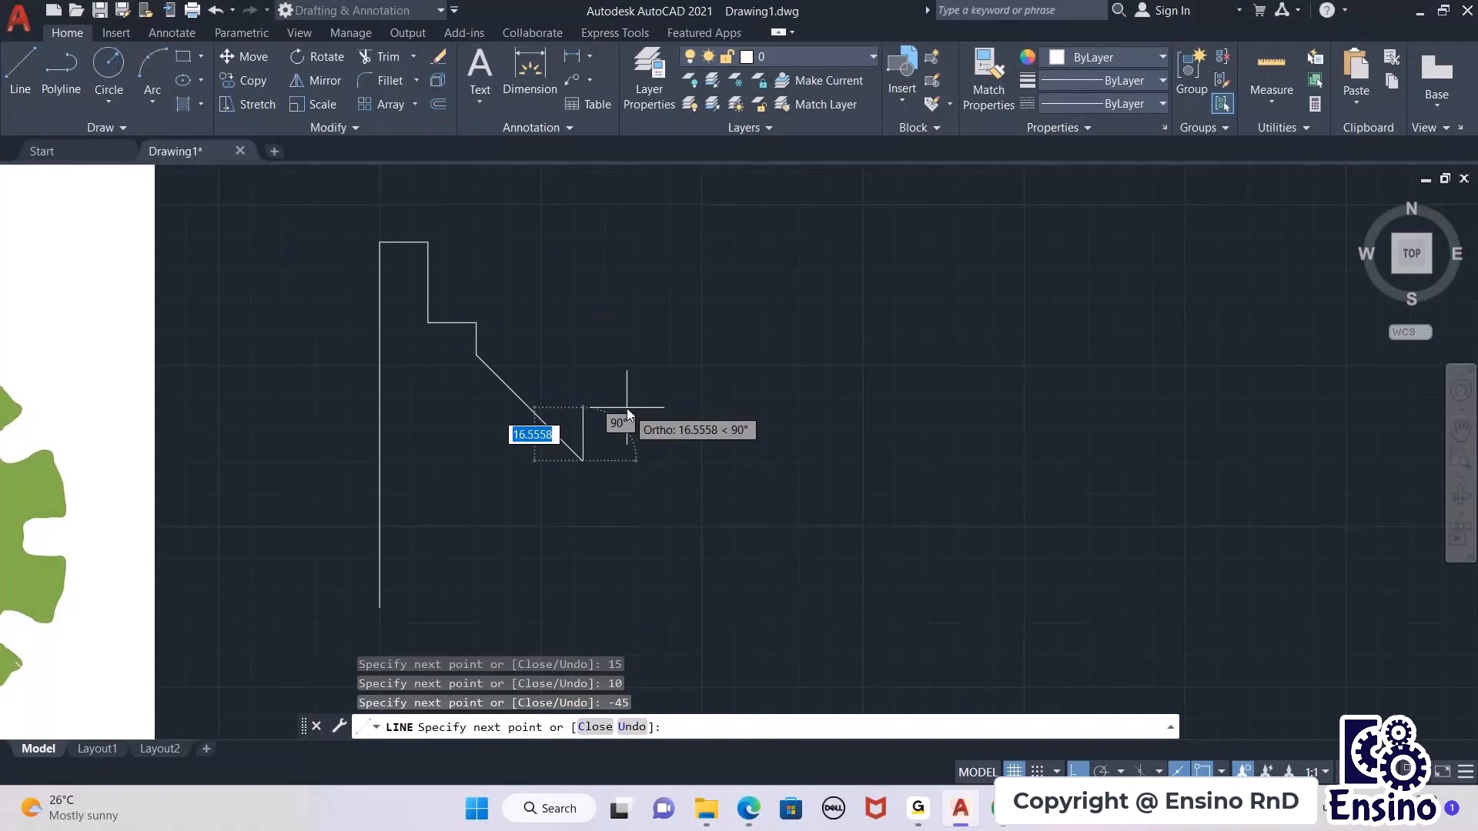
key("ctrl+z")
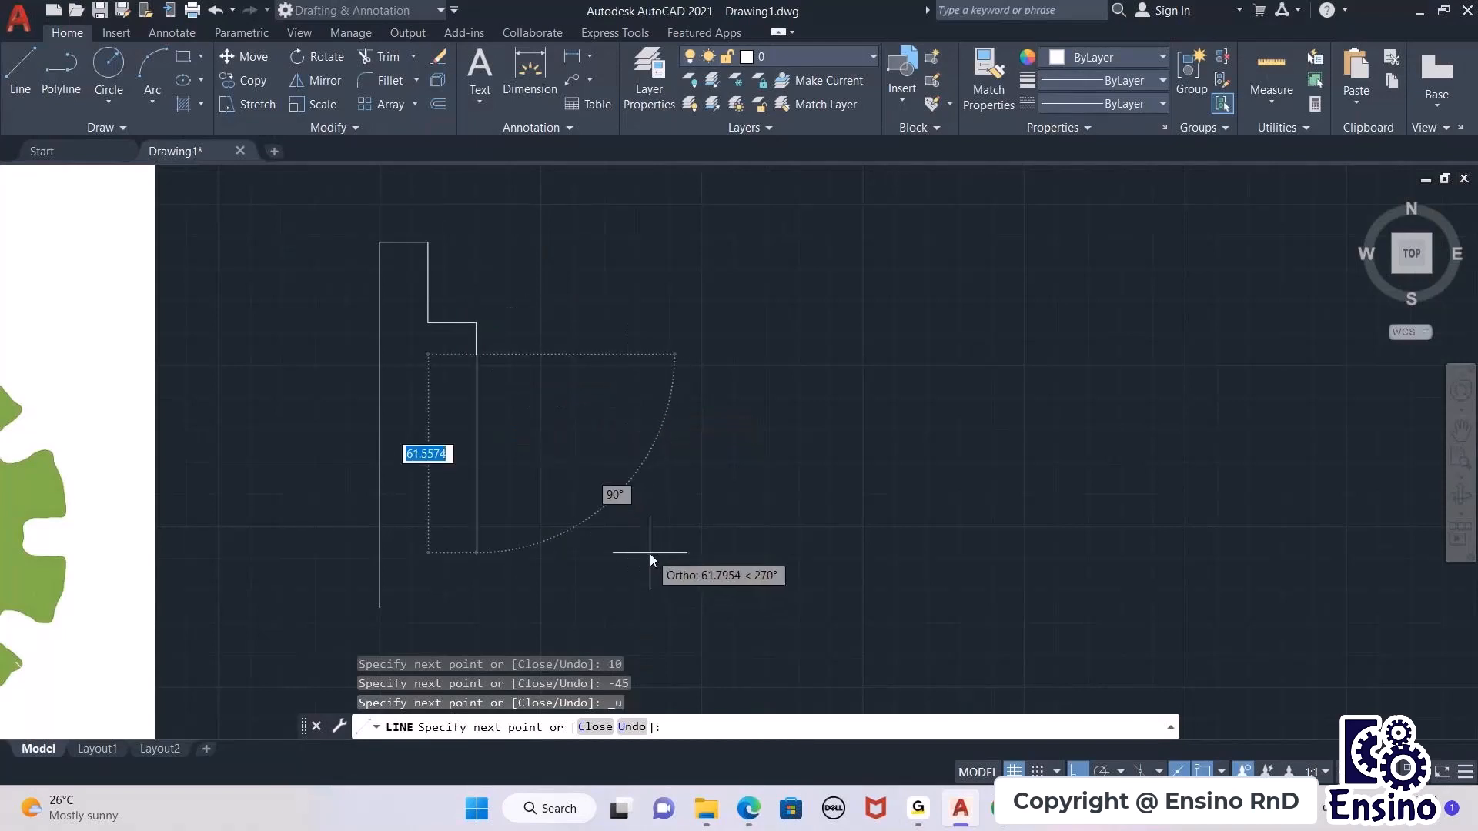
key("Escape")
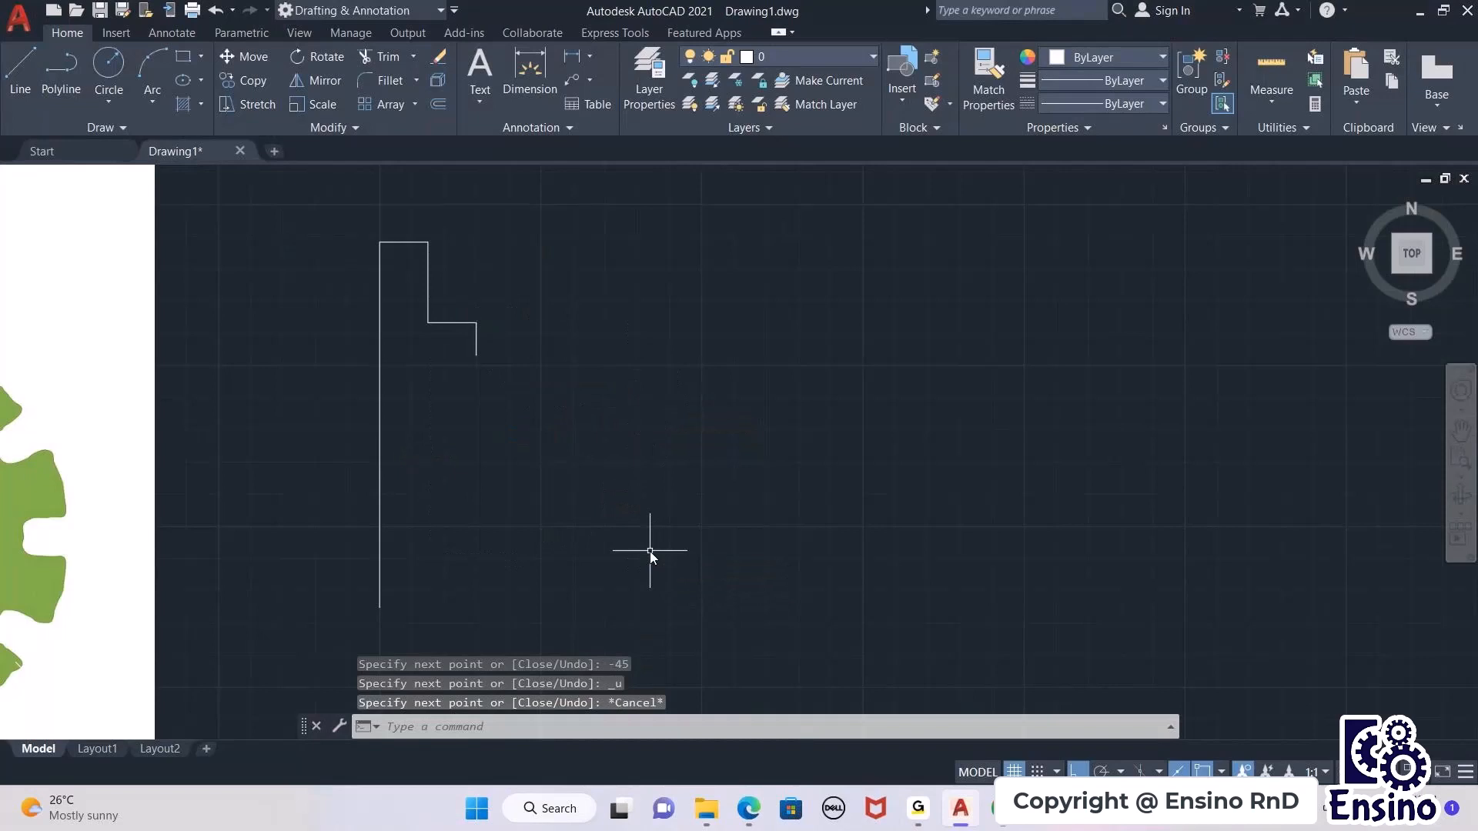
Step: Draw a line 60 long at an angle of 315° from the lower end of the short 10 segment
type("l")
key("Return")
left_click(476, 367)
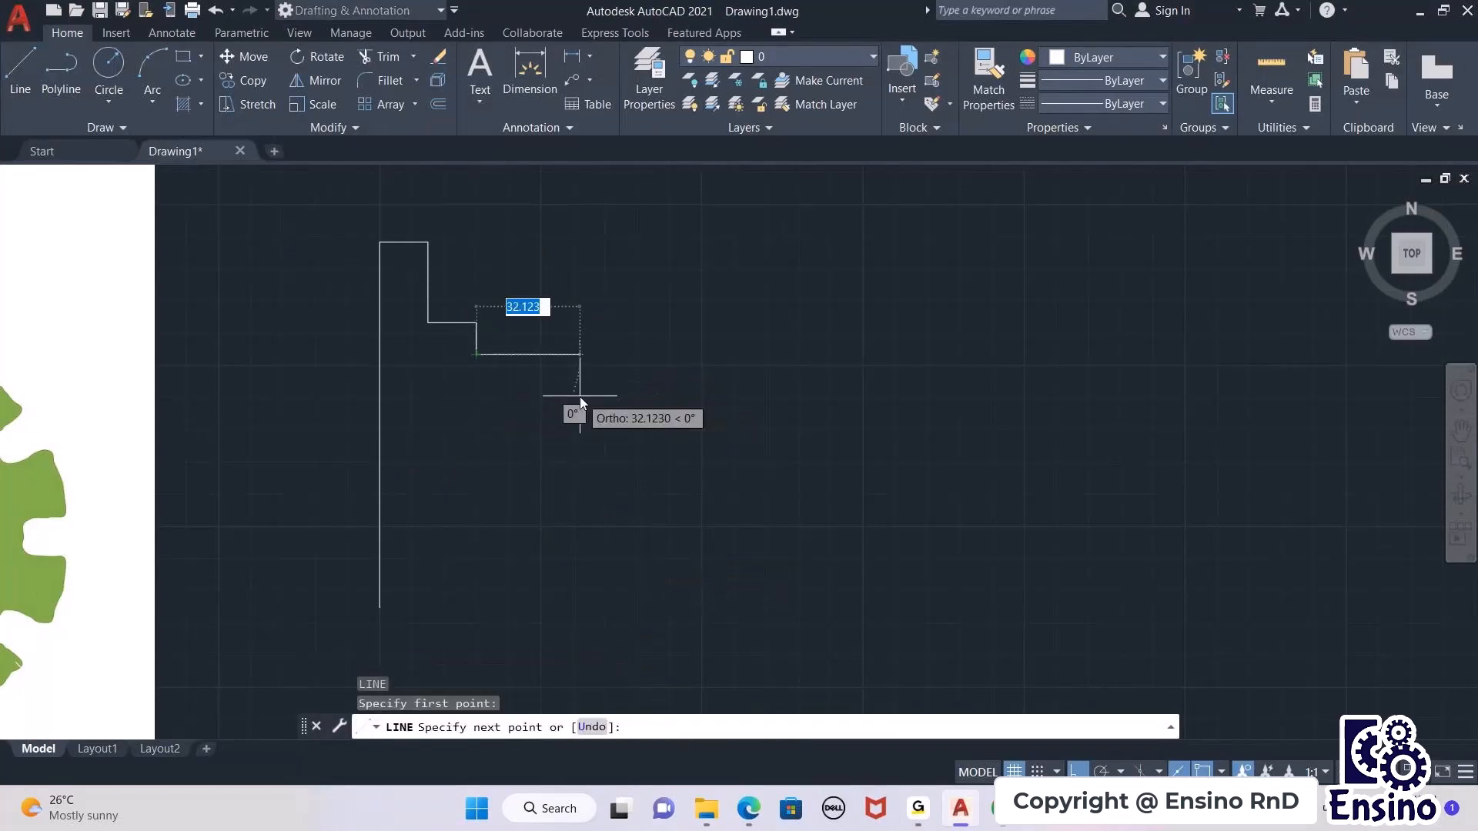
type("<")
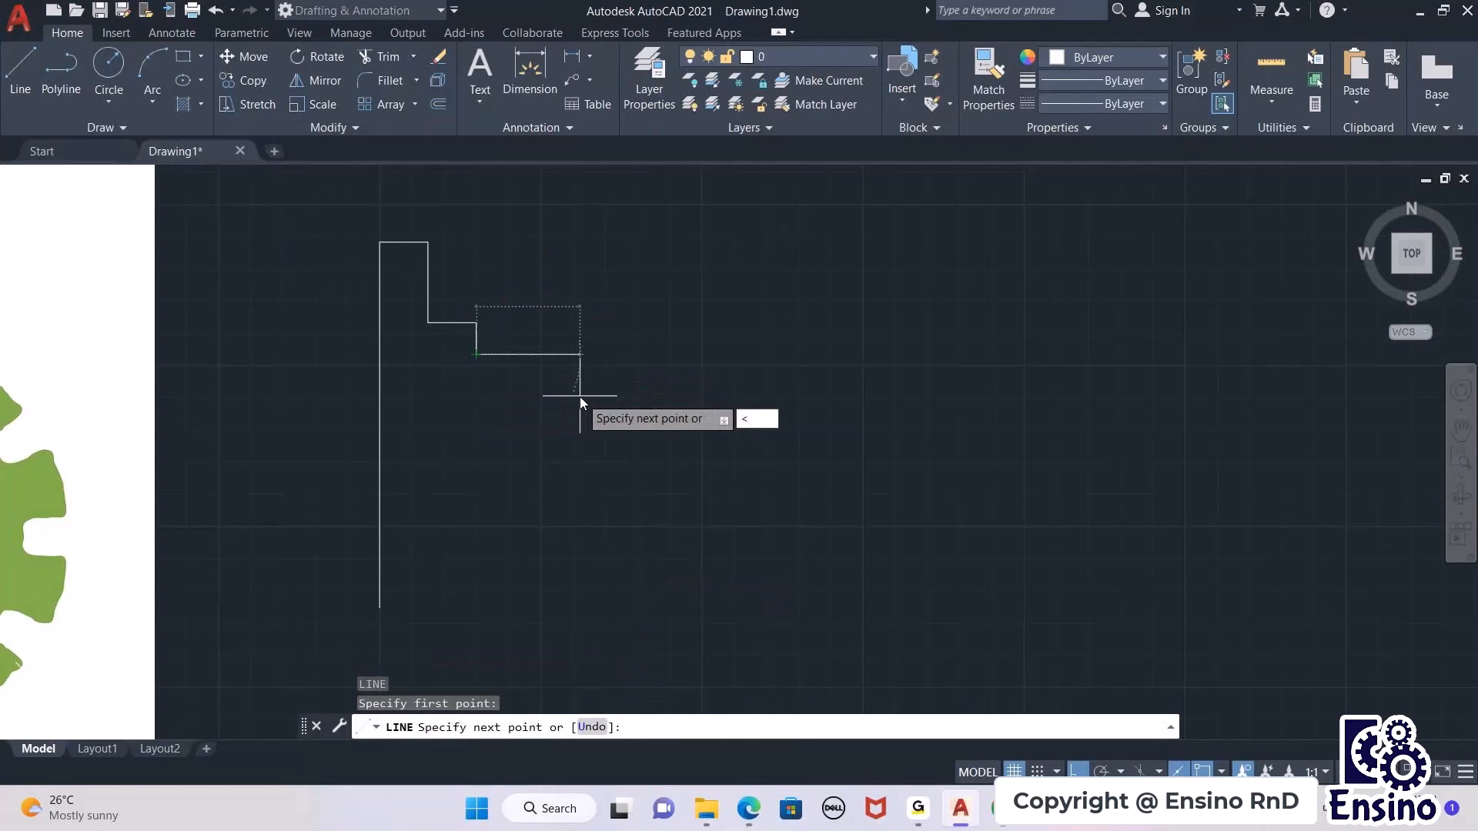
type("315")
key("Return")
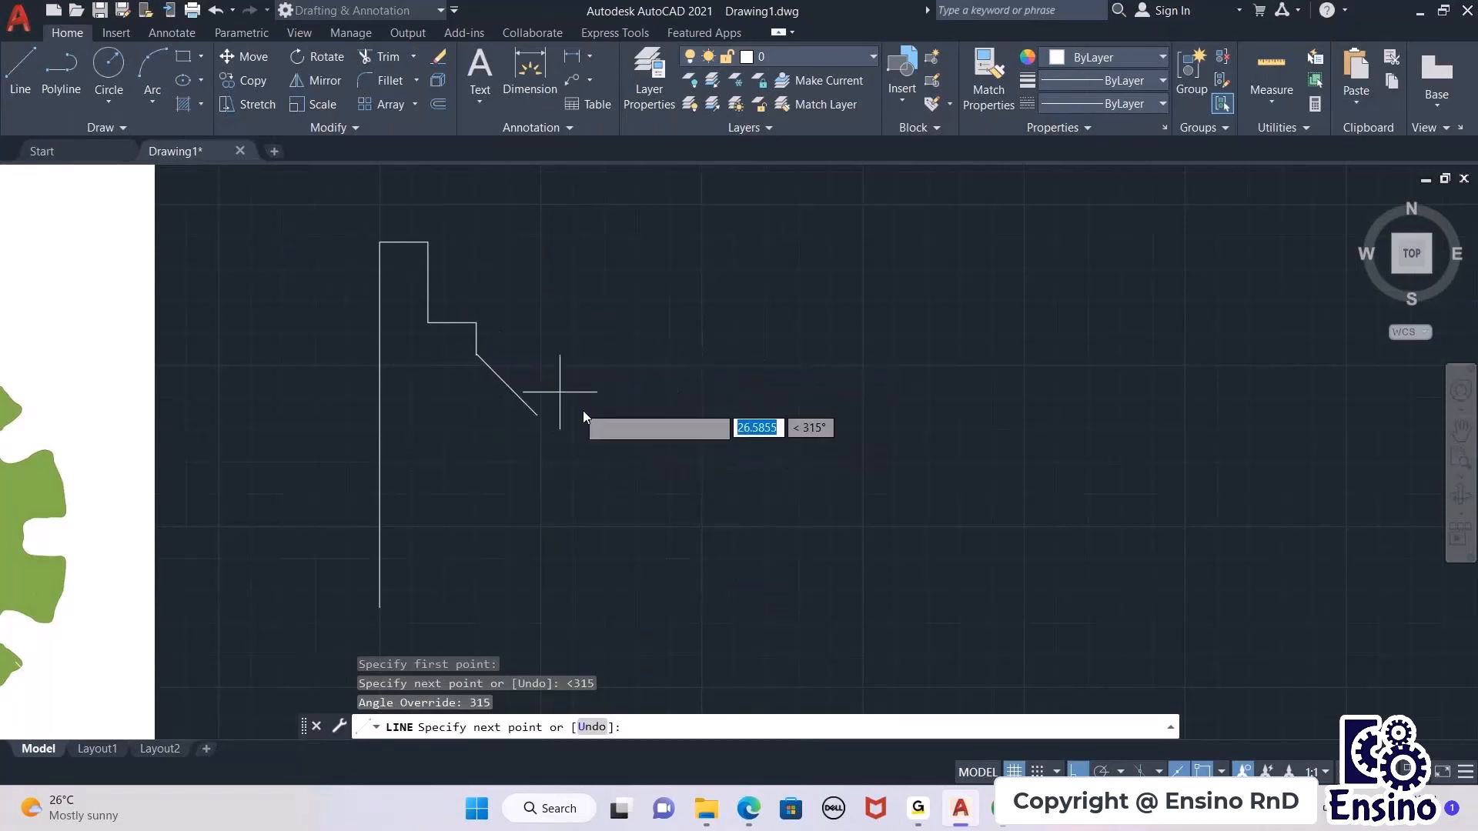
type("60")
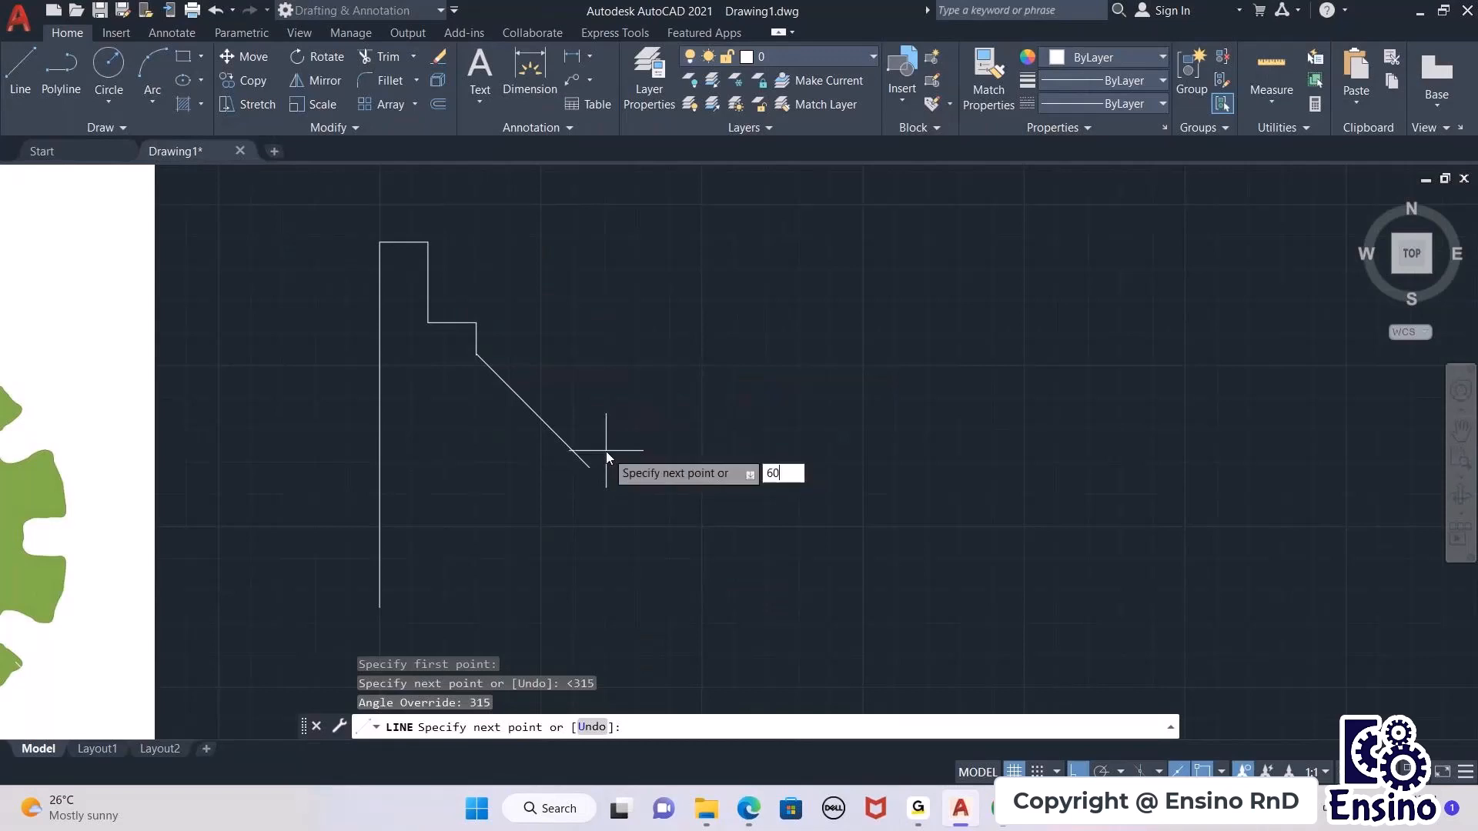
key("Return")
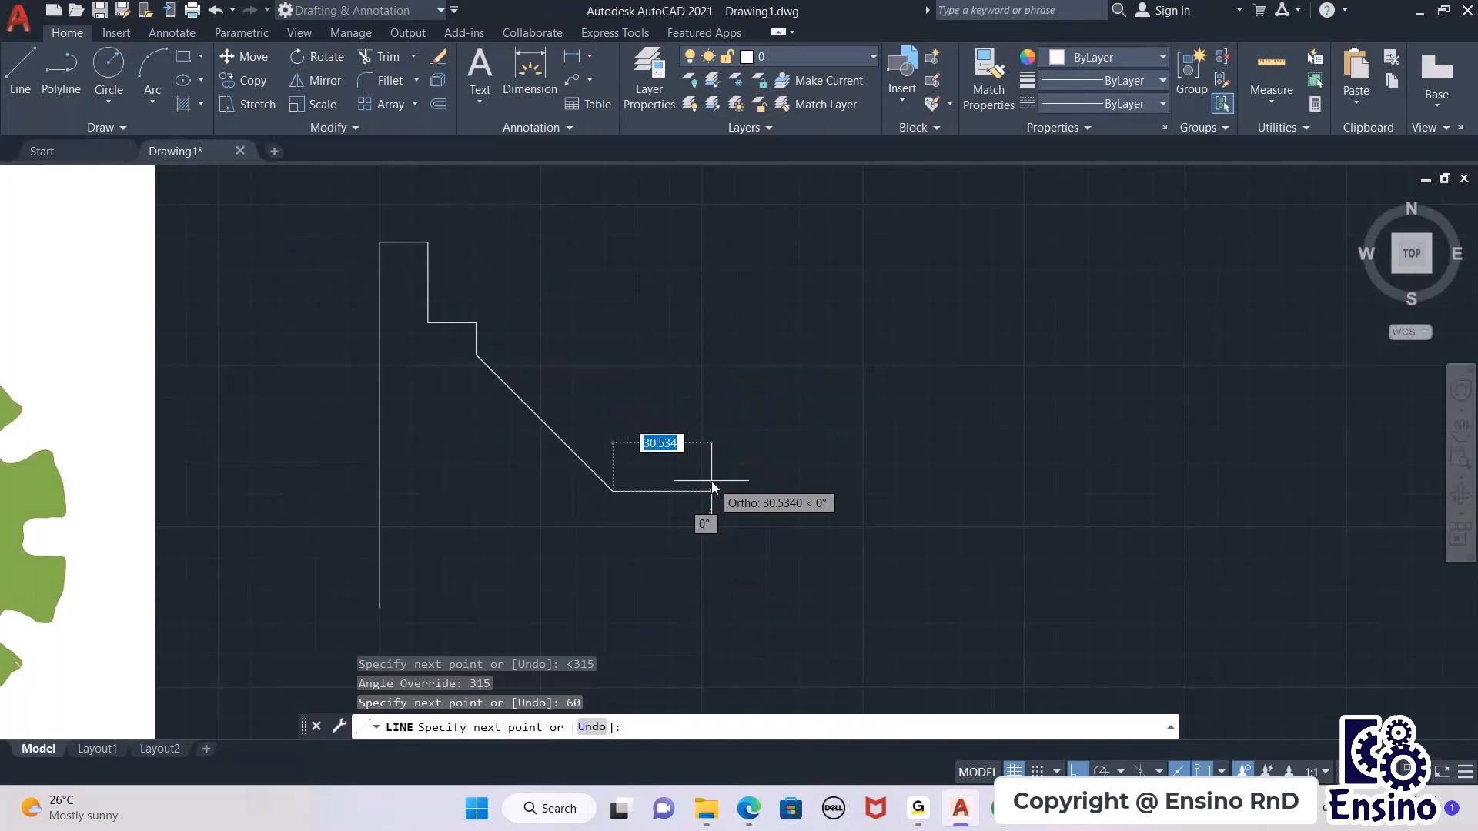
Step: Continue from the slope's lower end with segments 10 to the right and 50 down
type("10")
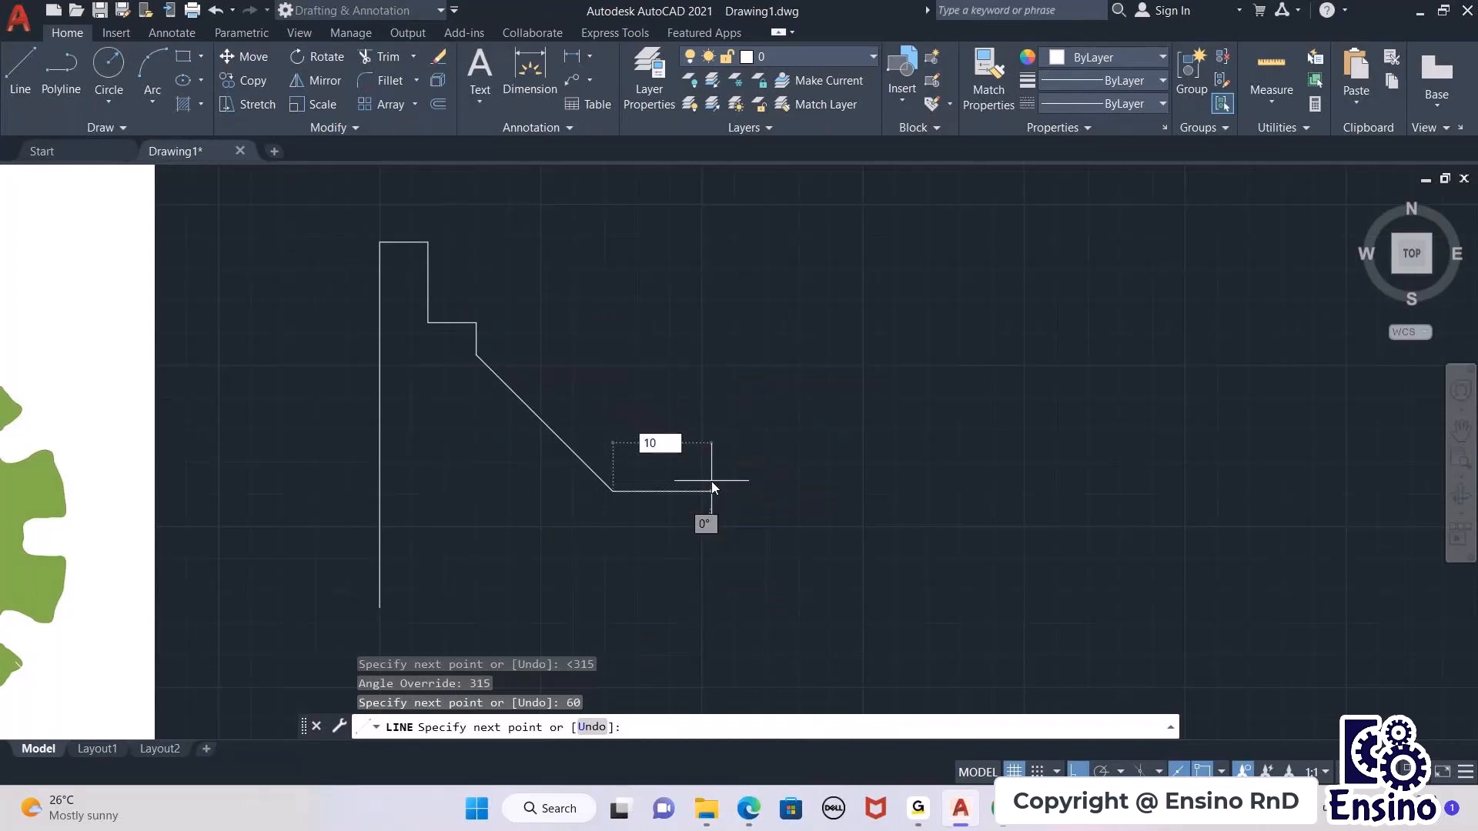
key("Return")
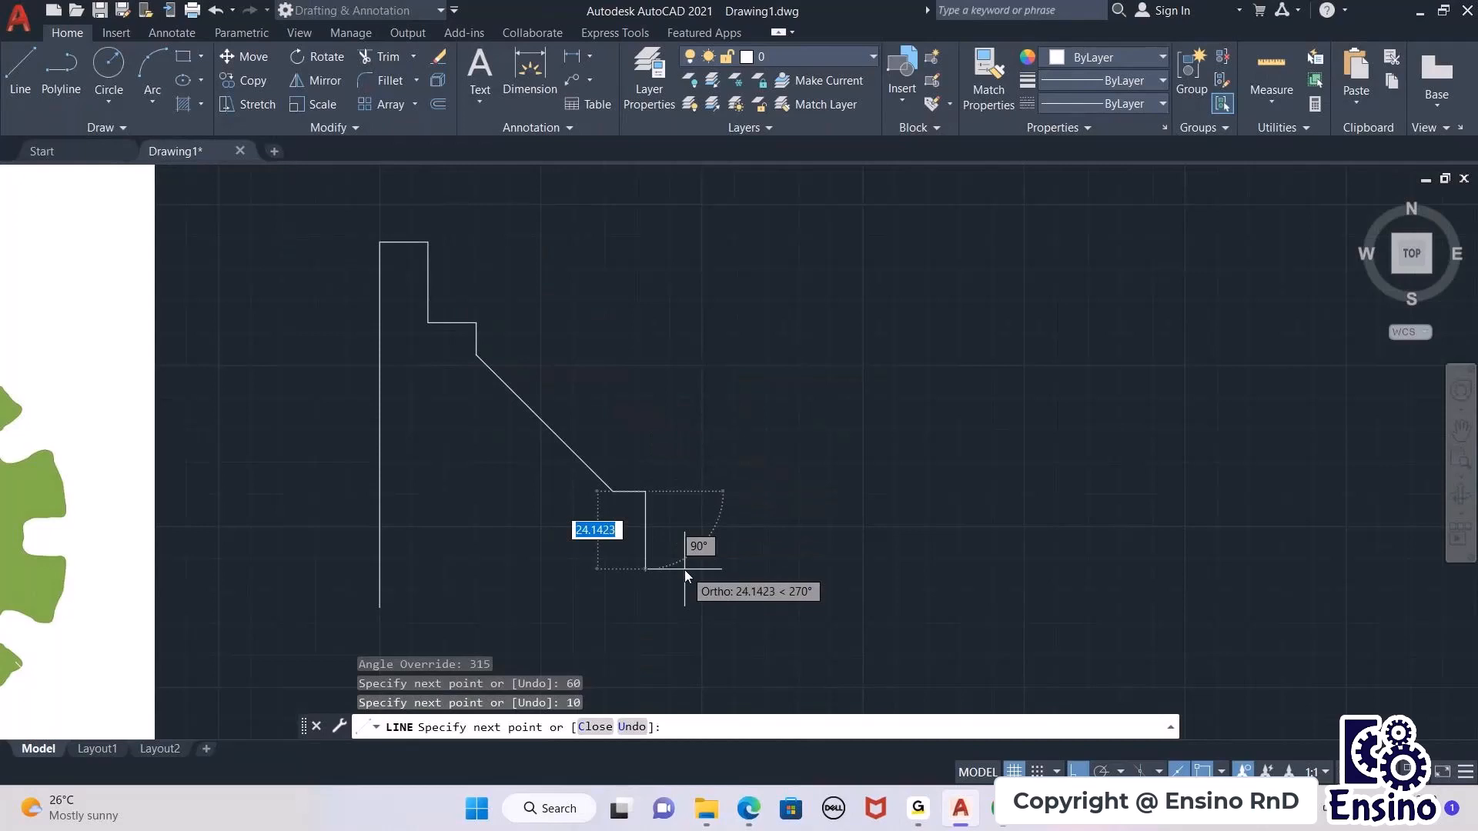
type("50")
key("Return")
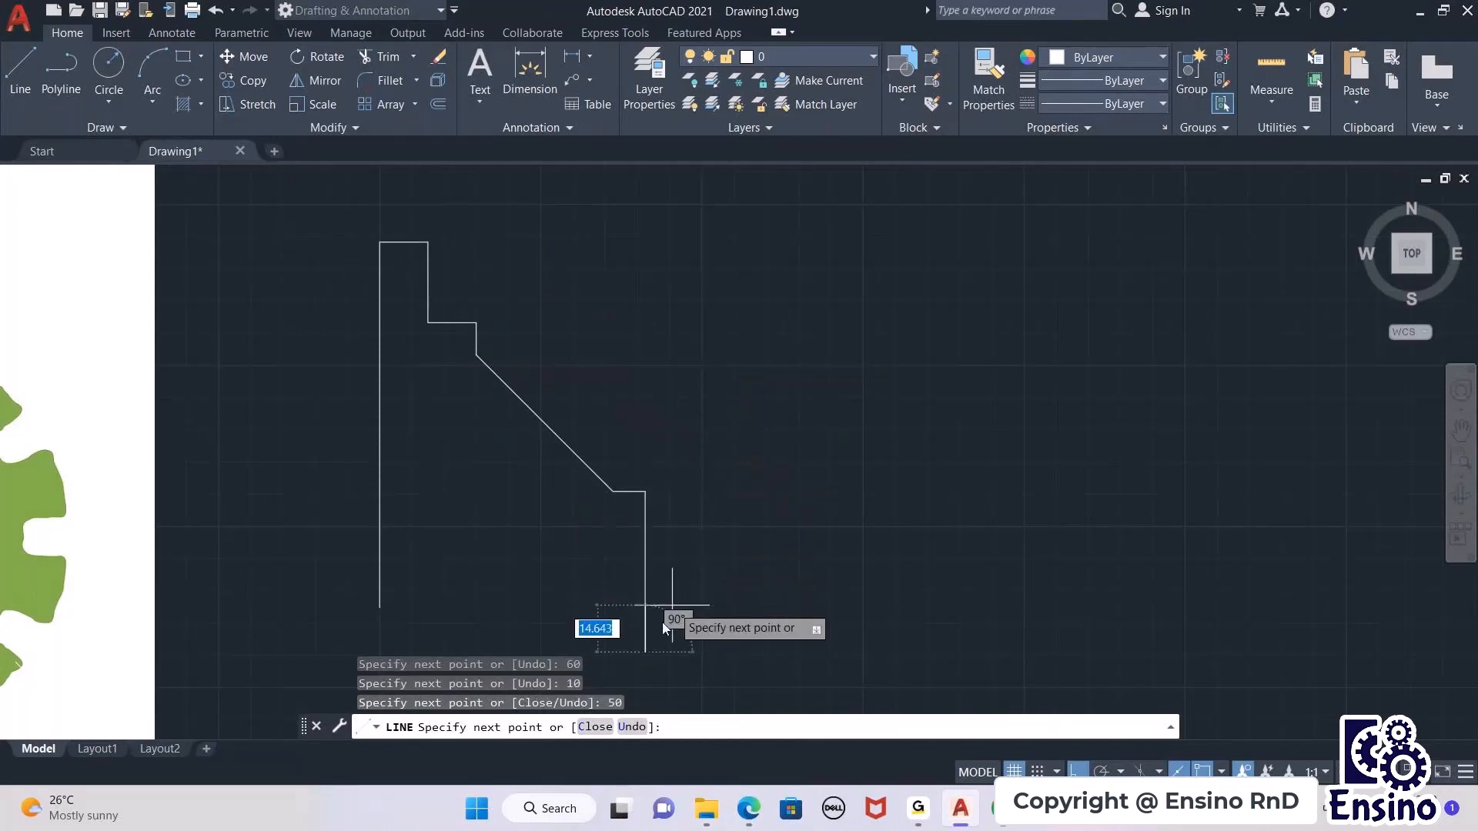
Step: Continue the profile with segments 25 to the left and 5 down
middle_click_drag(584, 632, 608, 569)
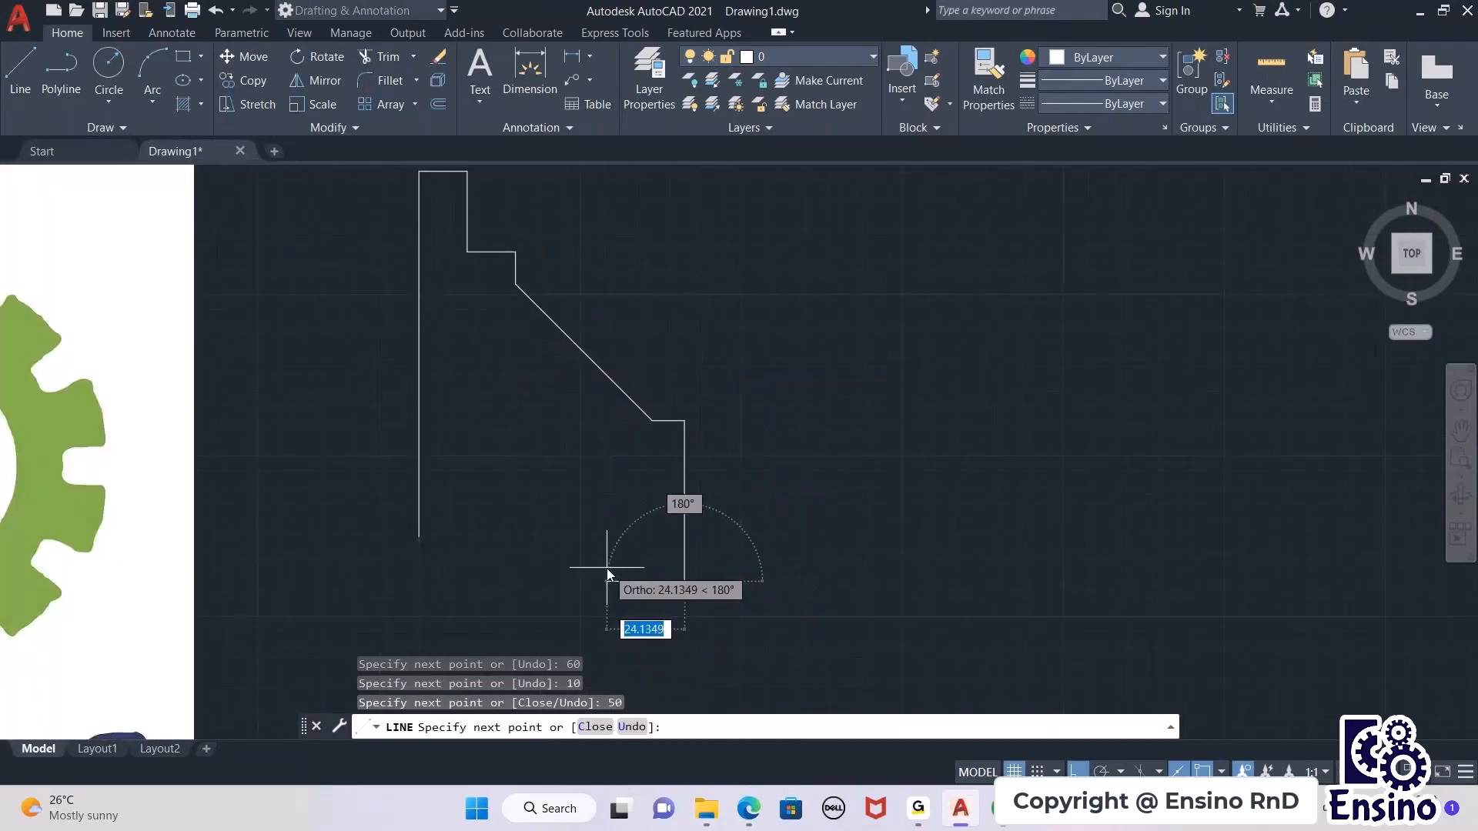
type("25")
key("Return")
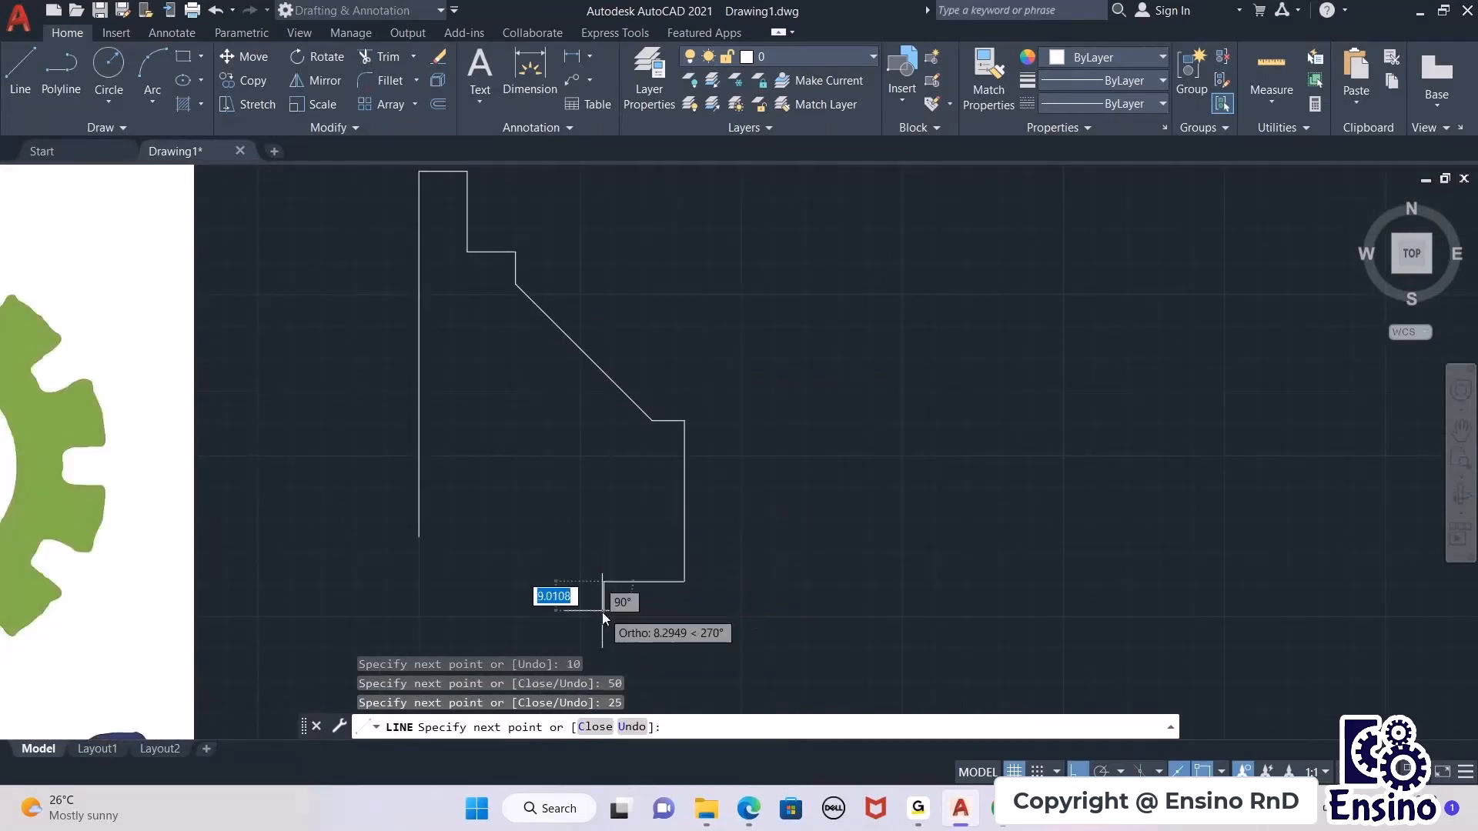
type("5")
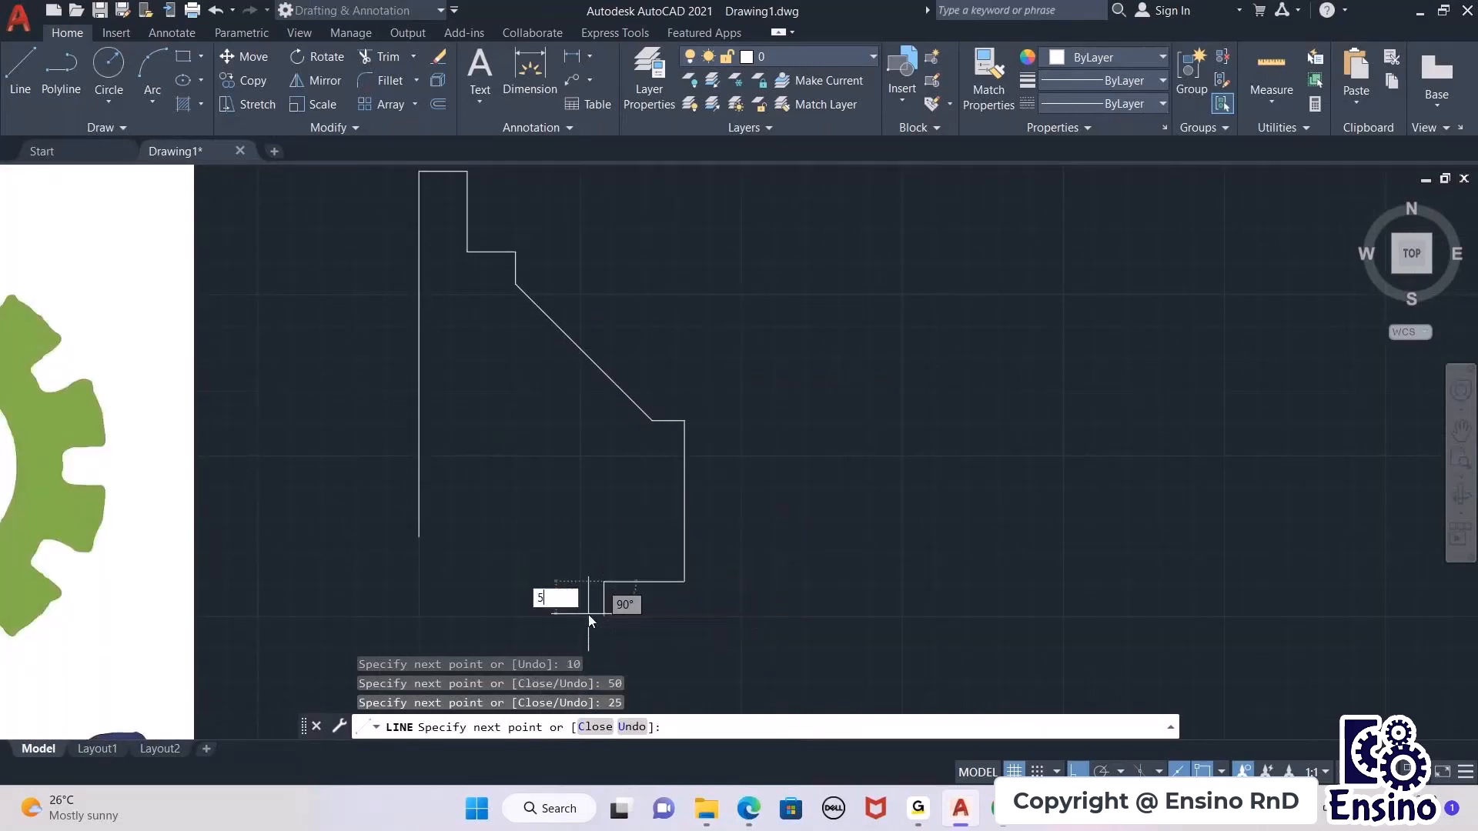
key("Return")
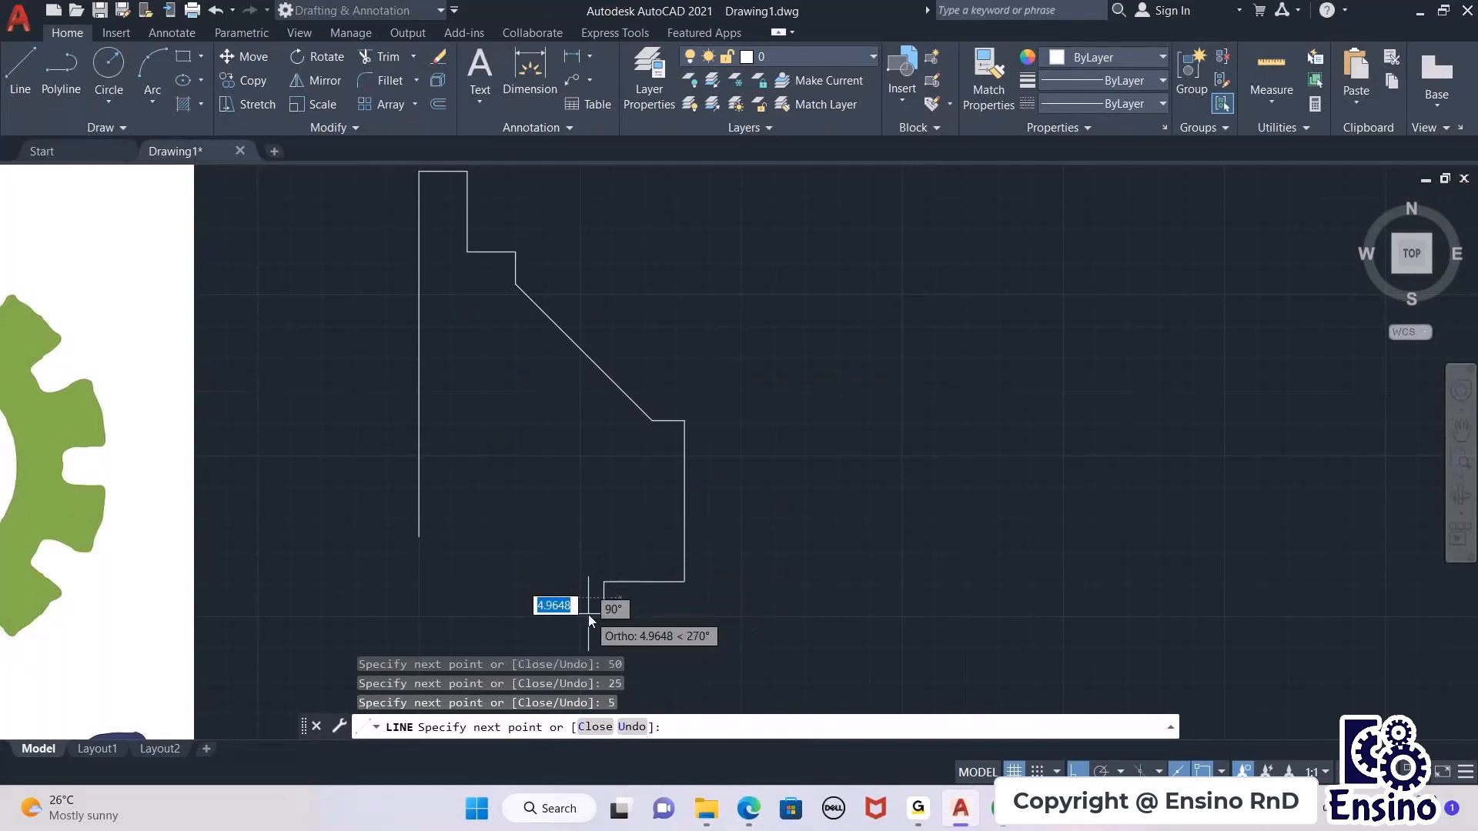
Step: Complete the small notch with segments 10 to the right and 7 down
type("10")
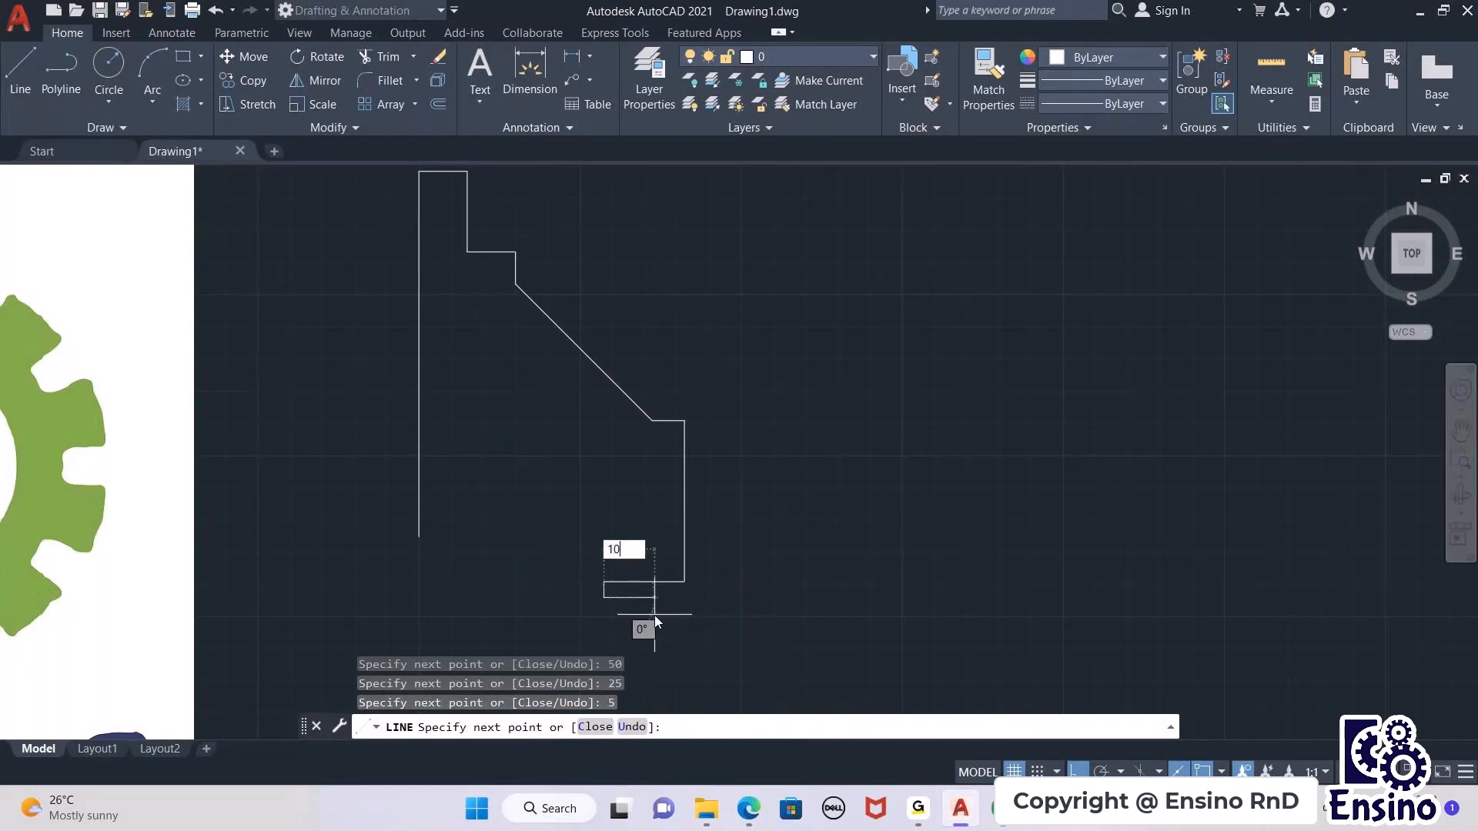
key("Return")
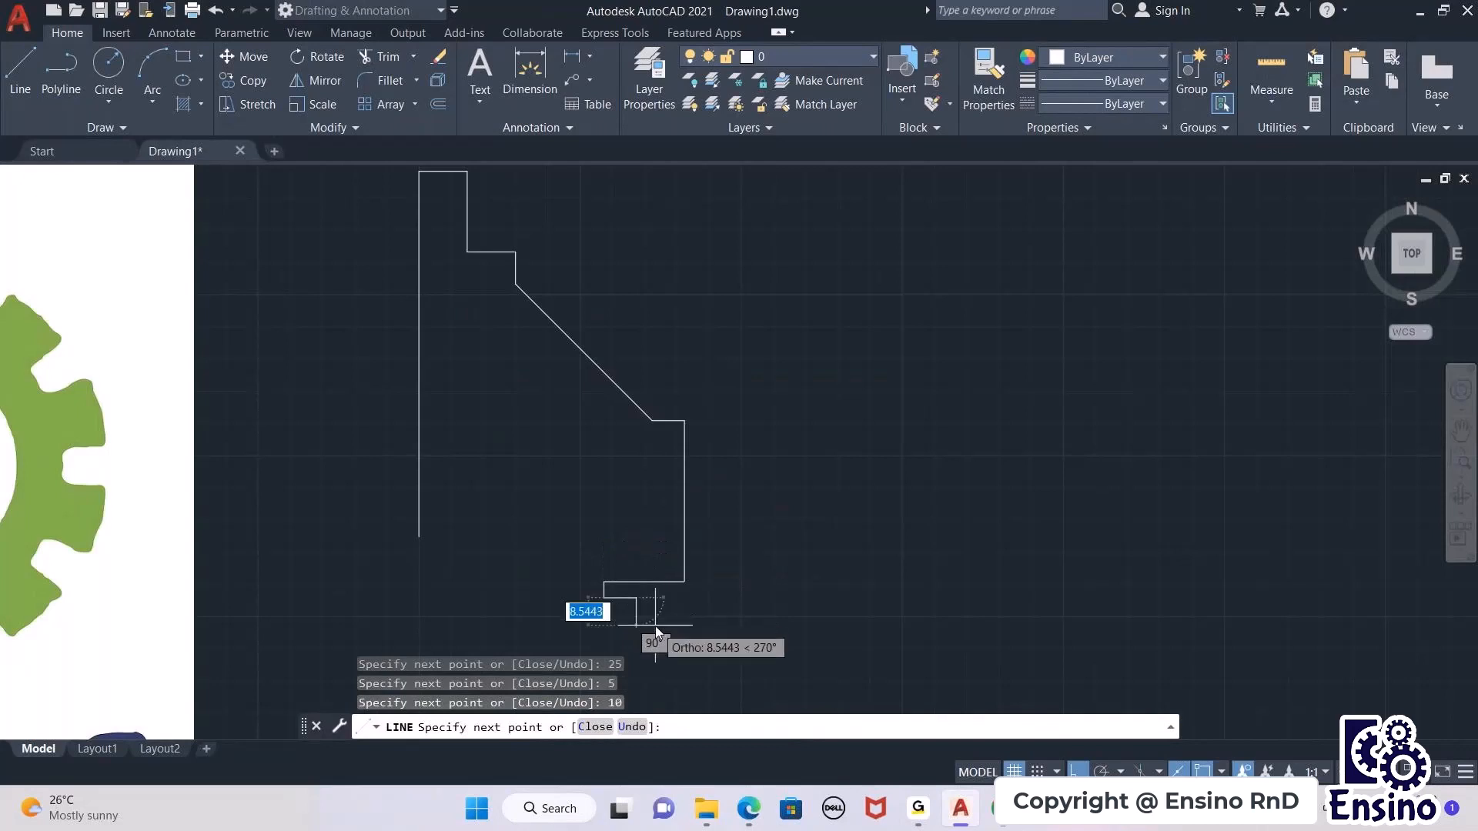
type("7")
key("Return")
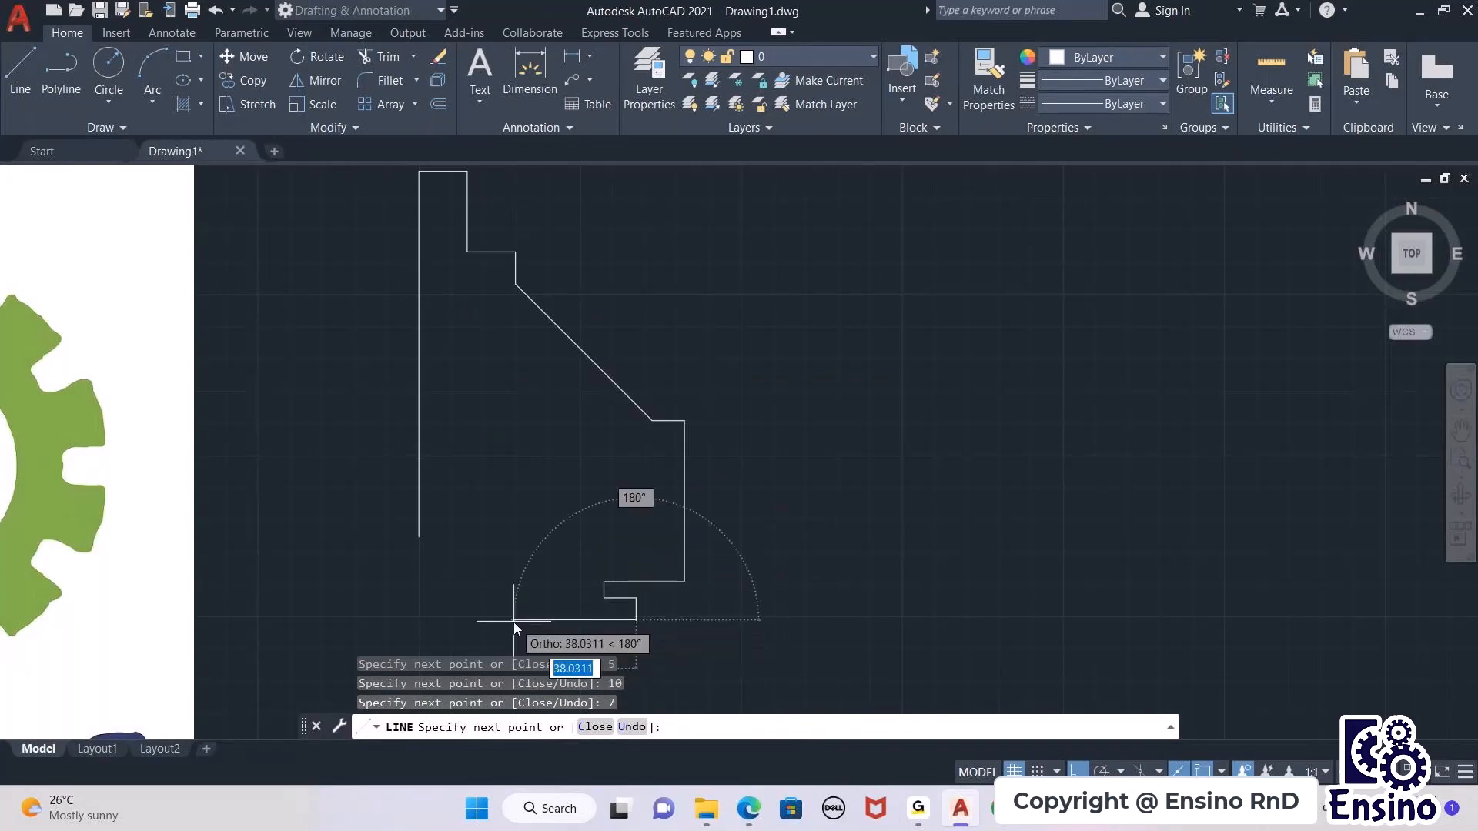
Step: Draw the base 52.43 to the left, close the outline at the long vertical line's lower end, and end the Line command
type("52.")
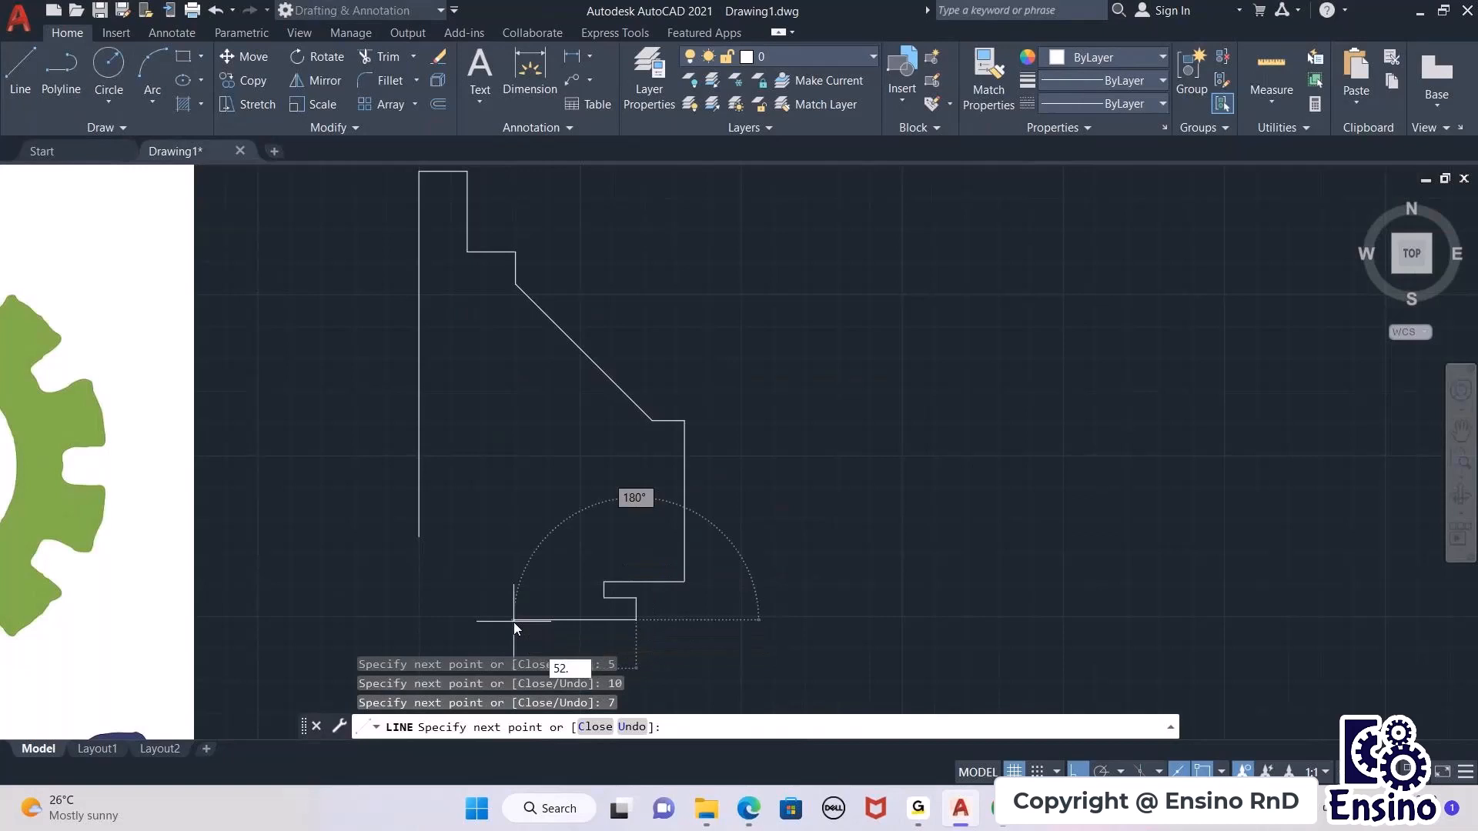
type("43")
key("Return")
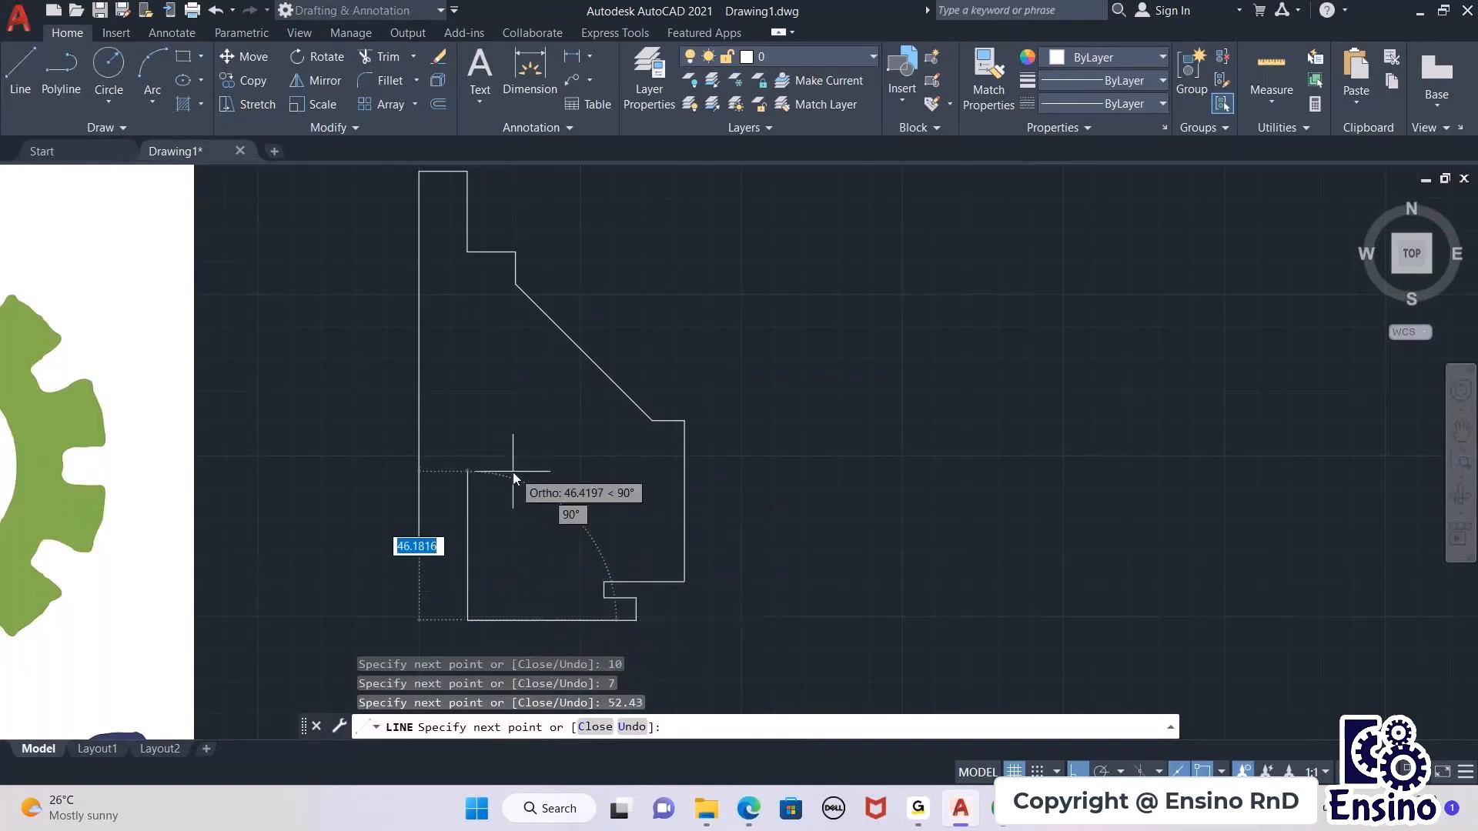
left_click(421, 536)
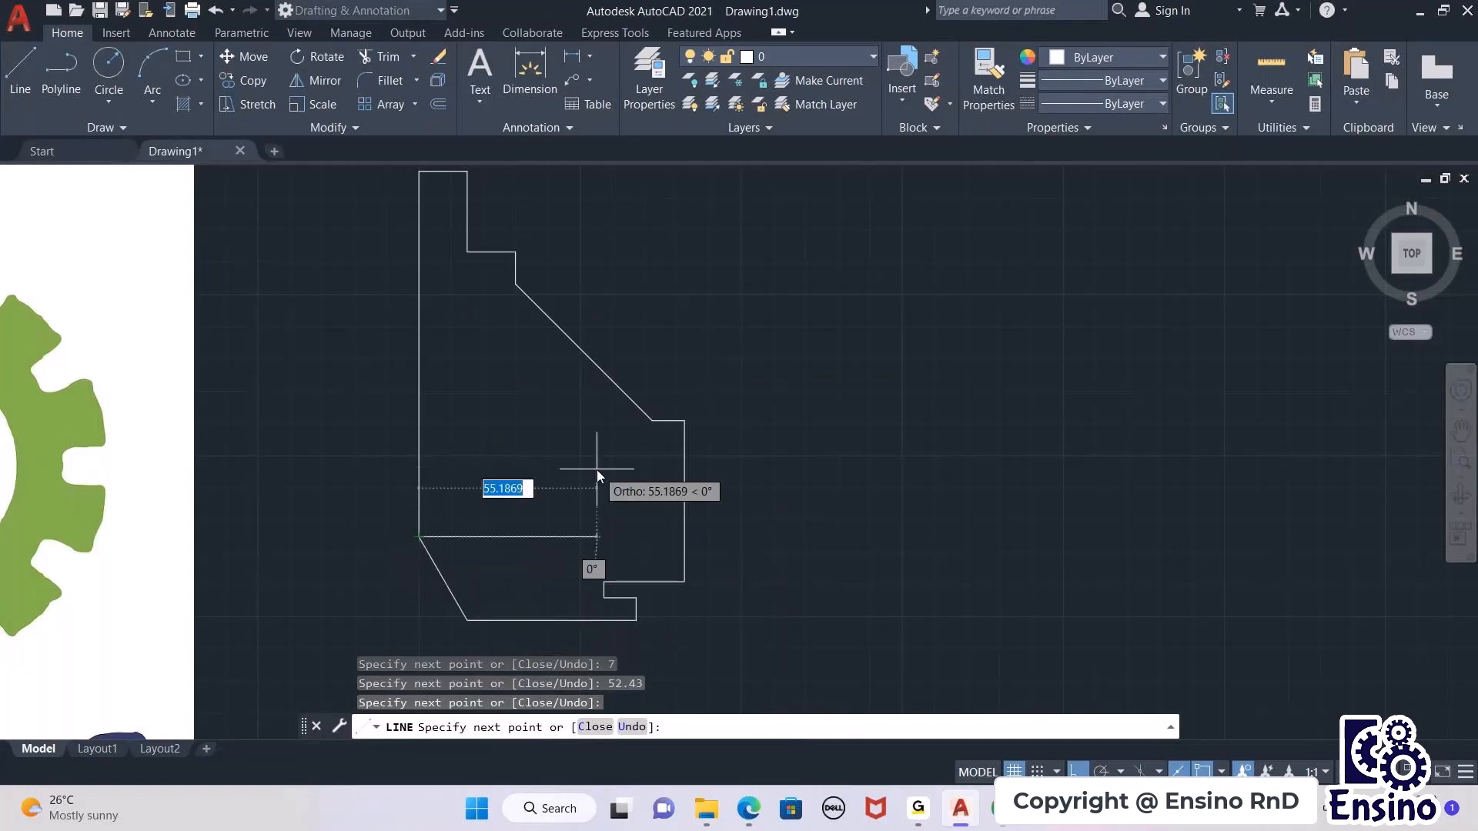
key("Escape")
Step: Examine both profiles beside the logo and inspect the second outline up close
middle_click_drag(598, 470, 908, 464)
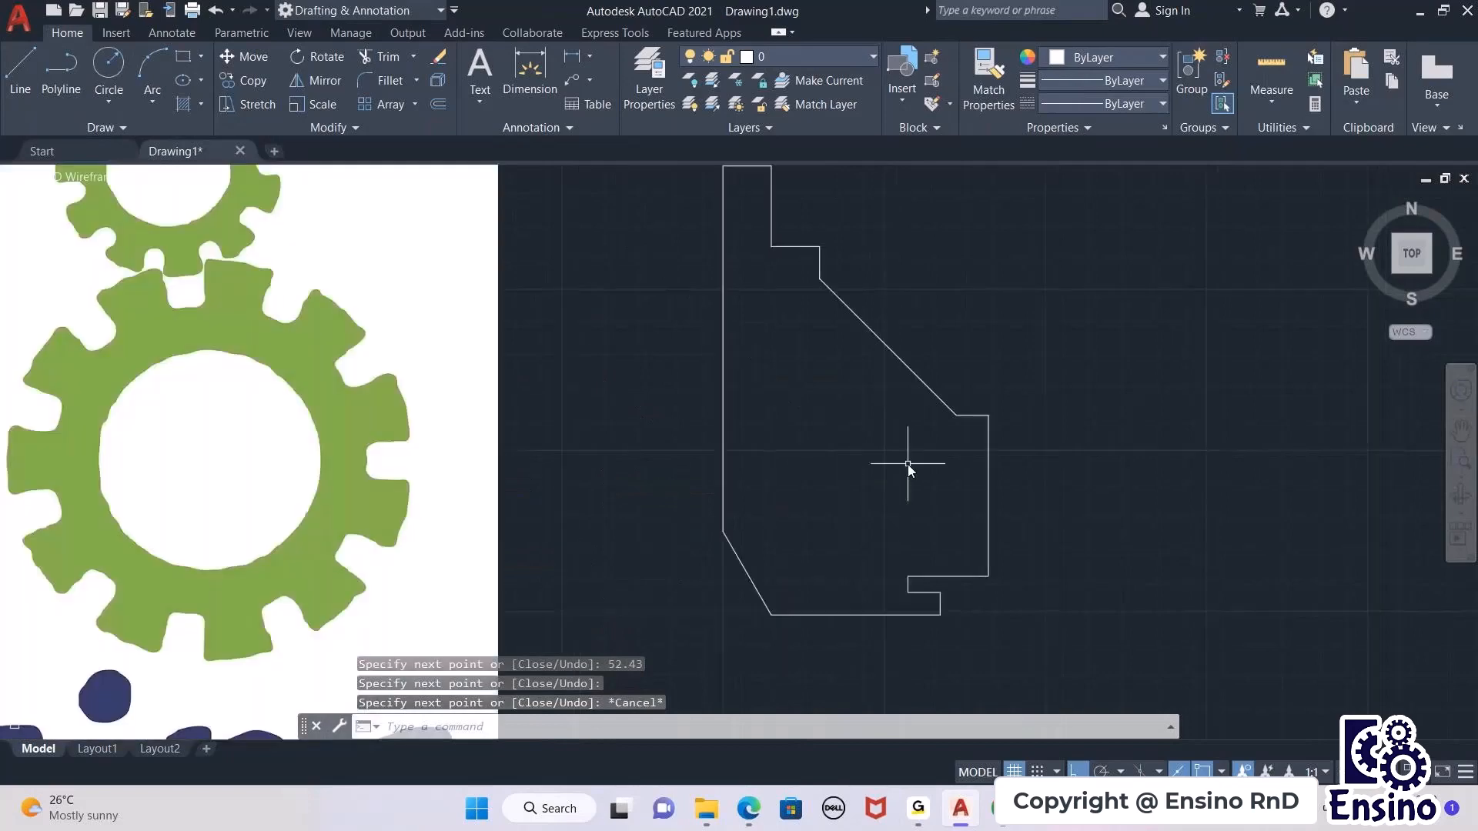
scroll(908, 464, "down", 2)
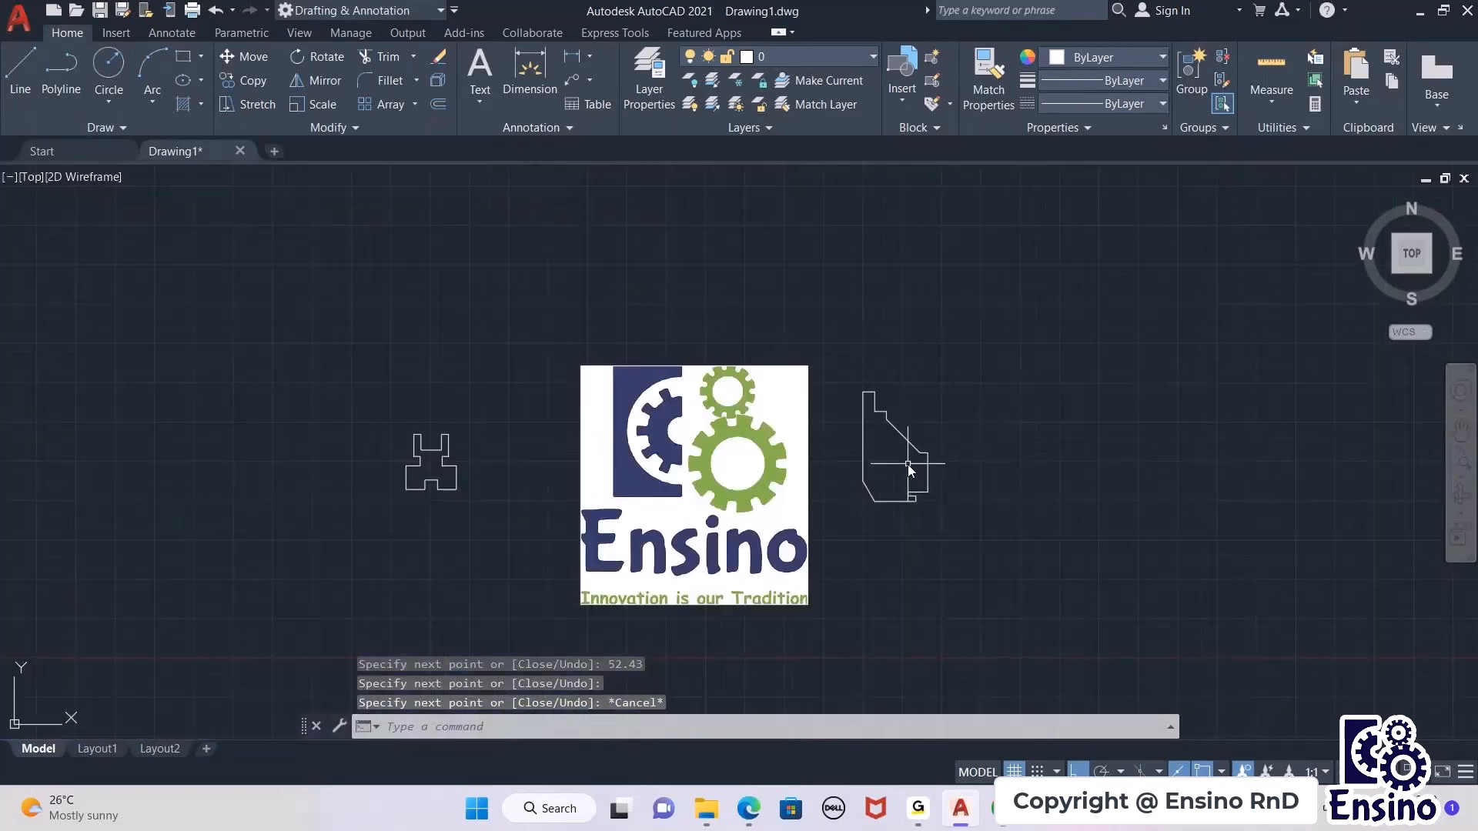
scroll(879, 485, "down", 6)
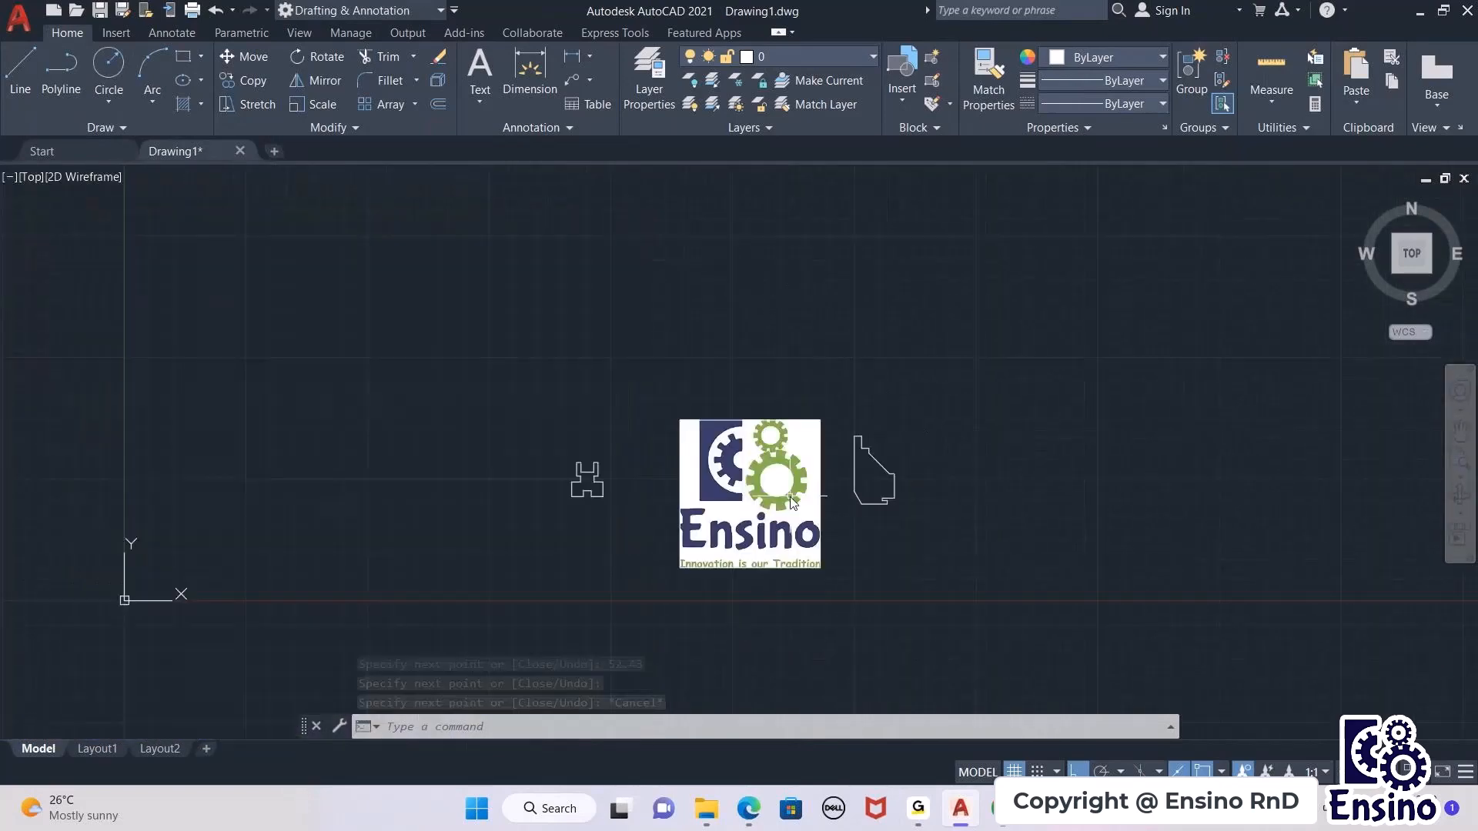
mouse_move(786, 504)
middle_mouse_down()
mouse_move(1109, 593)
mouse_move(1018, 588)
middle_mouse_up()
middle_click_drag(957, 491, 908, 299)
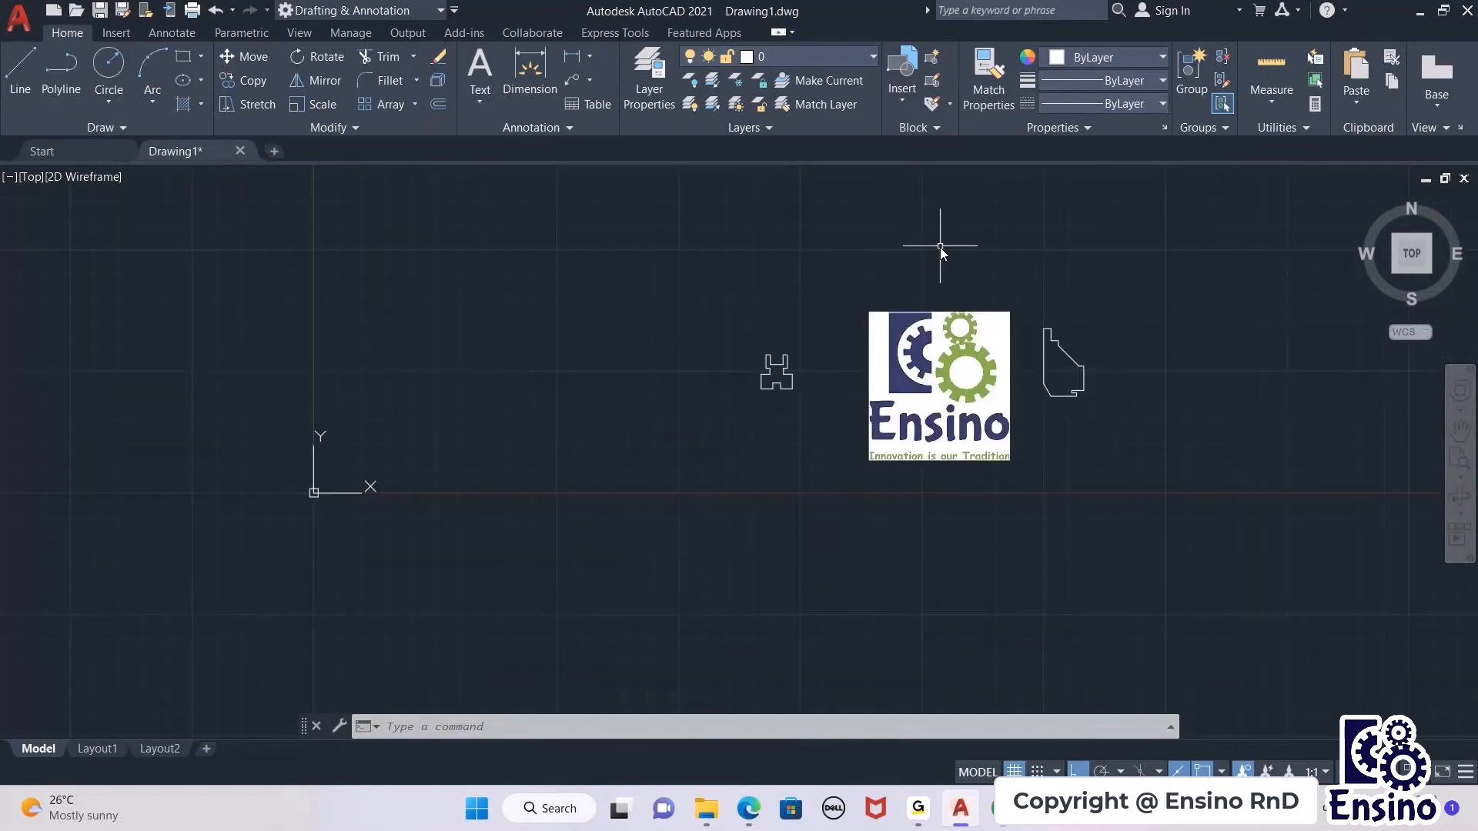
scroll(1082, 372, "up", 6)
scroll(1097, 366, "up", 2)
middle_click_drag(1096, 367, 788, 419)
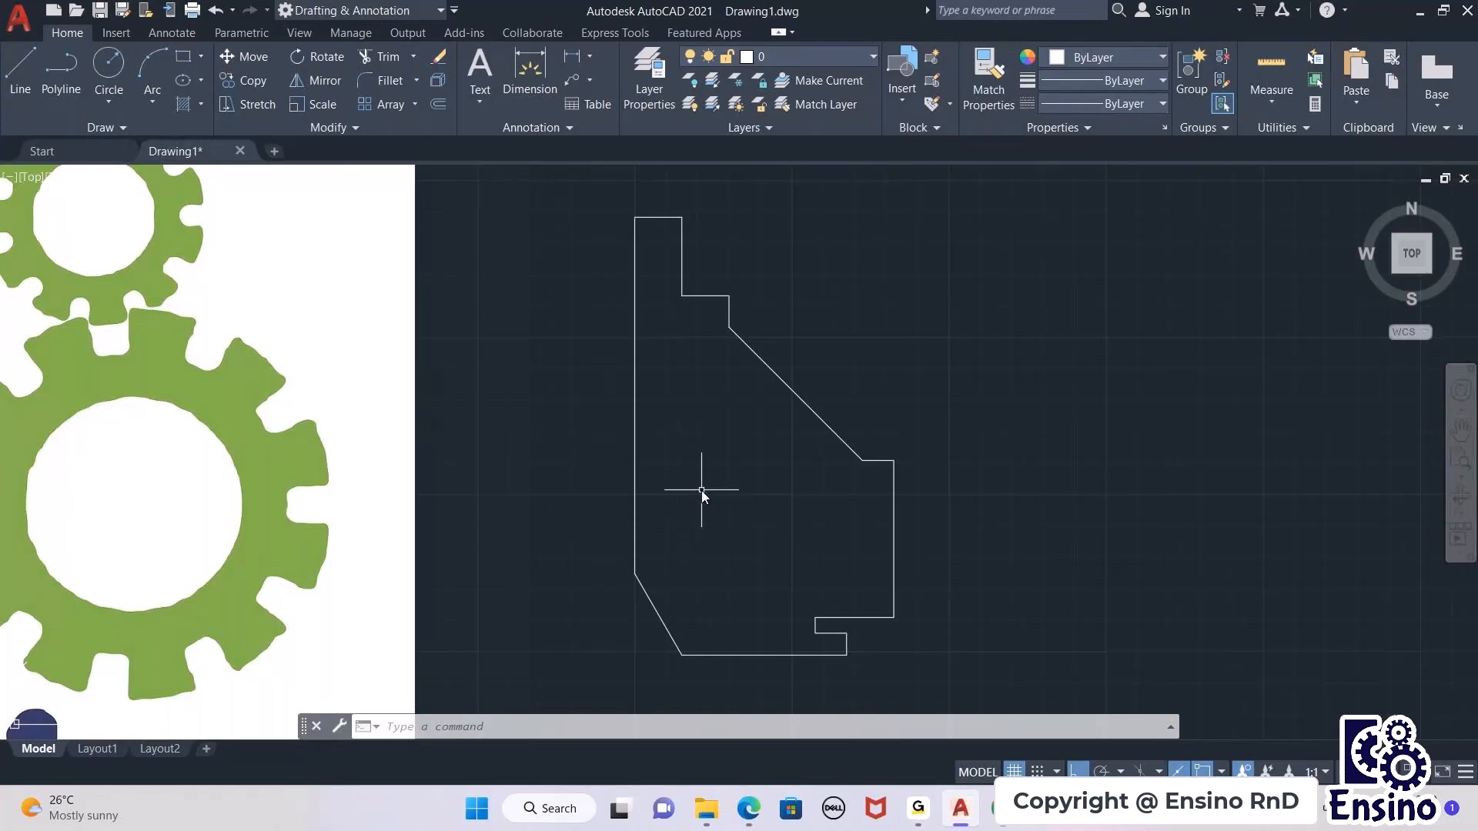
Step: Draw construction lines from the outer corner below the 45° slope, 25 down and 45 to the left, and end the Line command
type("l")
key("Return")
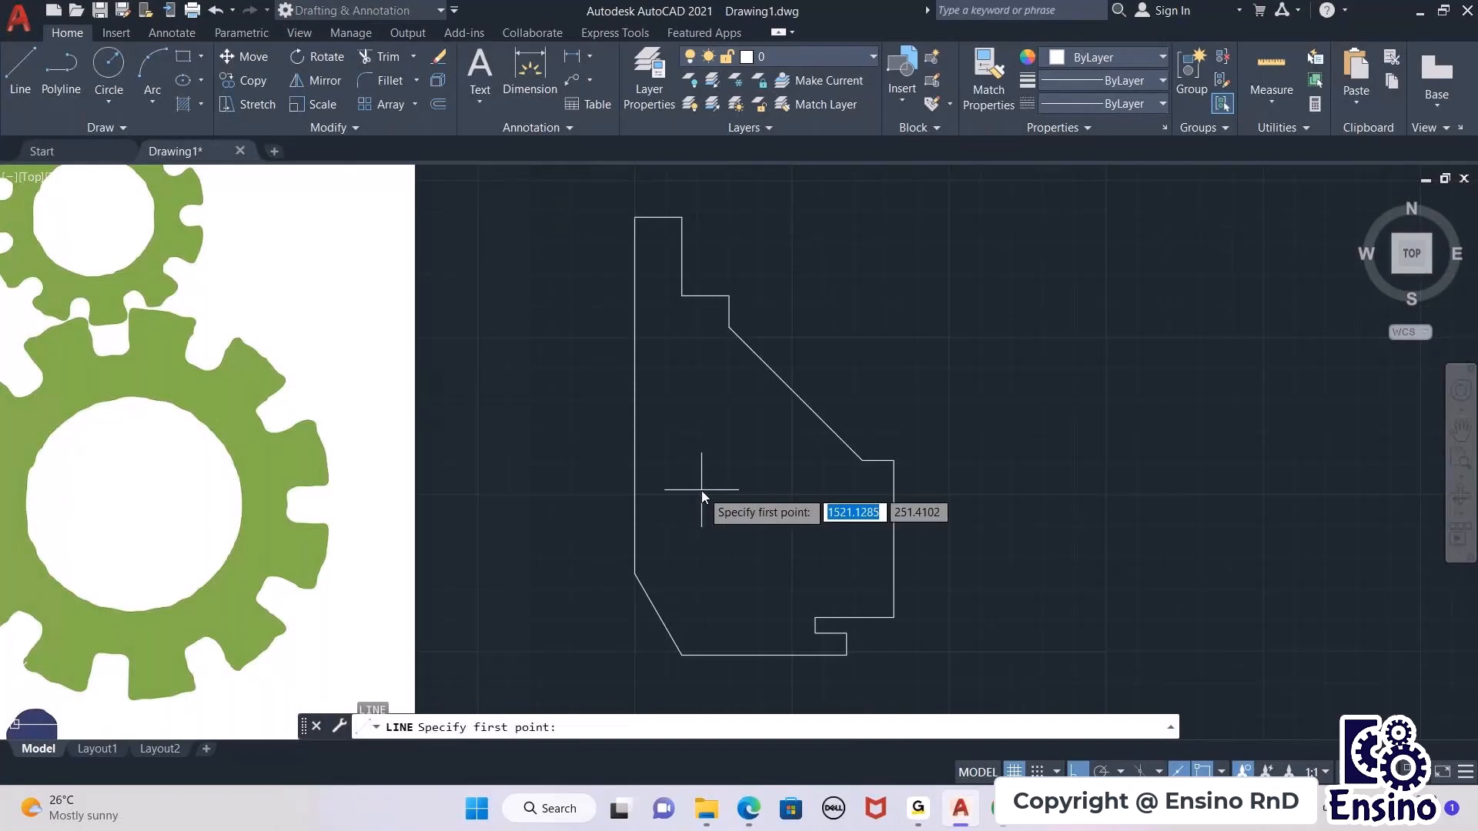
left_click(893, 460)
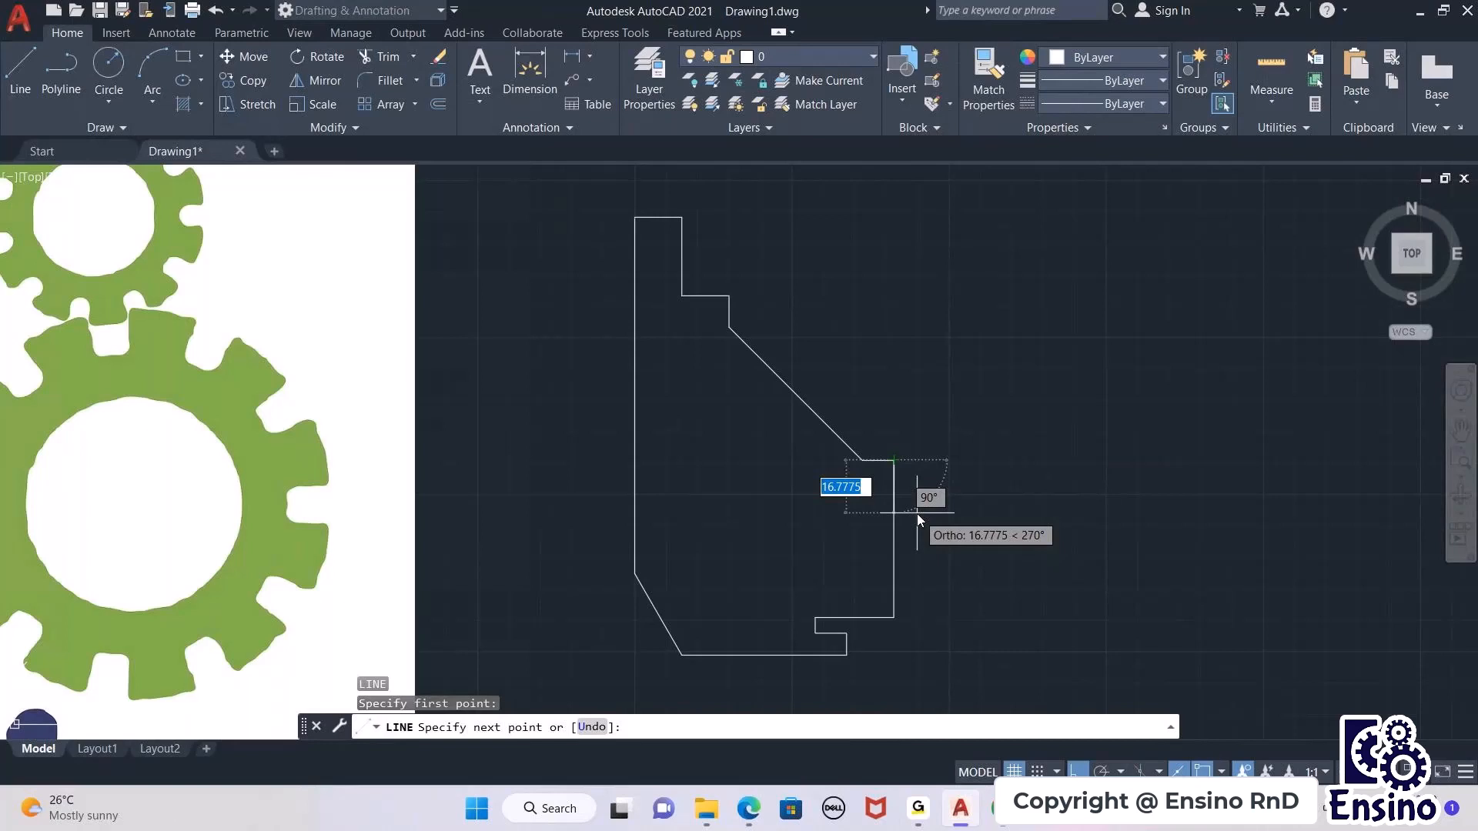
type("25")
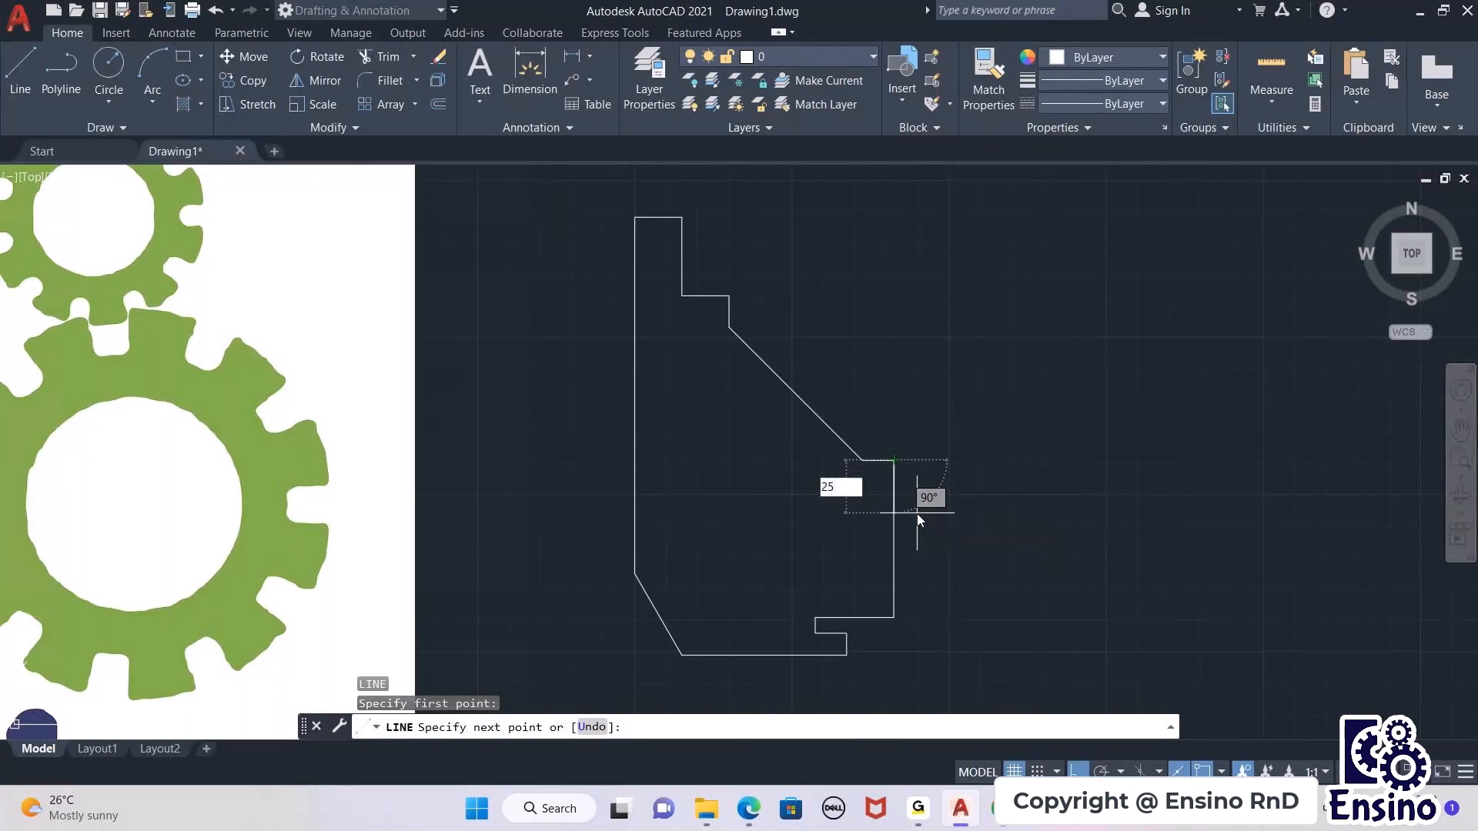
key("Return")
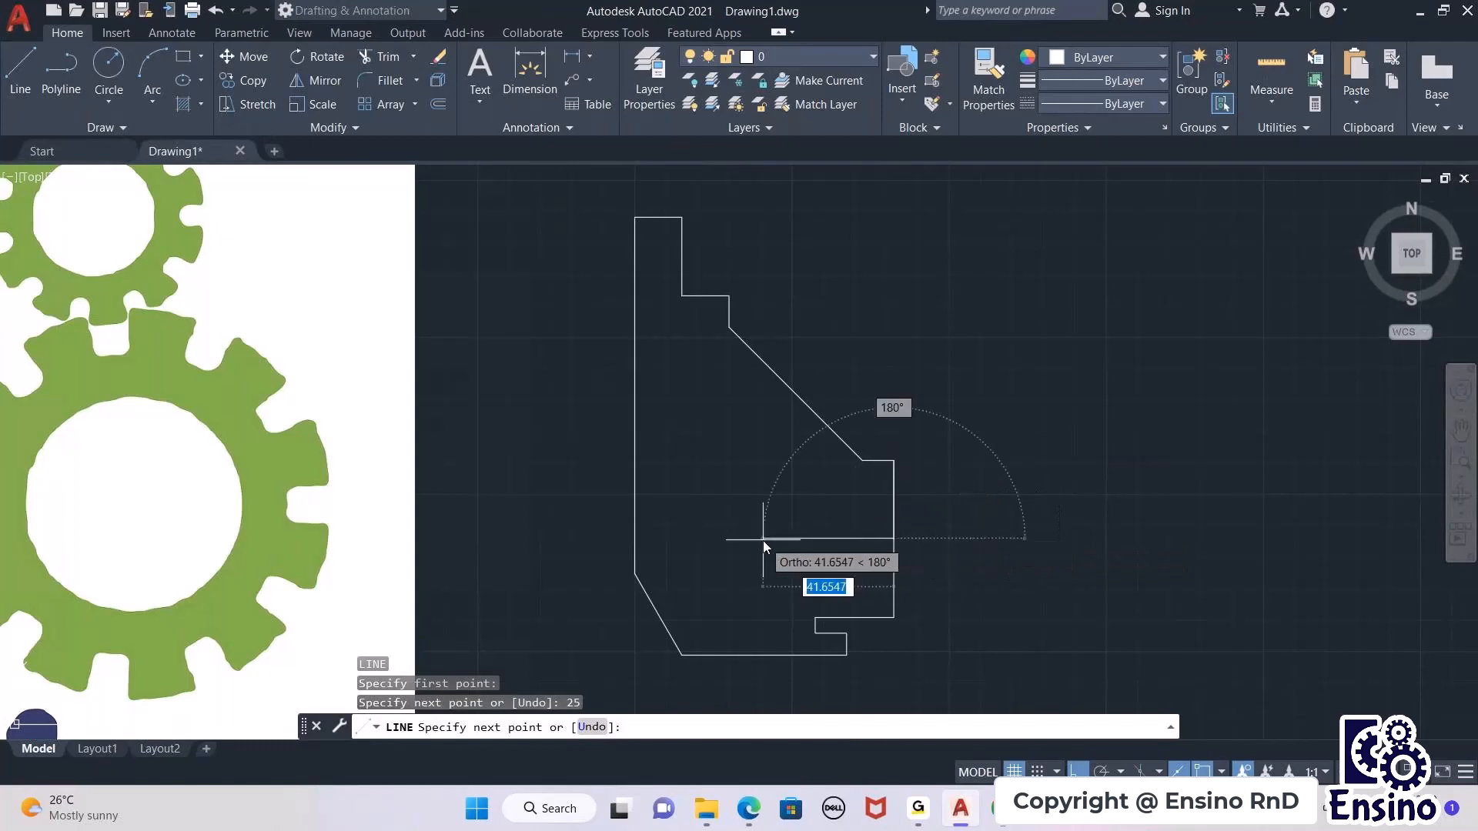
type("45")
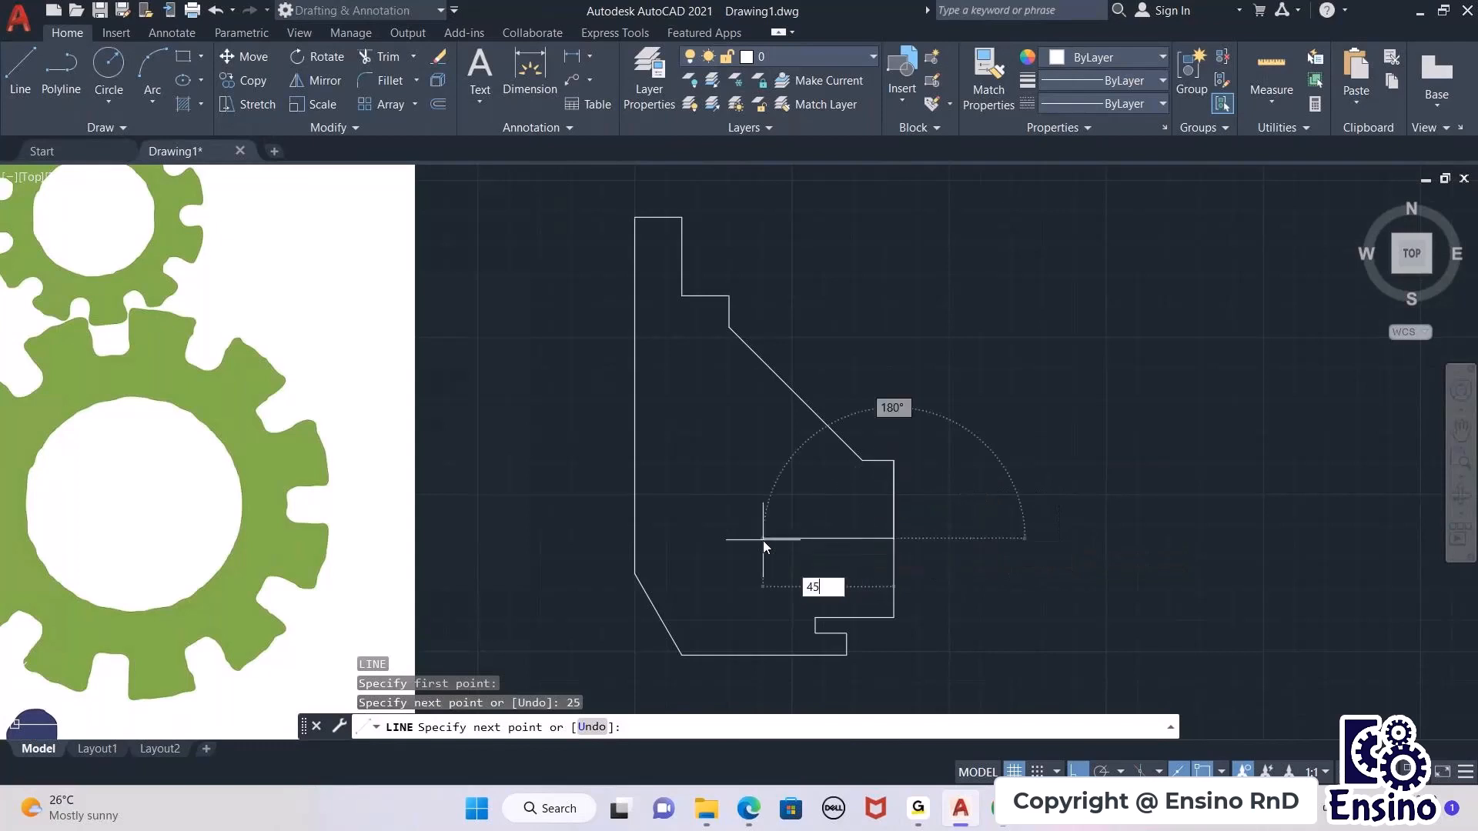
key("Return")
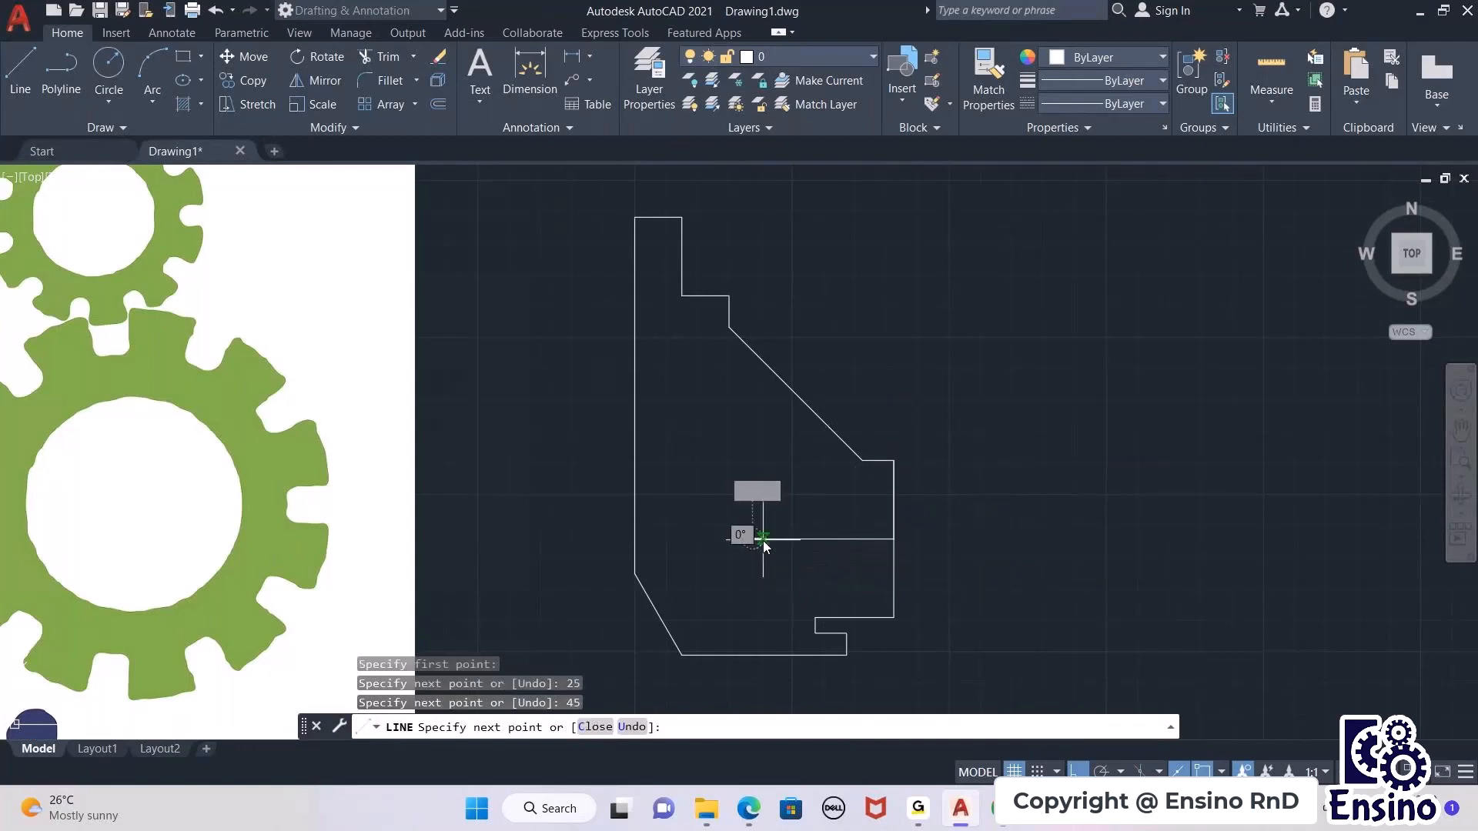
key("Escape")
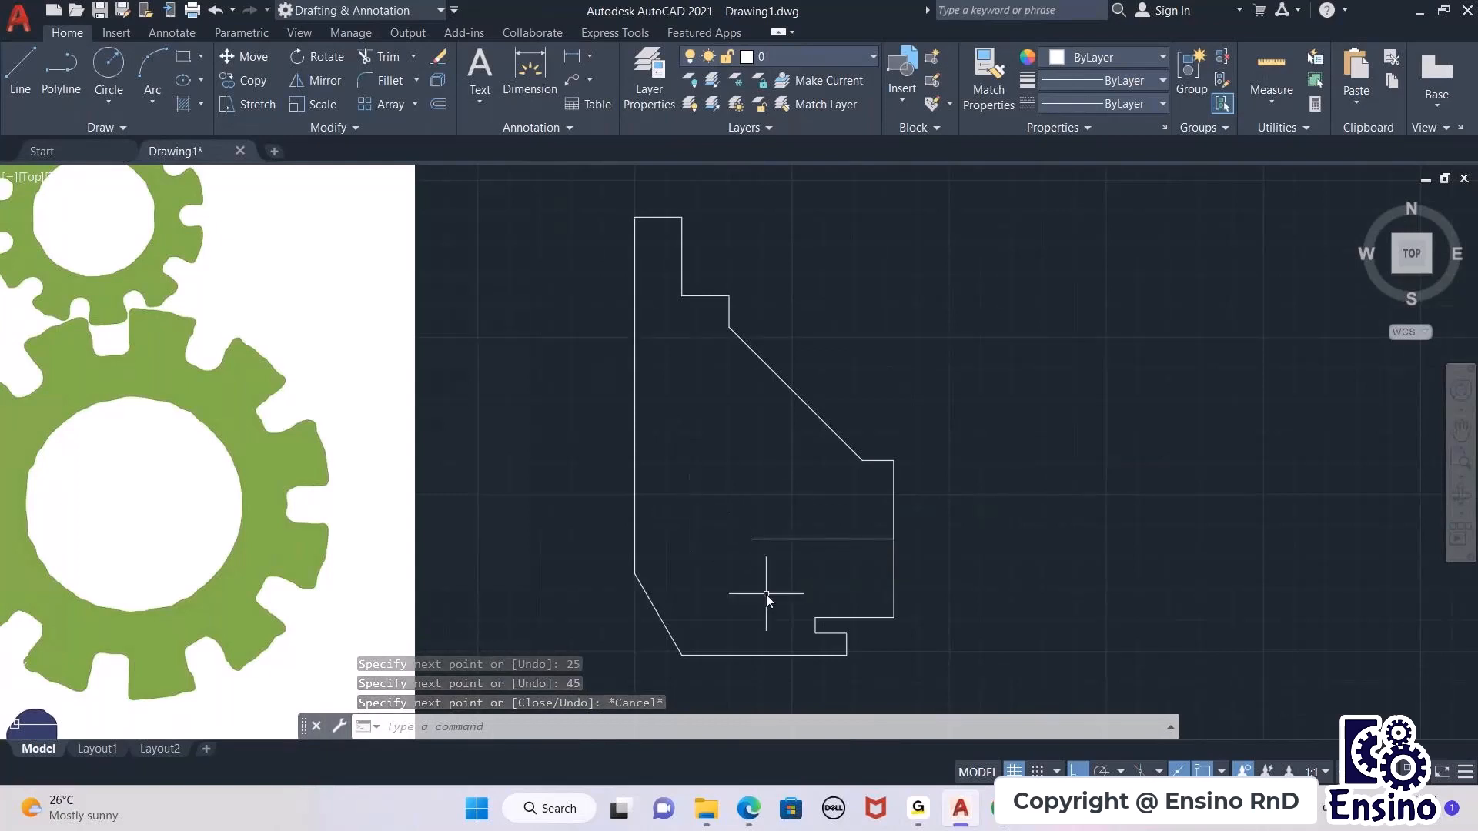
Step: Delete the 25-long vertical construction line that overlaps the outline's vertical edge
mouse_move(750, 541)
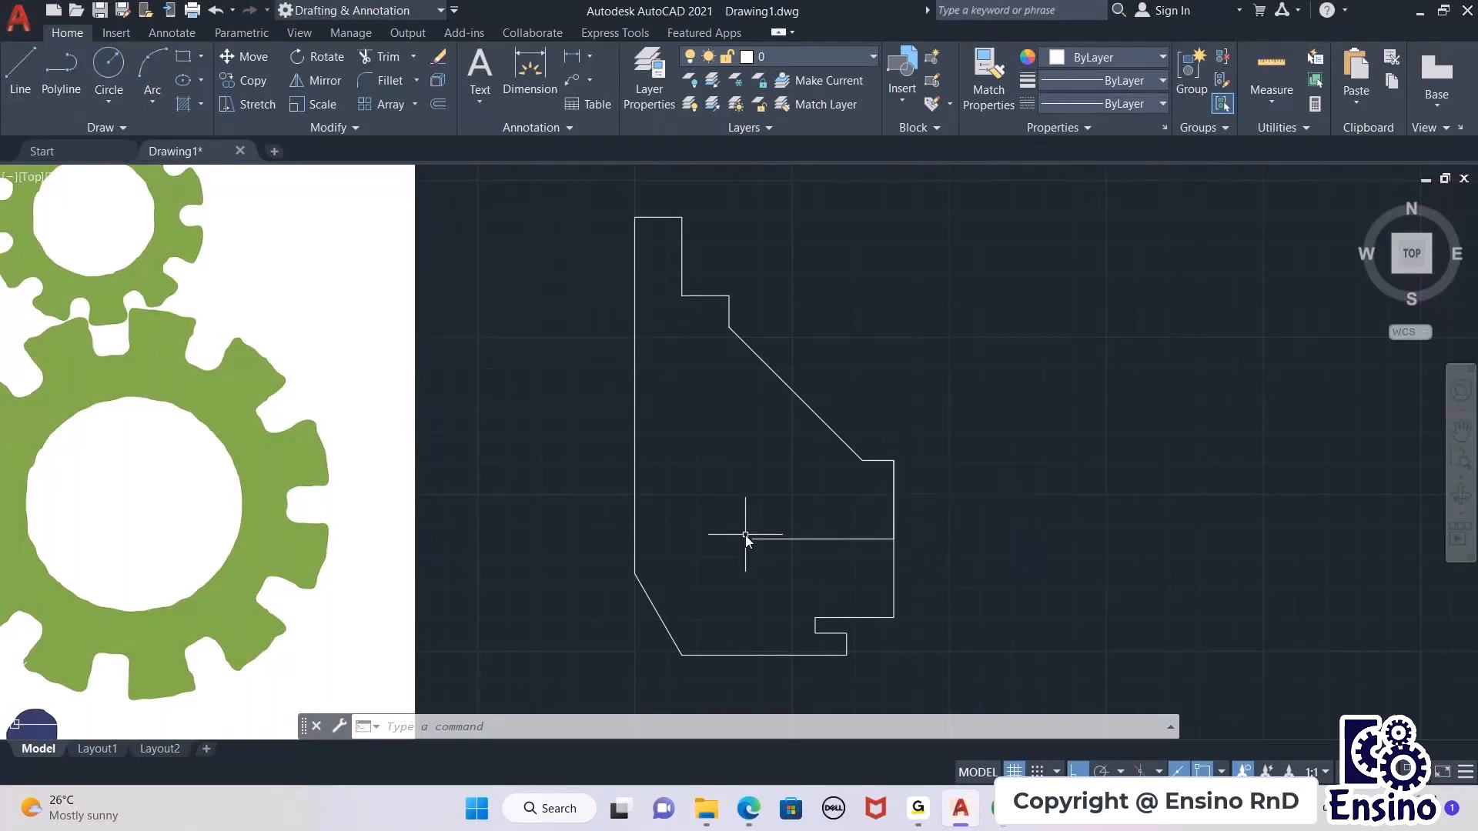
left_click(894, 512)
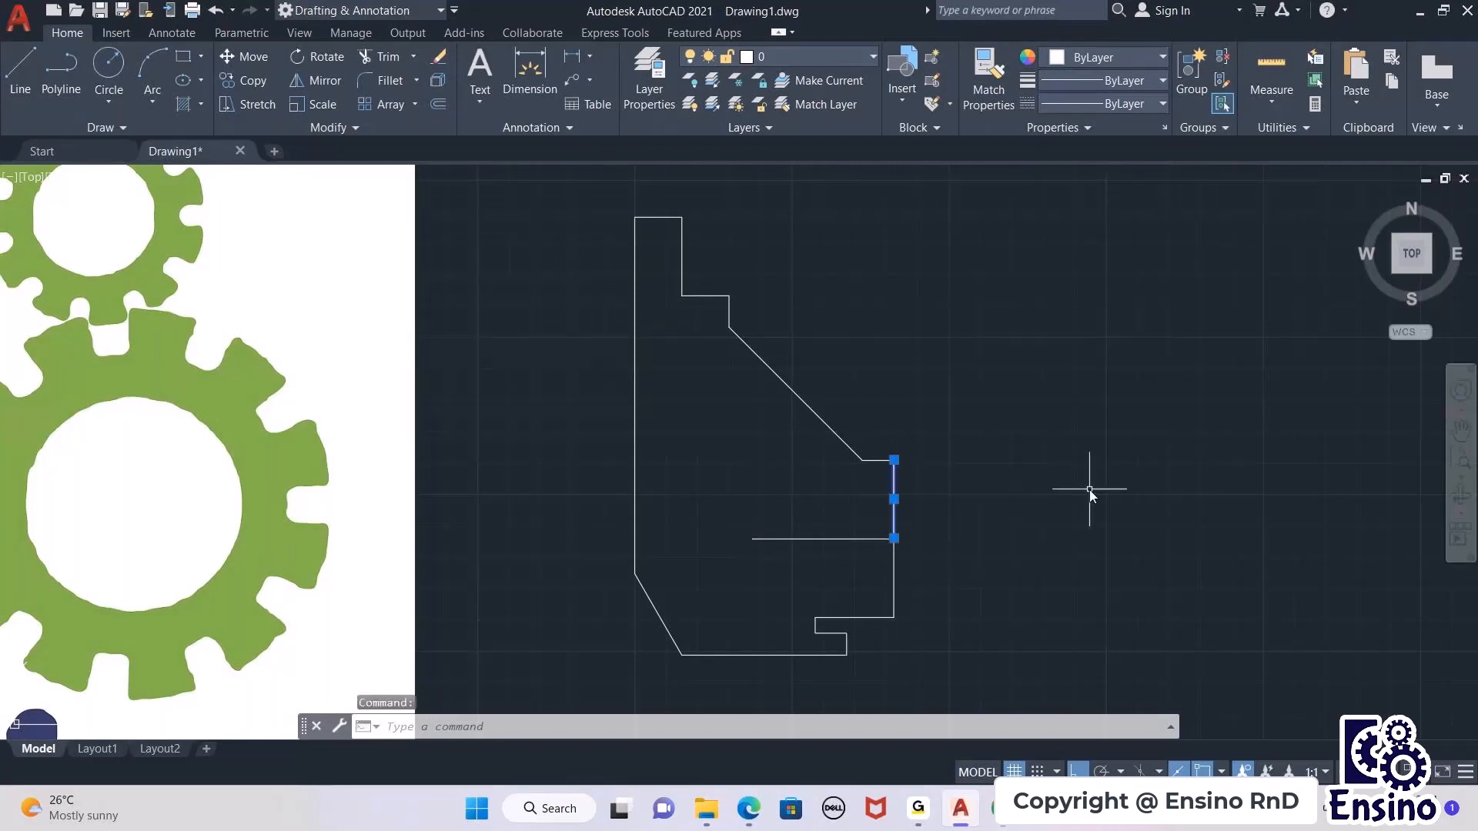
key("Delete")
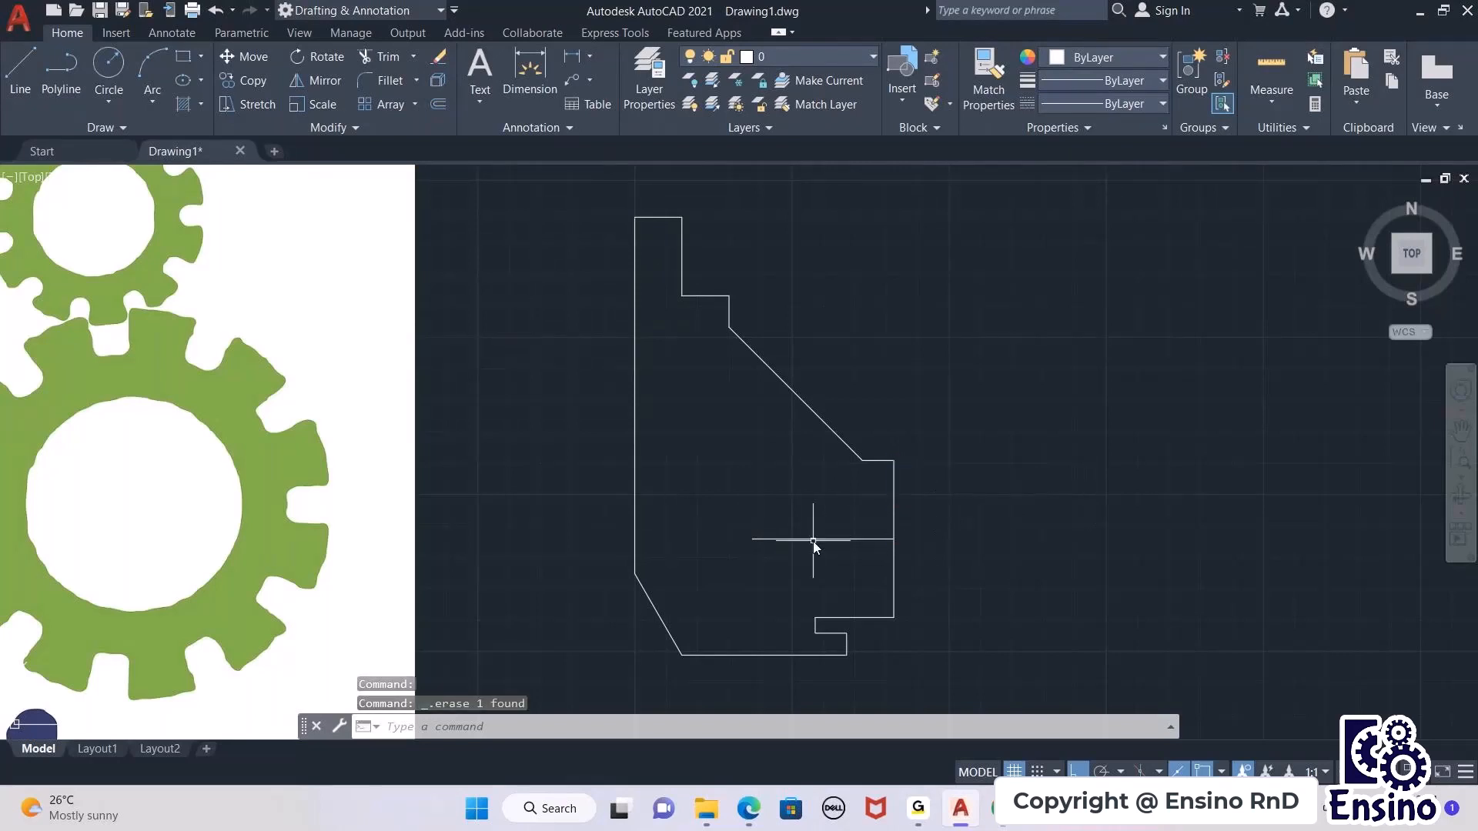
Step: Draw a circle of radius 10 centred on the inner end of the horizontal construction line
type("c")
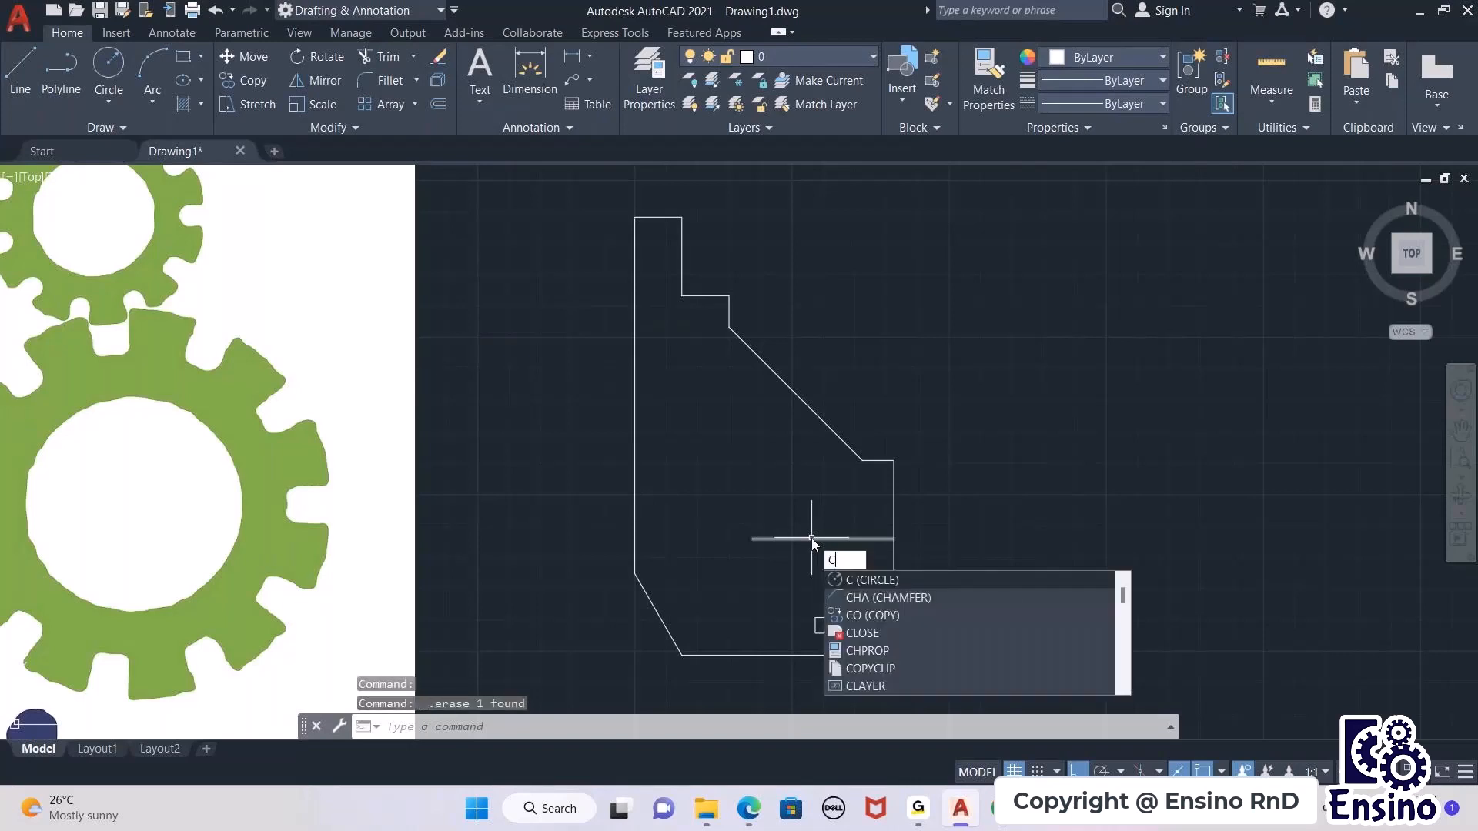
key("Return")
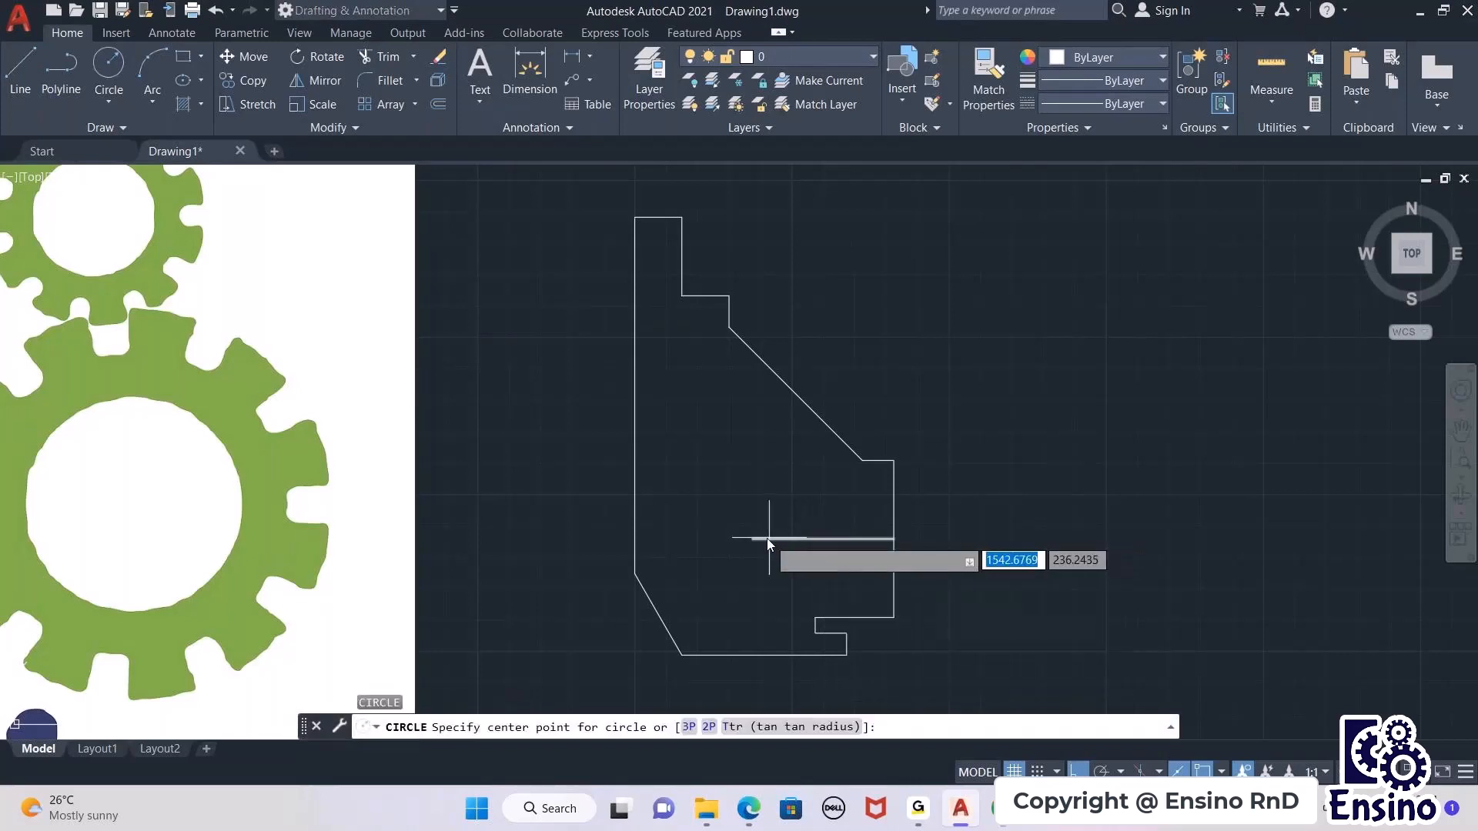
left_click(753, 539)
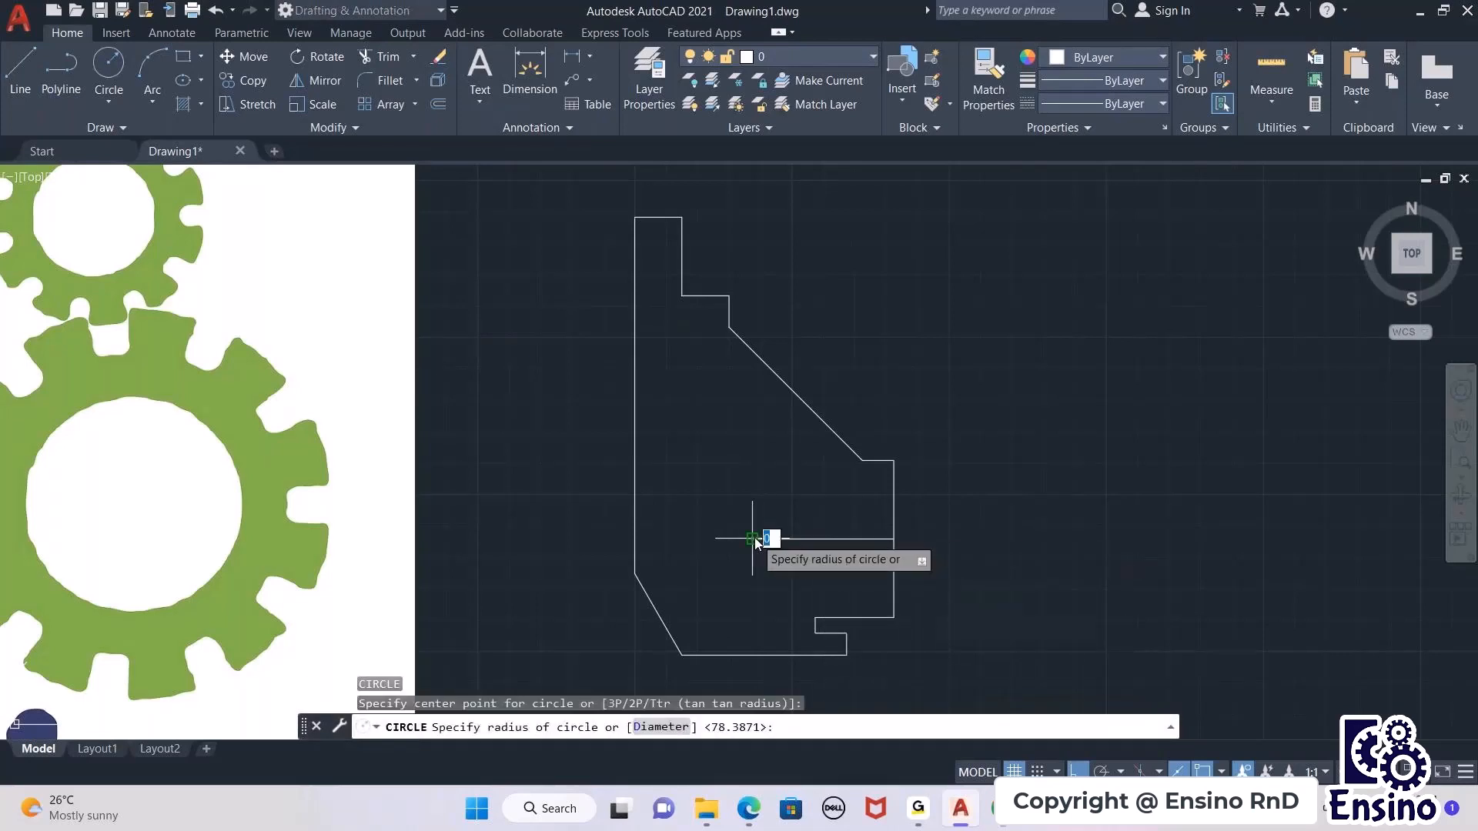
type("10")
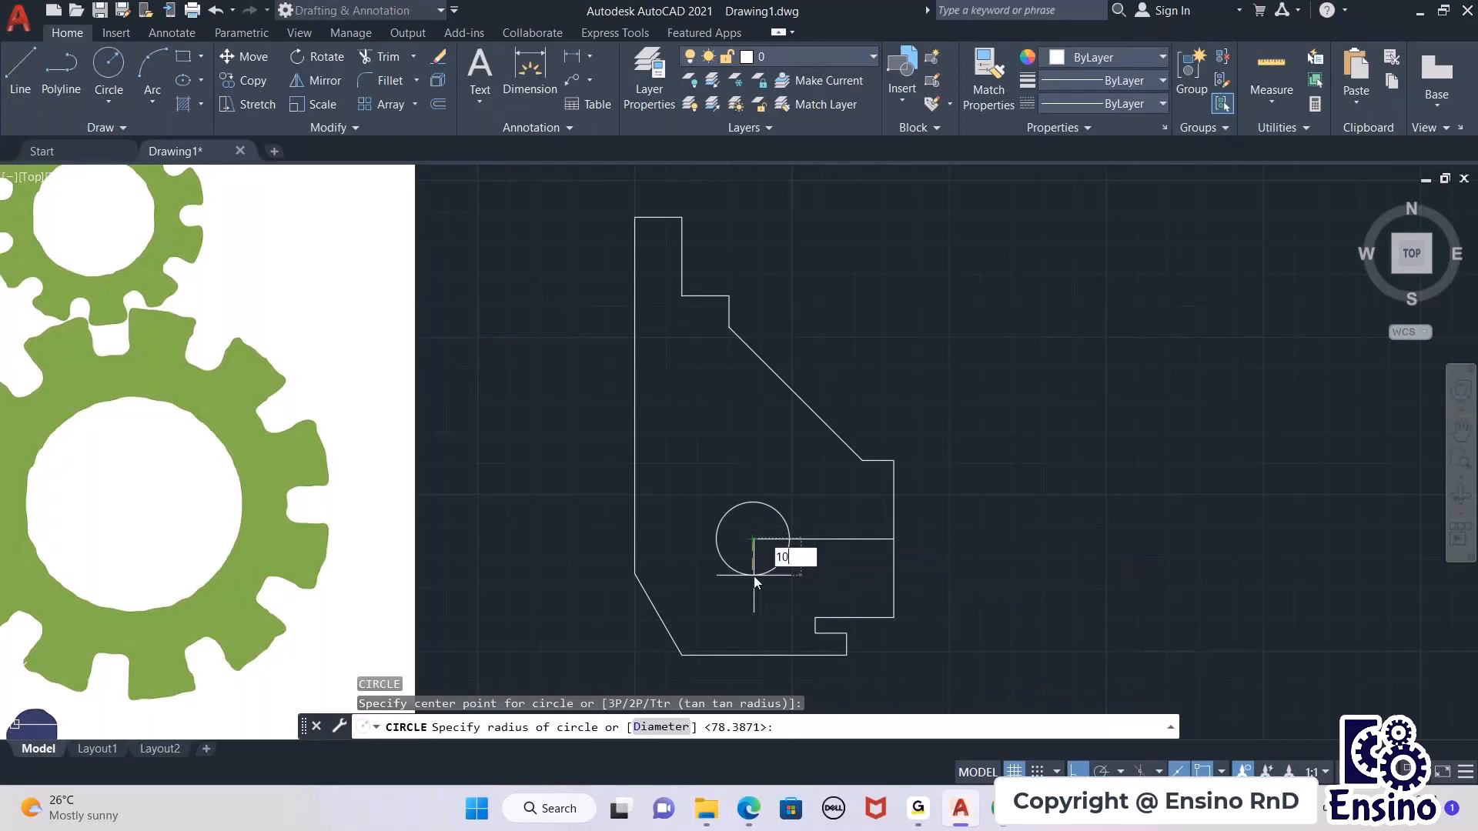
key("Return")
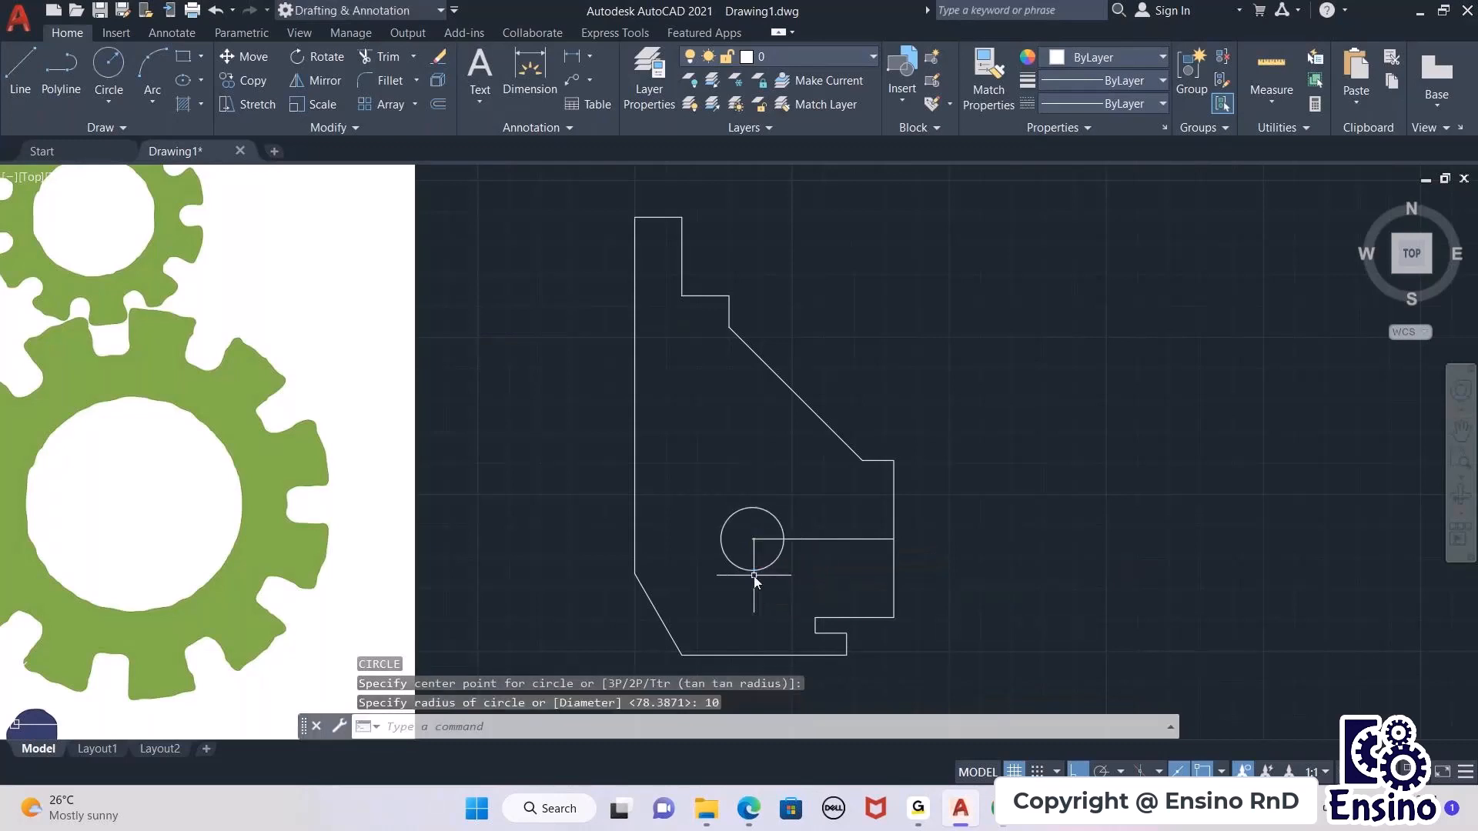
key("Escape")
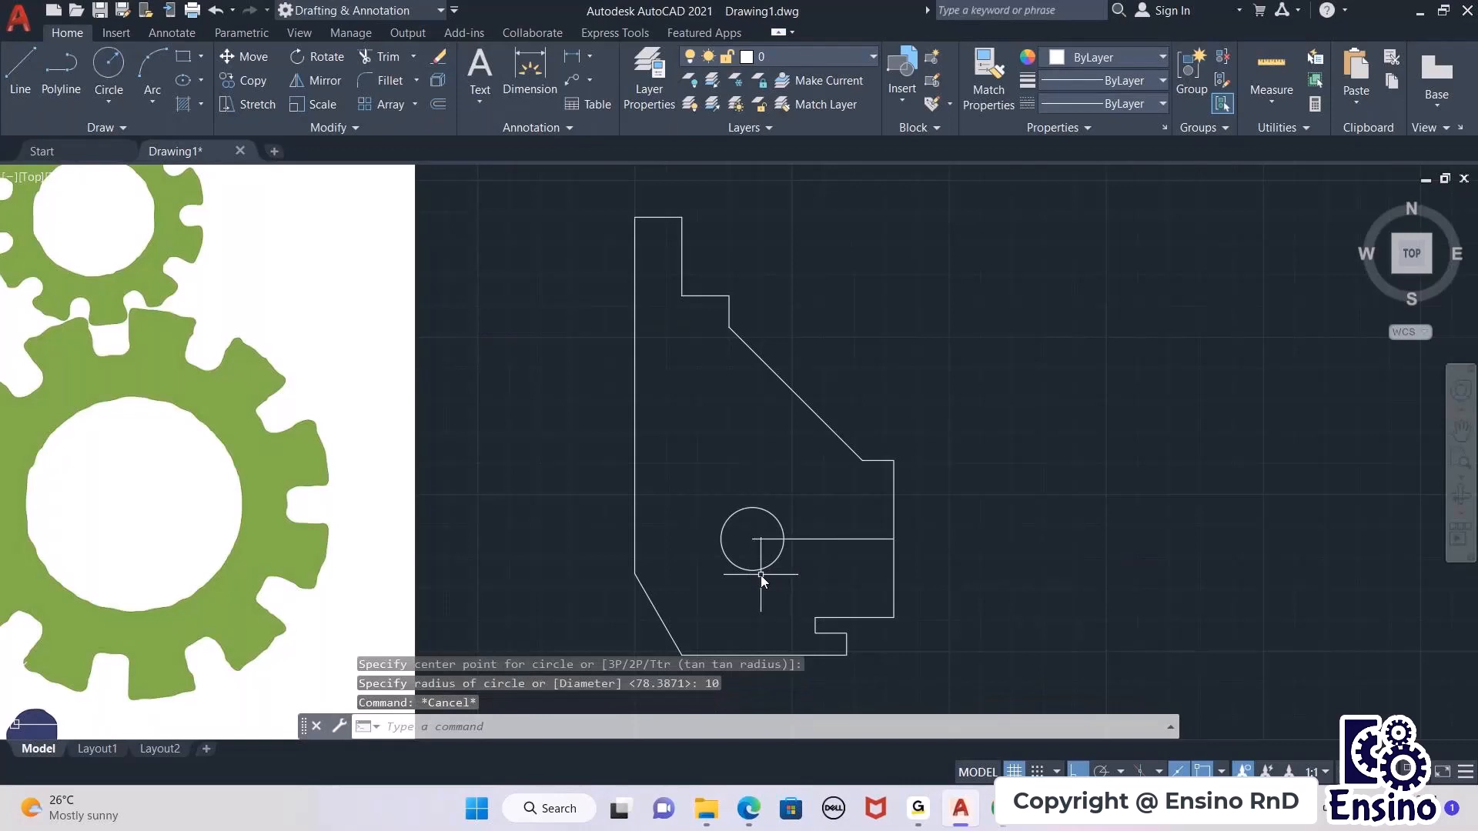
Step: Delete the horizontal construction line running from the circle's centre and undo that deletion
left_click(836, 539)
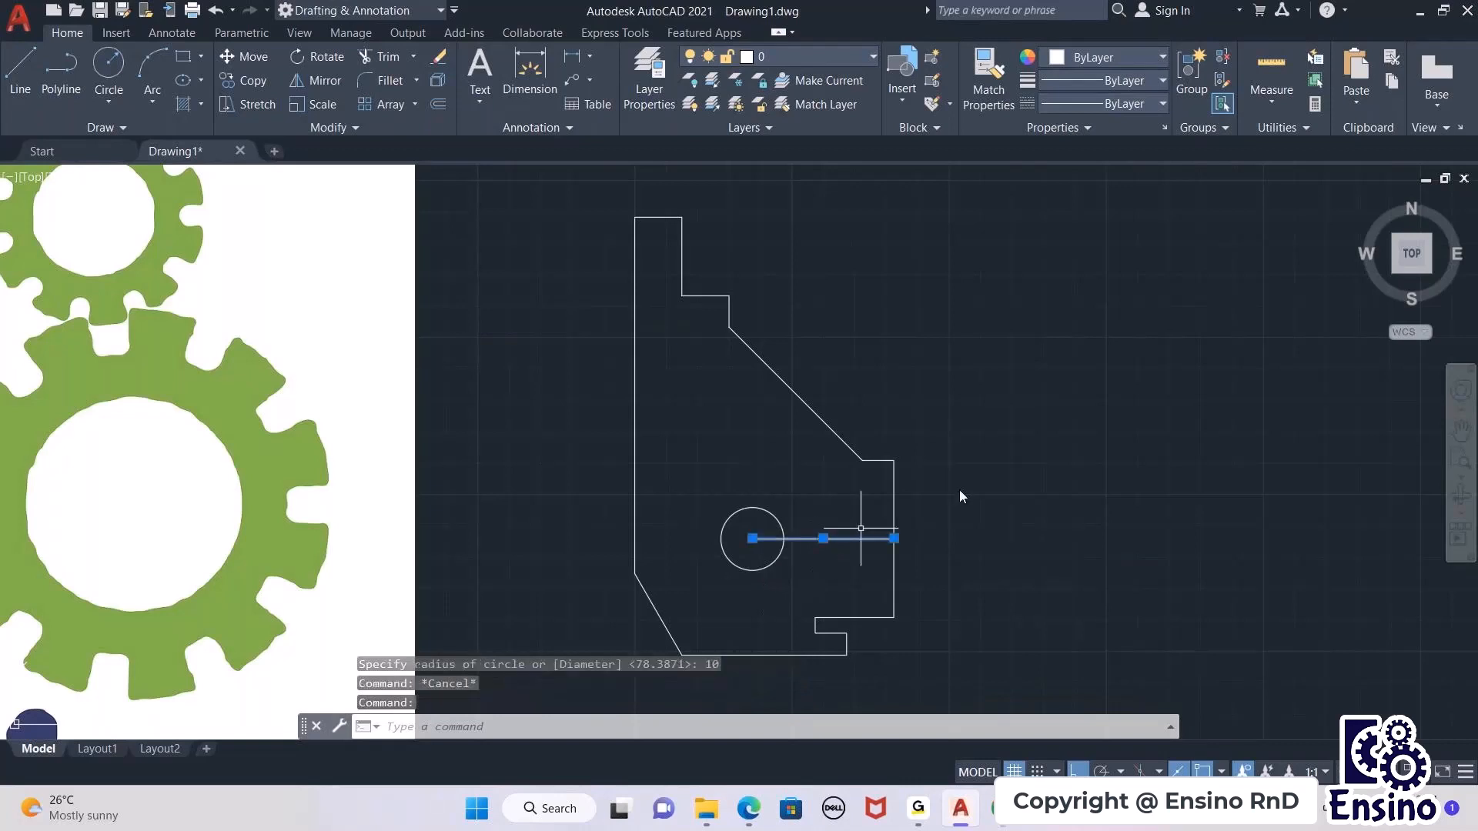
key("Delete")
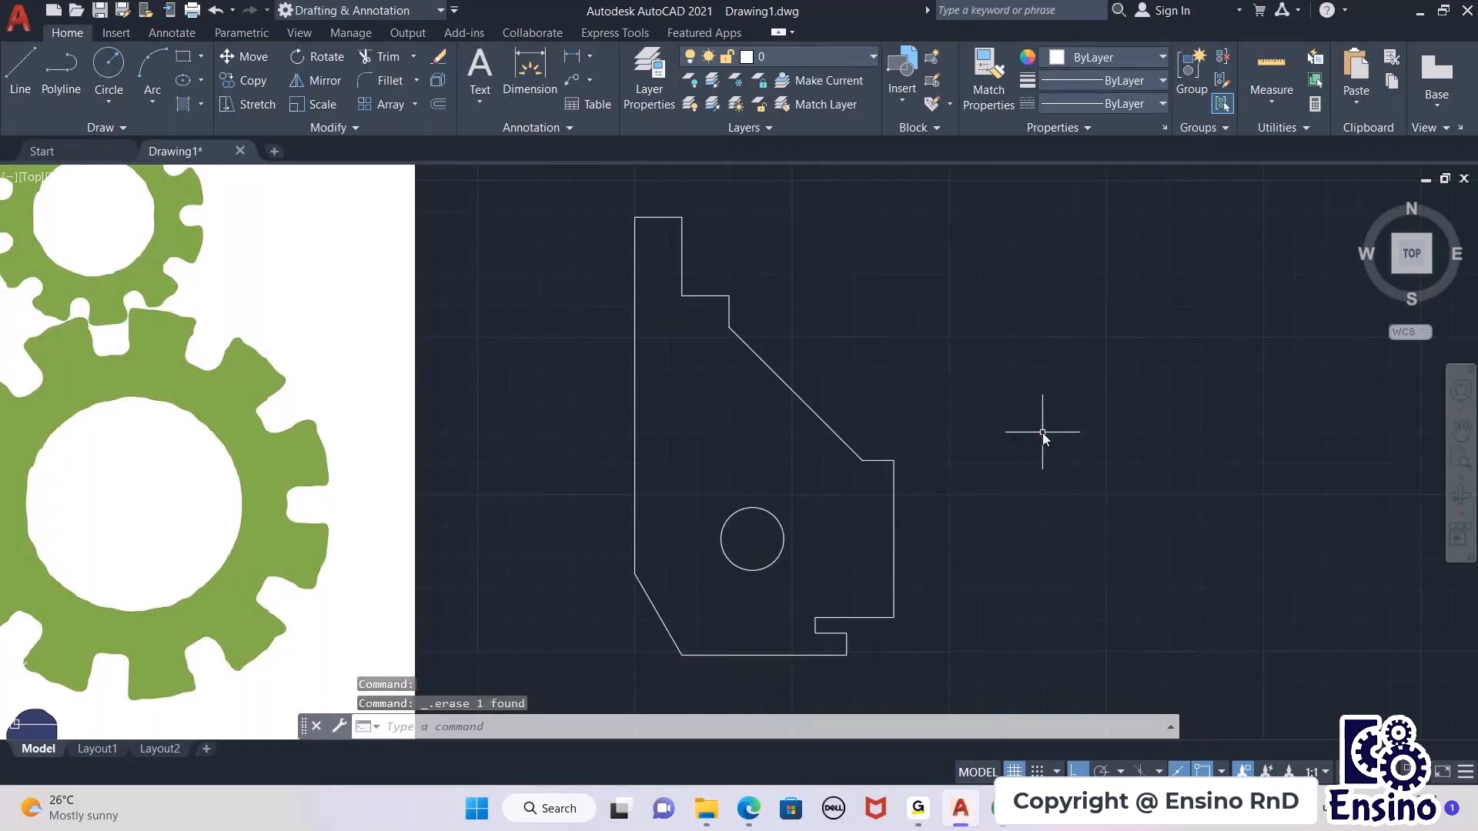
key("Escape")
key("Escape")
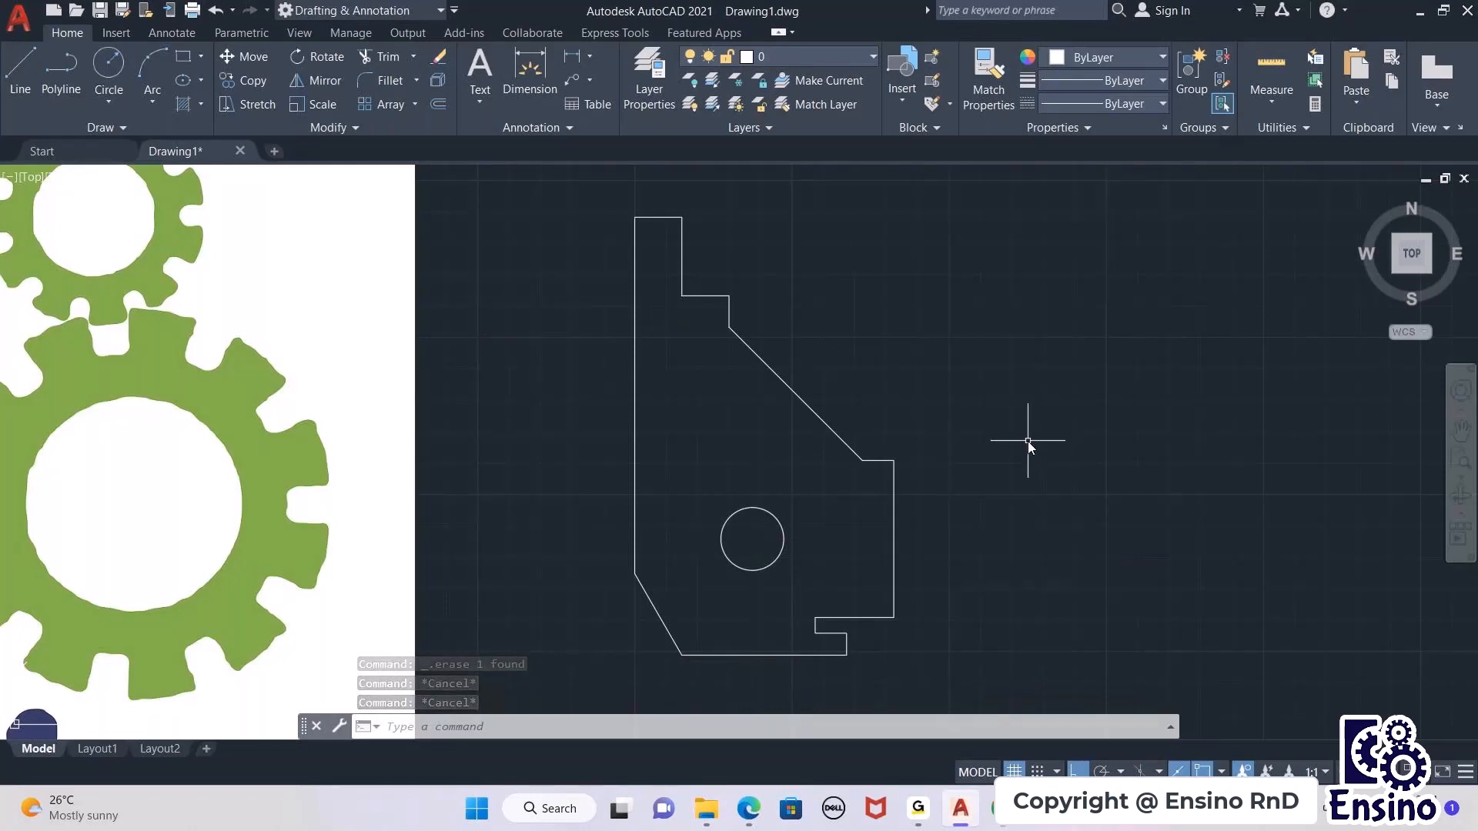
key("ctrl+z")
Step: Remove the horizontal construction line between the circle's centre and the outline with the ERASE command
type("erase")
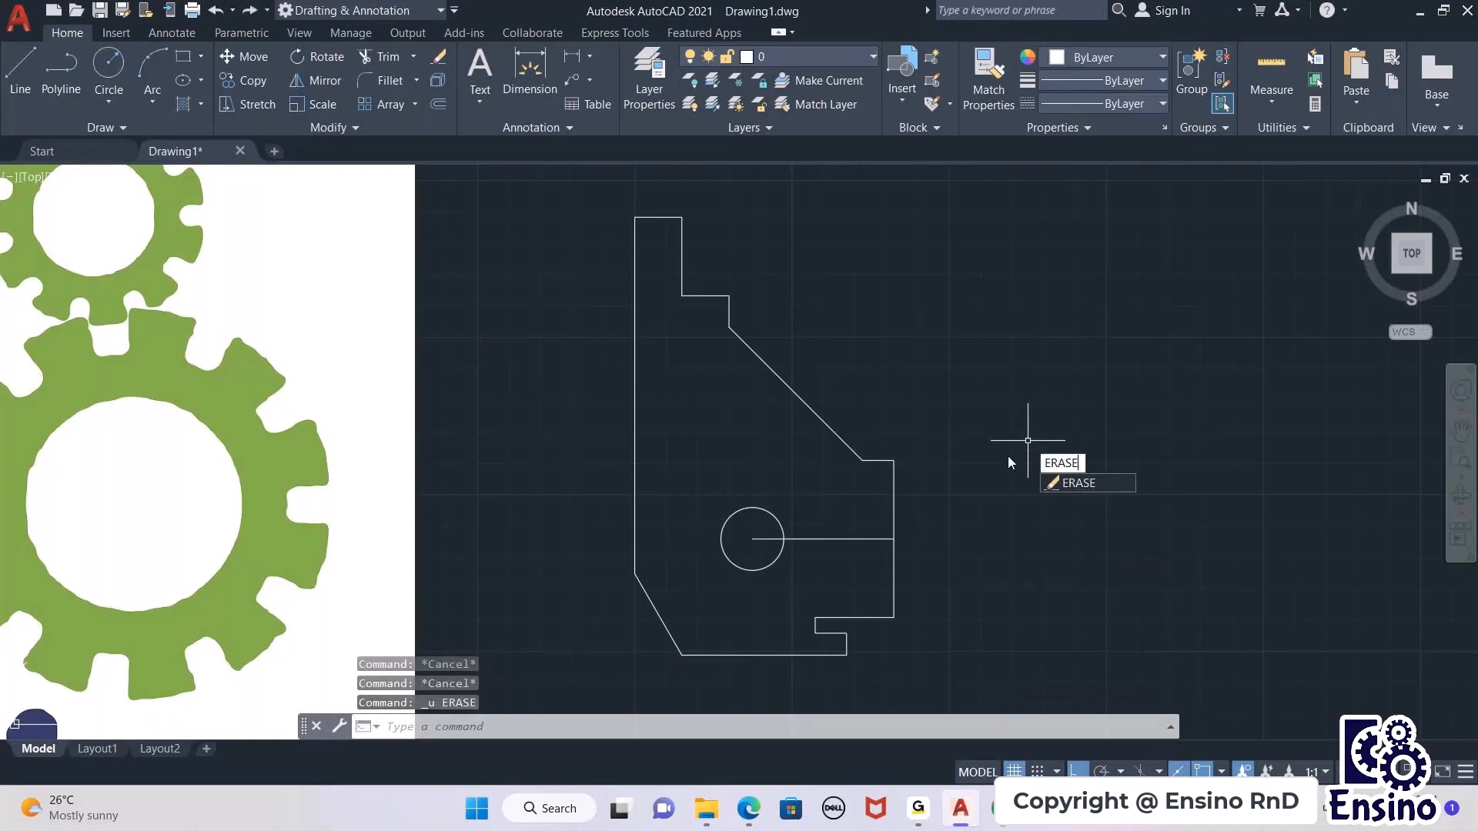
key("Return")
left_click(847, 541)
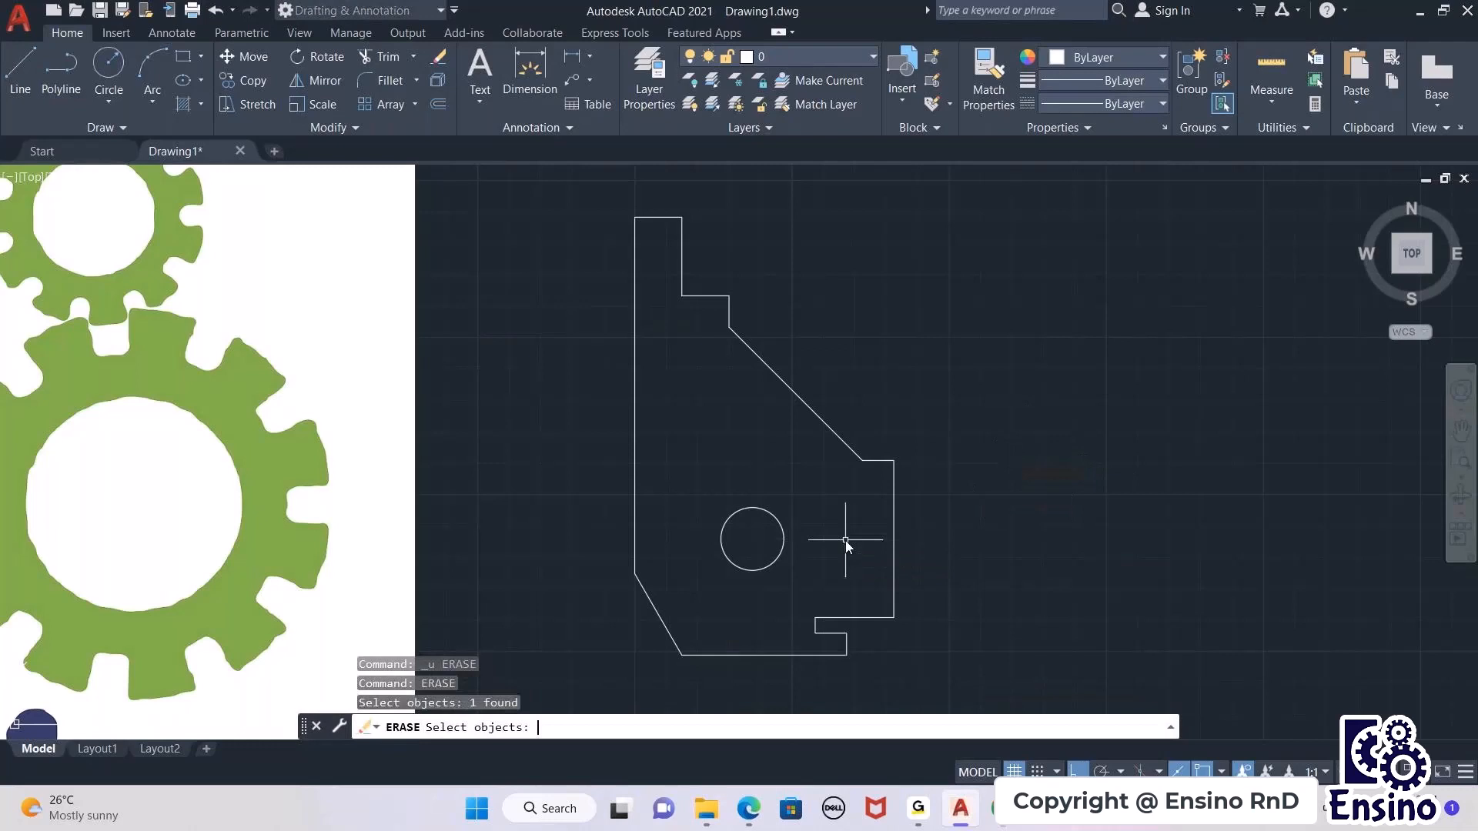
key("Return")
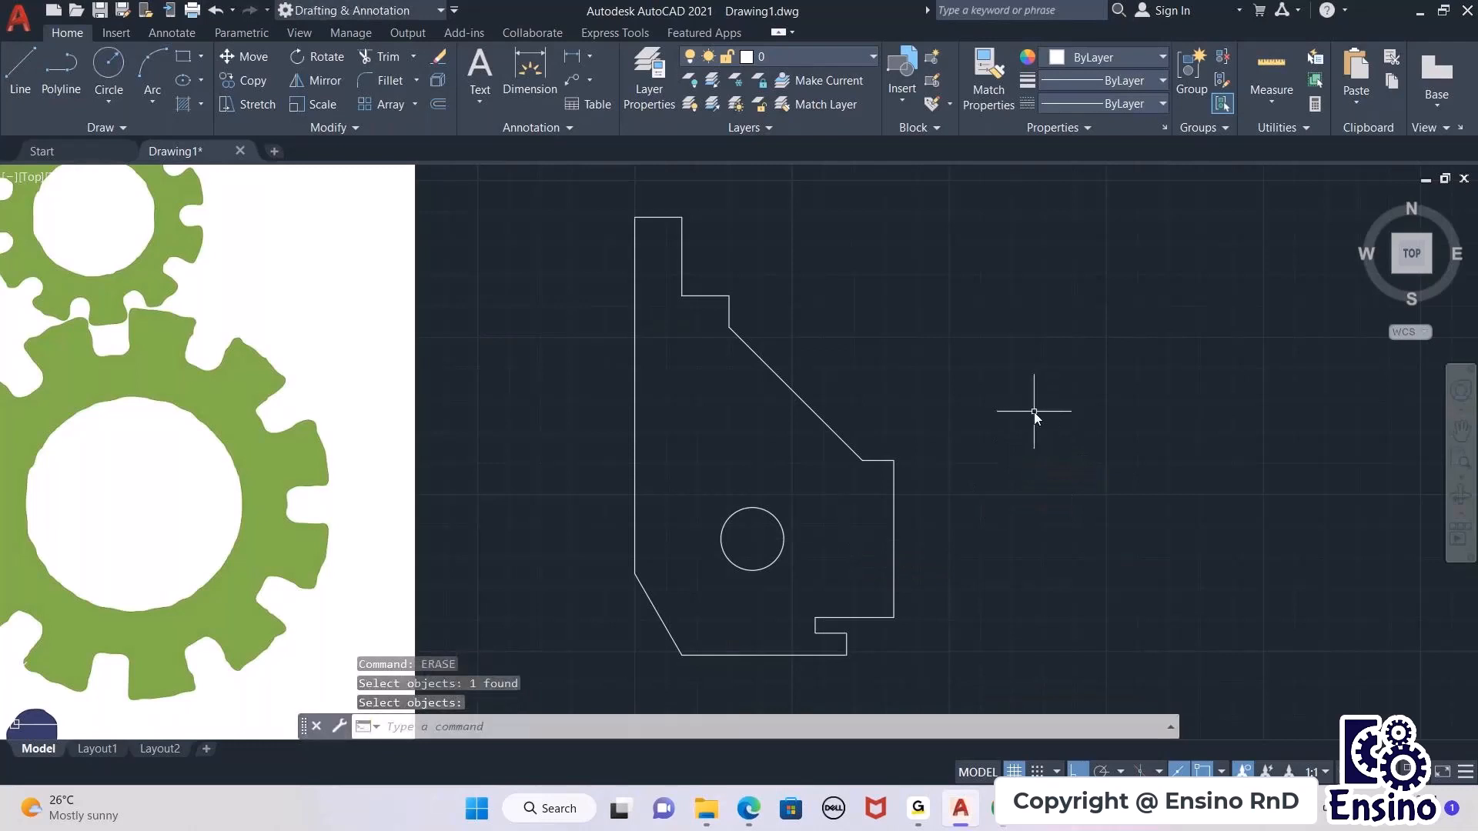
key("Escape")
key("Escape")
key("Escape")
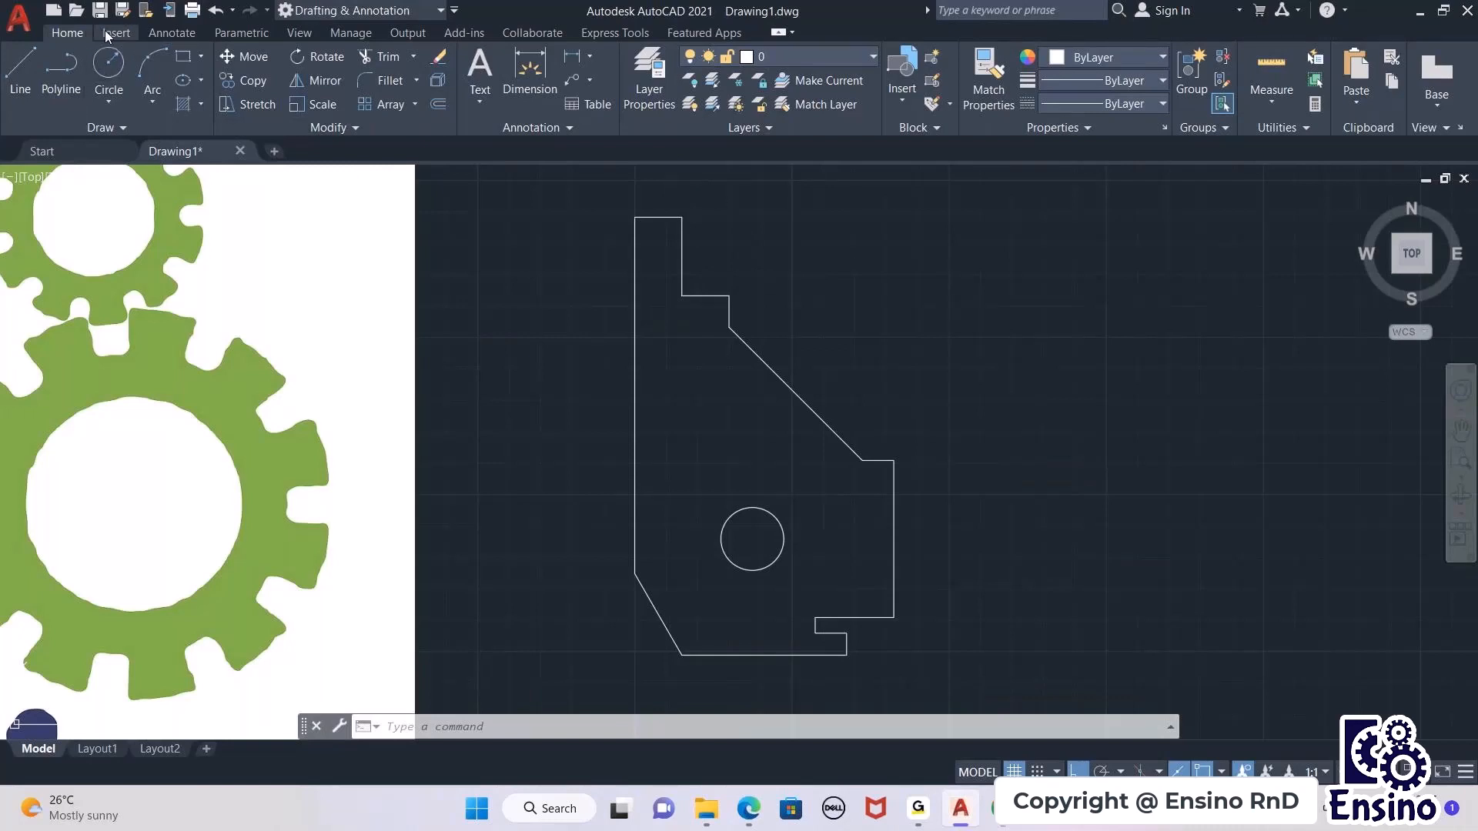
Step: Set the current dimension style to Standard for annotating the profile
left_click(165, 32)
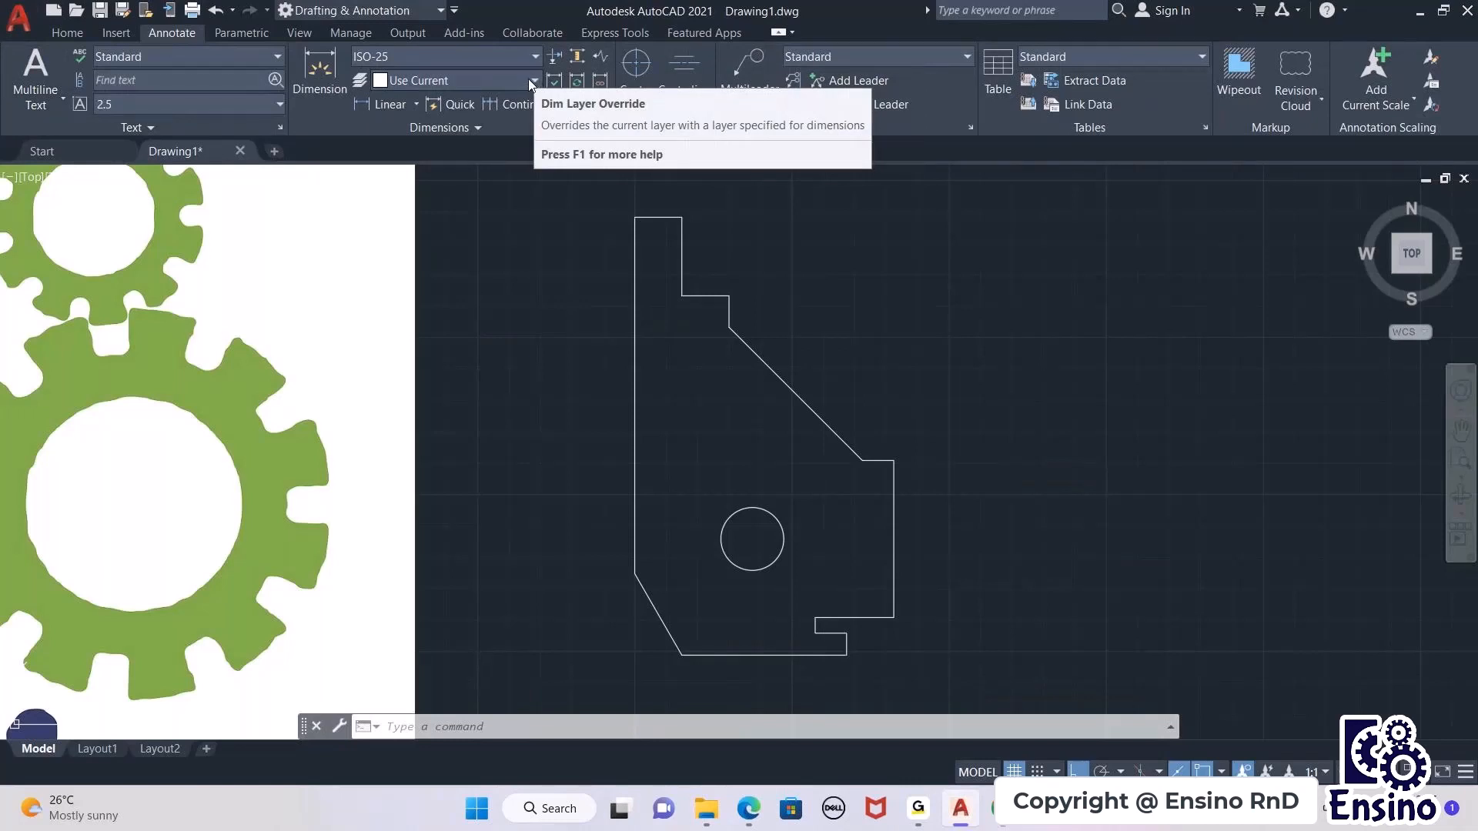
left_click(408, 53)
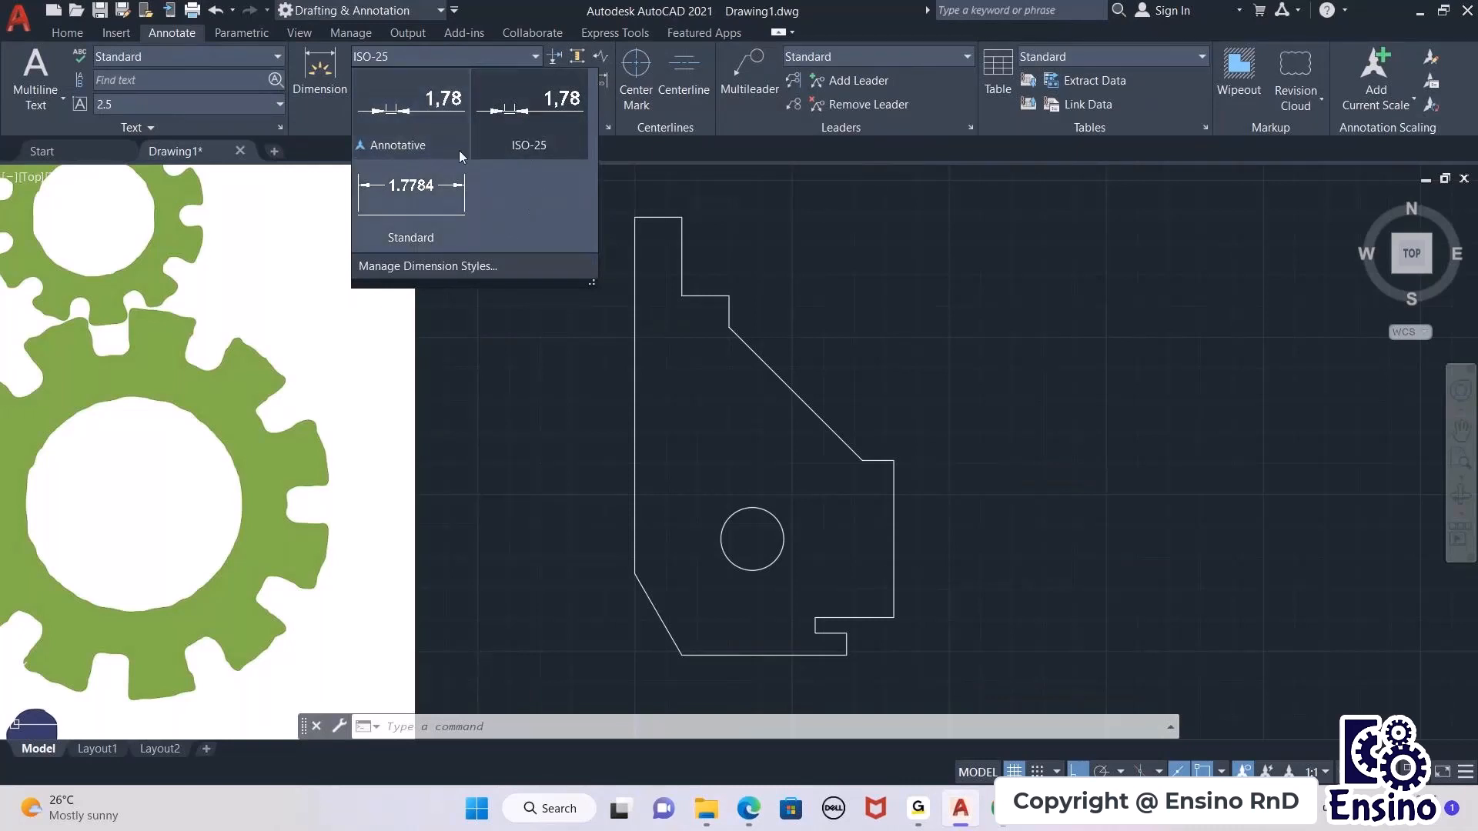
left_click(436, 194)
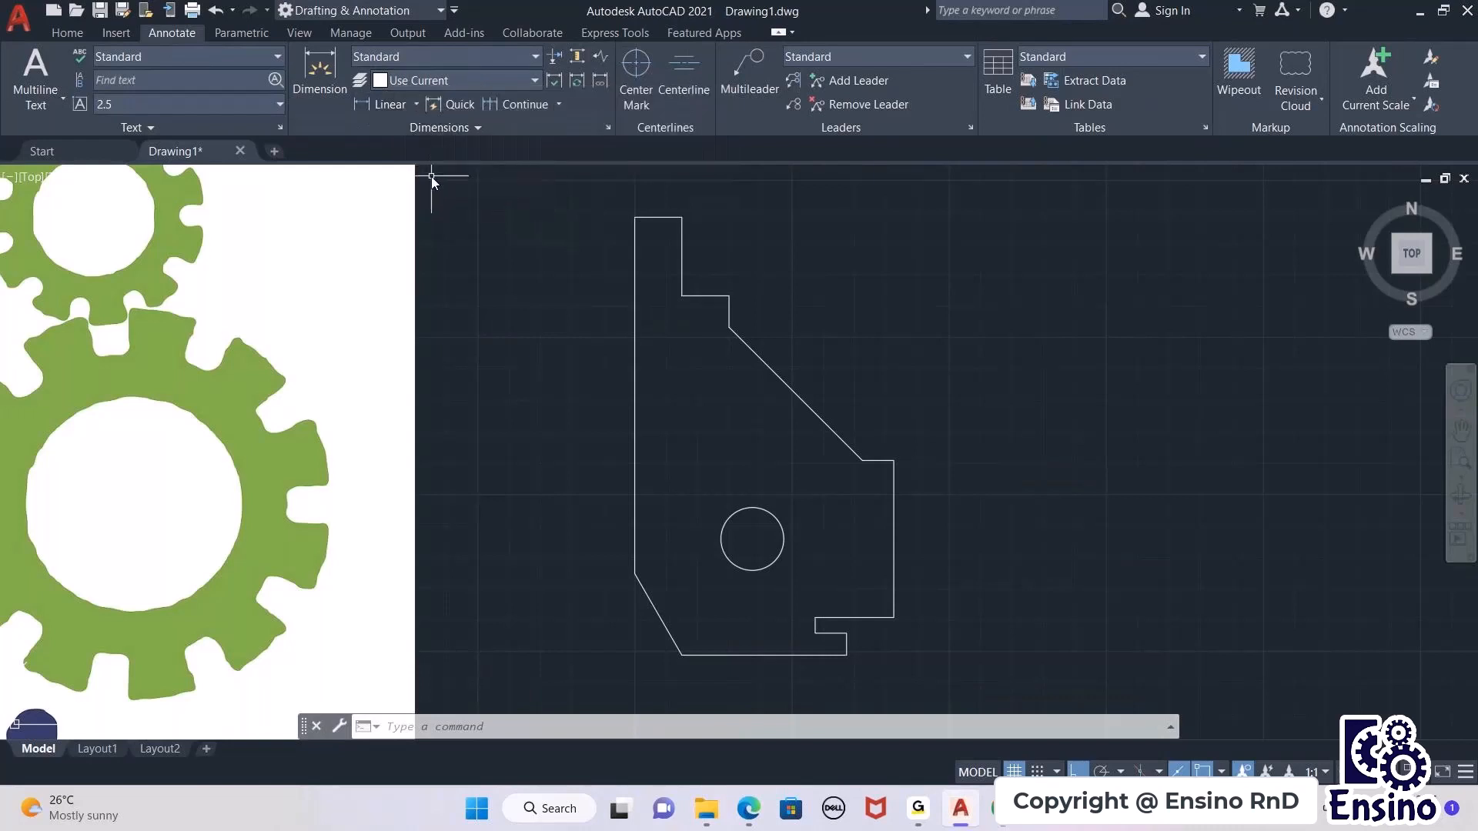
Step: Dimension the profile's long vertical edge between its two endpoints, placing the dimension line outside the outline, and end the Dimension command
left_click(332, 90)
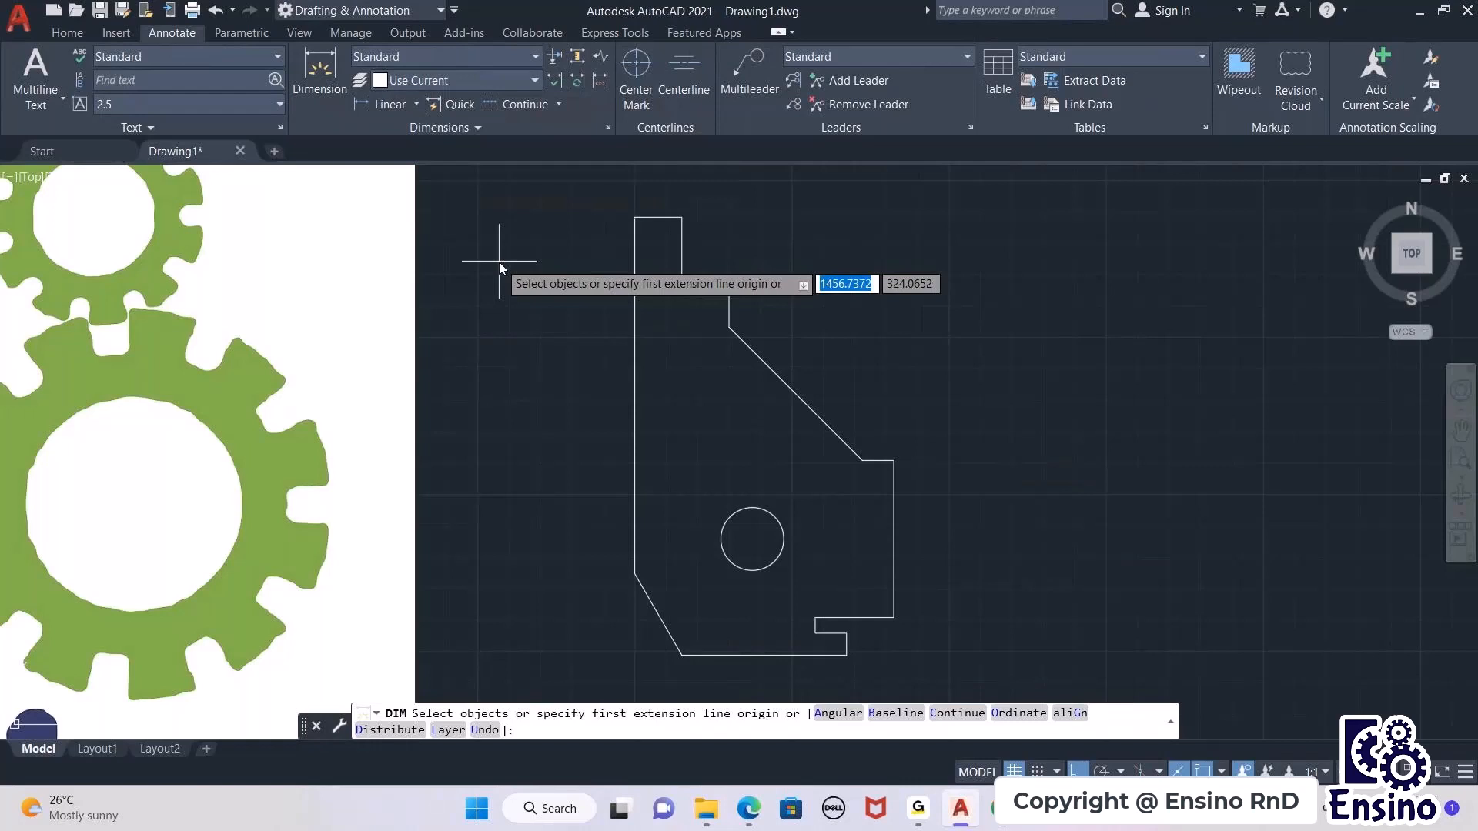
left_click(635, 217)
key("Return")
left_click(636, 218)
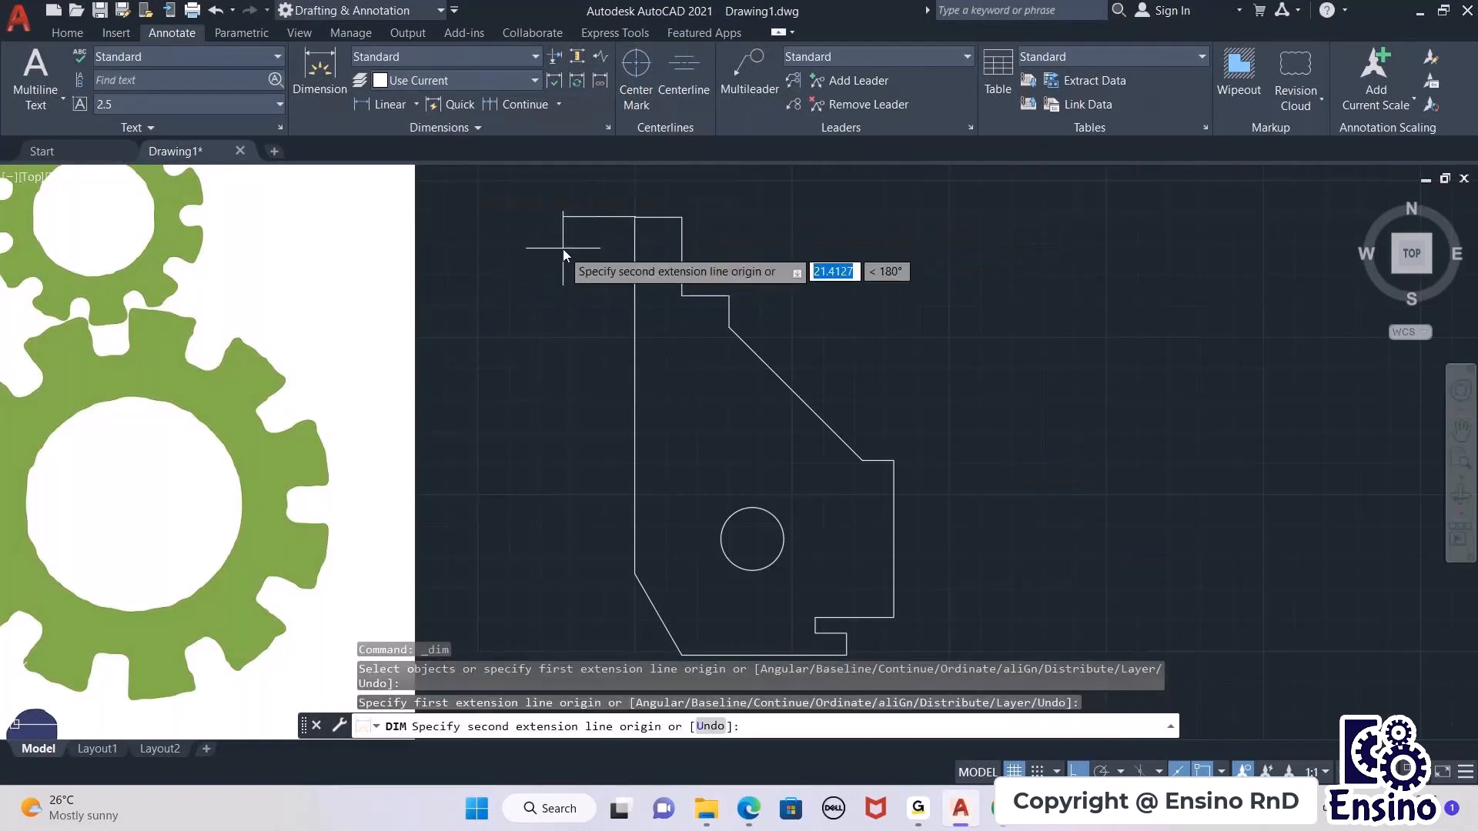
left_click(635, 574)
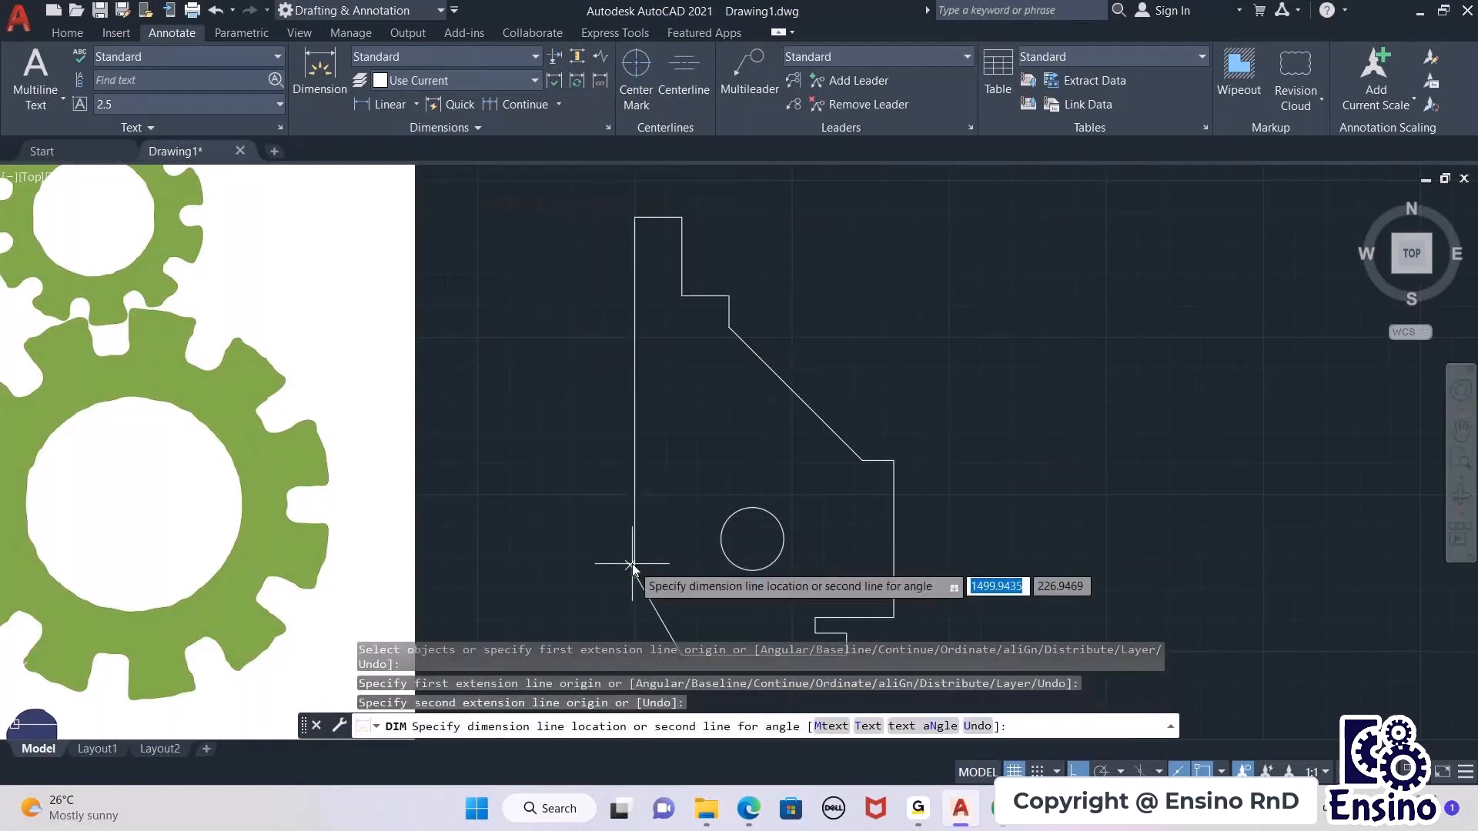
left_click(590, 391)
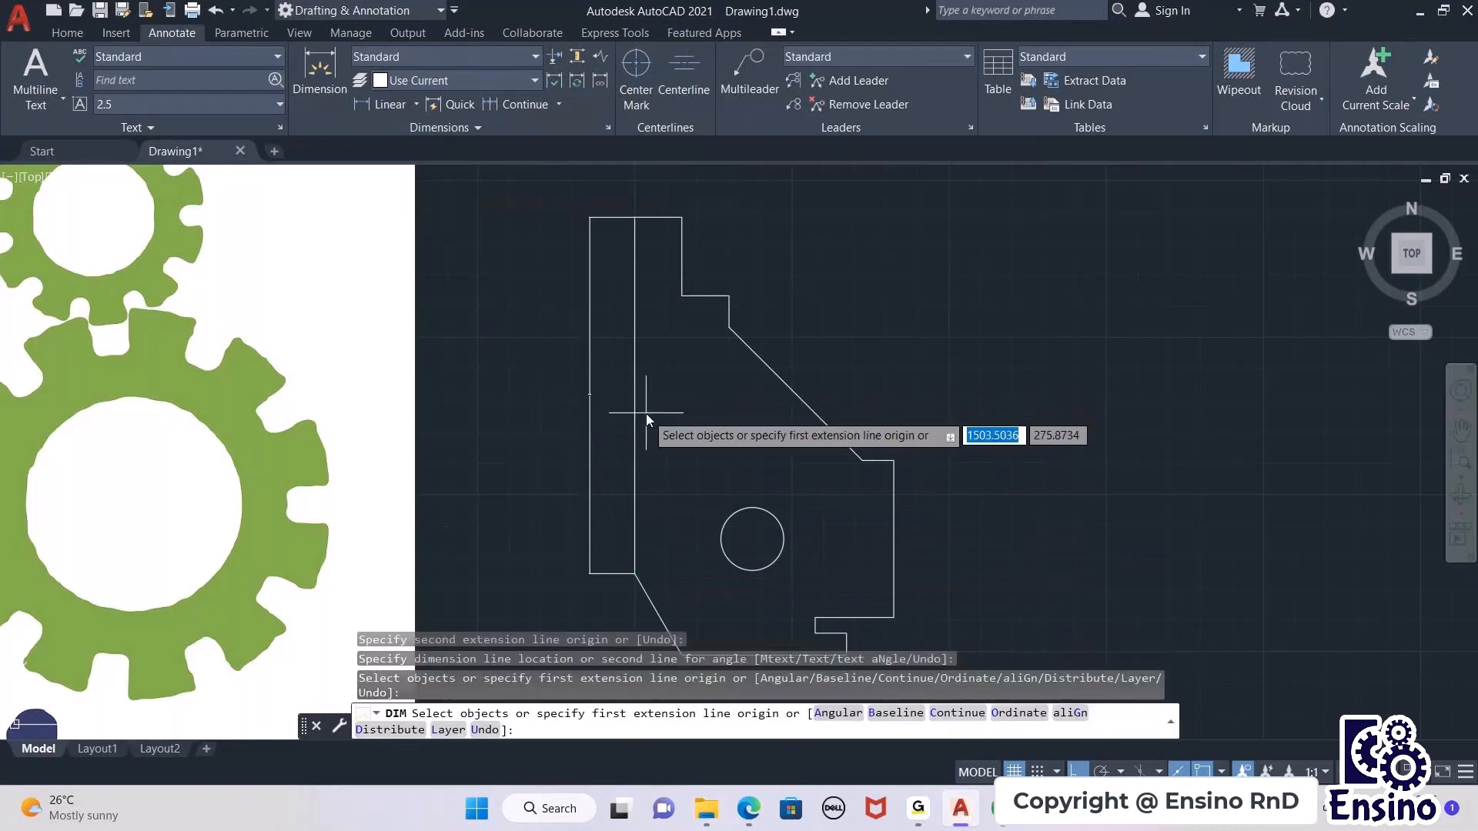
key("Escape")
key("Escape")
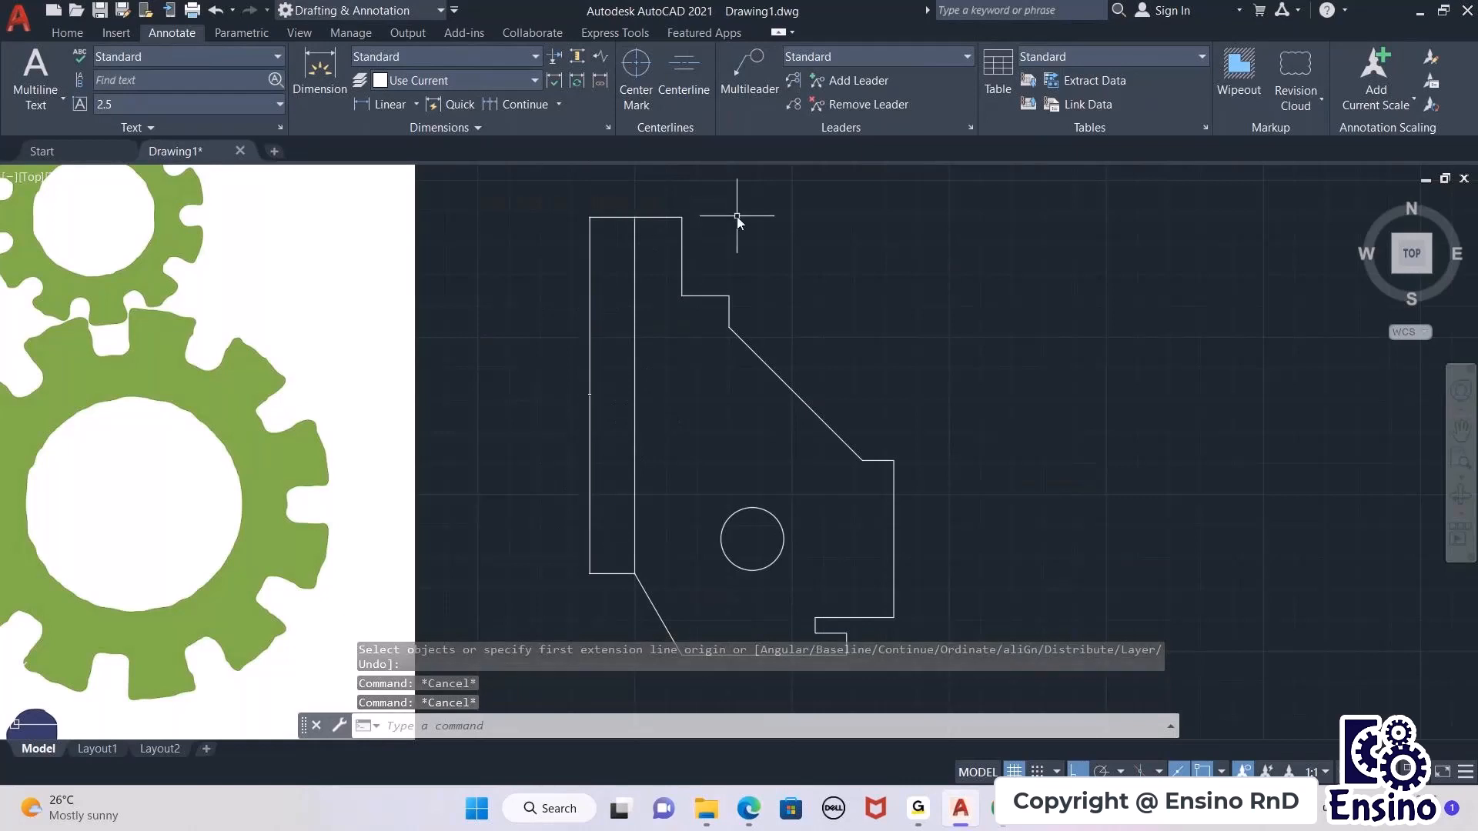
Step: Examine the text of the long vertical edge's dimension up close
scroll(599, 395, "up", 2)
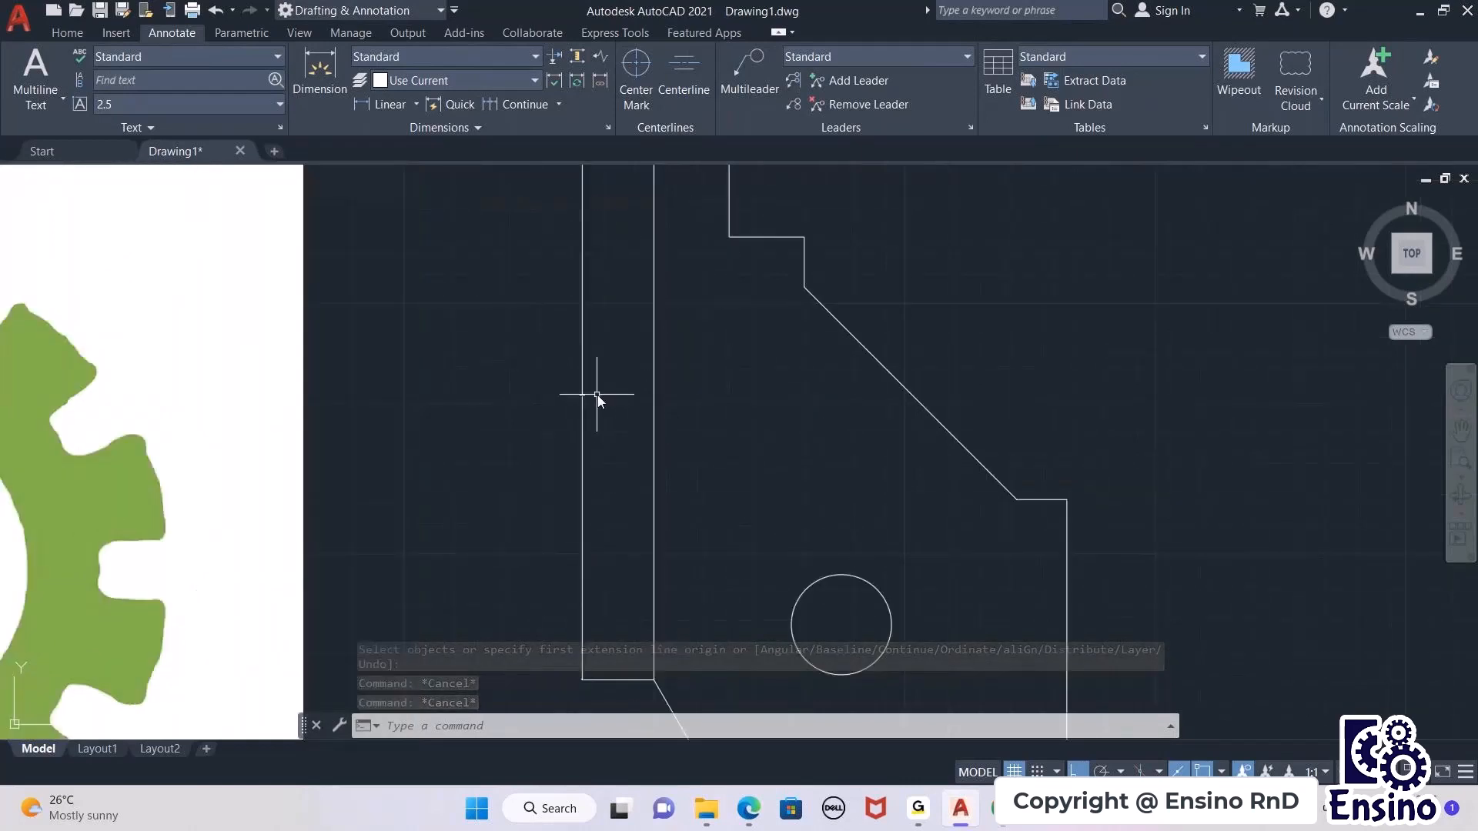
scroll(598, 395, "up", 5)
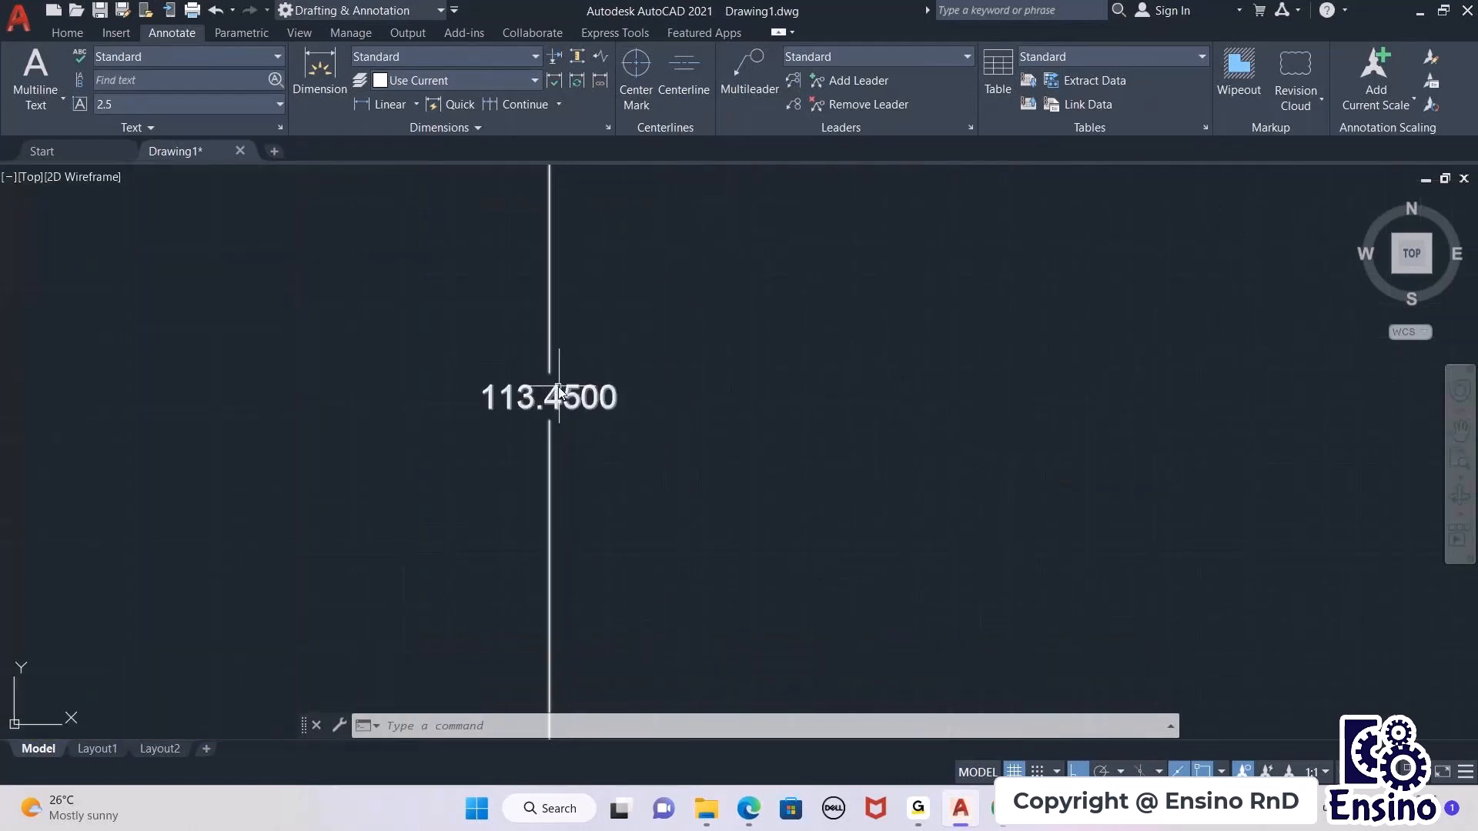
scroll(559, 393, "up", 4)
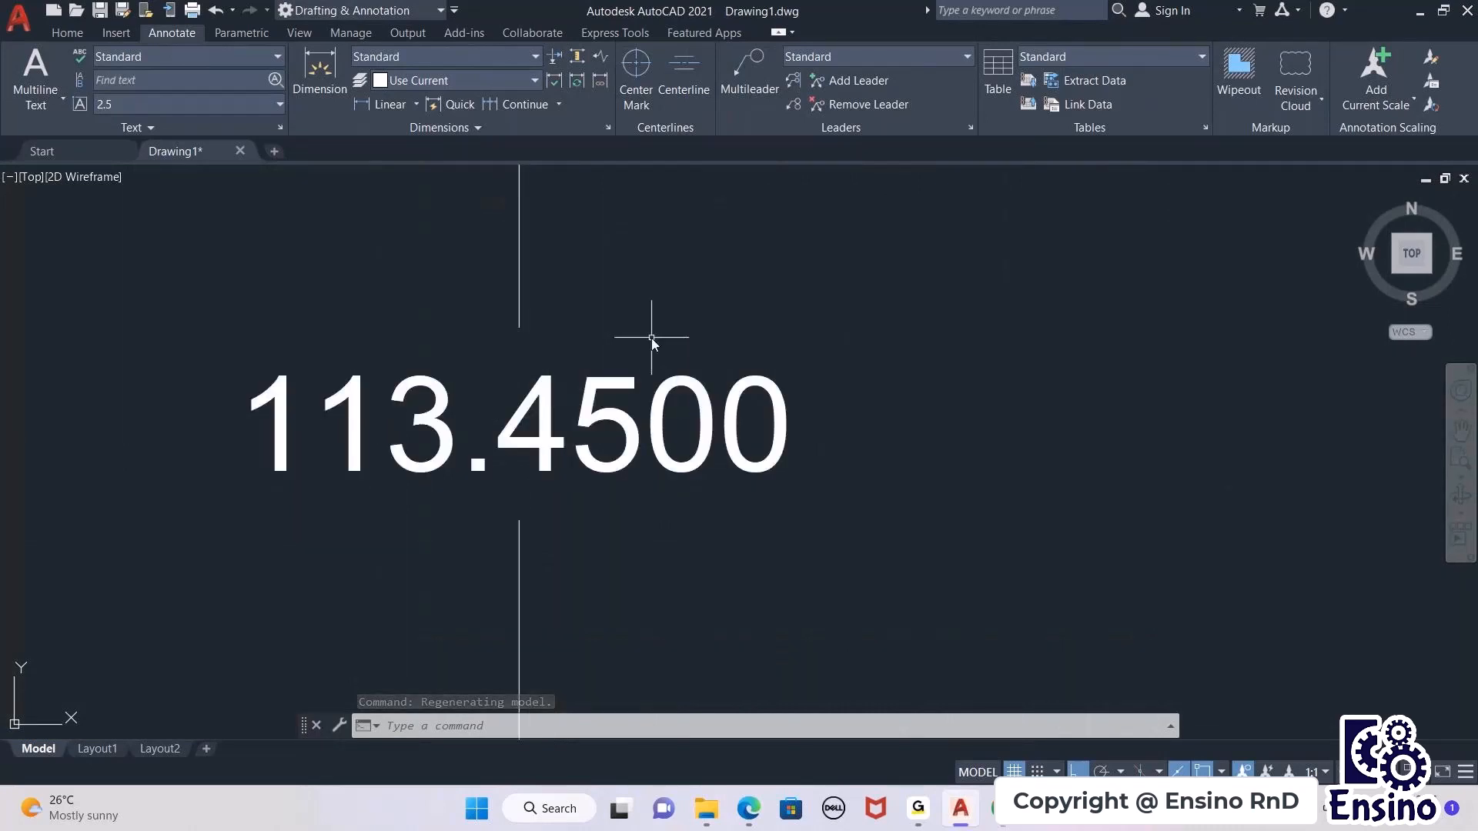
scroll(652, 339, "down", 6)
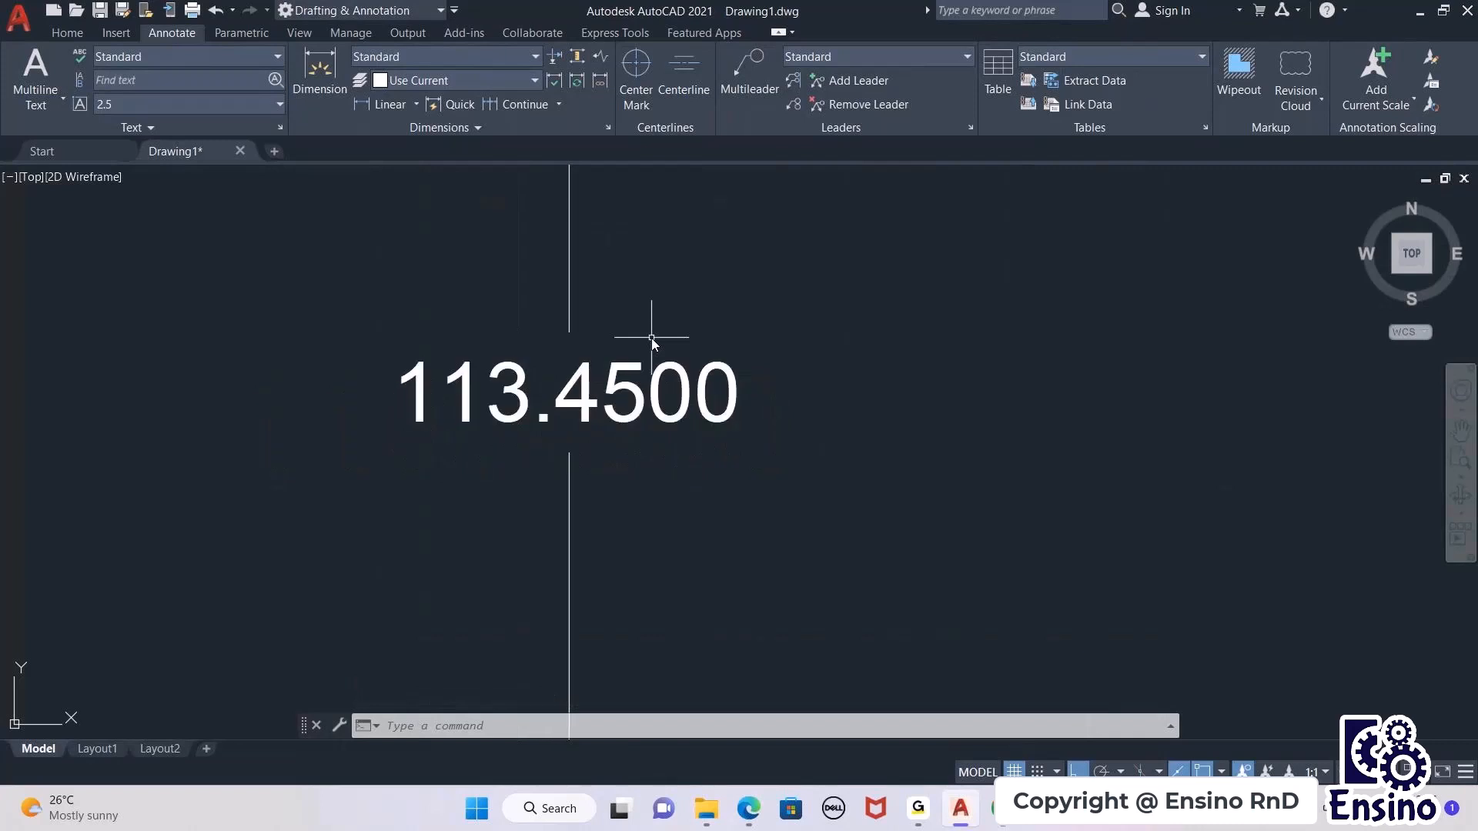
Step: Open the Standard dimension style for modification in the Dimension Style Manager
scroll(652, 339, "down", 5)
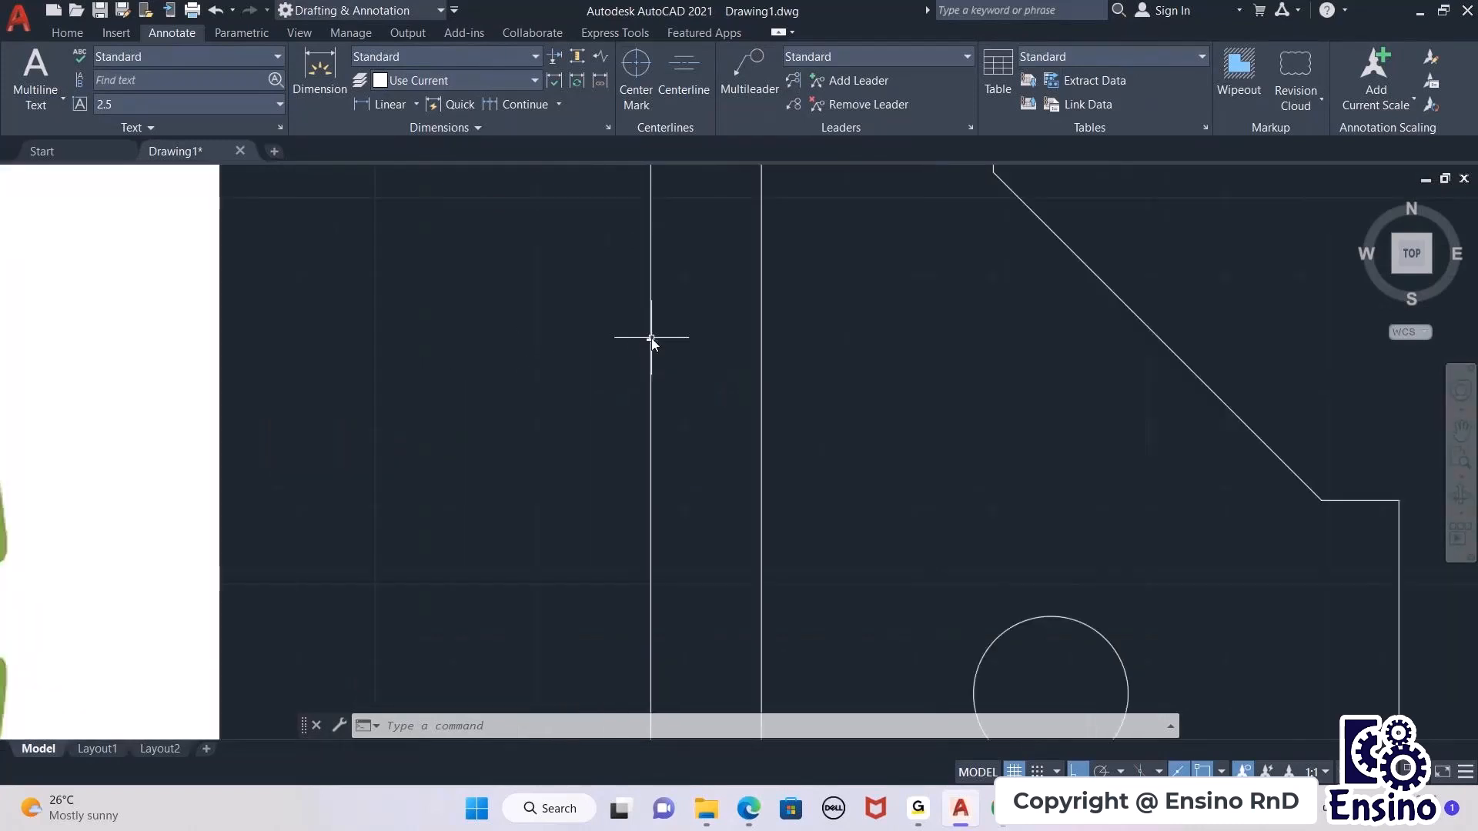
scroll(652, 340, "down", 4)
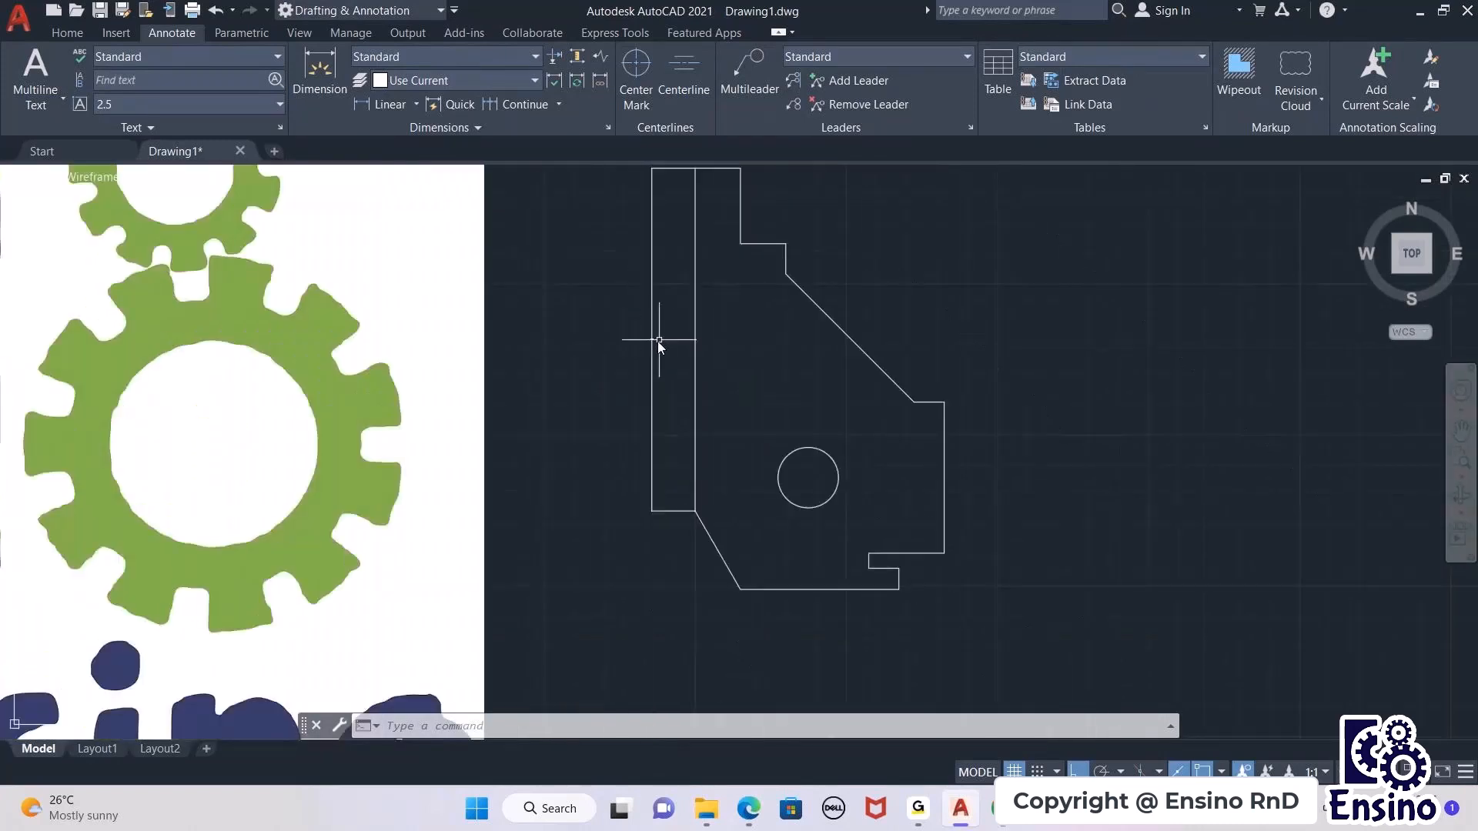
middle_click_drag(741, 306, 775, 347)
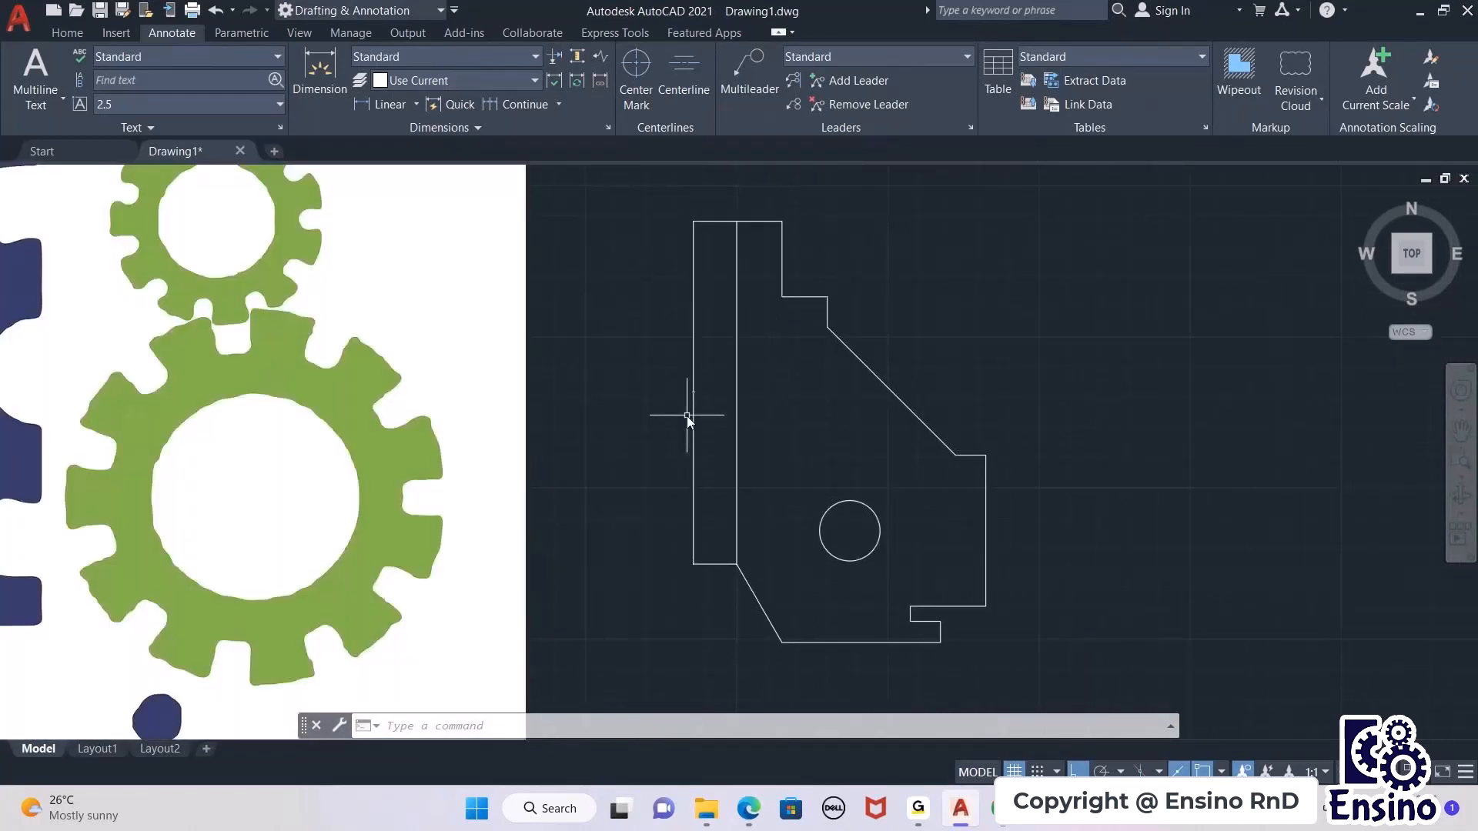
scroll(687, 416, "up", 2)
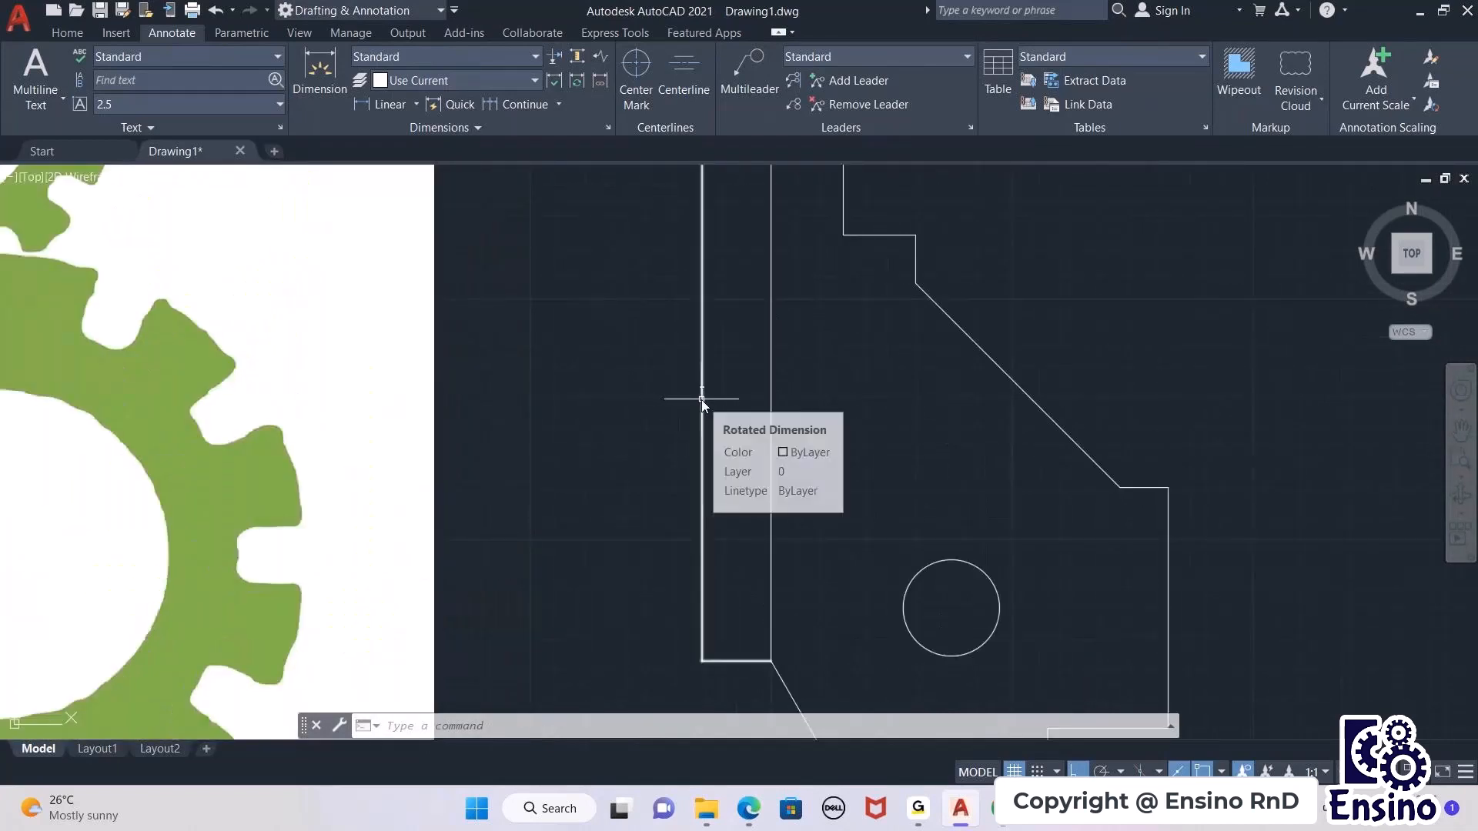
left_click(703, 400)
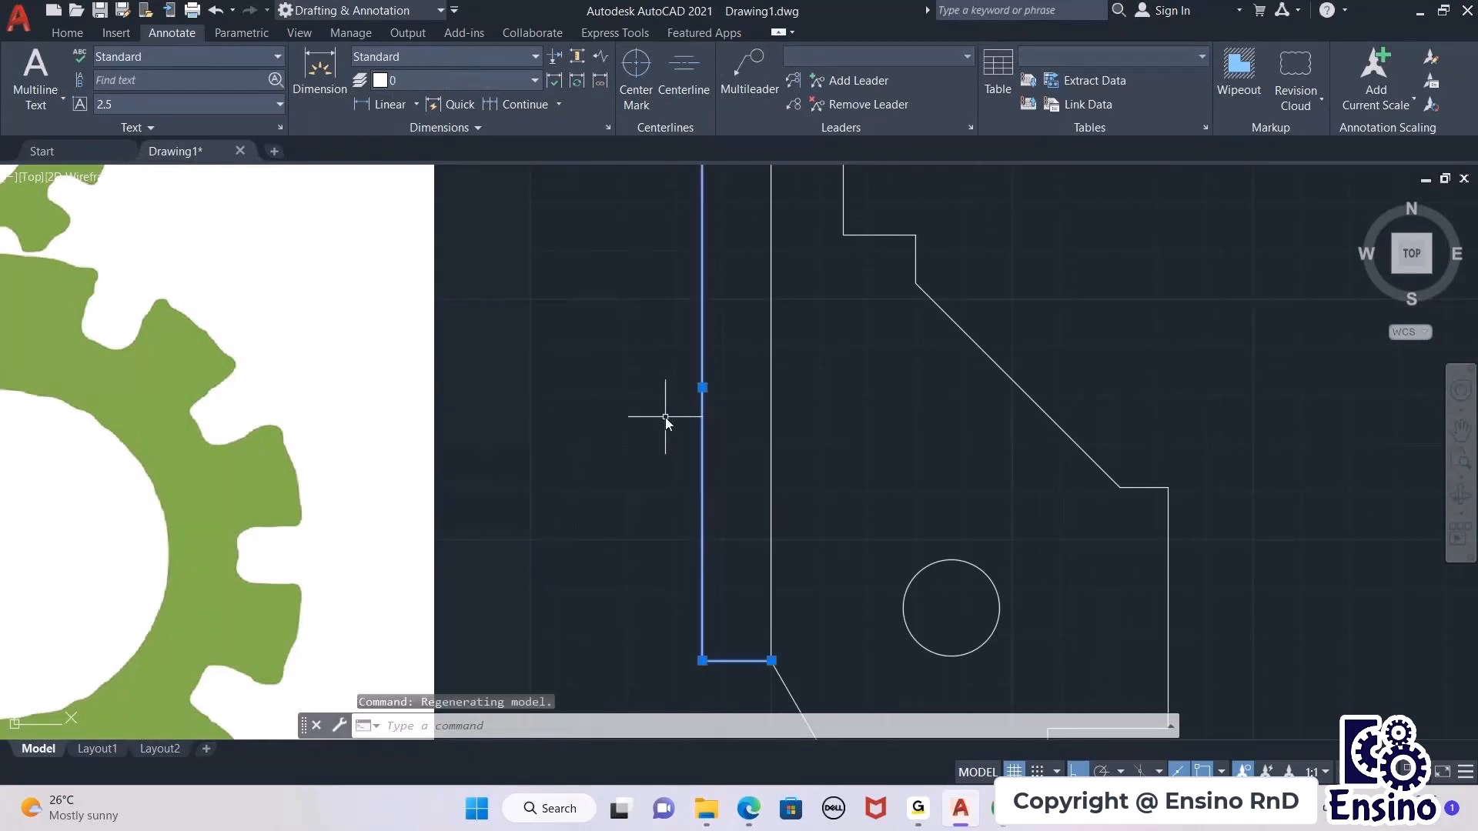
left_click(533, 57)
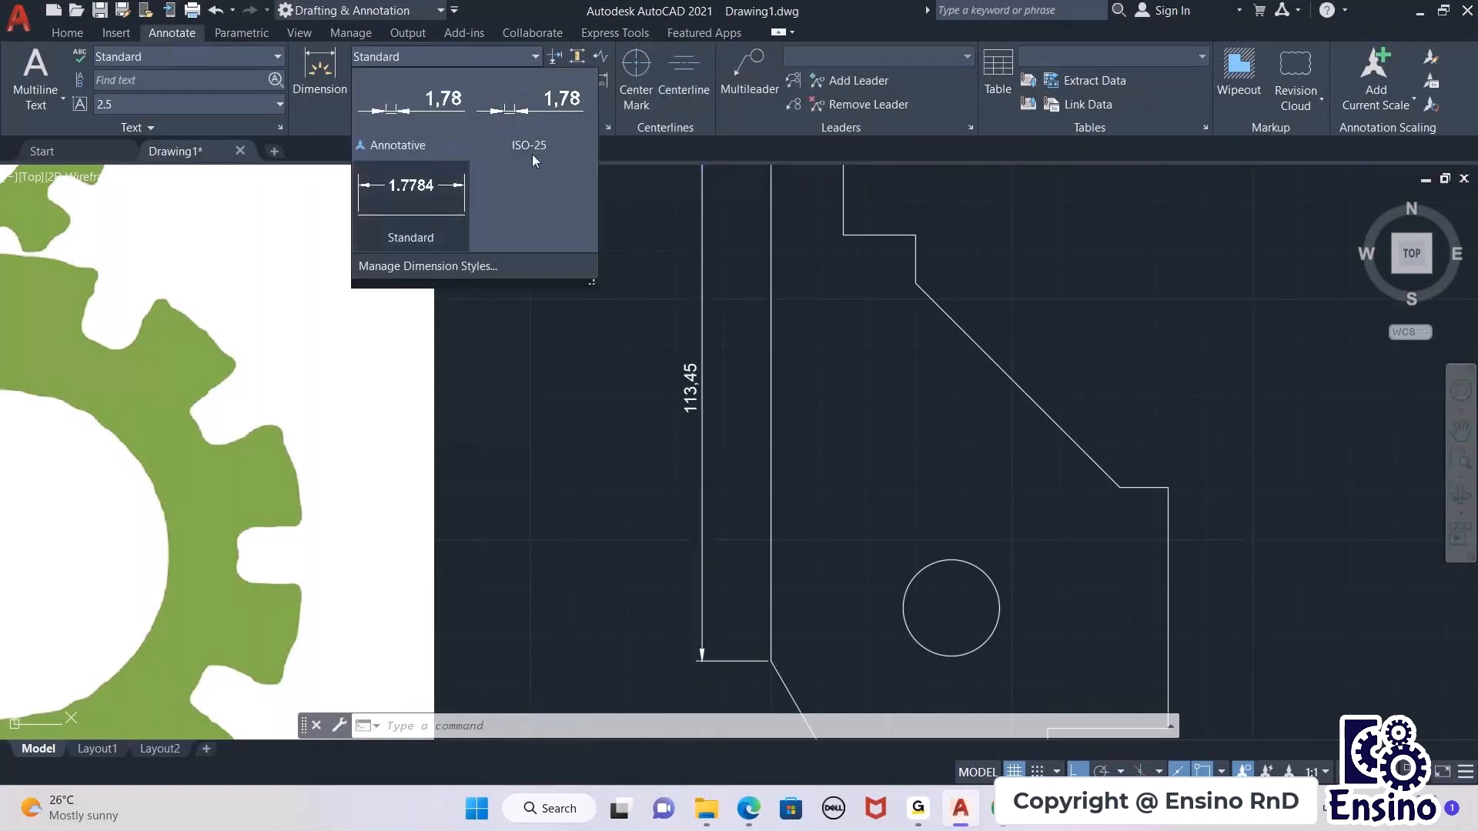
left_click(472, 266)
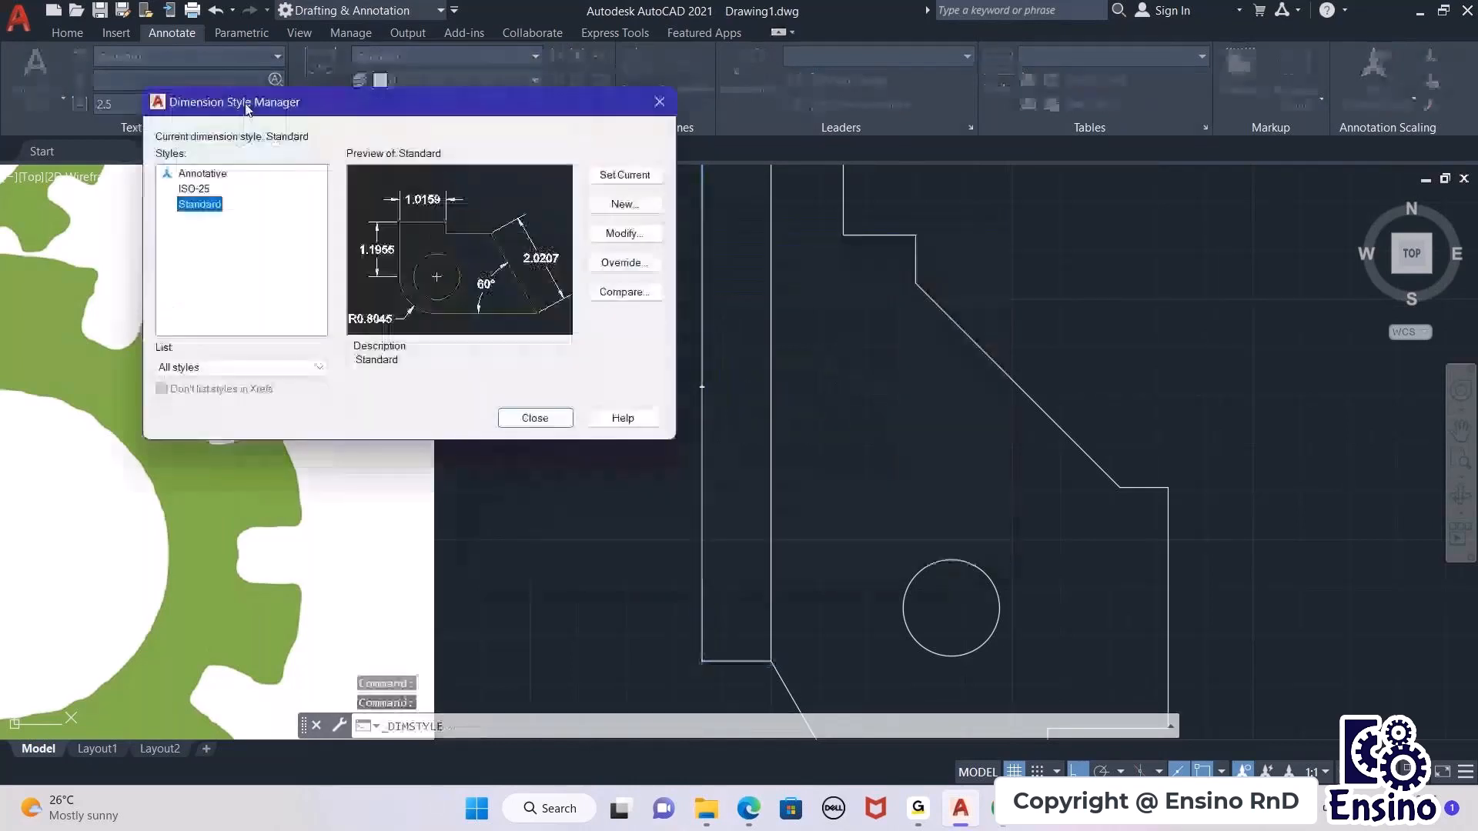
left_click(200, 204)
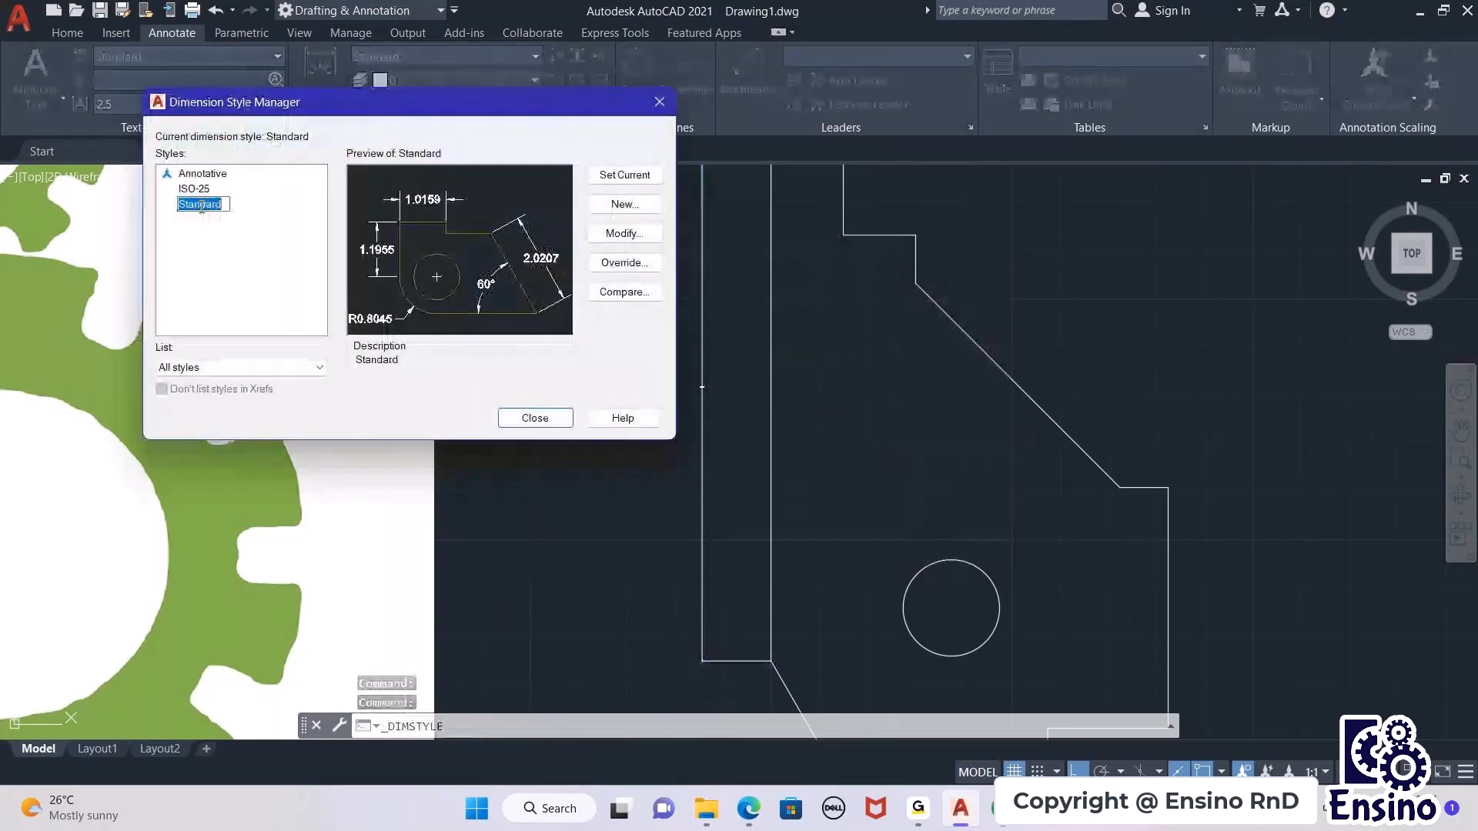
left_click(624, 233)
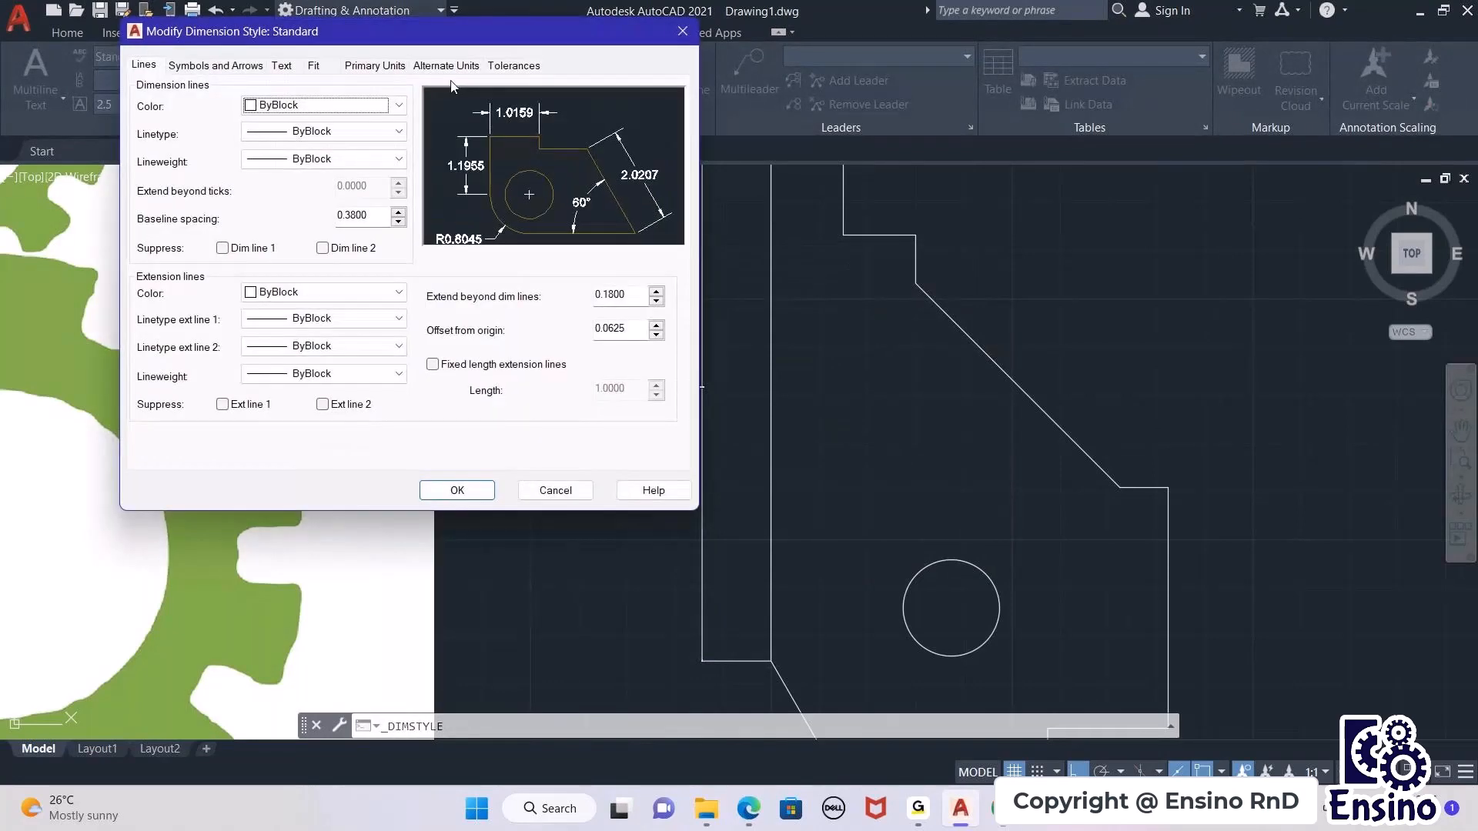
left_click_drag(452, 37, 1053, 65)
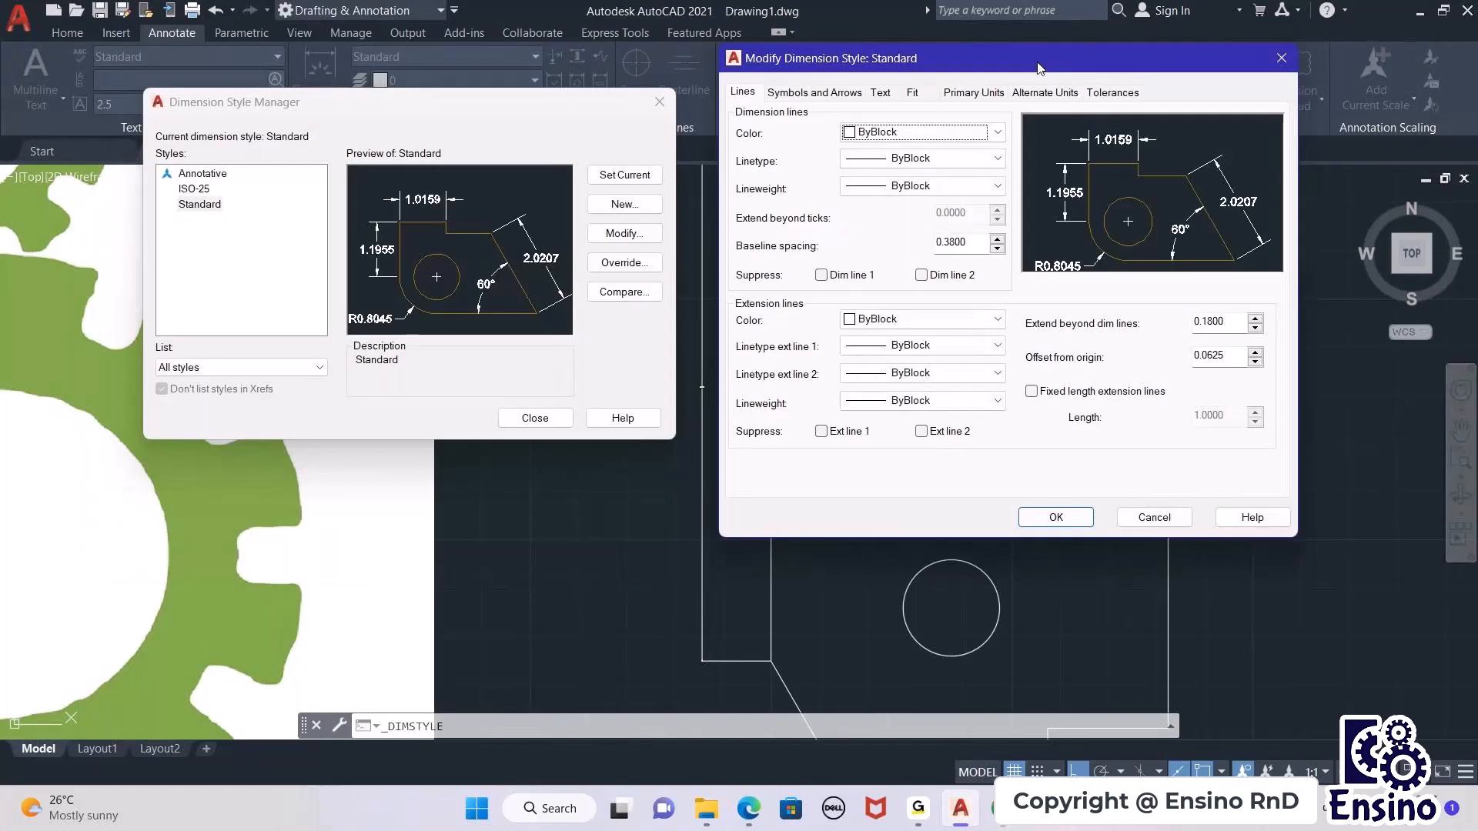
left_click_drag(1038, 68, 1006, 67)
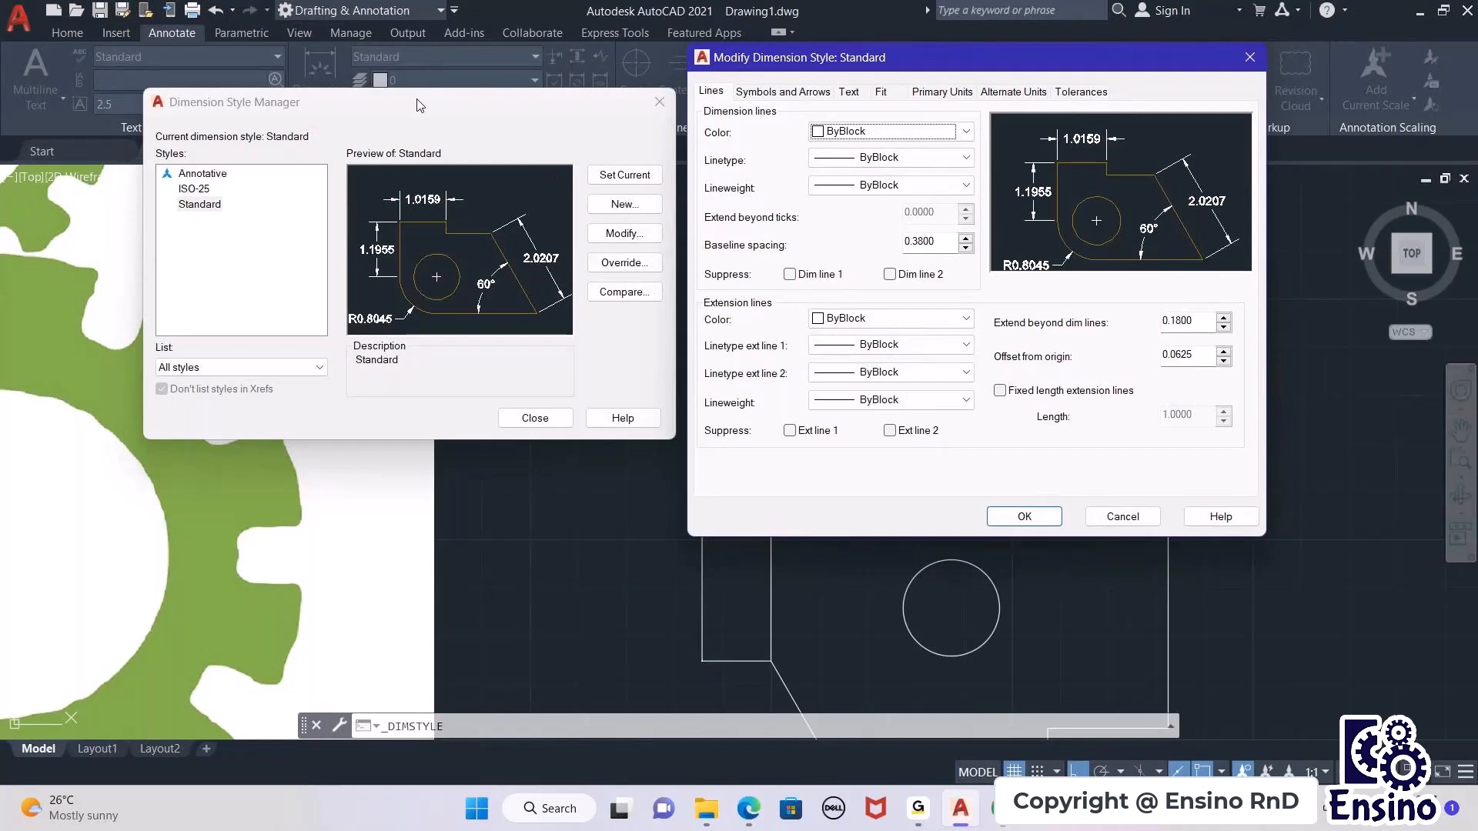
Step: Set the Standard dimension style's text height to 2 and apply the change to the drawing
left_click(210, 206)
left_click_drag(932, 52, 707, 73)
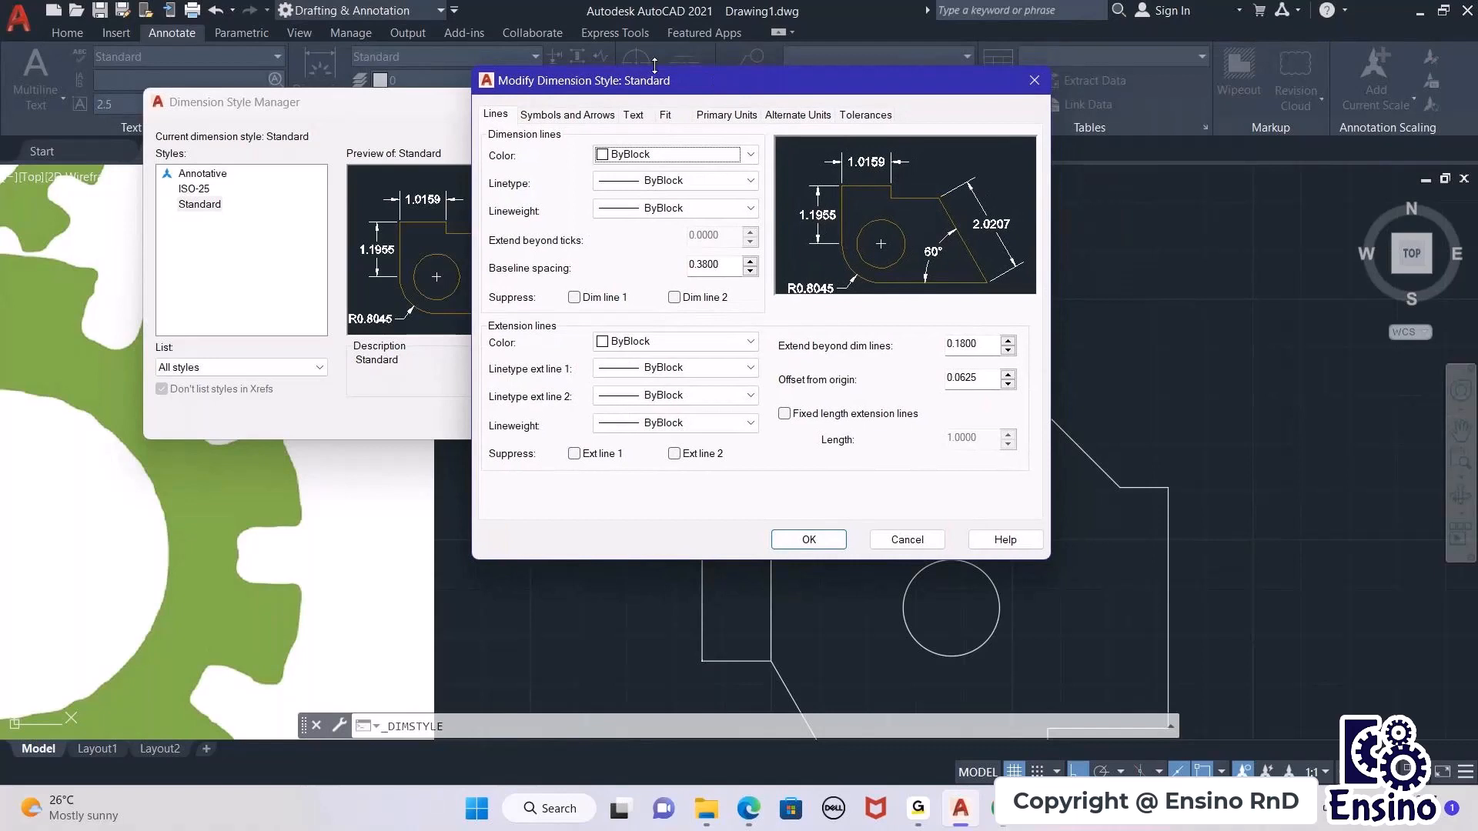
left_click(635, 115)
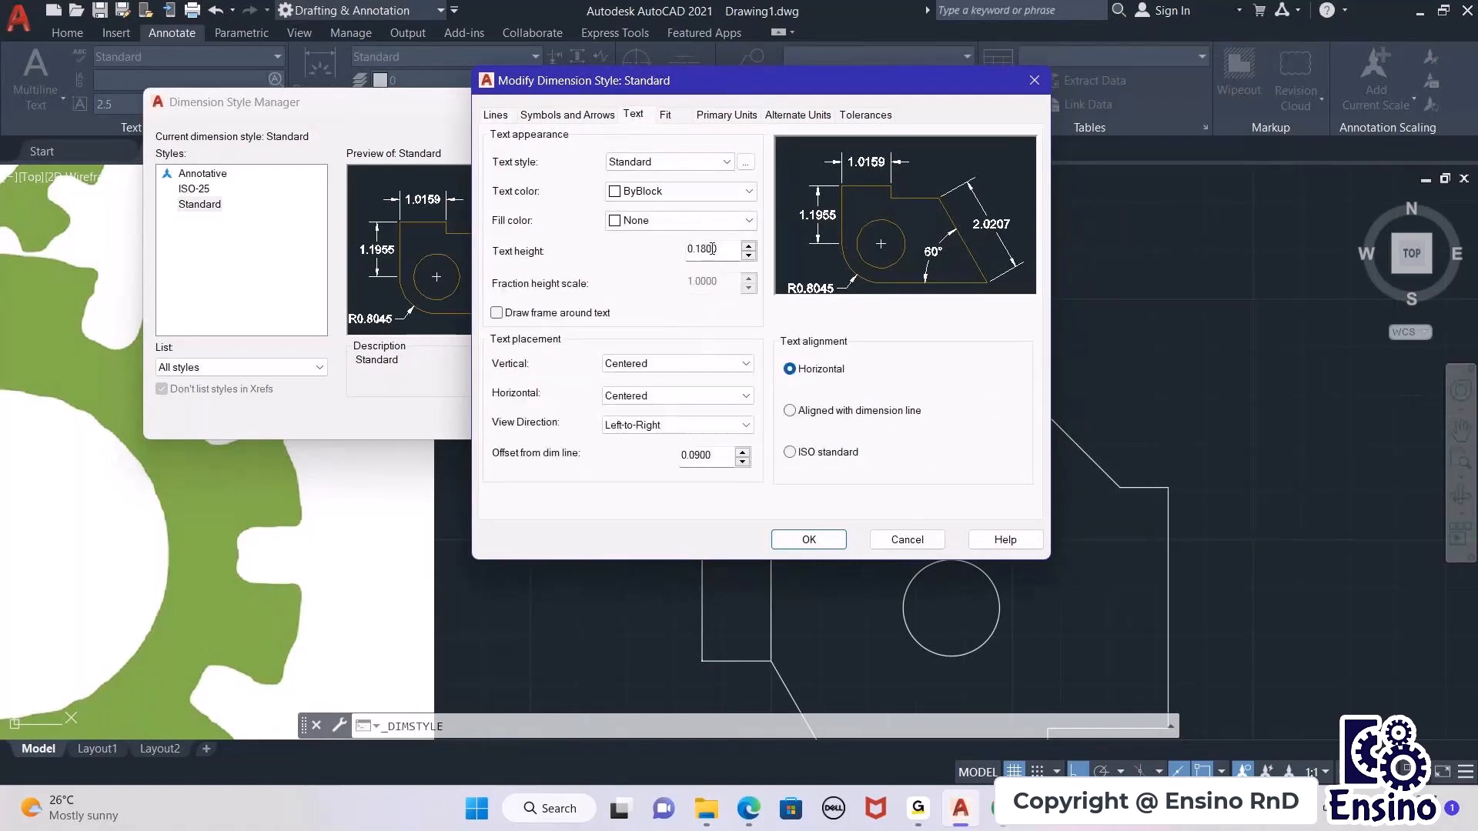
left_click_drag(725, 249, 646, 255)
type("2")
left_click(809, 539)
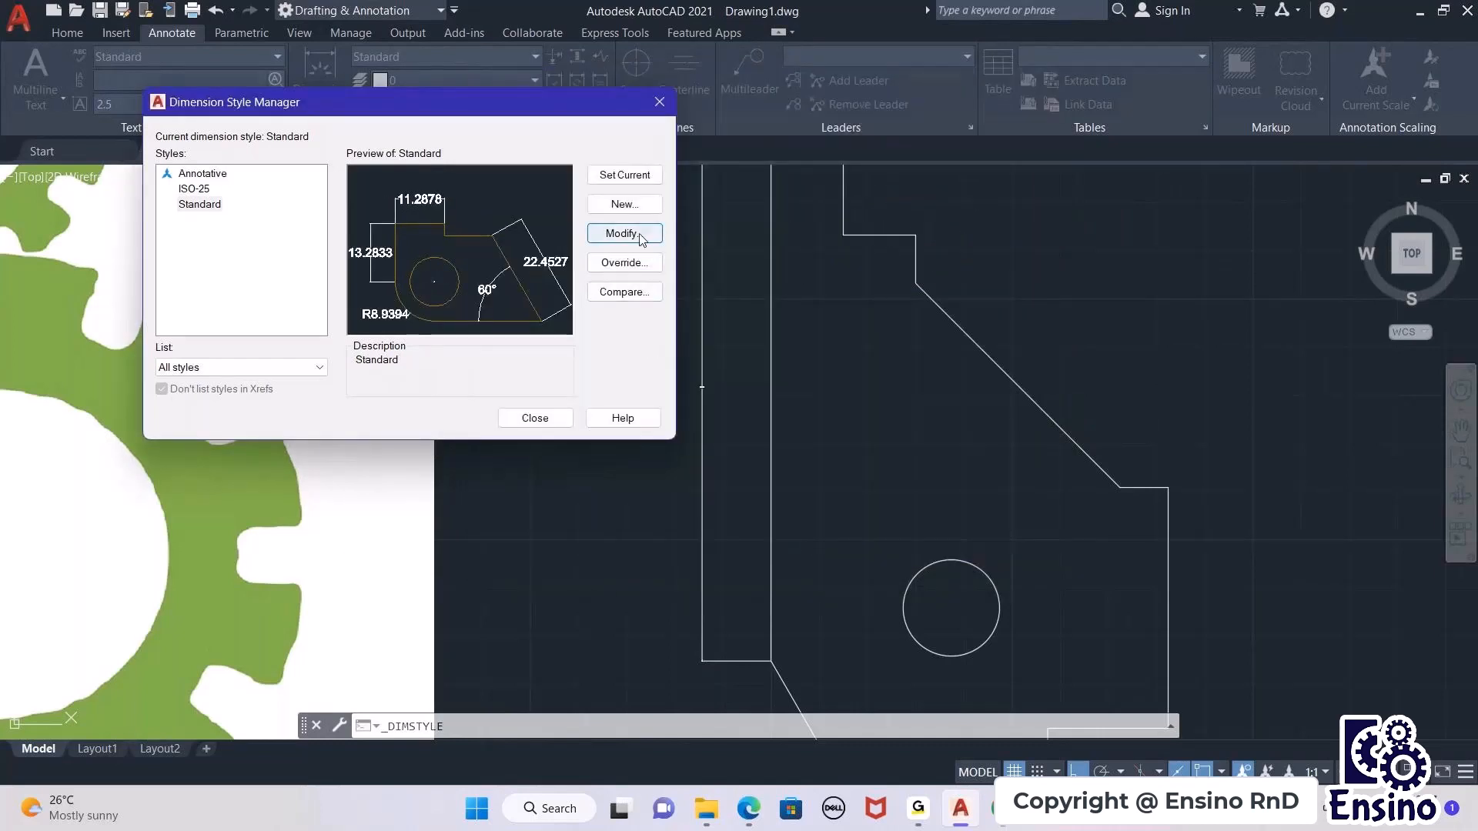
left_click(536, 418)
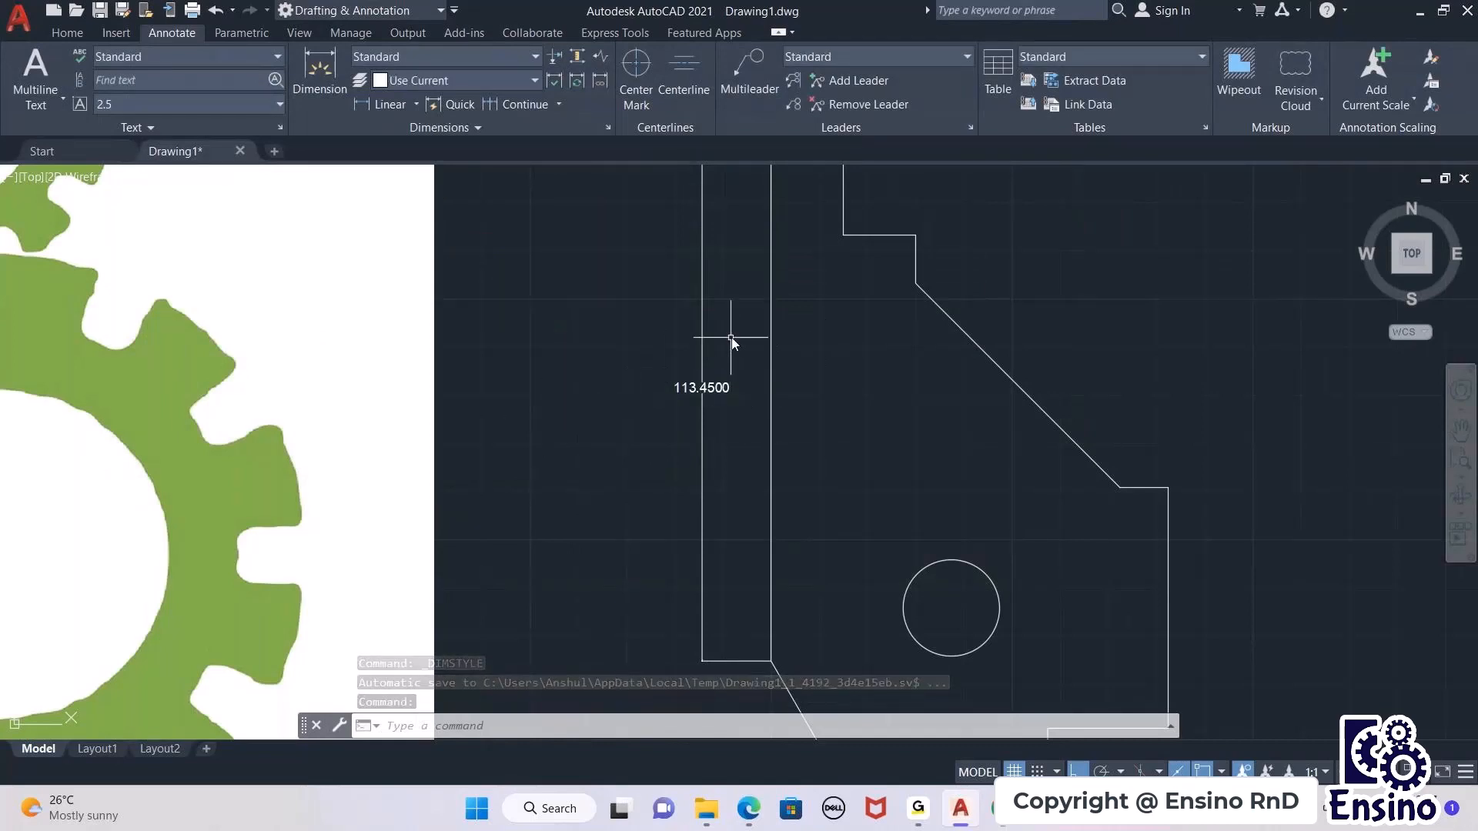
Step: Reopen the Standard dimension style for modification and set its text height to 4
scroll(819, 423, "down", 2)
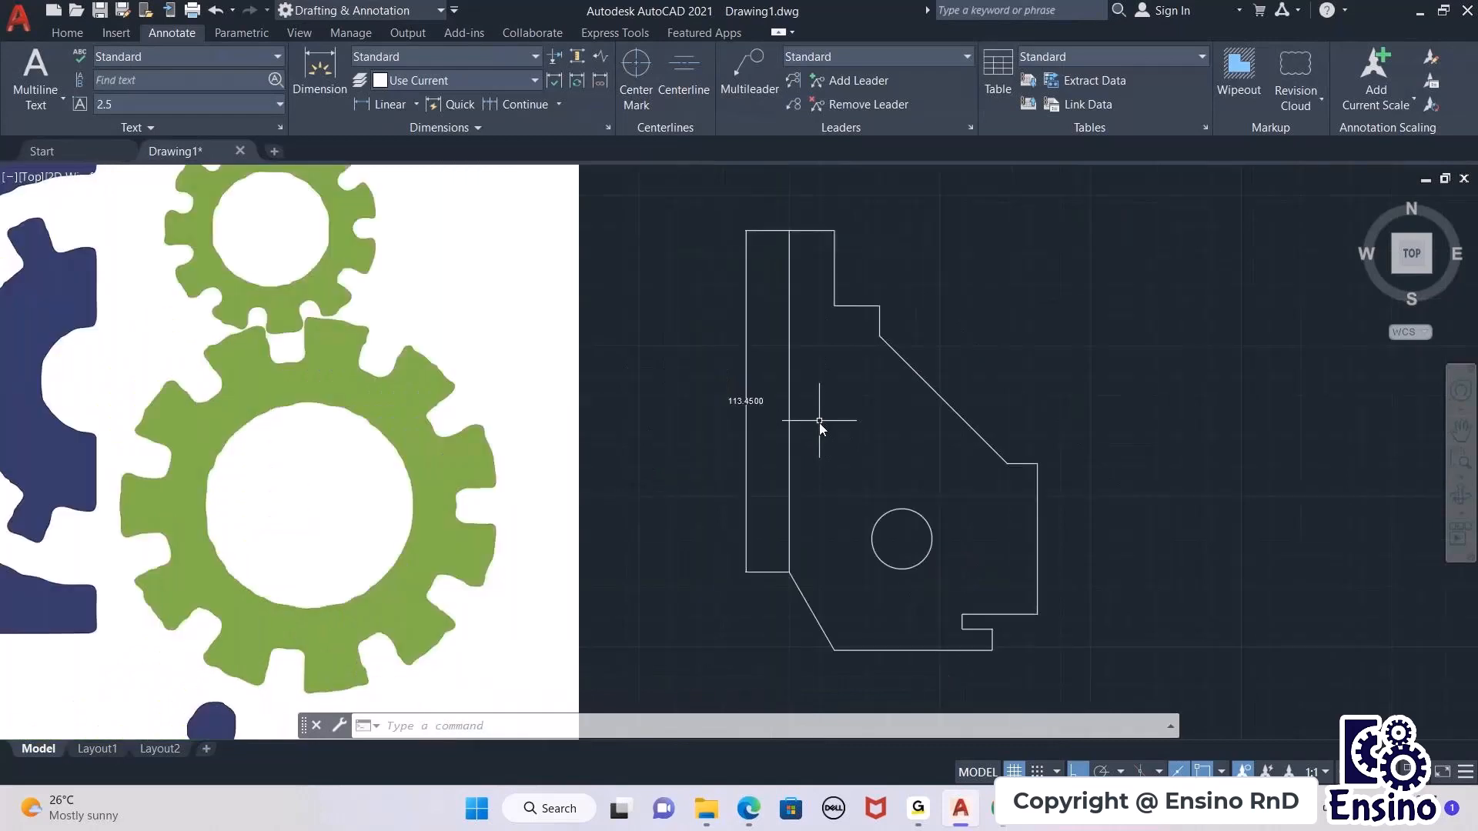
scroll(807, 387, "up", 2)
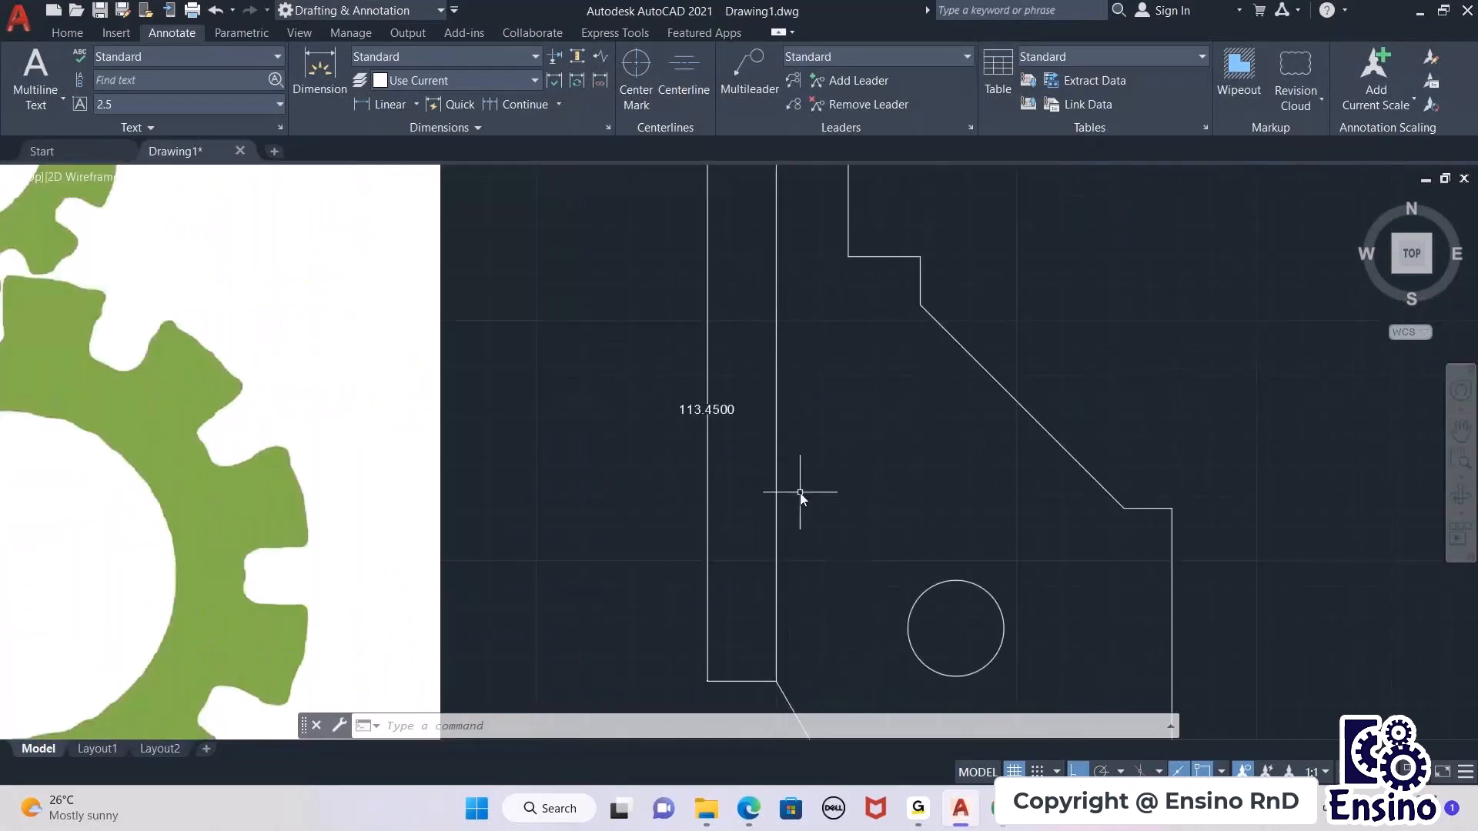
scroll(801, 492, "down", 2)
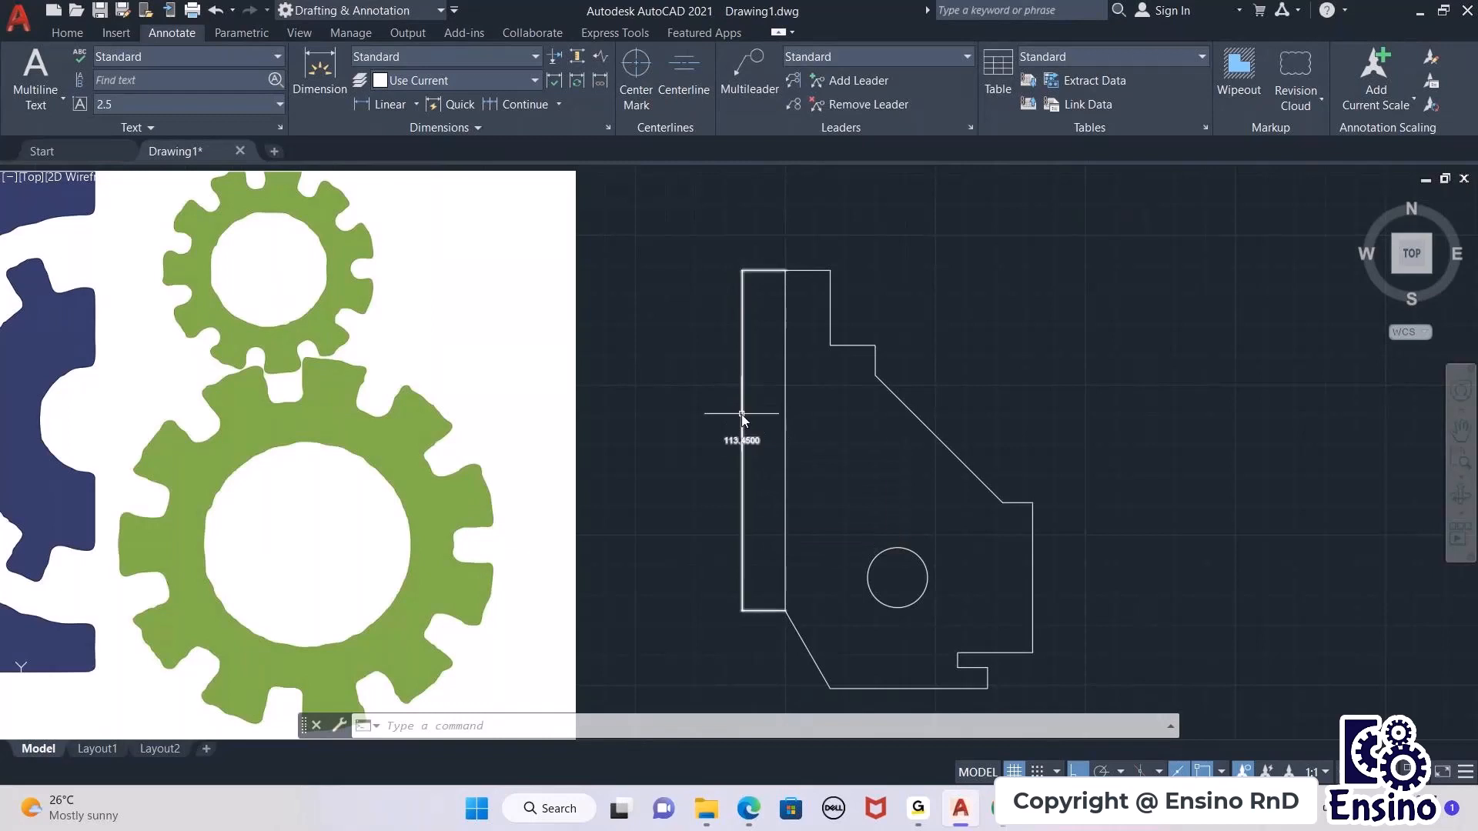
left_click(491, 57)
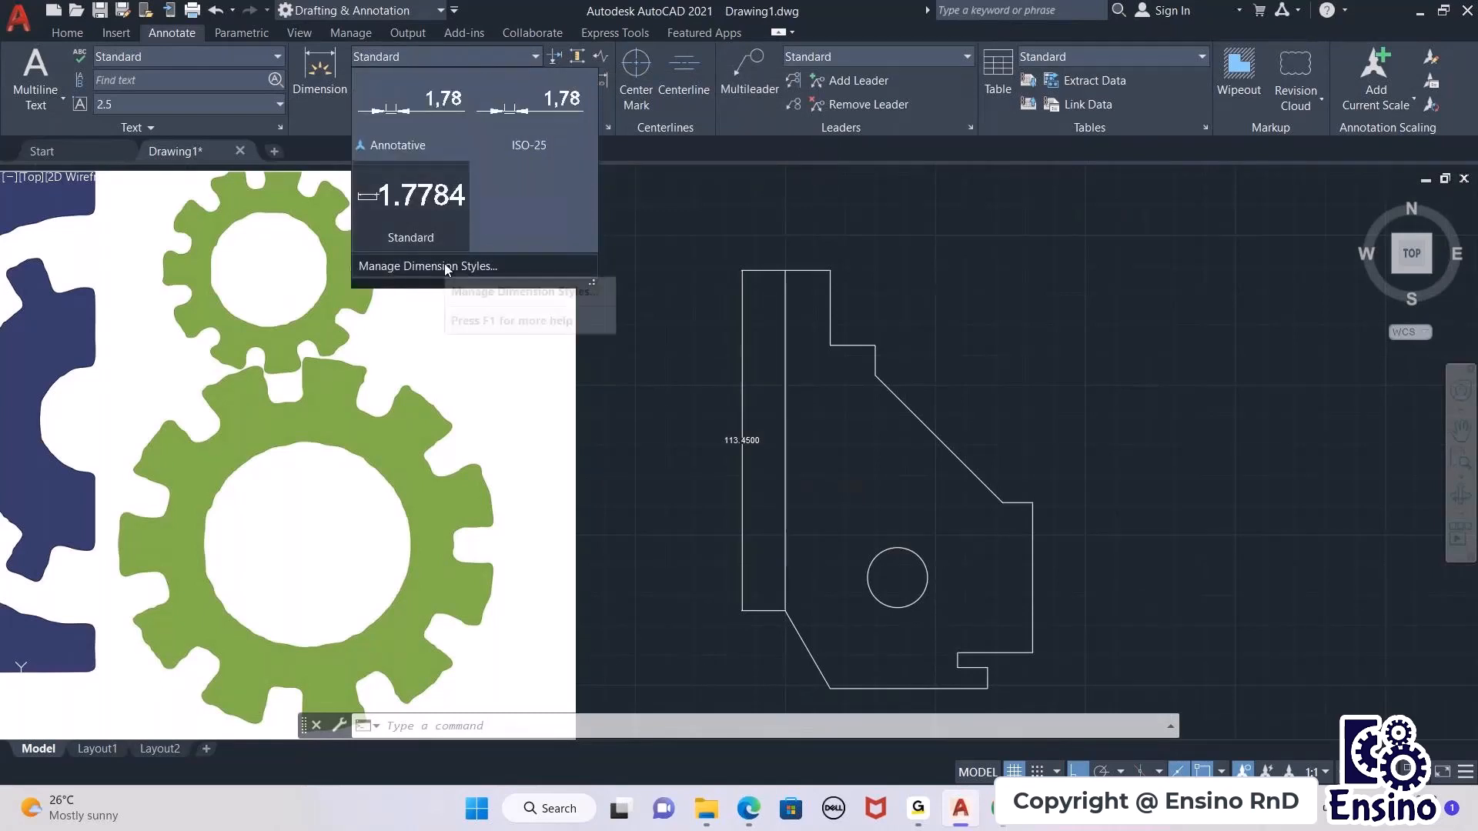
left_click(445, 266)
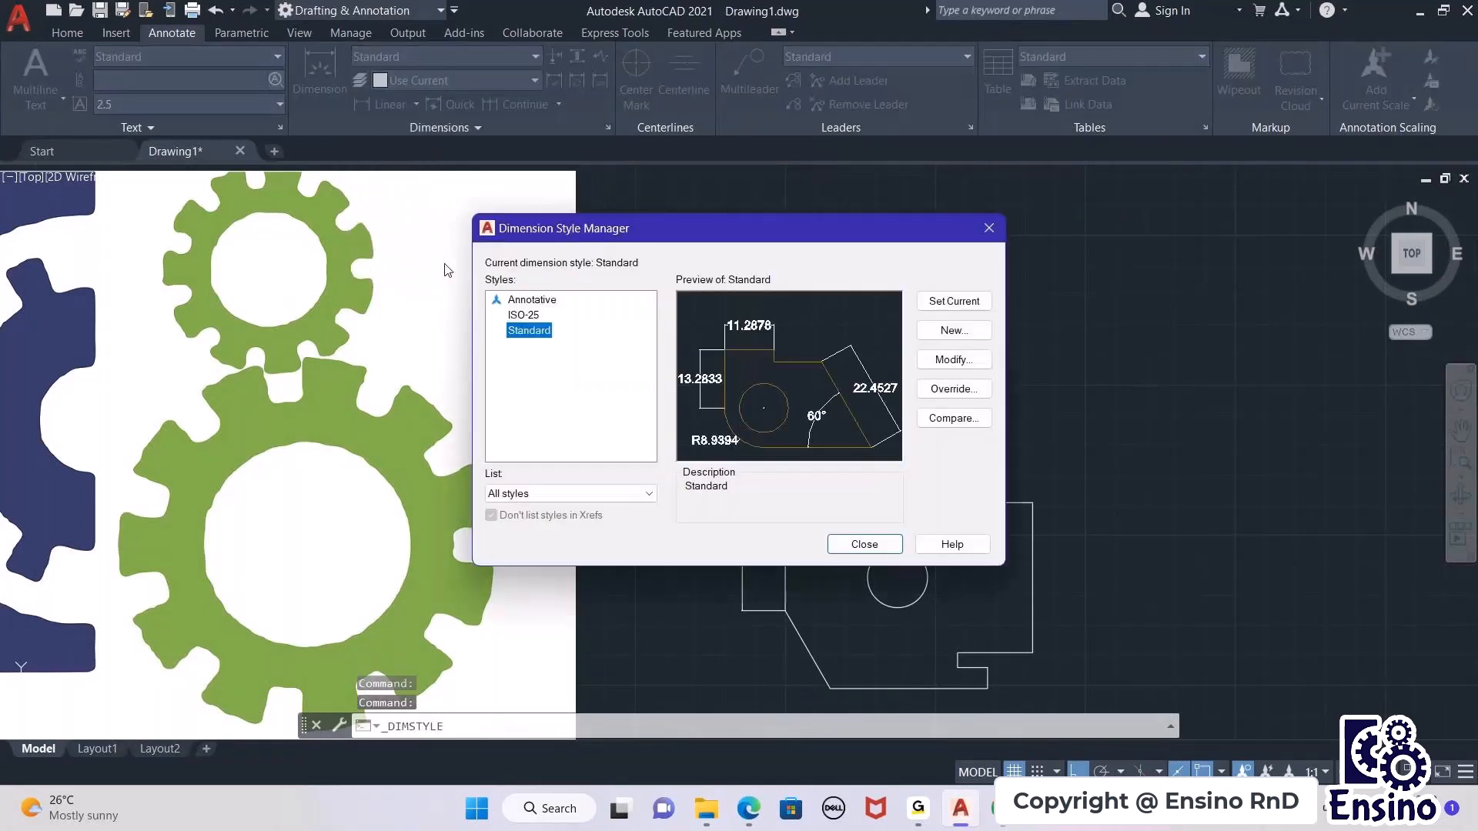
left_click_drag(628, 230, 423, 138)
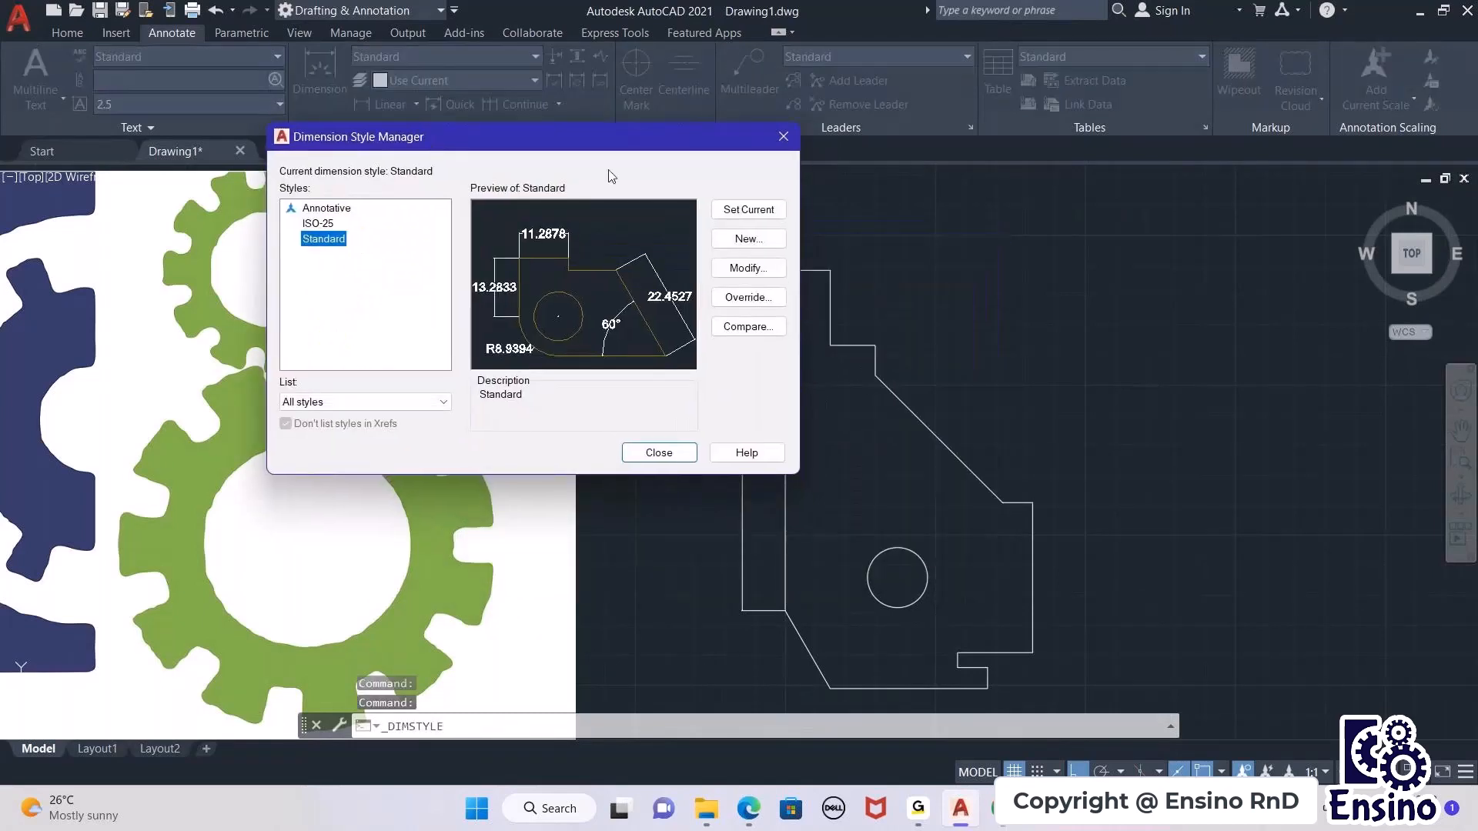
left_click(747, 268)
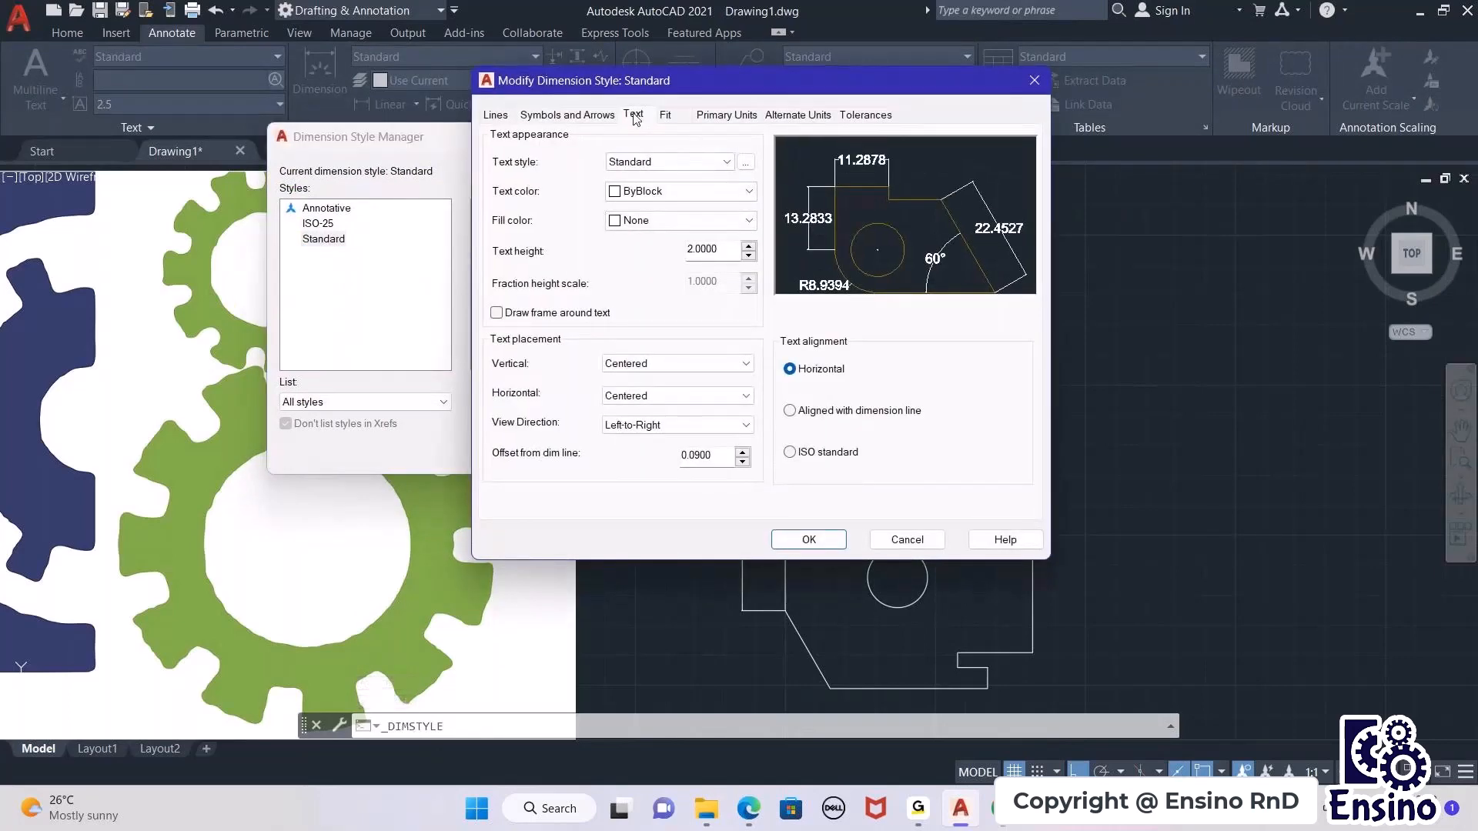
left_click_drag(720, 248, 602, 246)
type("4")
Step: Set the Standard style's arrow size to 3, then apply the changes and leave the Dimension Style Manager
left_click(558, 116)
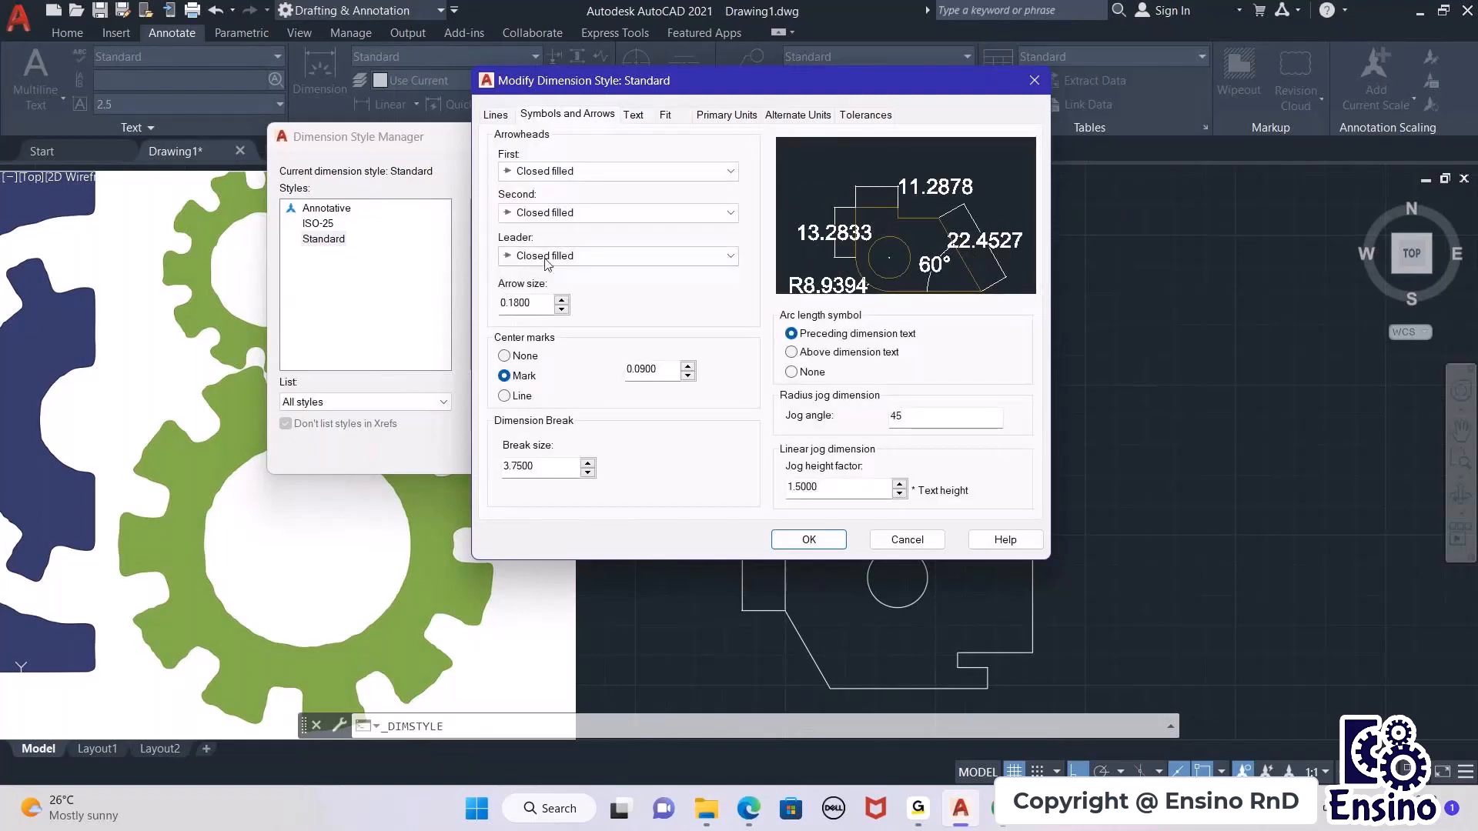
left_click_drag(533, 311, 443, 306)
type("3")
left_click(819, 541)
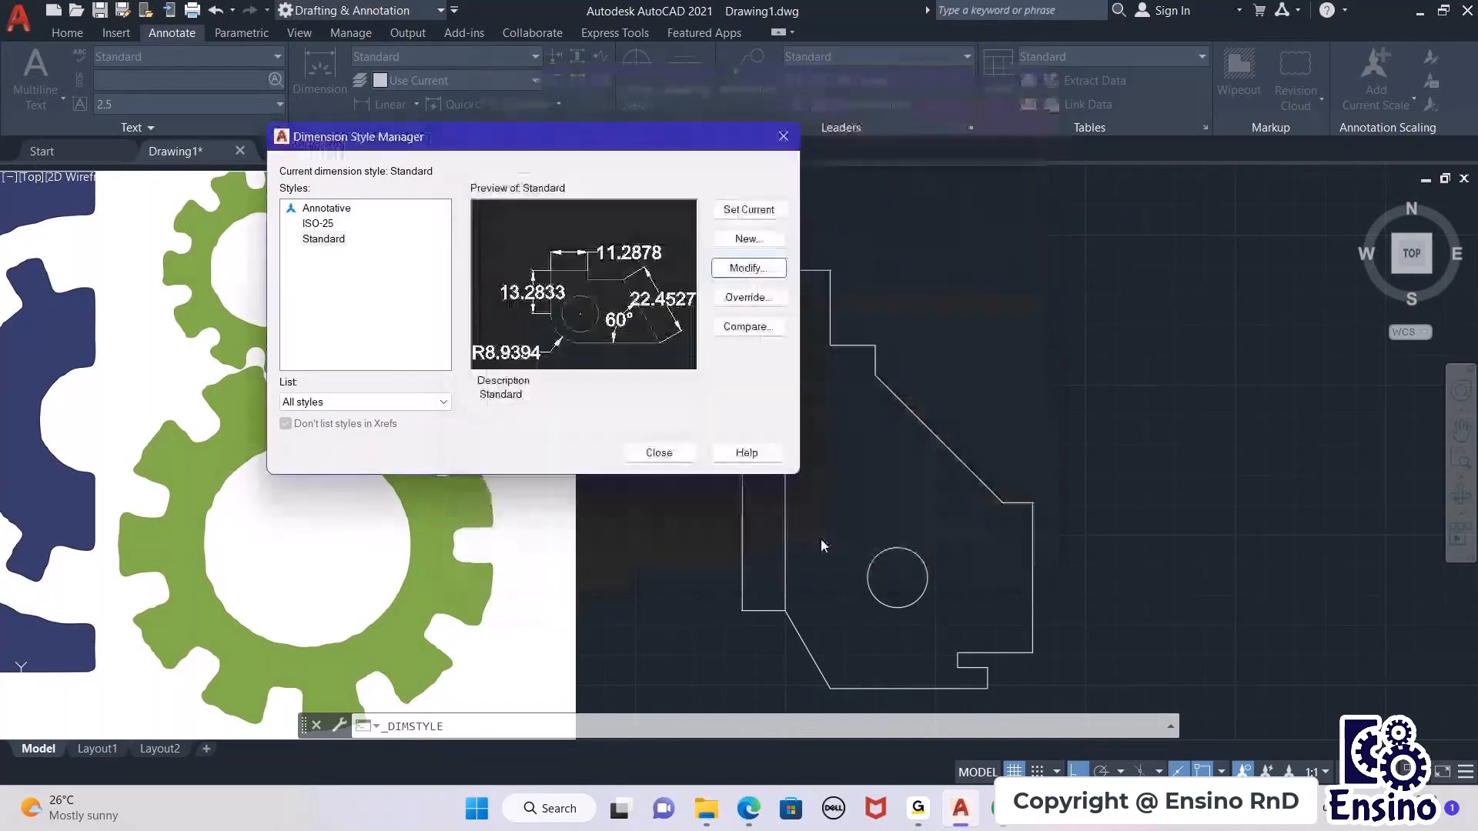
left_click(672, 456)
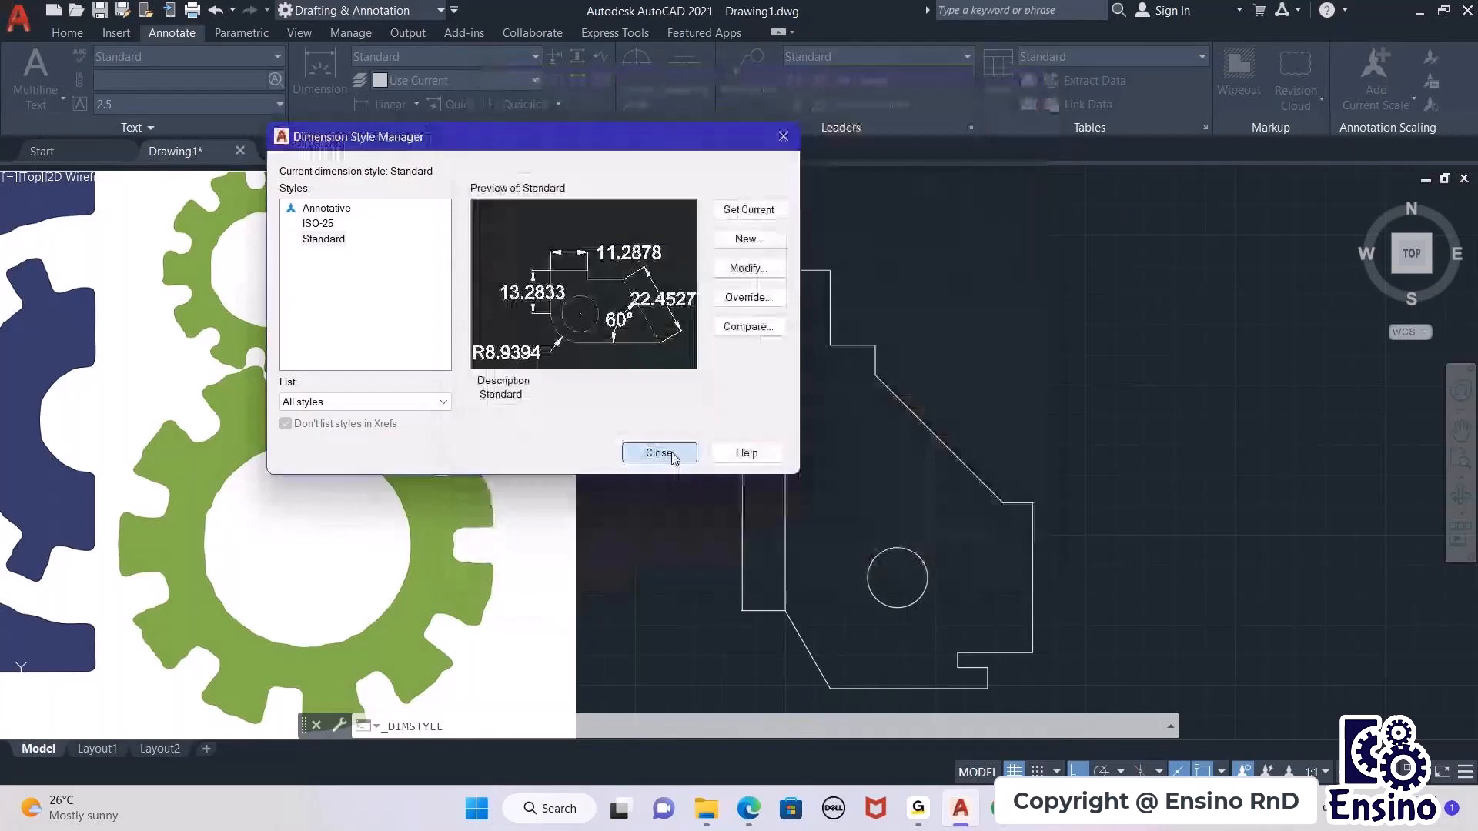
left_click(659, 453)
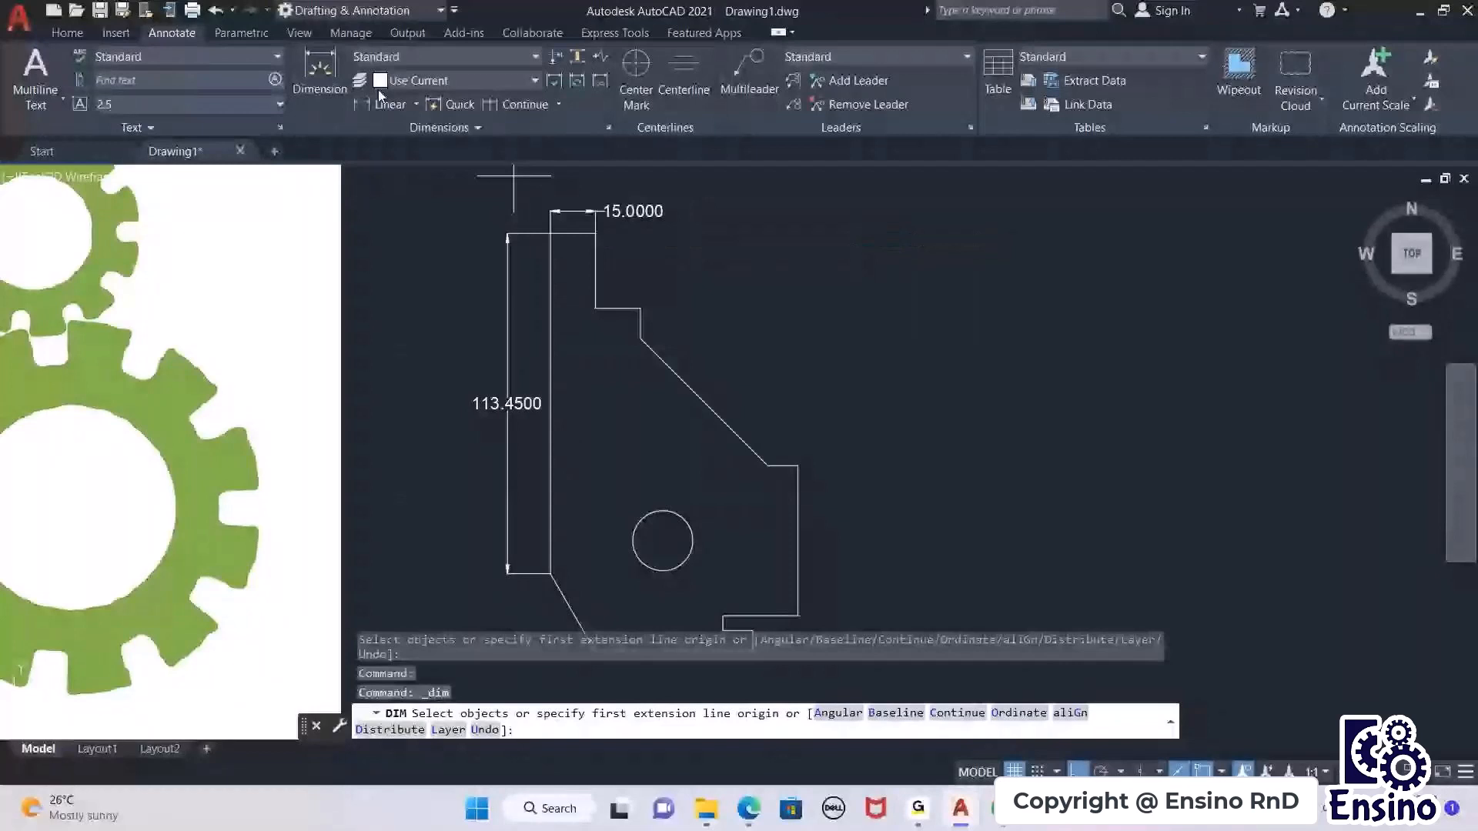
Step: Dimension the upper vertical edge beside the profile's top and the short vertical edge just above the slope
left_click(595, 269)
left_click(692, 285)
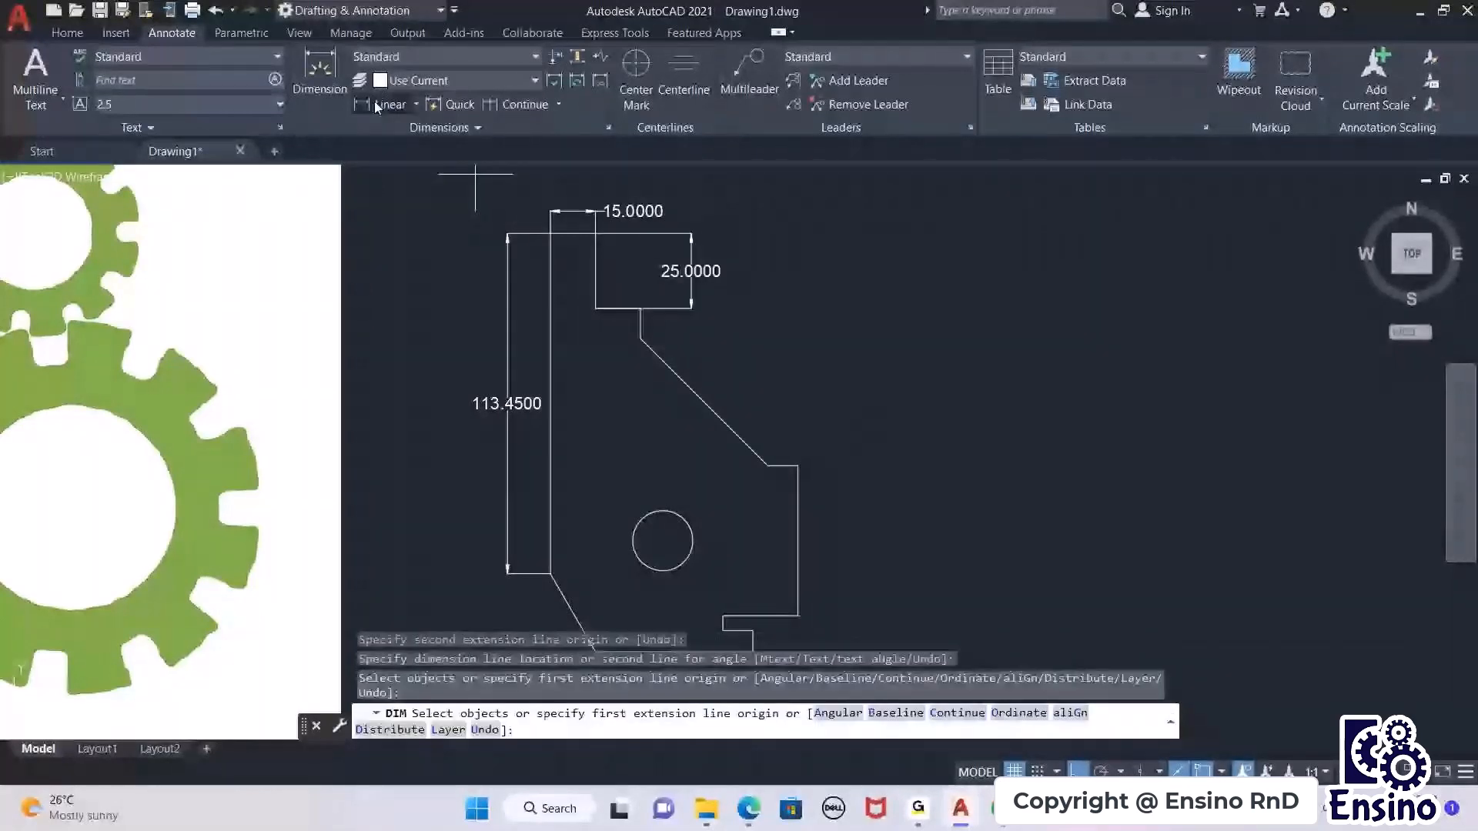
left_click(376, 106)
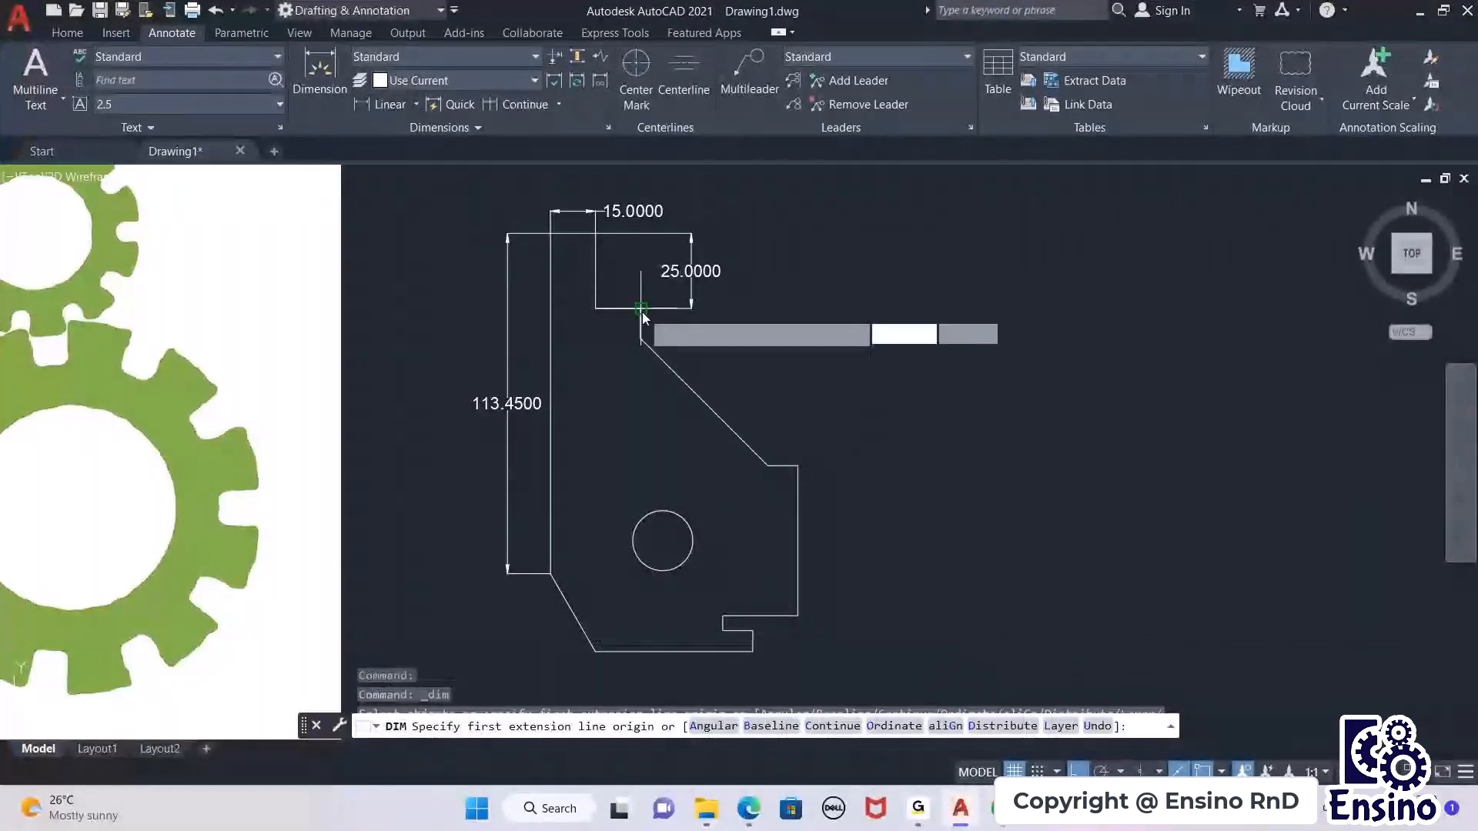
left_click(640, 308)
left_click(641, 343)
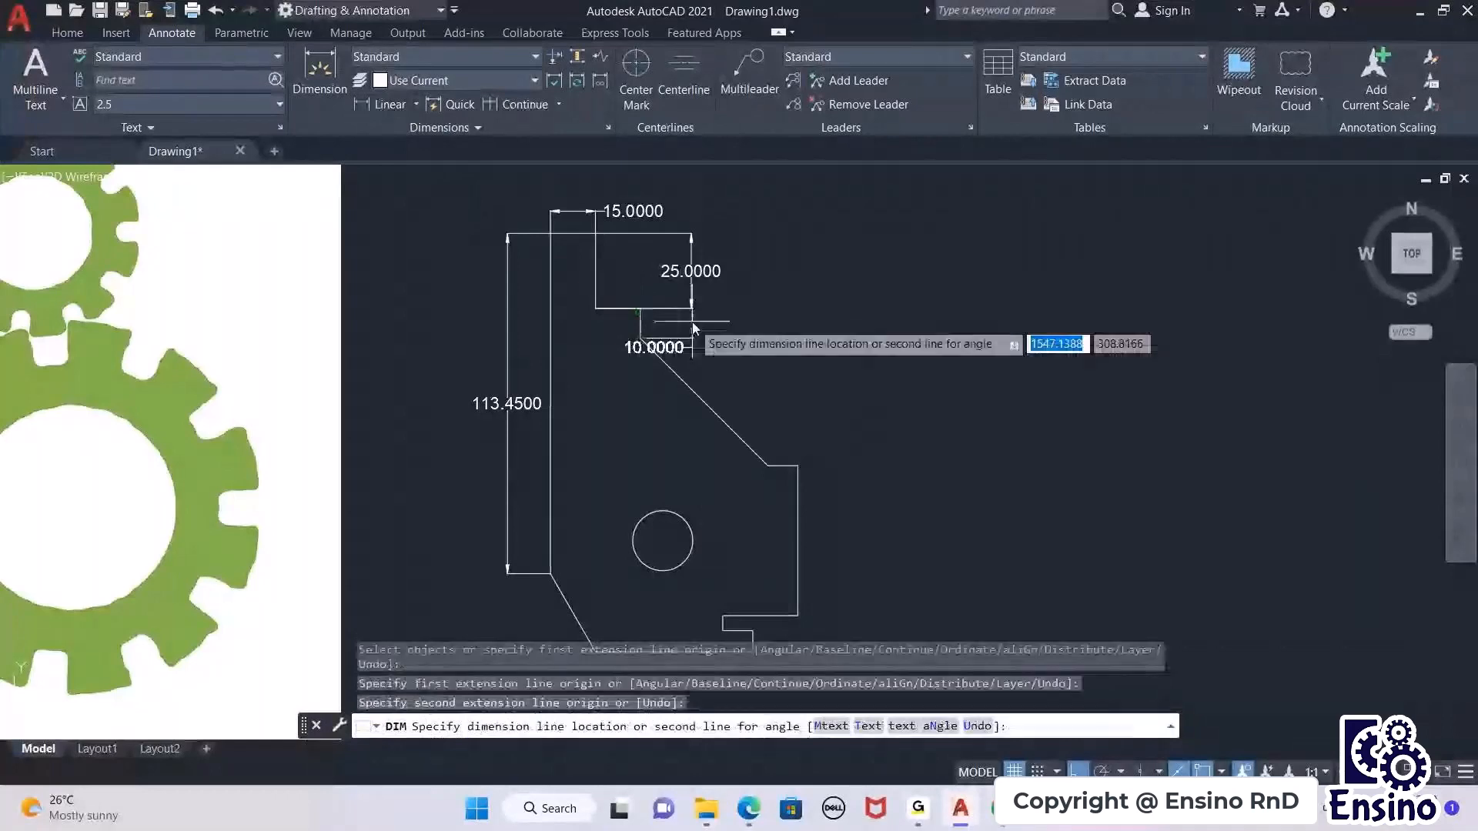
left_click(625, 328)
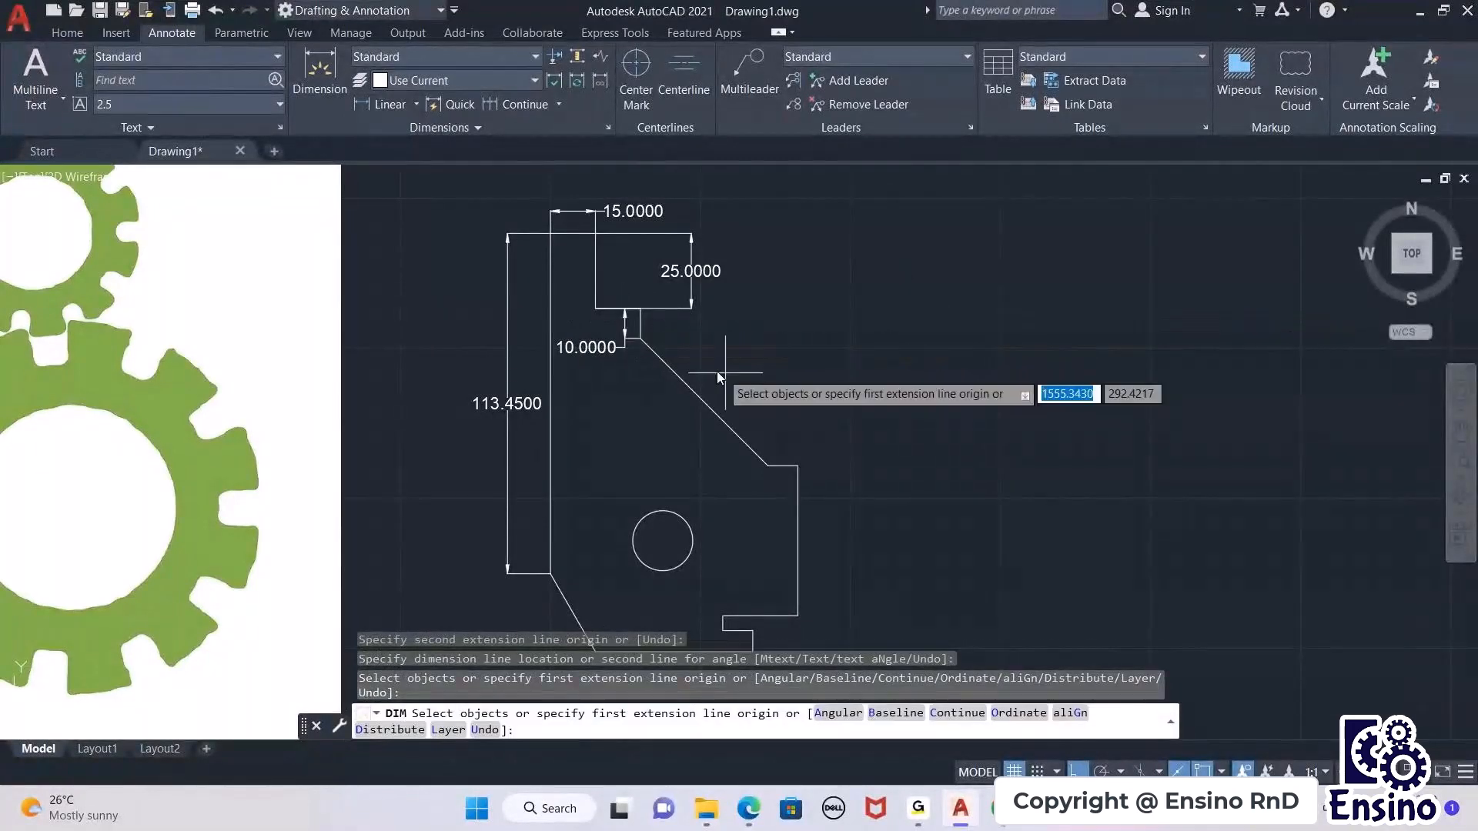
left_click(324, 77)
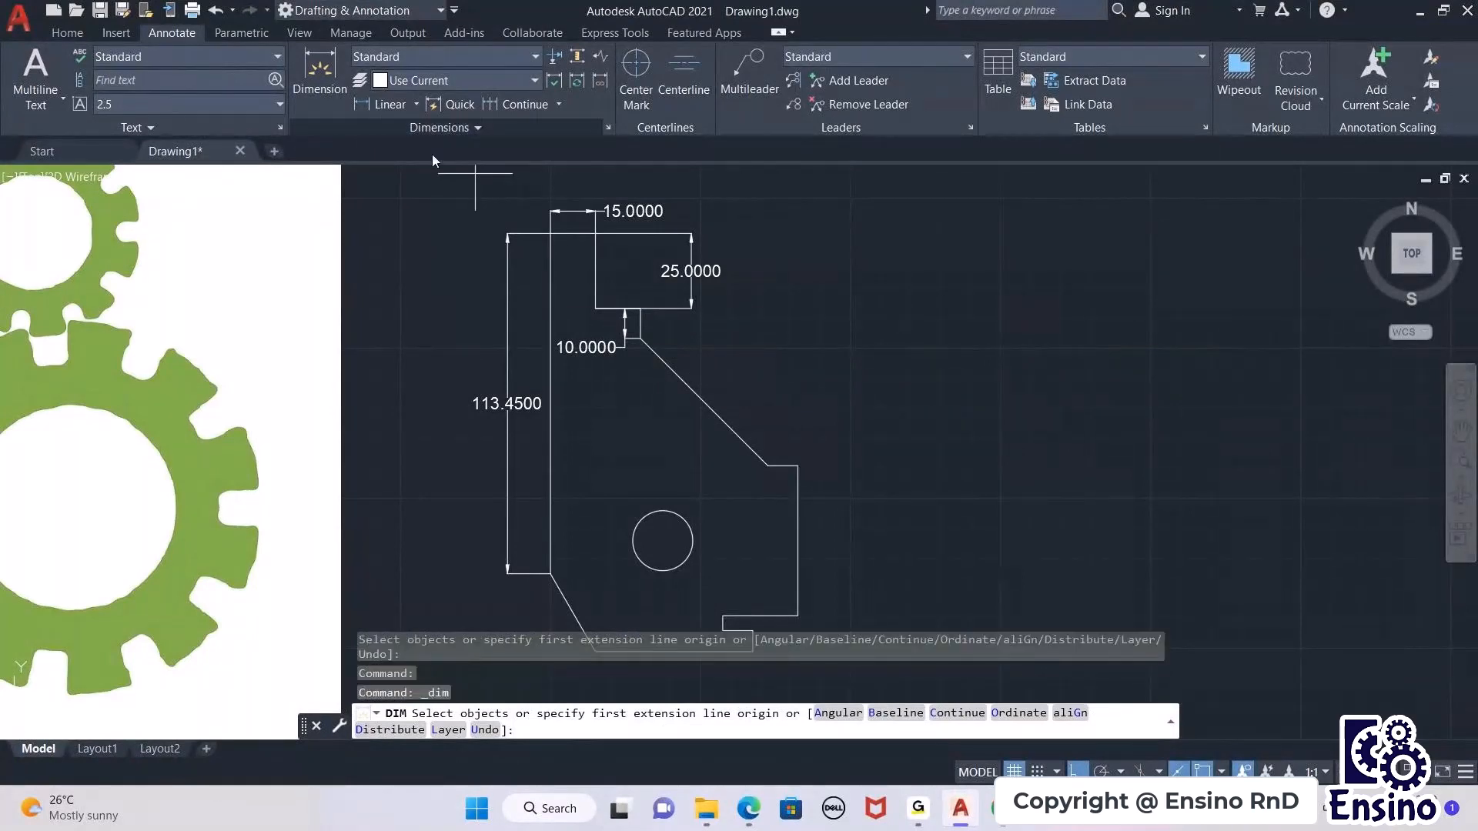
left_click(635, 339)
left_click(768, 460)
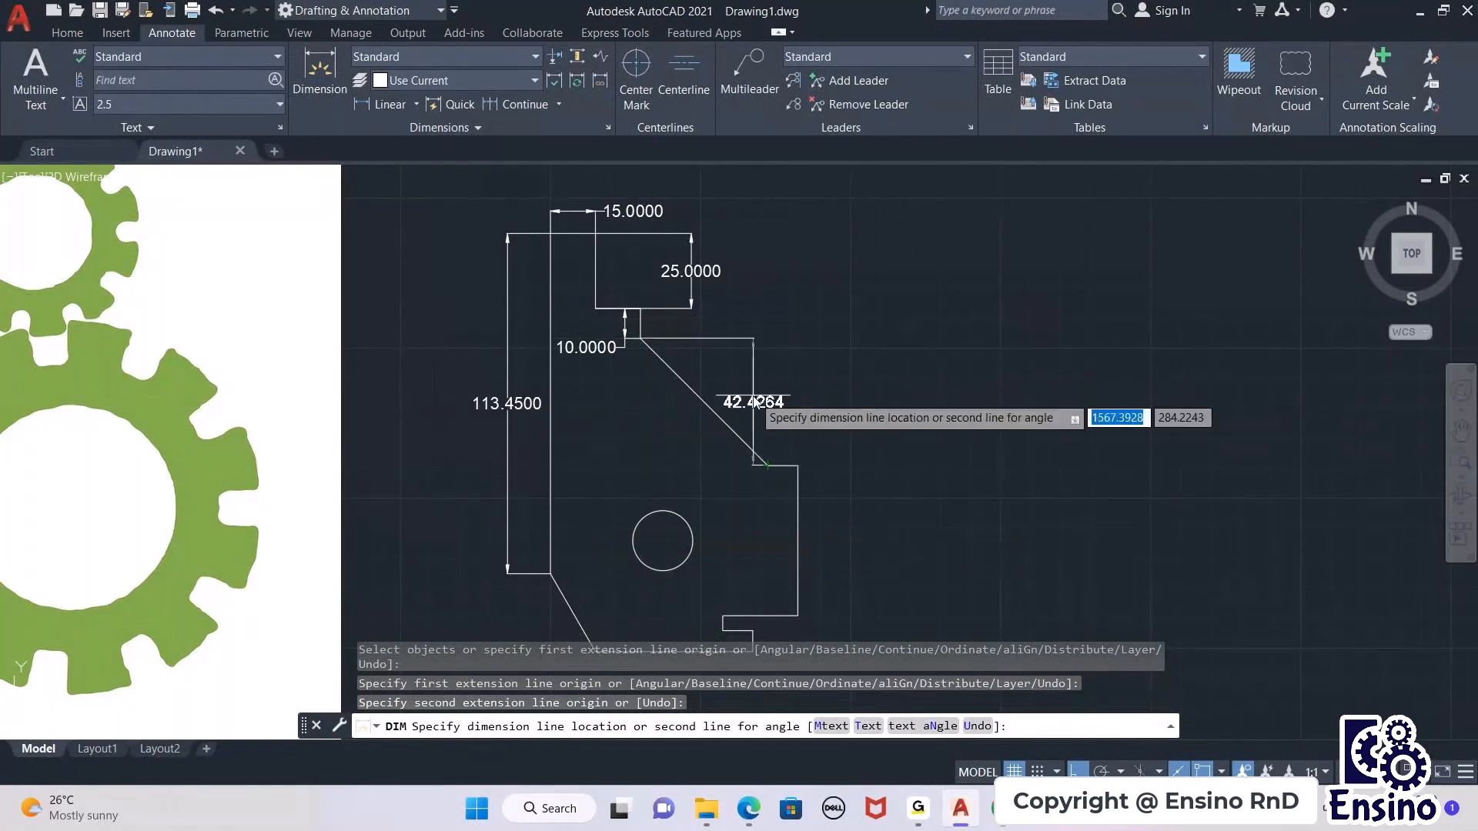
key("Escape")
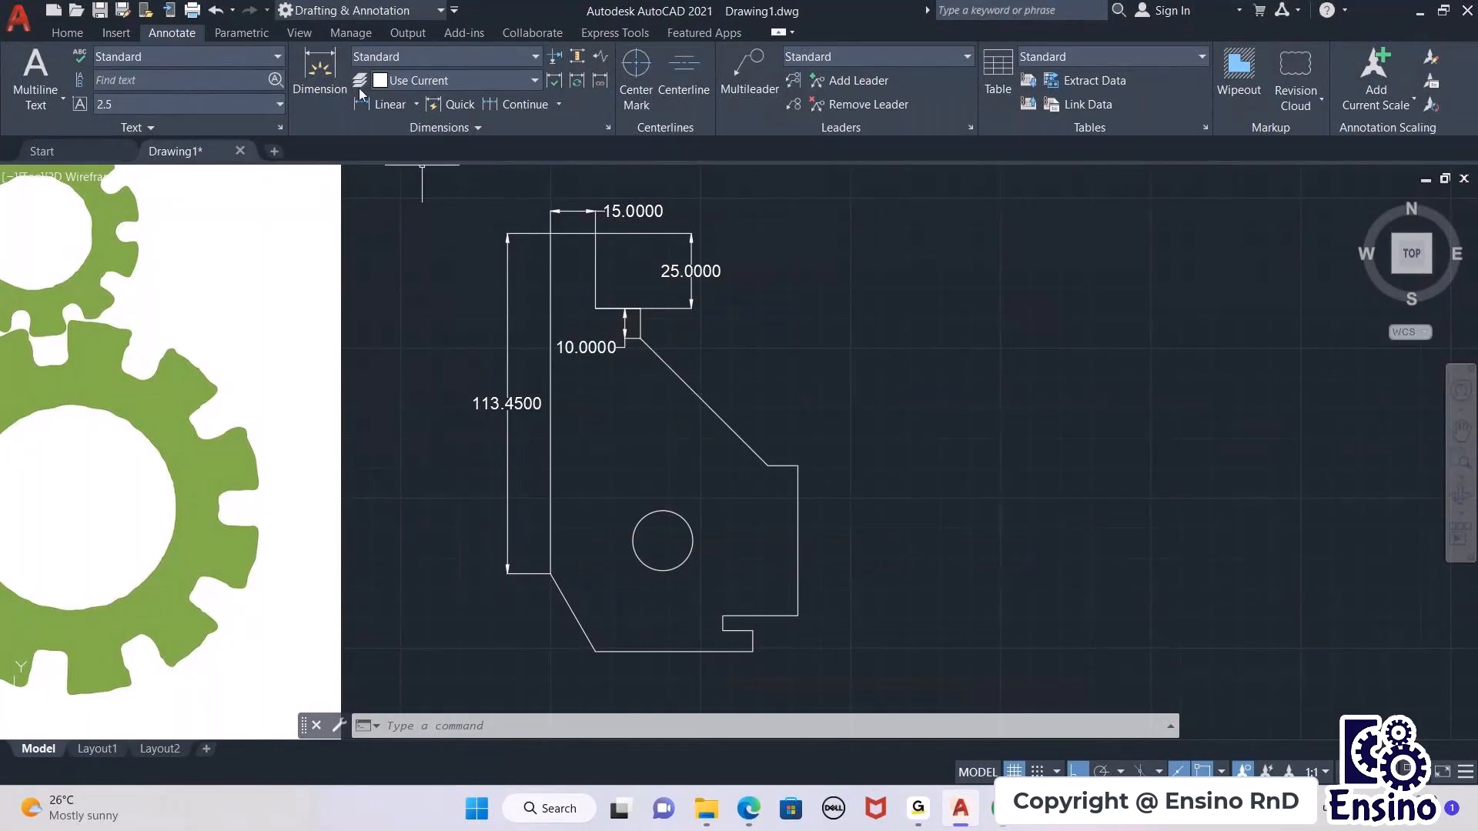
left_click(326, 69)
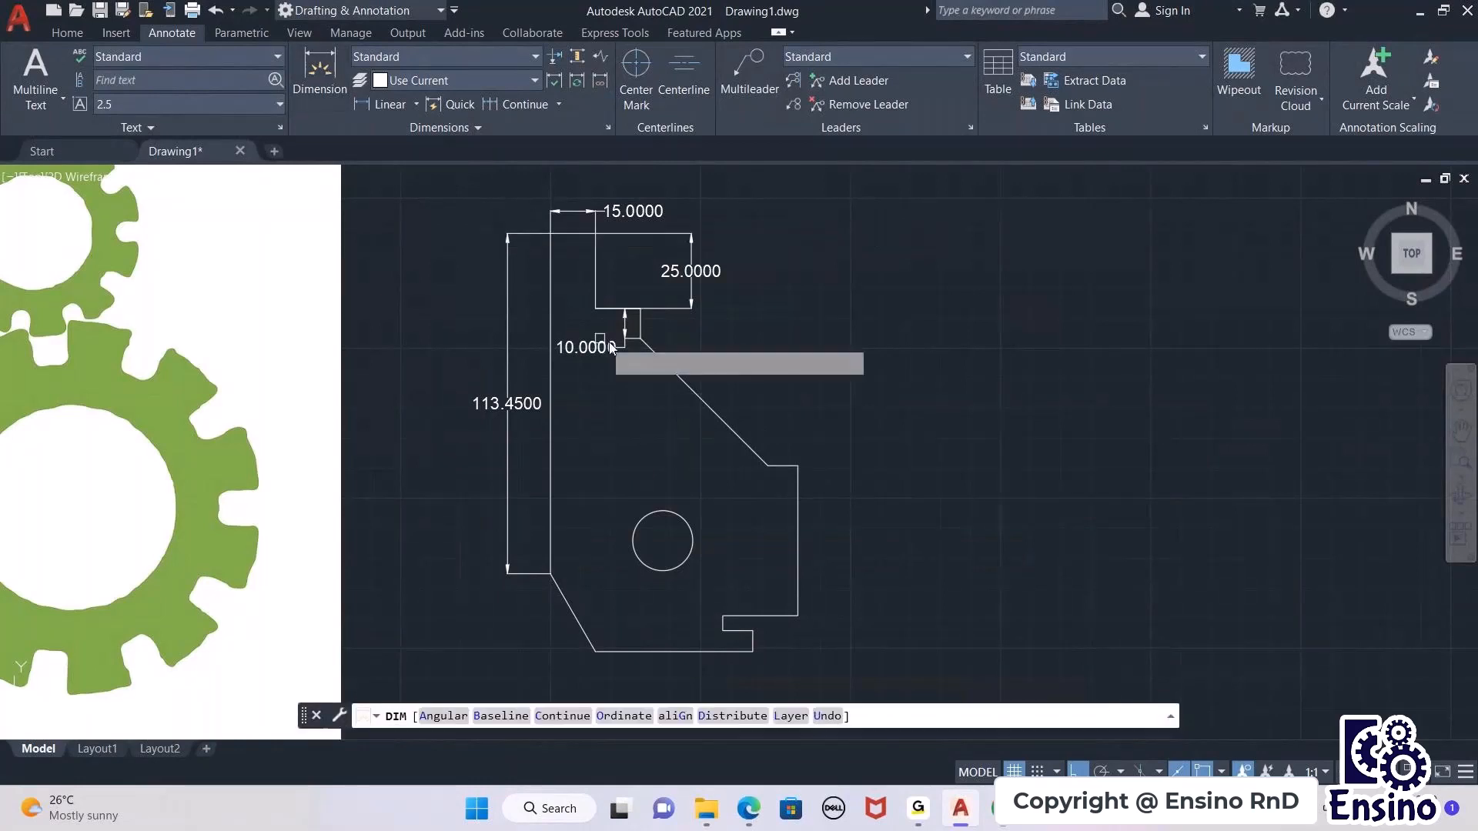
left_click(640, 340)
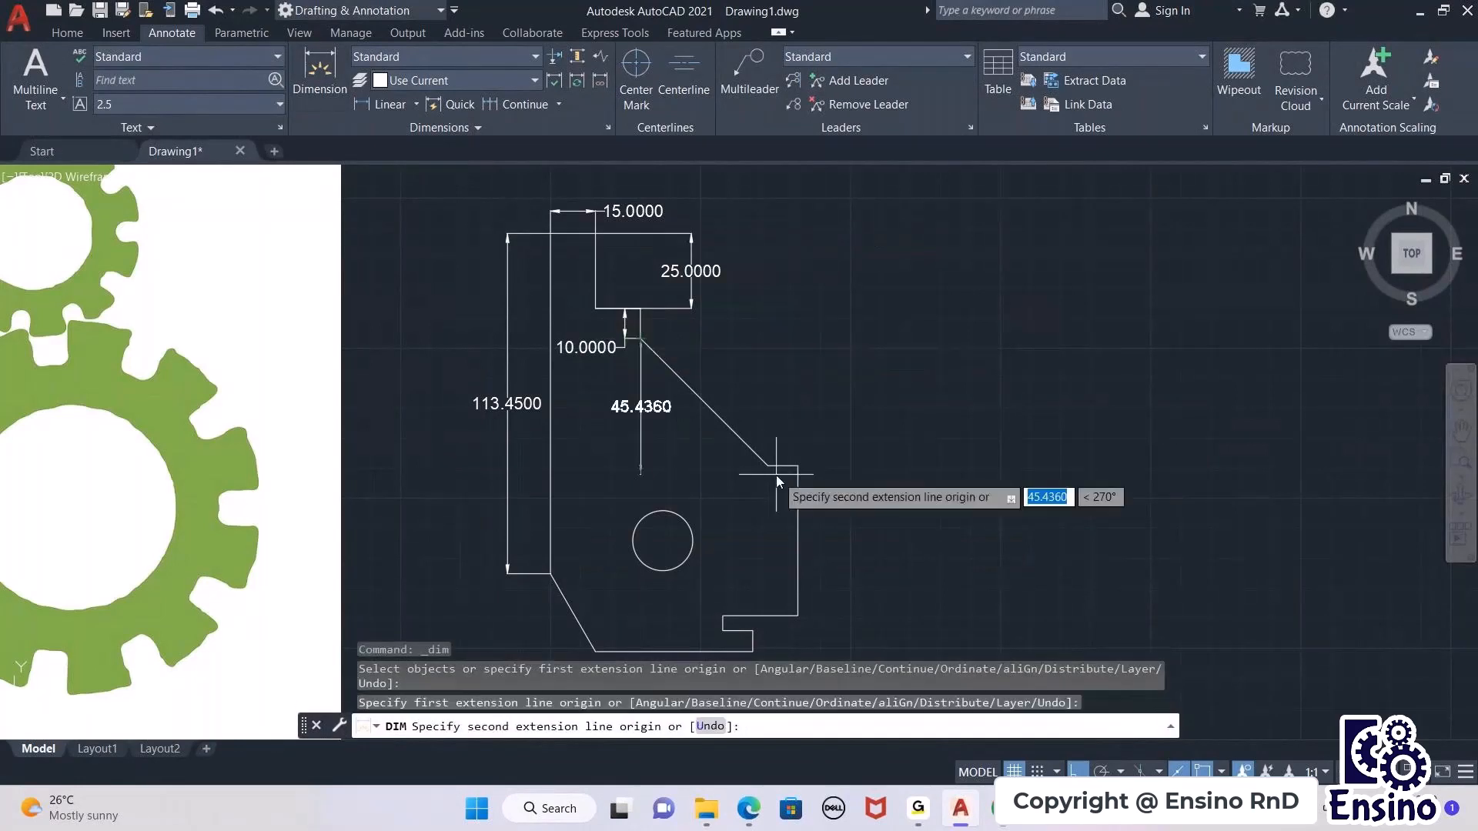
left_click(767, 465)
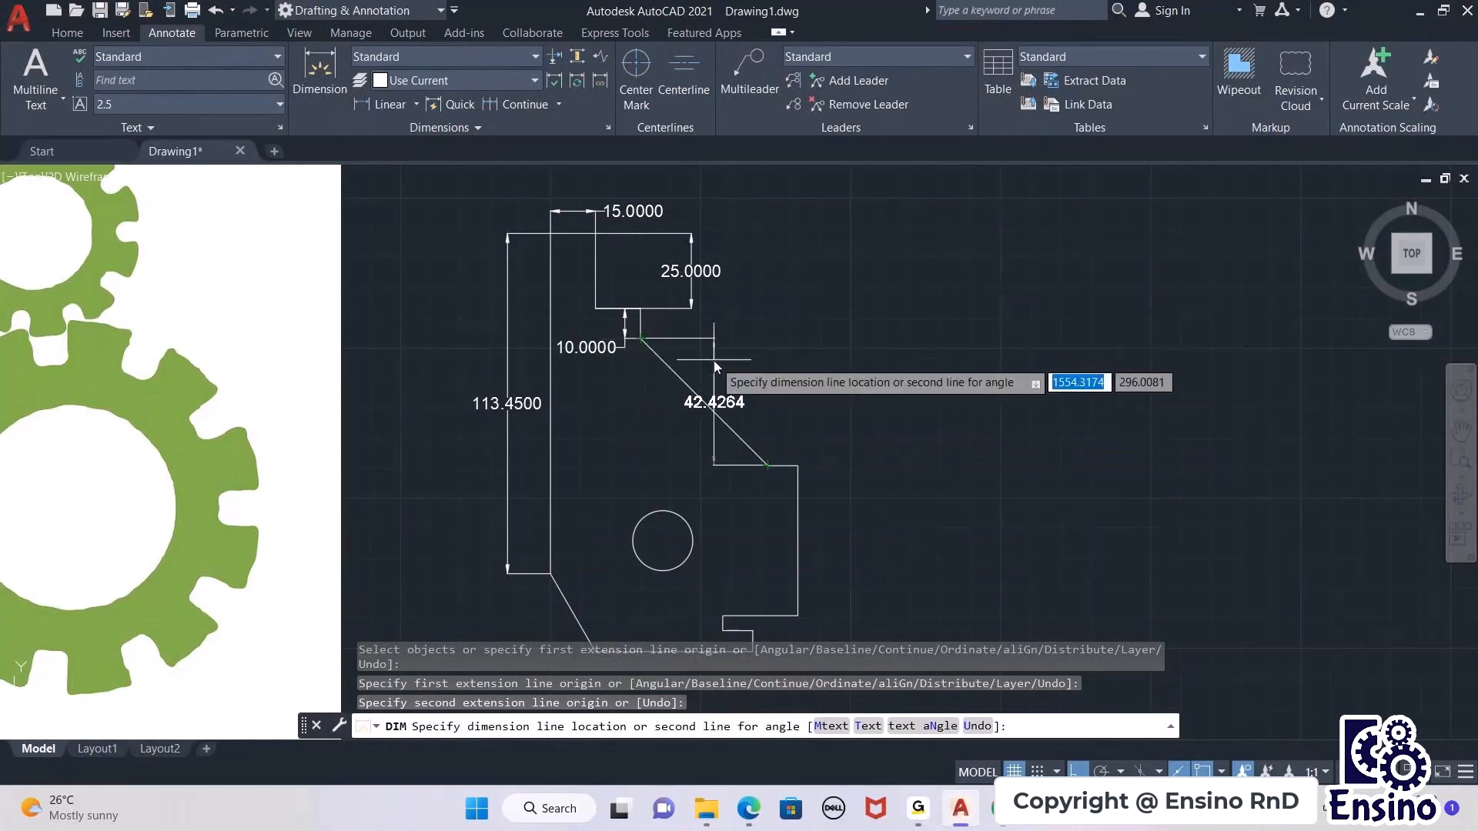
key("Escape")
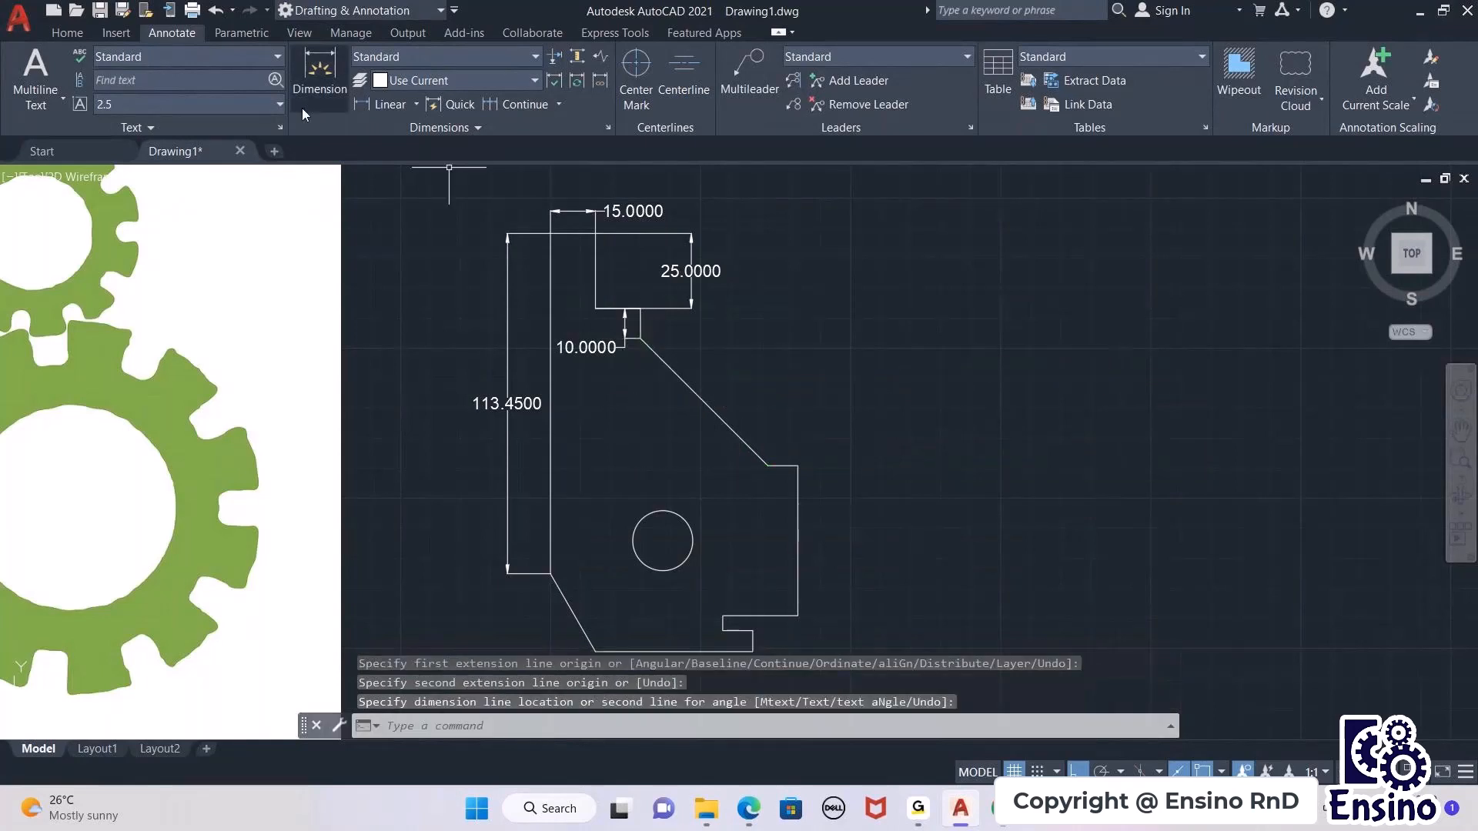
Step: Add an aligned dimension to the profile's long sloped edge, placing it on the inner side of the slope
left_click(415, 104)
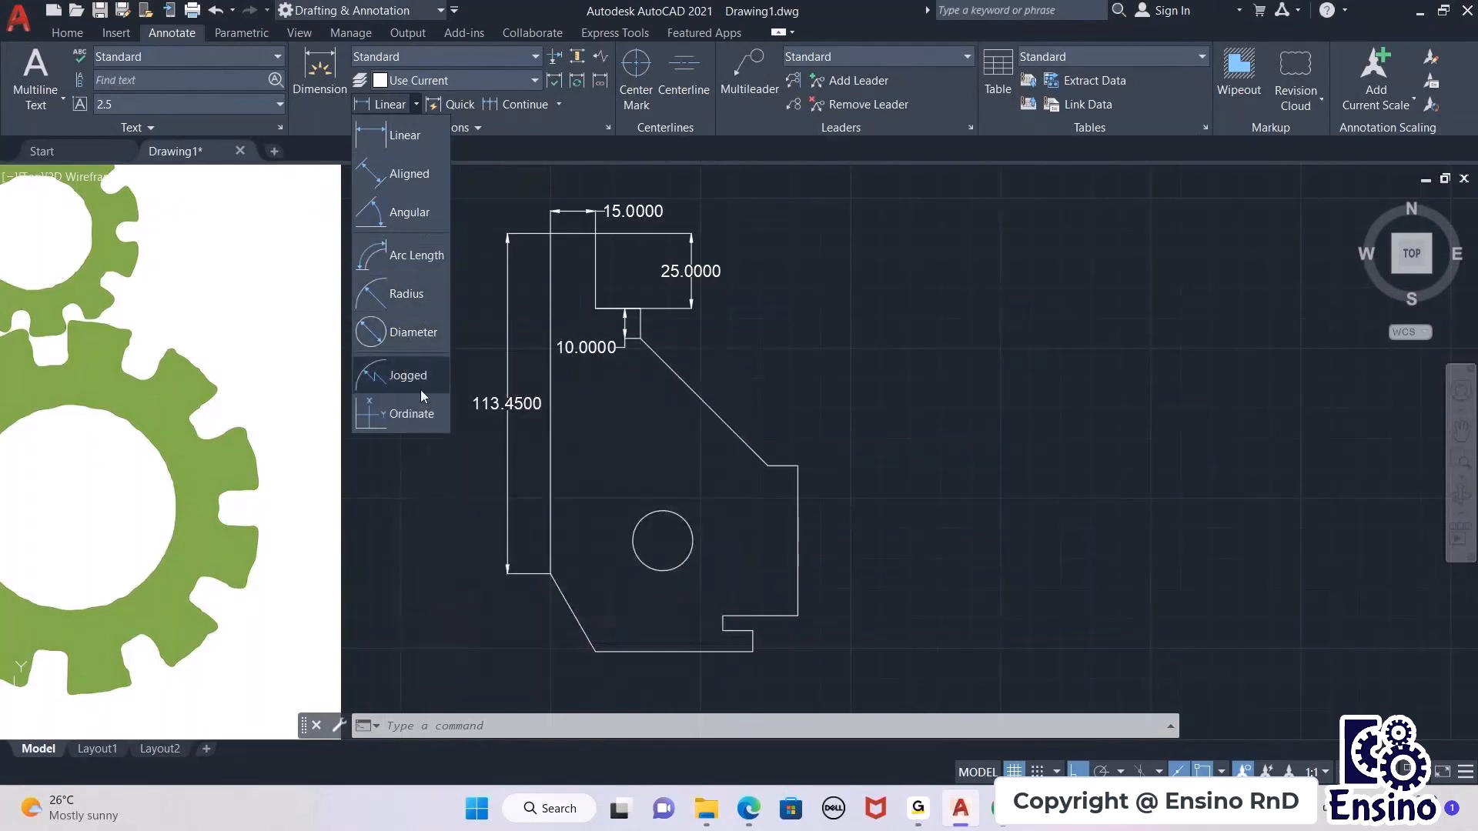
left_click(413, 174)
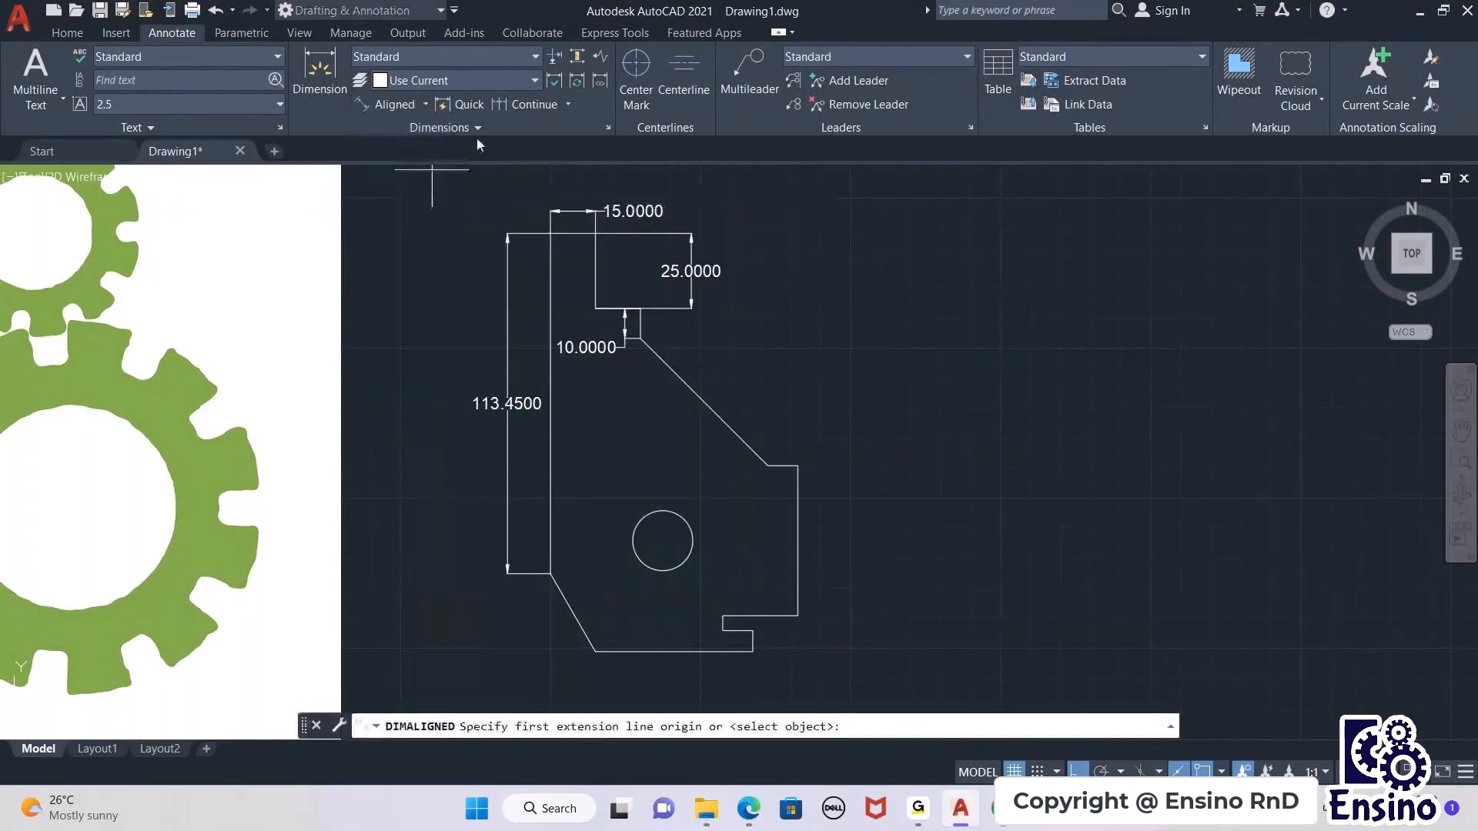
left_click(643, 338)
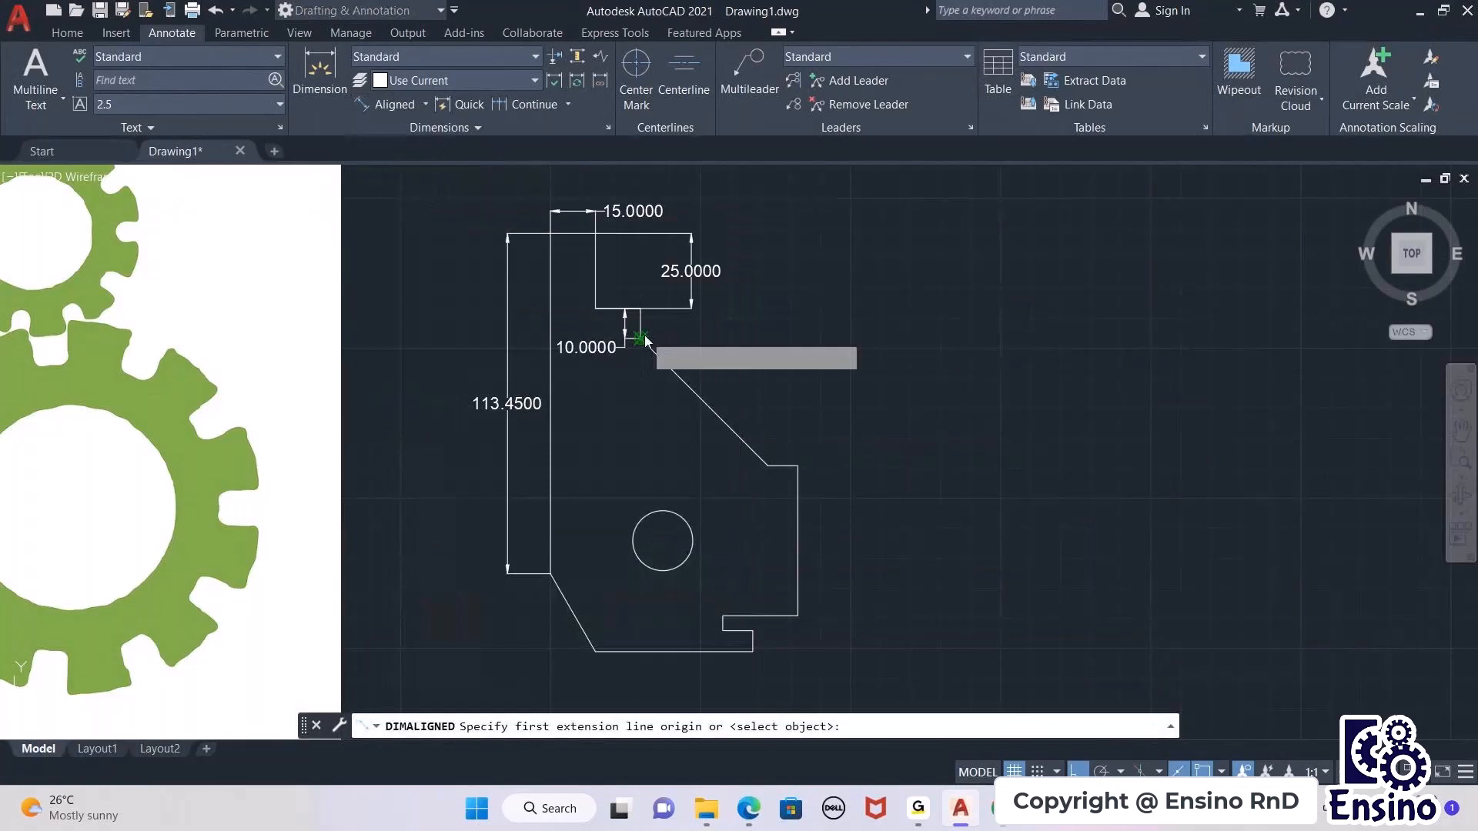
left_click(765, 462)
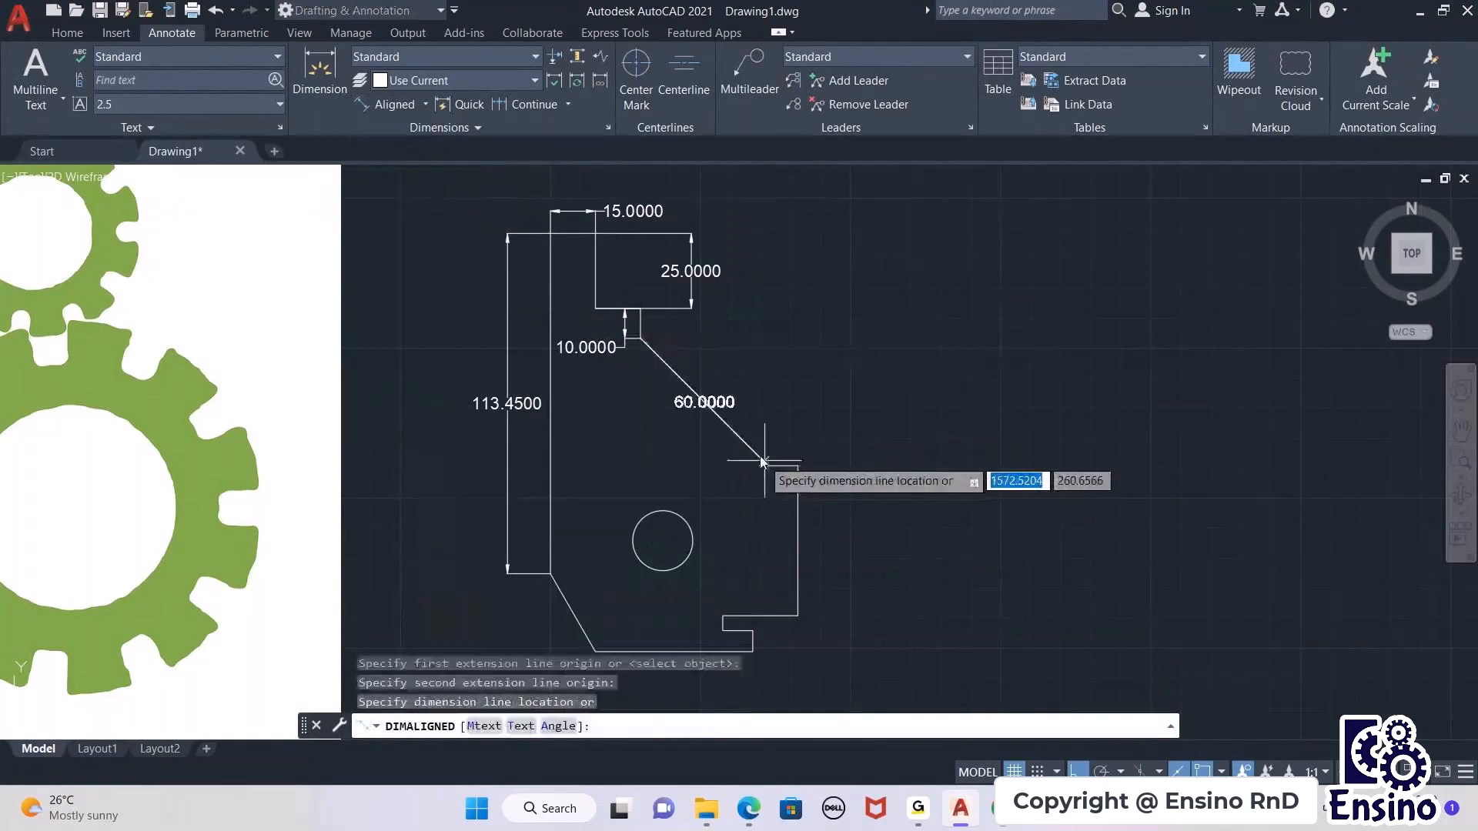
left_click(672, 414)
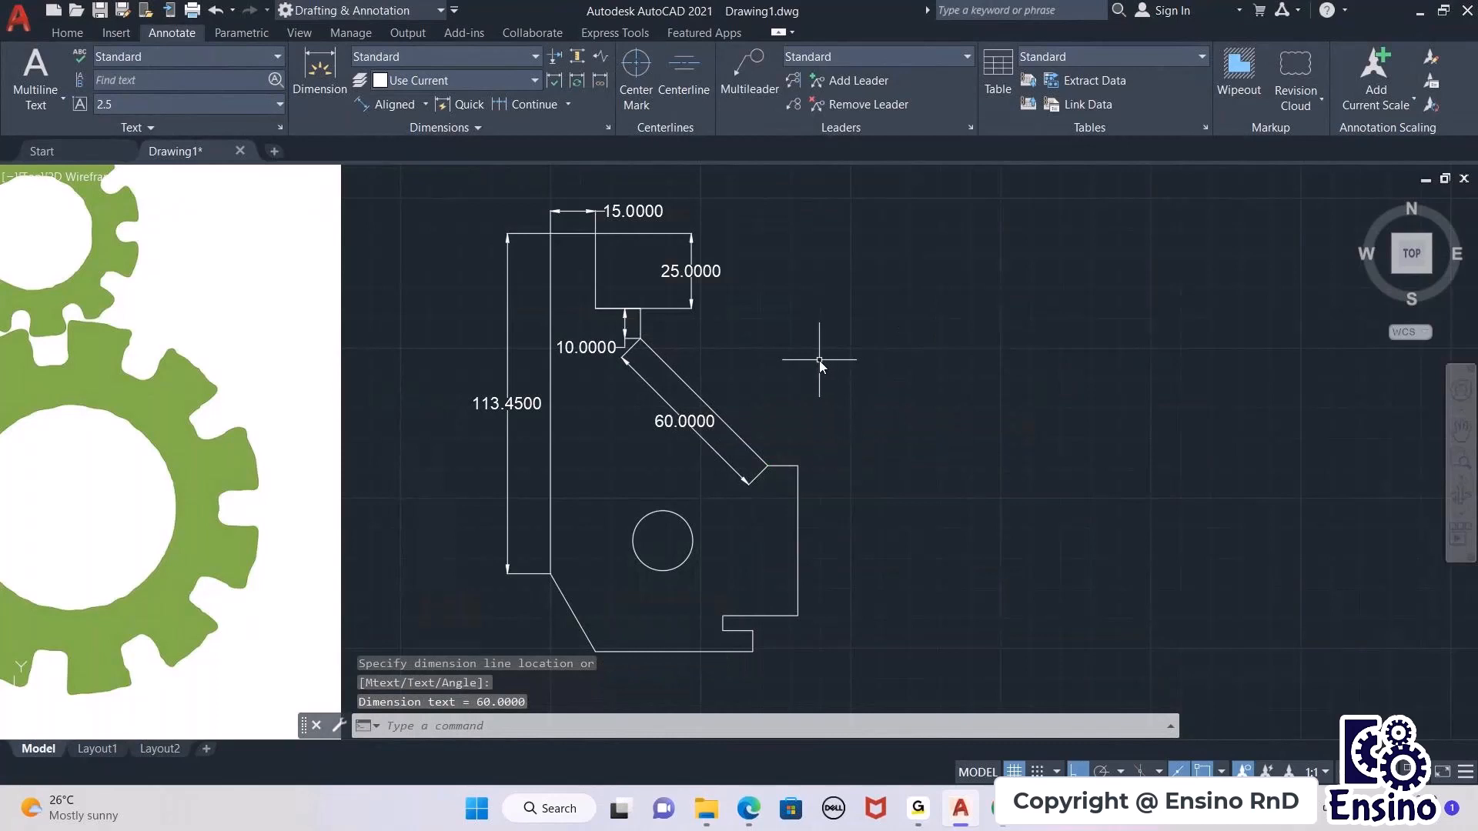
left_click(425, 104)
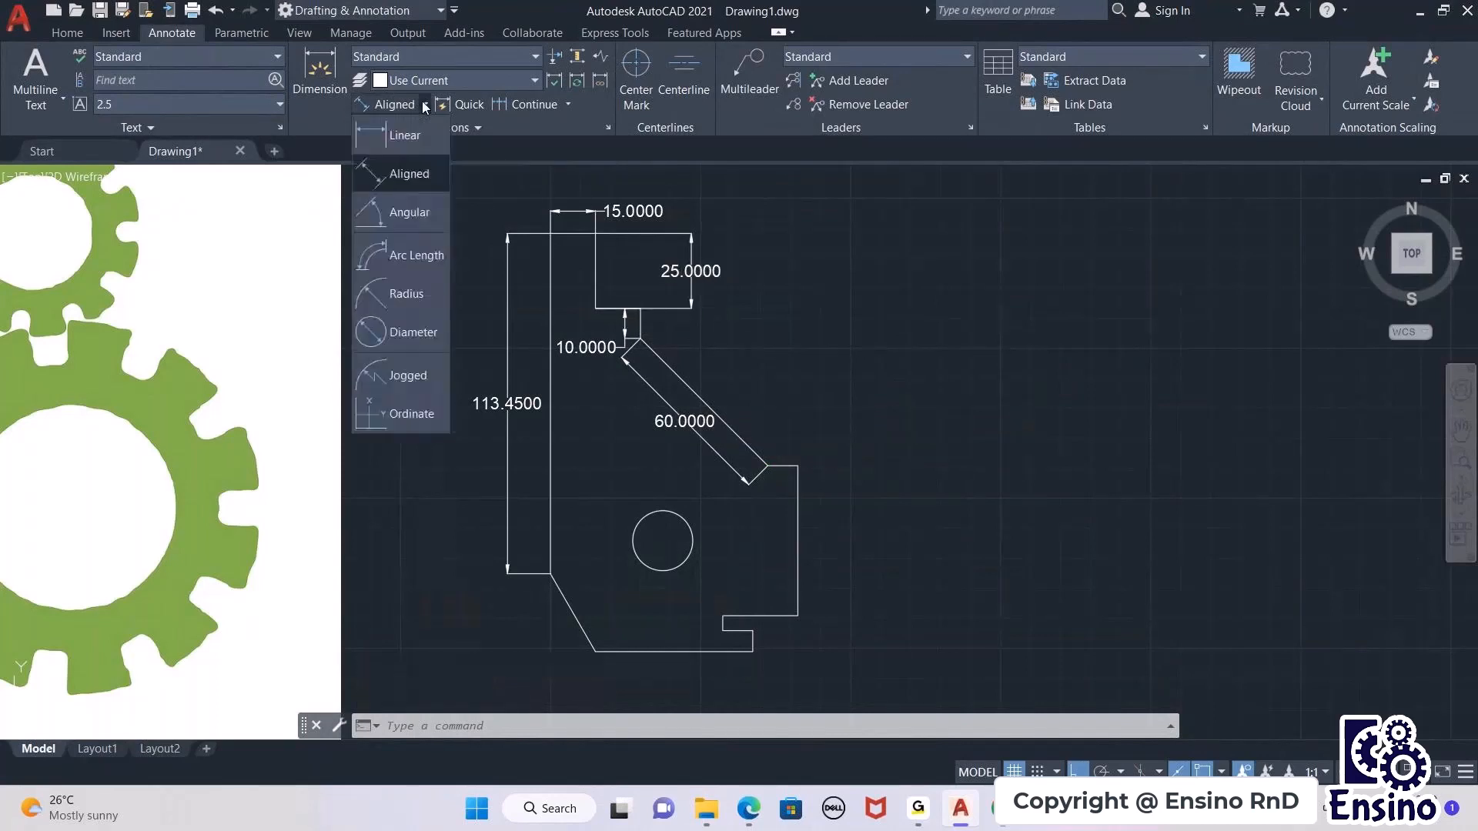
left_click(410, 211)
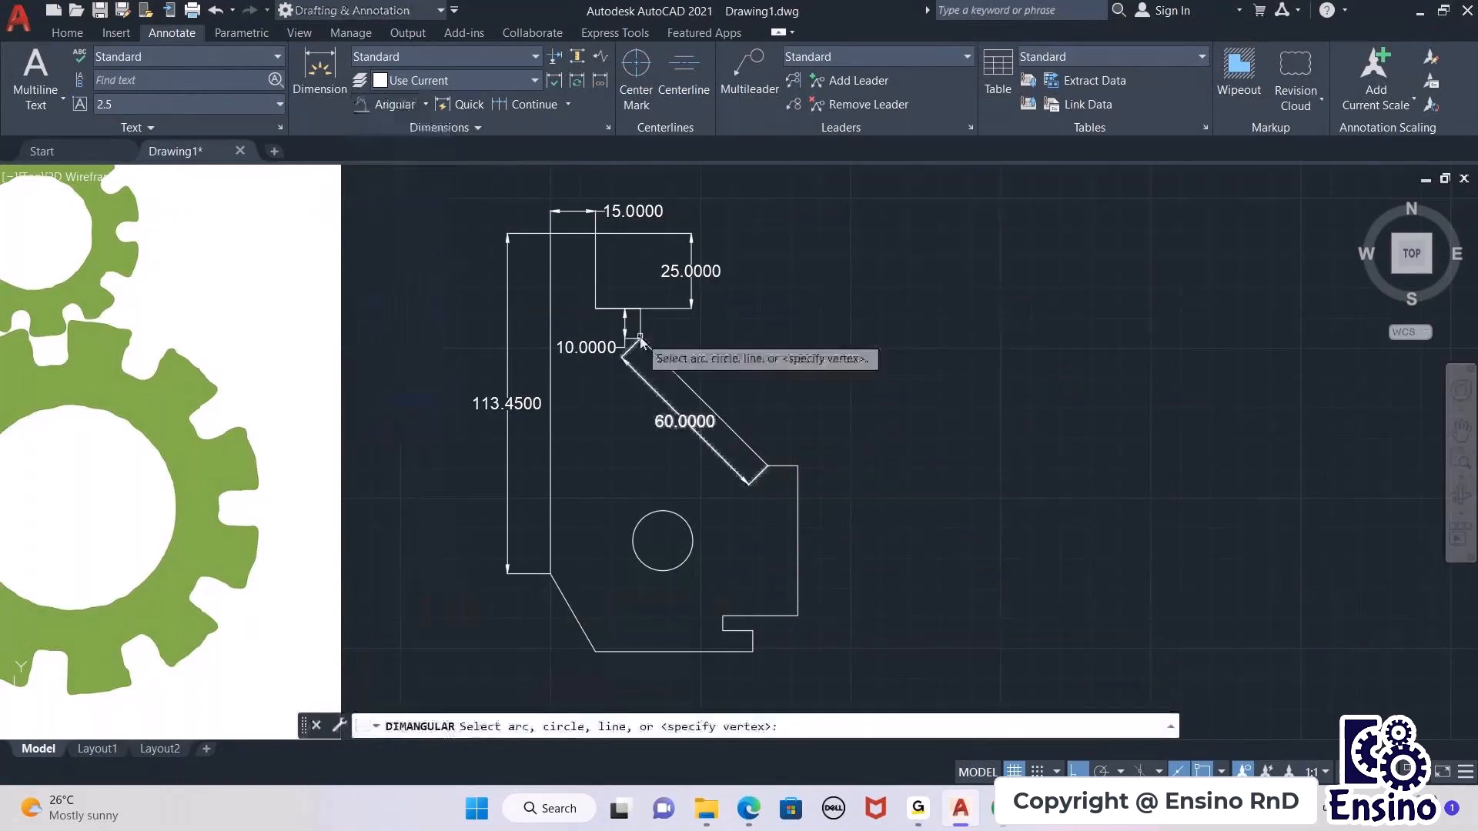
left_click(645, 345)
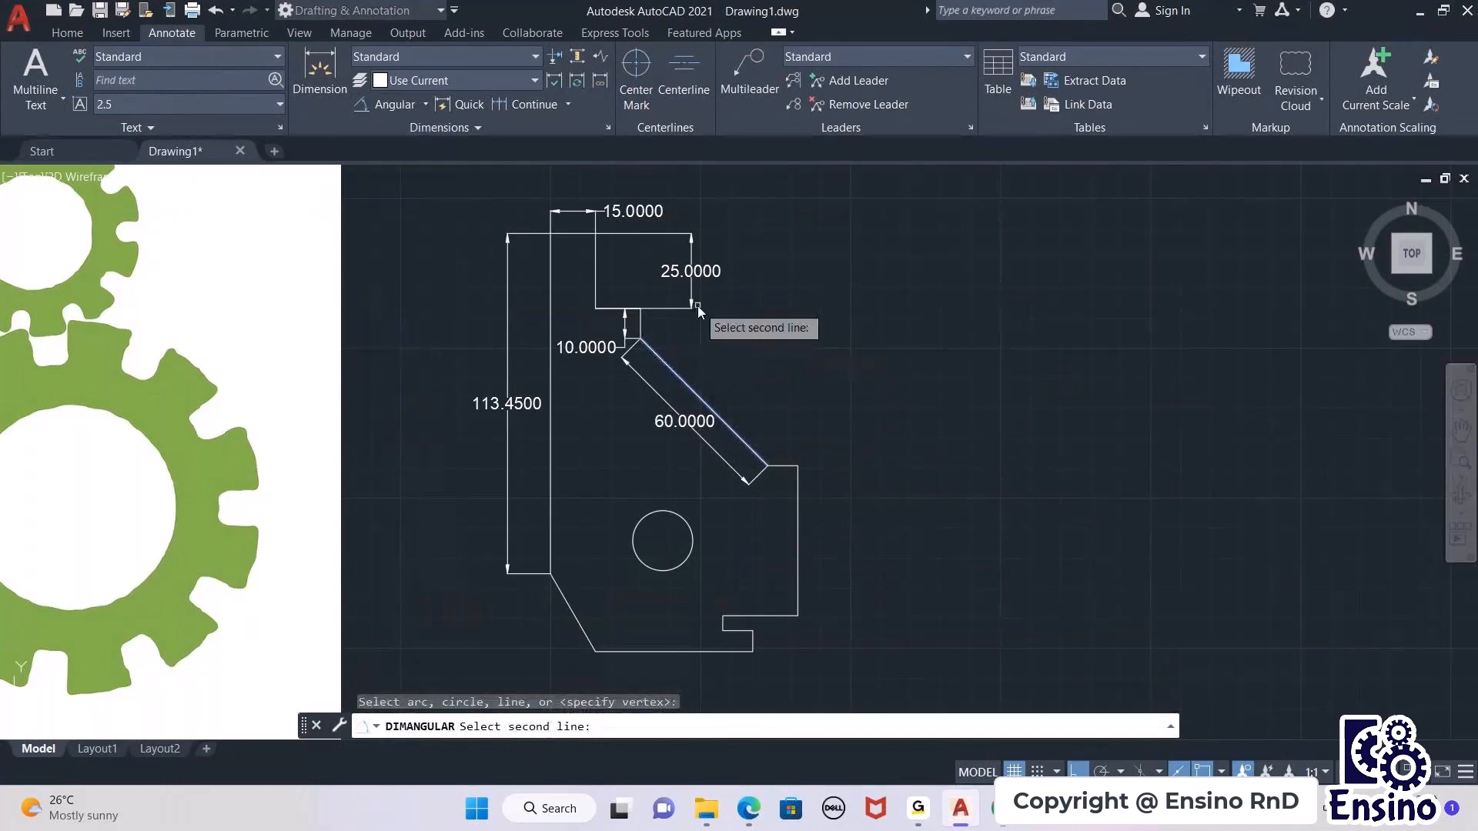
left_click(676, 350)
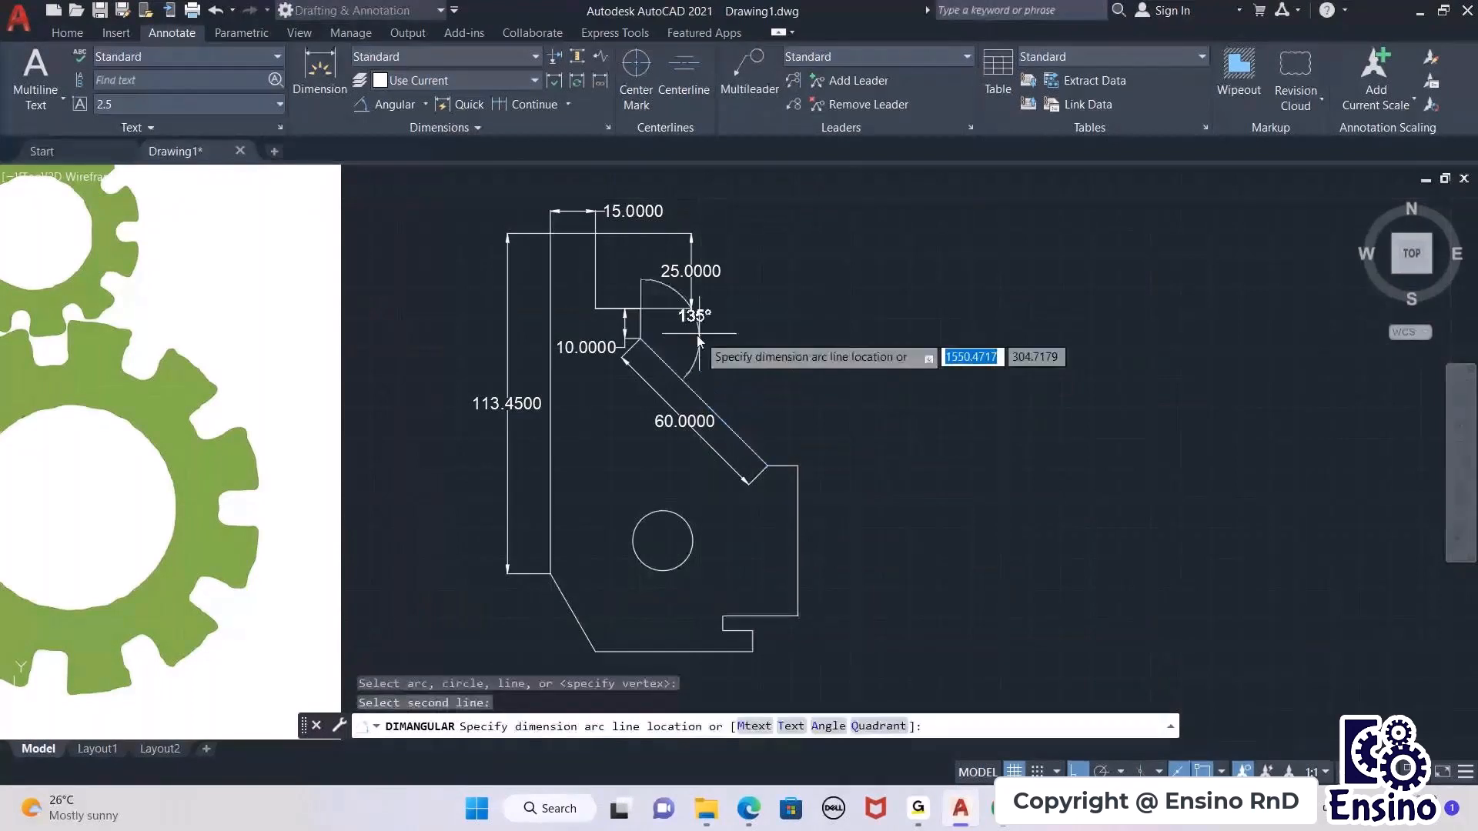
key("Escape")
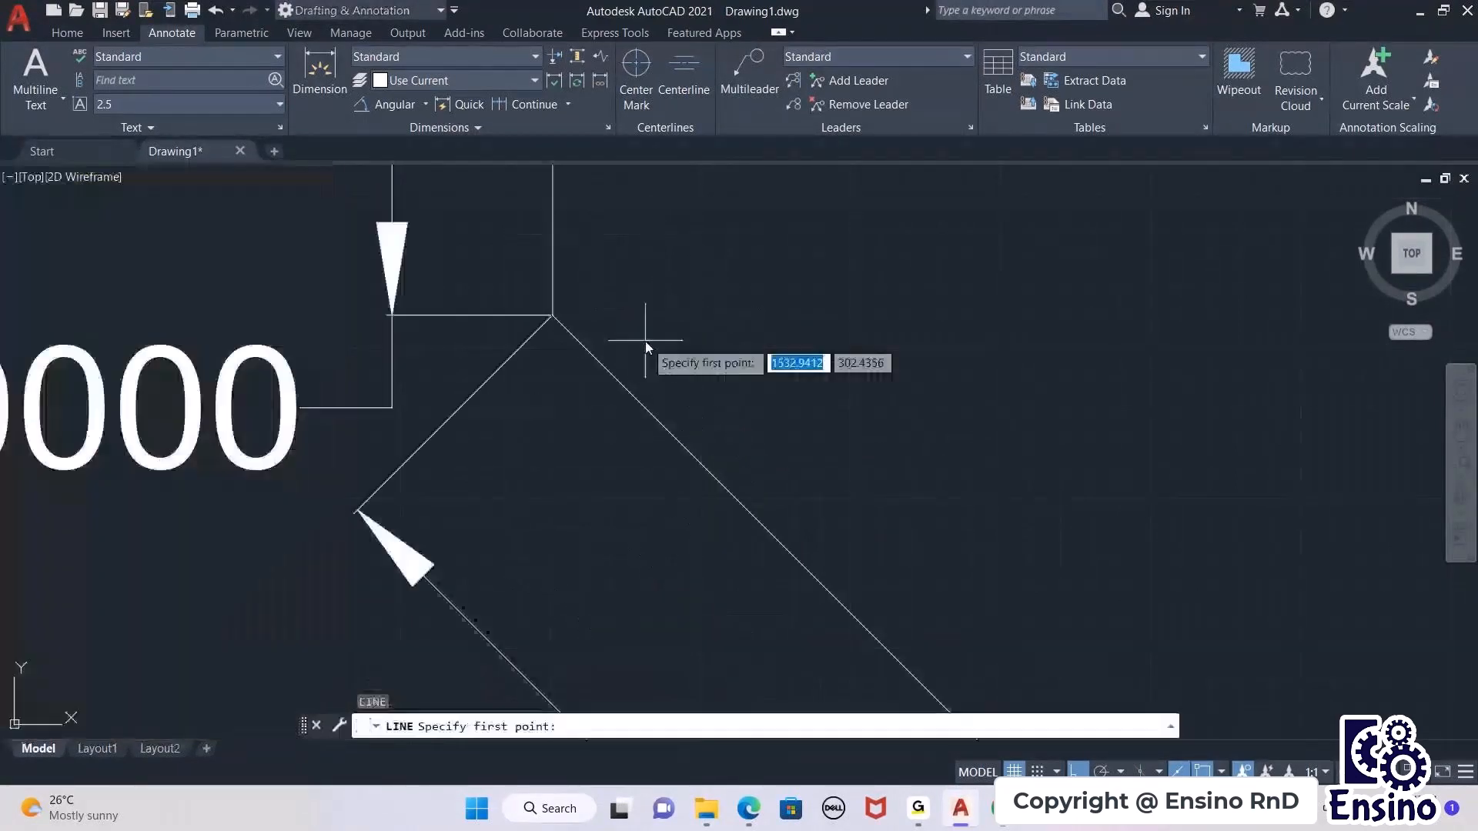
Step: Draw a horizontal reference line 10 units long, extending outward from the slope's upper endpoint
left_click(552, 314)
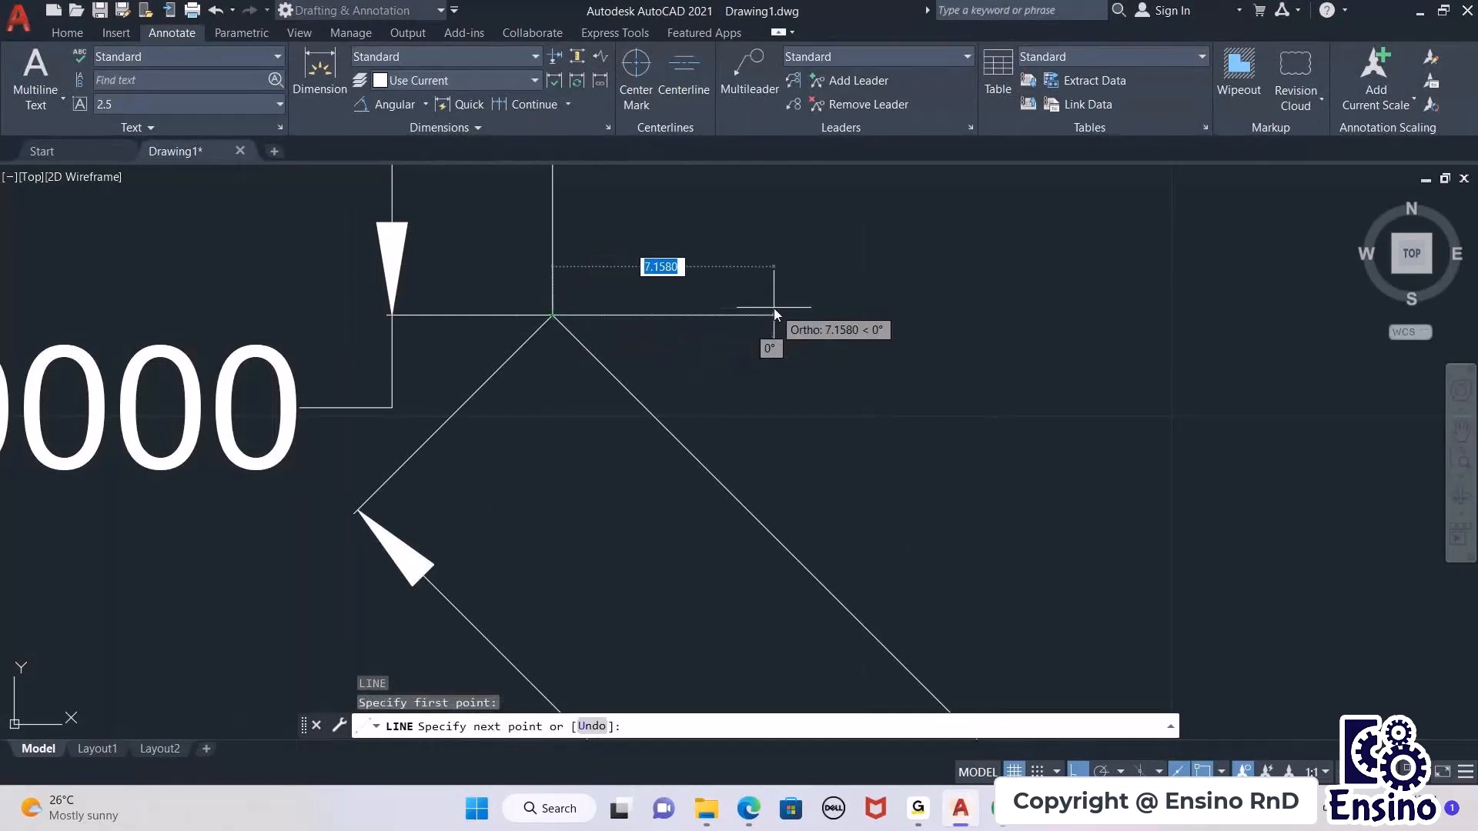
type("10")
key("Return")
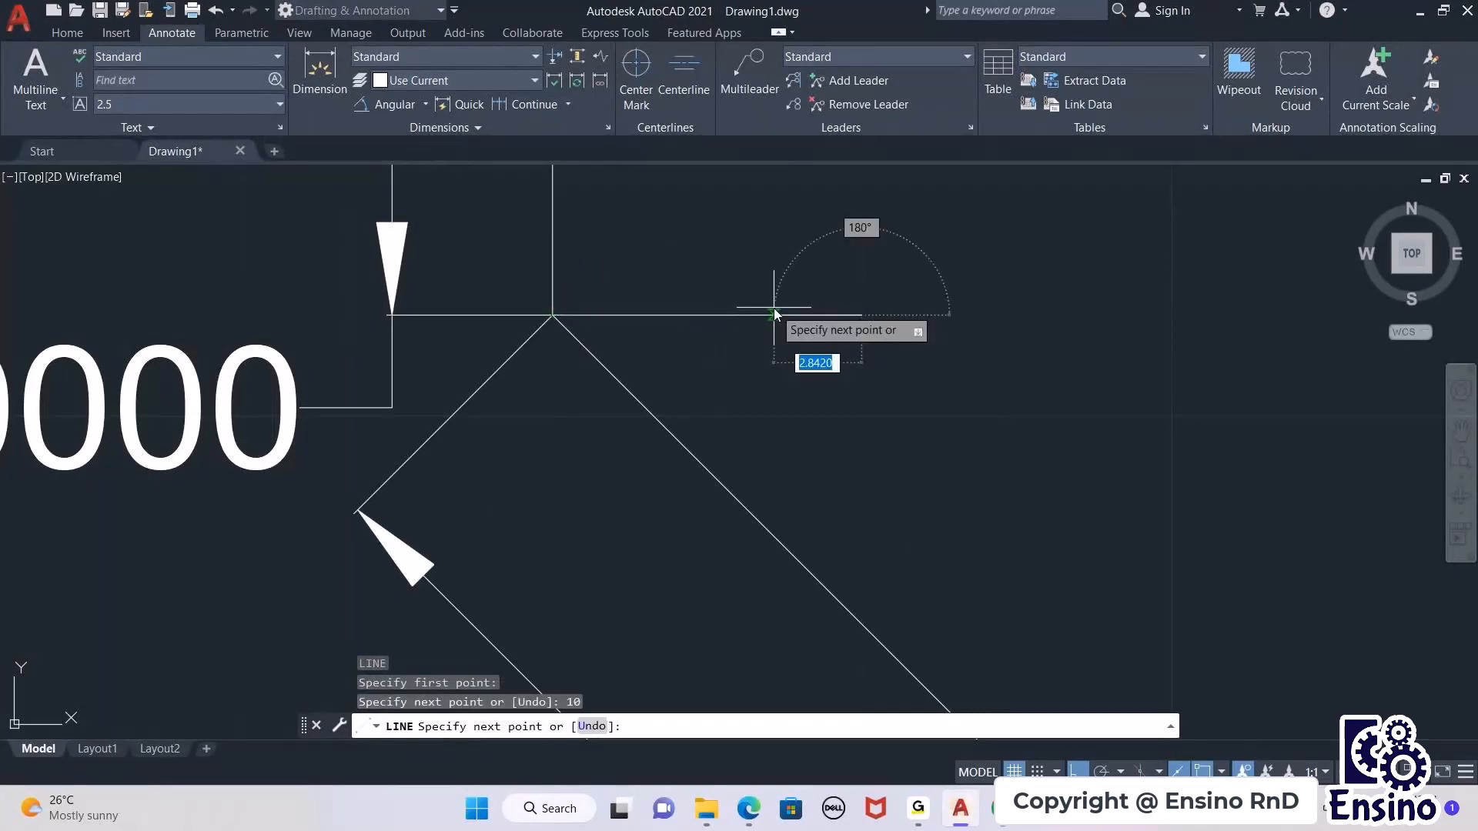
key("Escape")
scroll(801, 331, "down", 4)
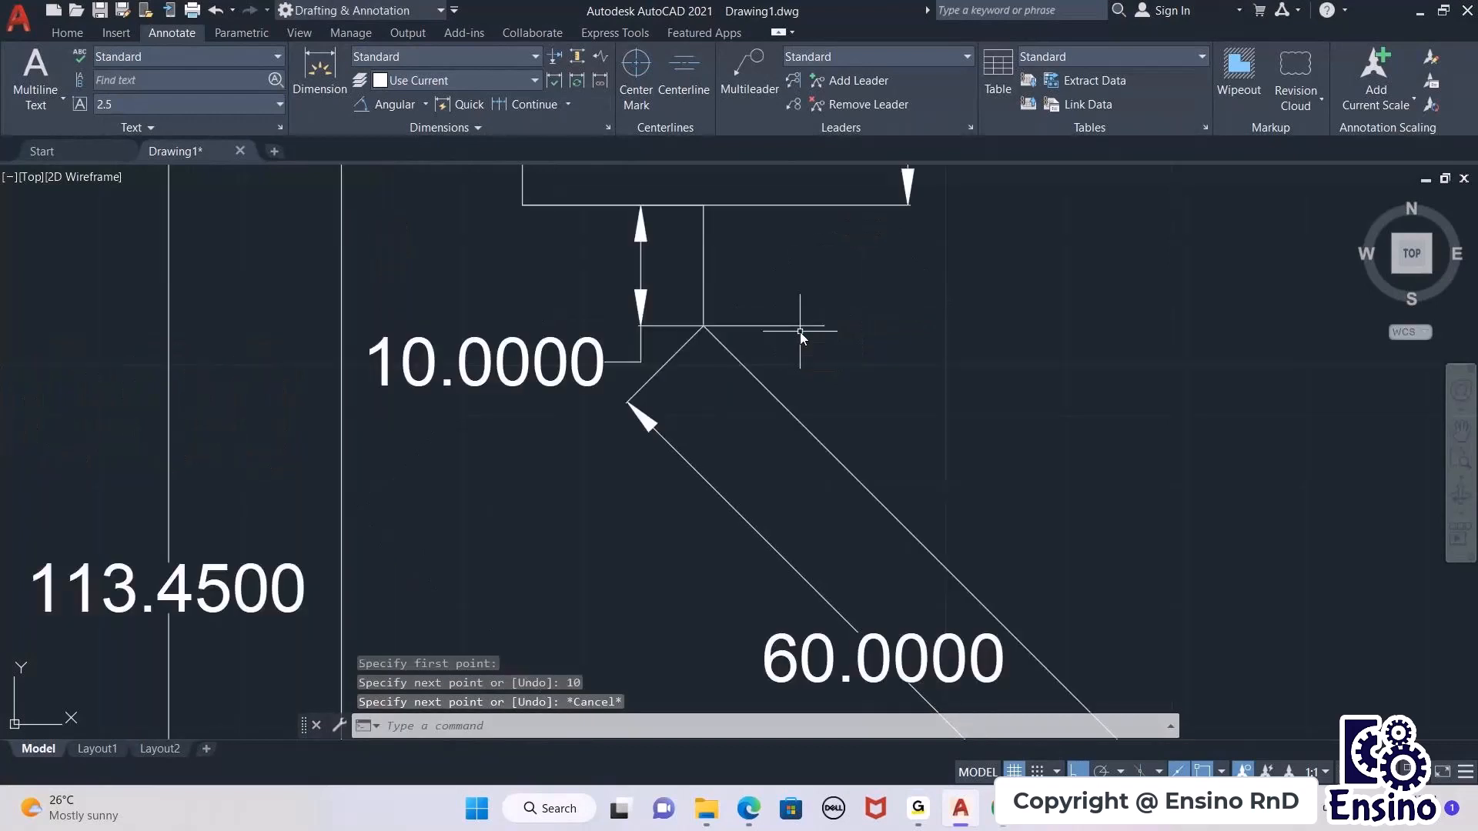
scroll(838, 363, "down", 2)
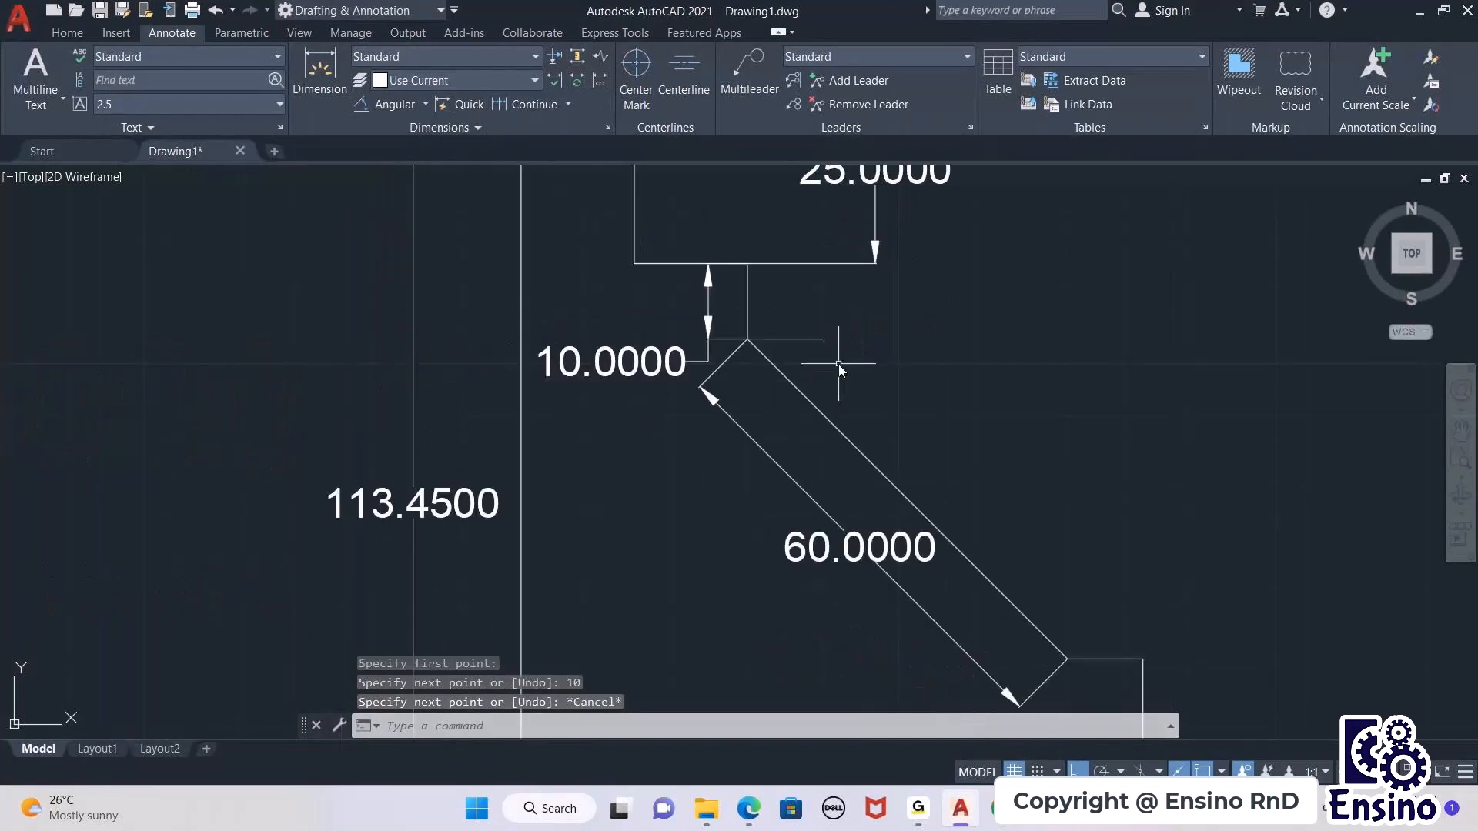
scroll(839, 364, "down", 2)
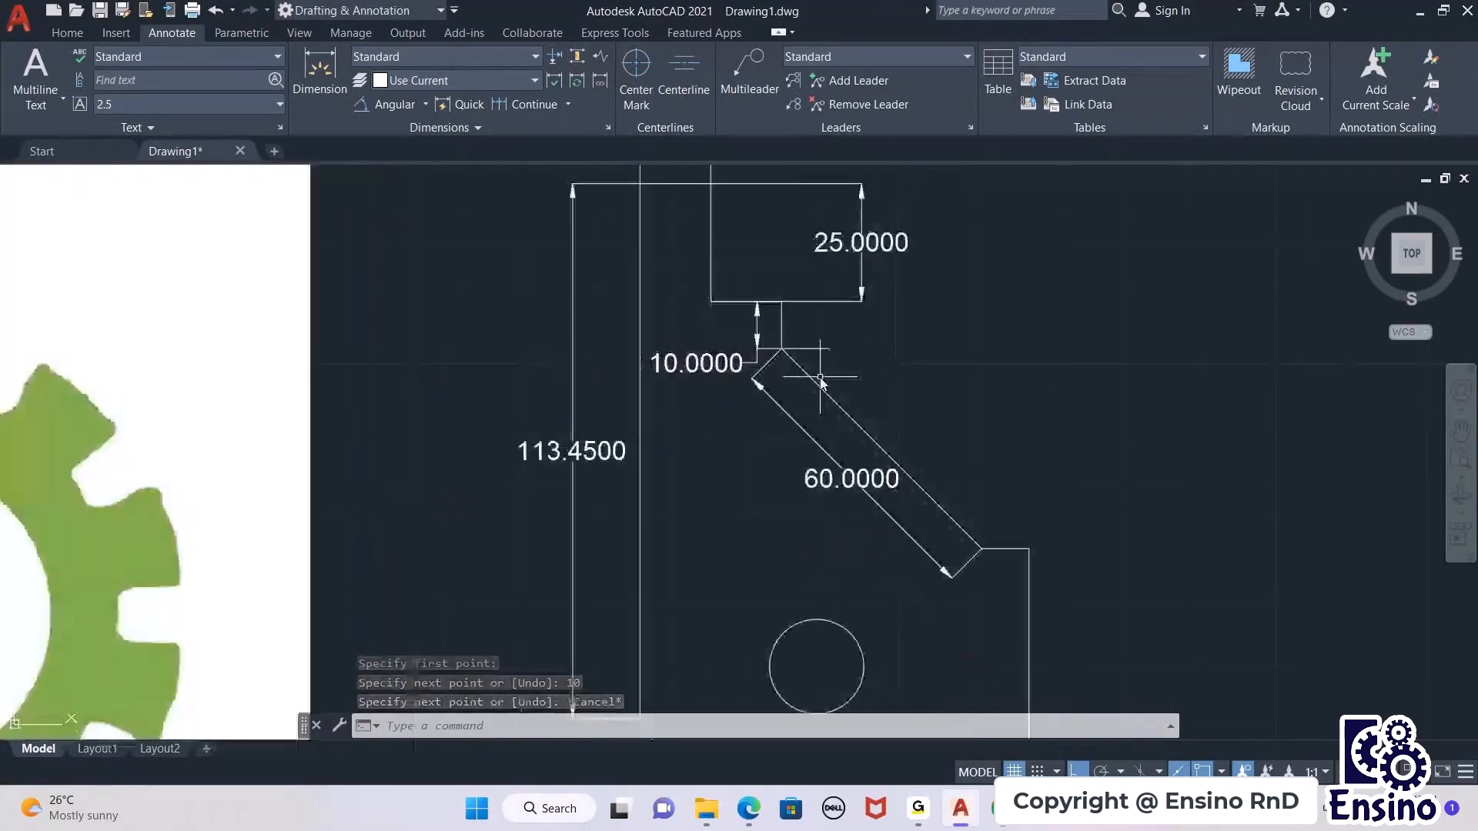
Step: Add an angular dimension between the horizontal reference line and the sloped edge, placing it outside the profile
left_click(388, 107)
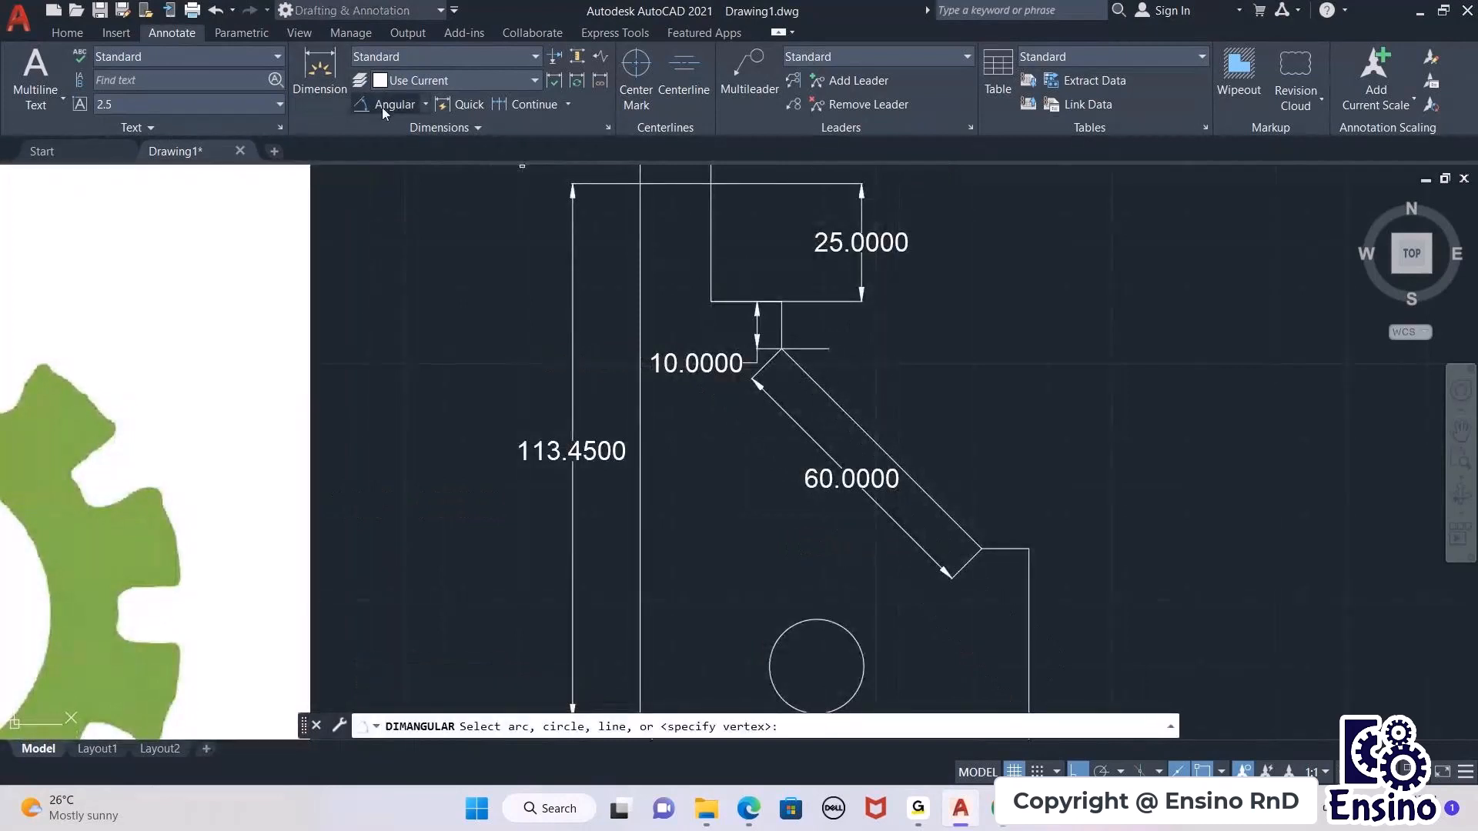
left_click(426, 105)
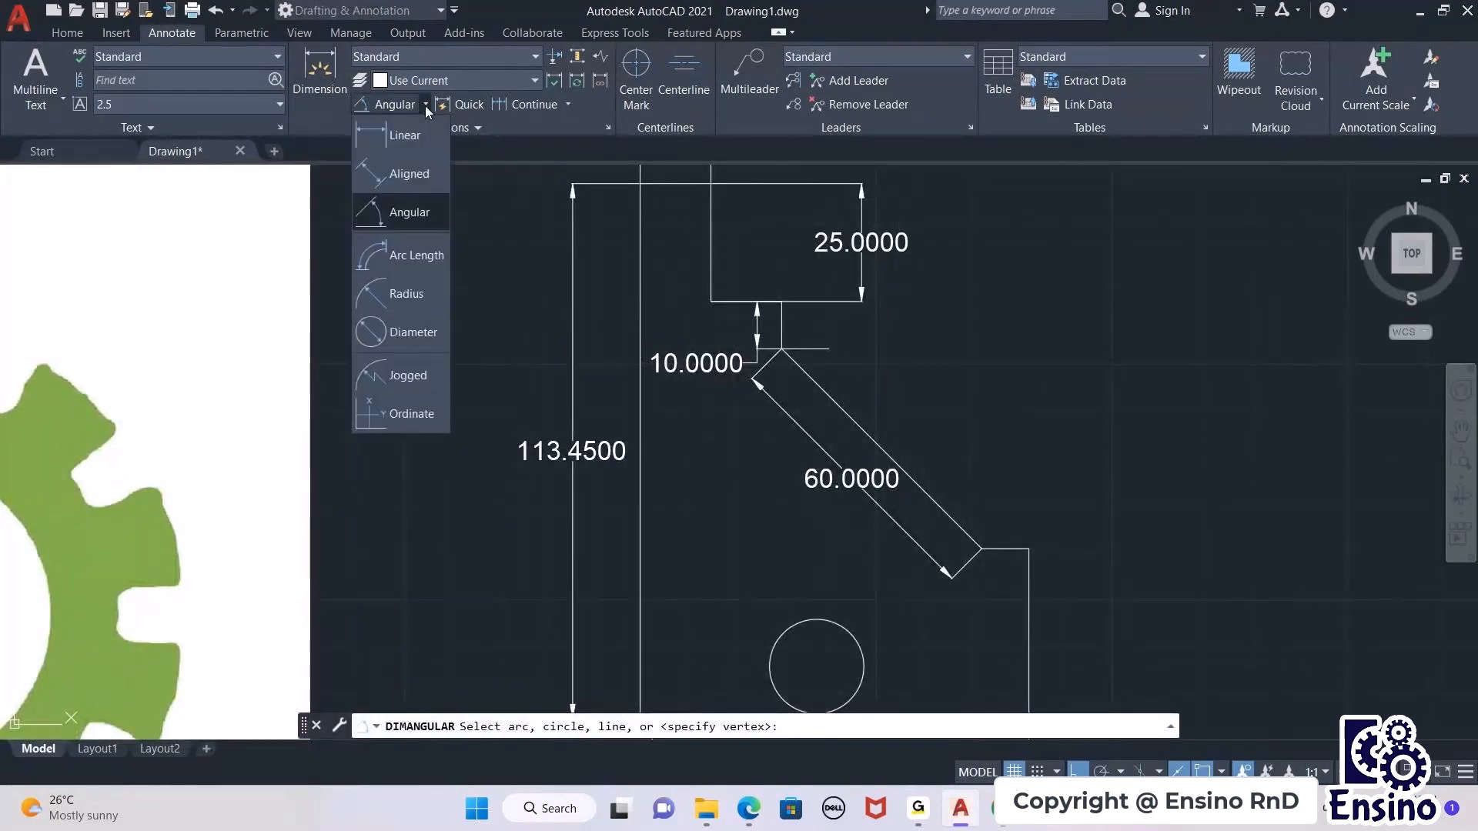
left_click(422, 221)
scroll(918, 441, "up", 2)
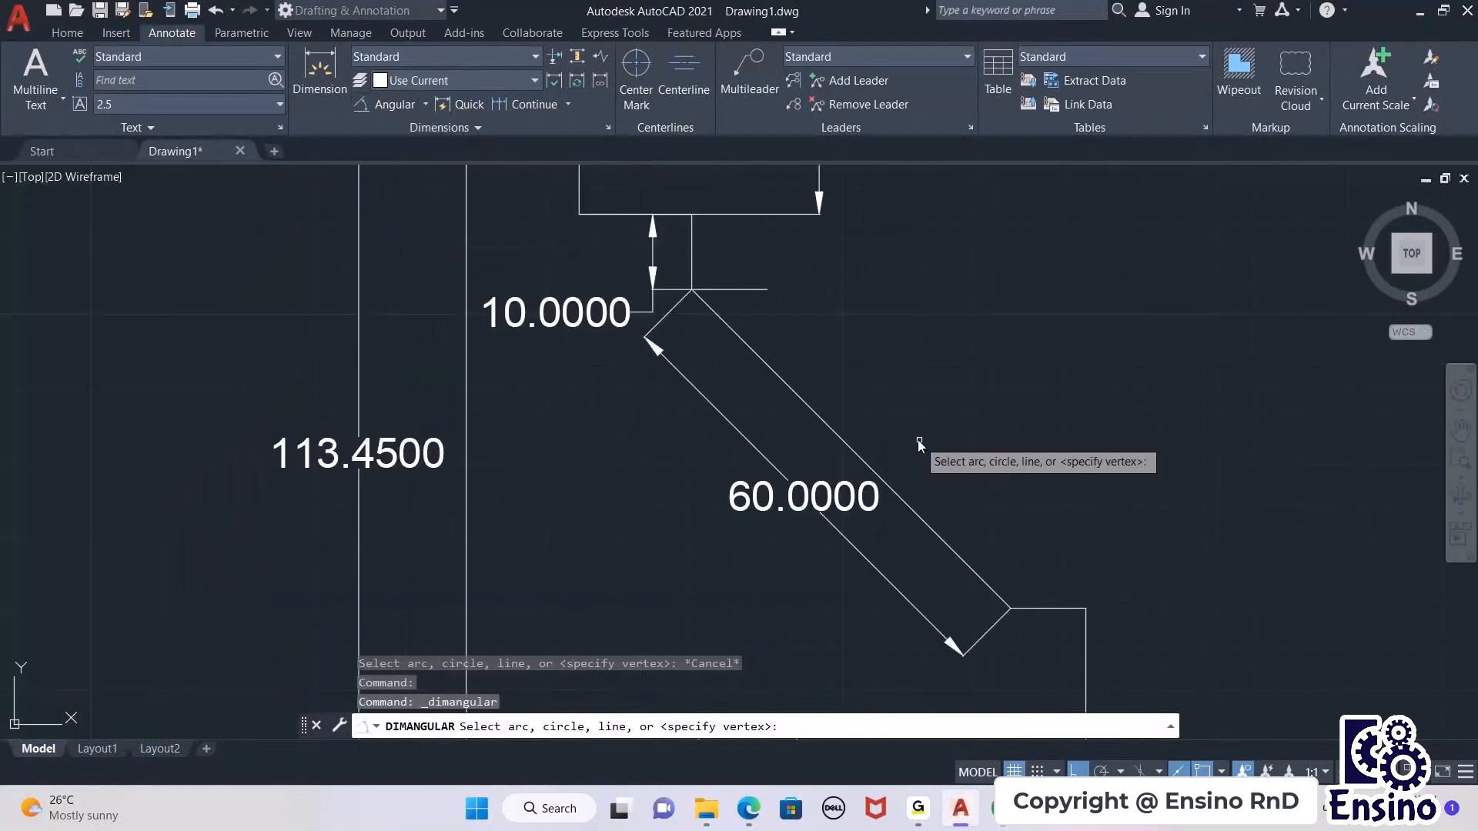
left_click(760, 291)
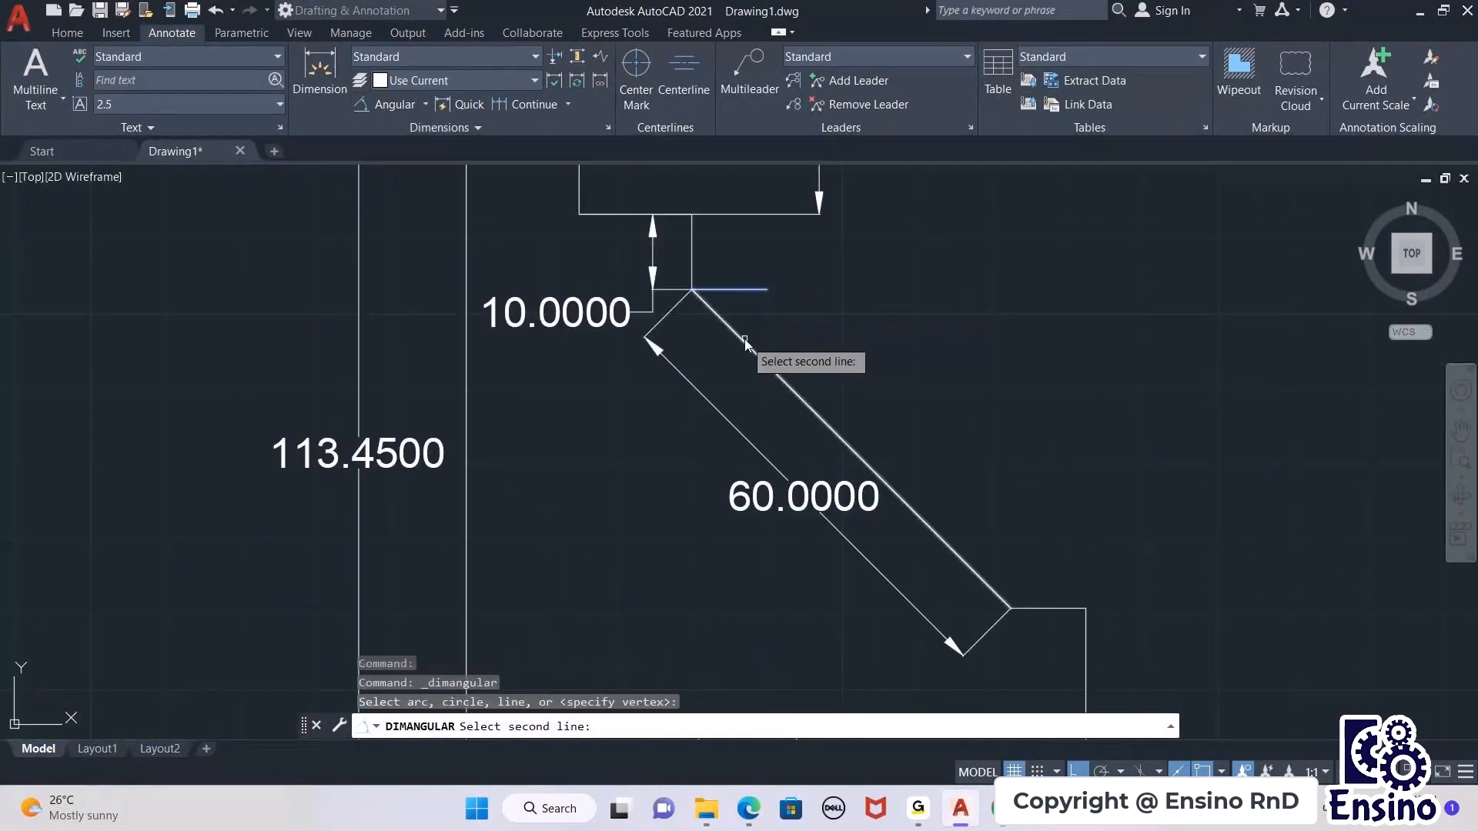
left_click(745, 338)
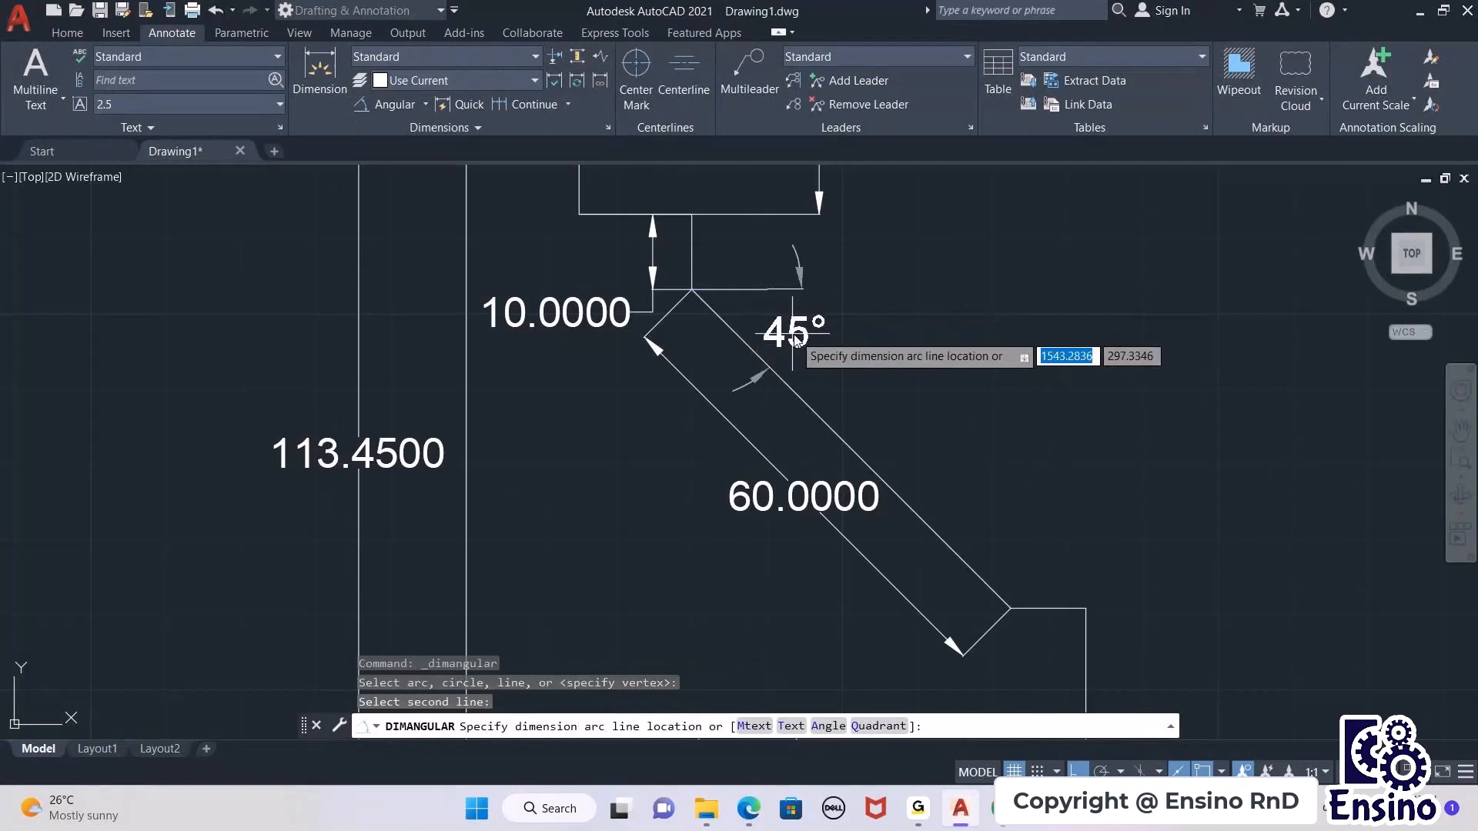
left_click(848, 354)
scroll(886, 385, "down", 4)
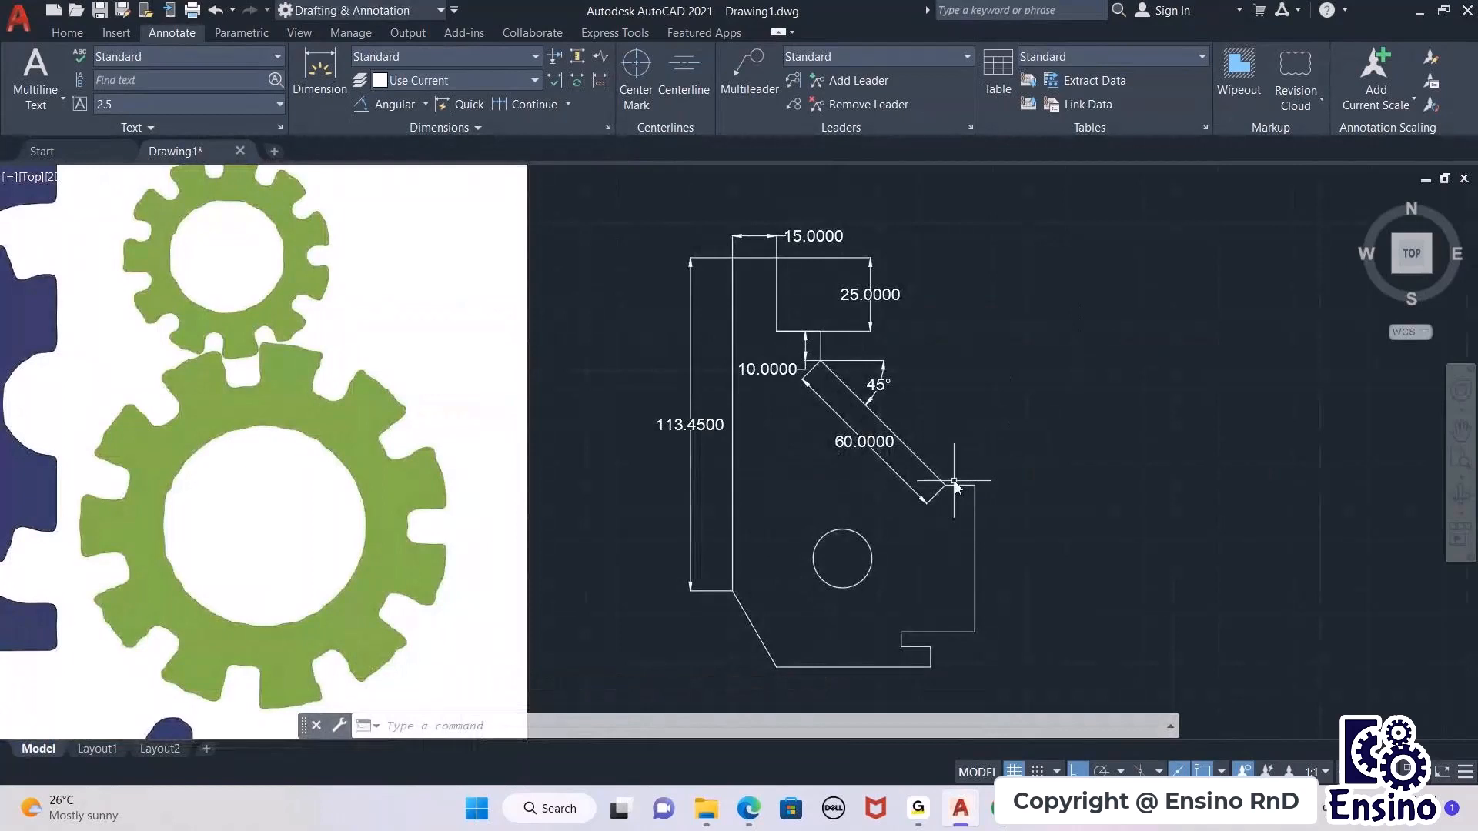
Step: Add a linear dimension above the short horizontal edge at the slope's lower end
left_click(426, 105)
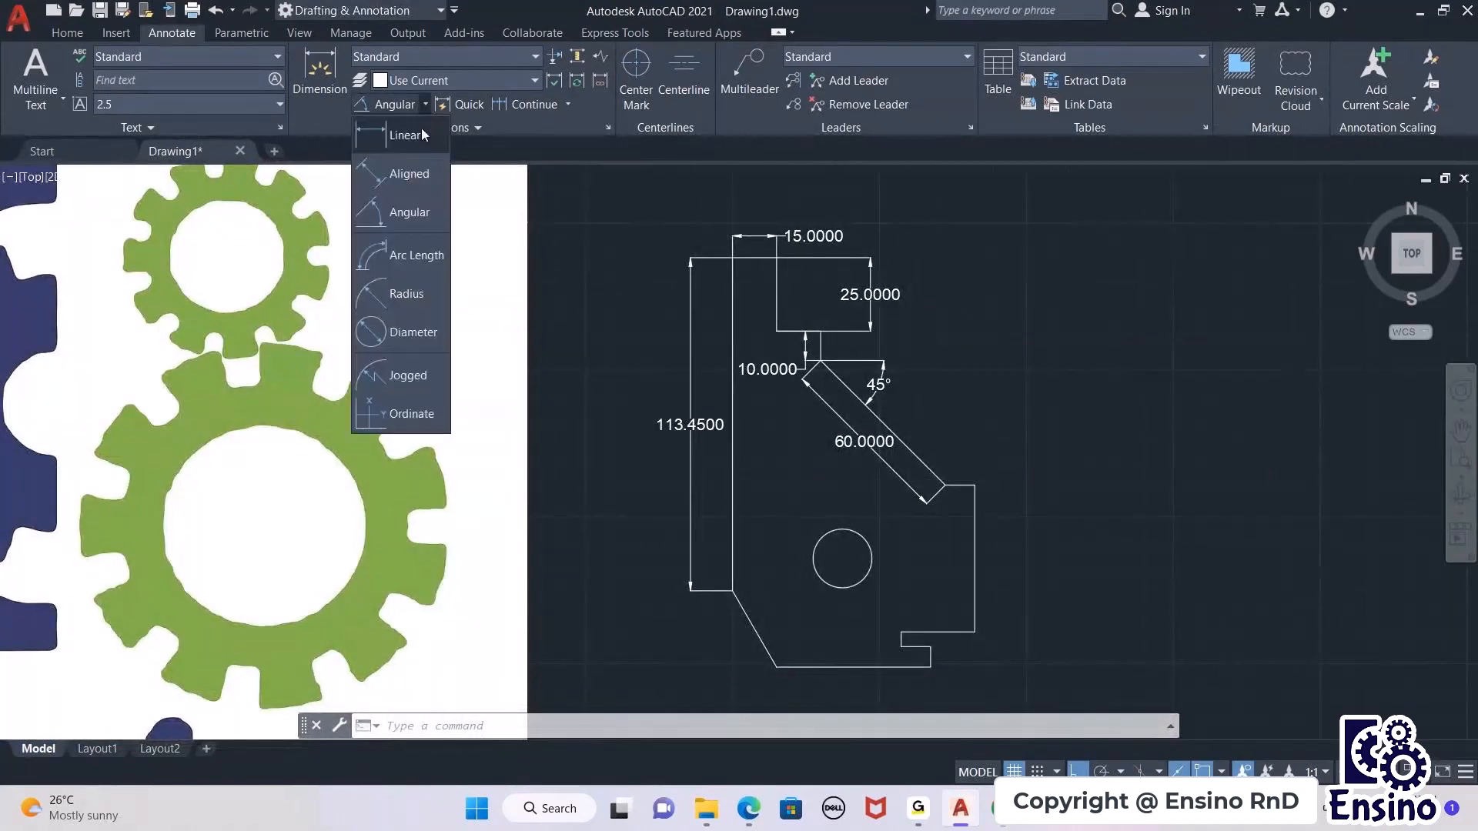
left_click(422, 134)
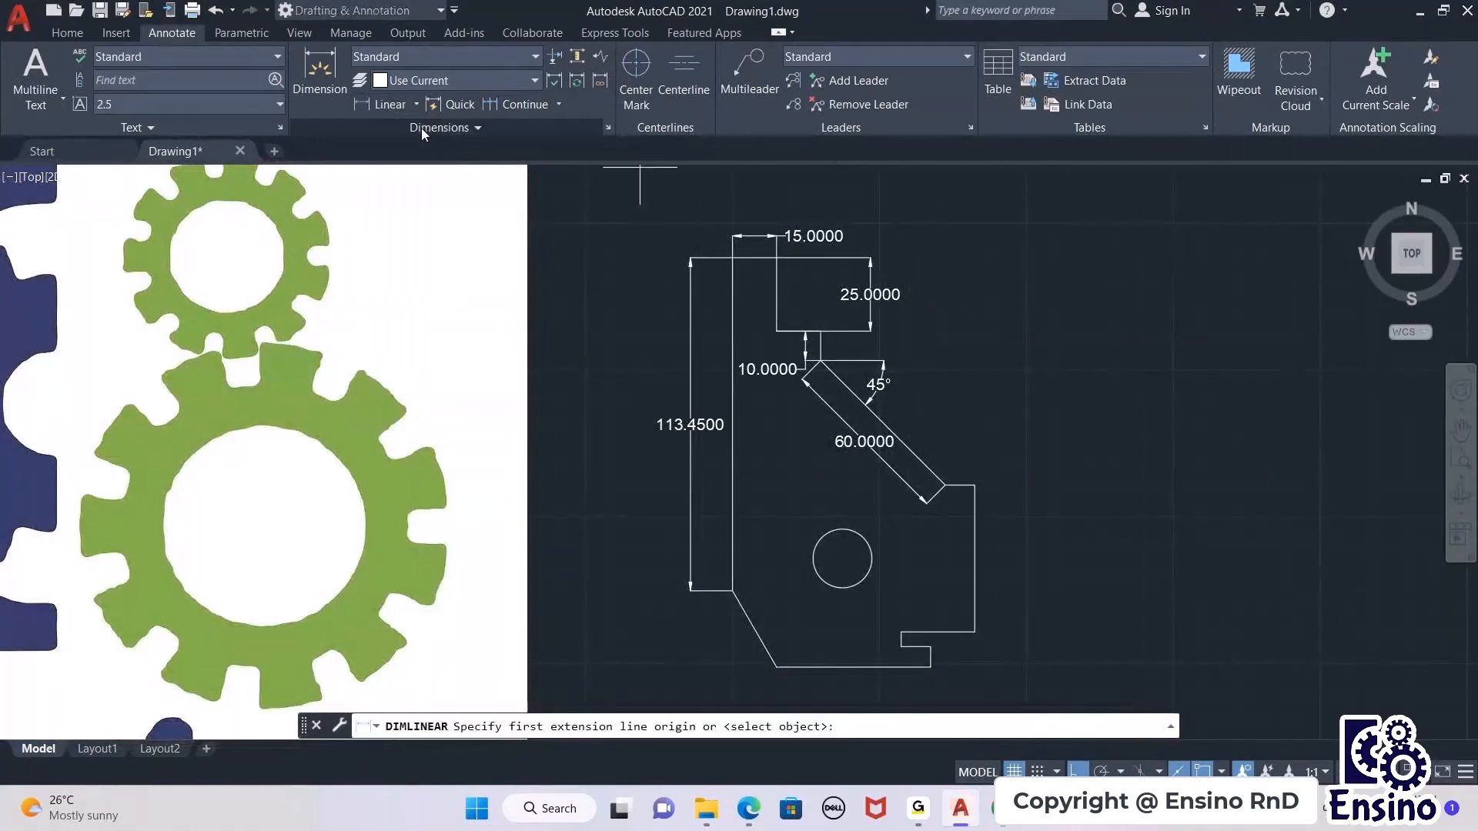
left_click(945, 483)
left_click(973, 487)
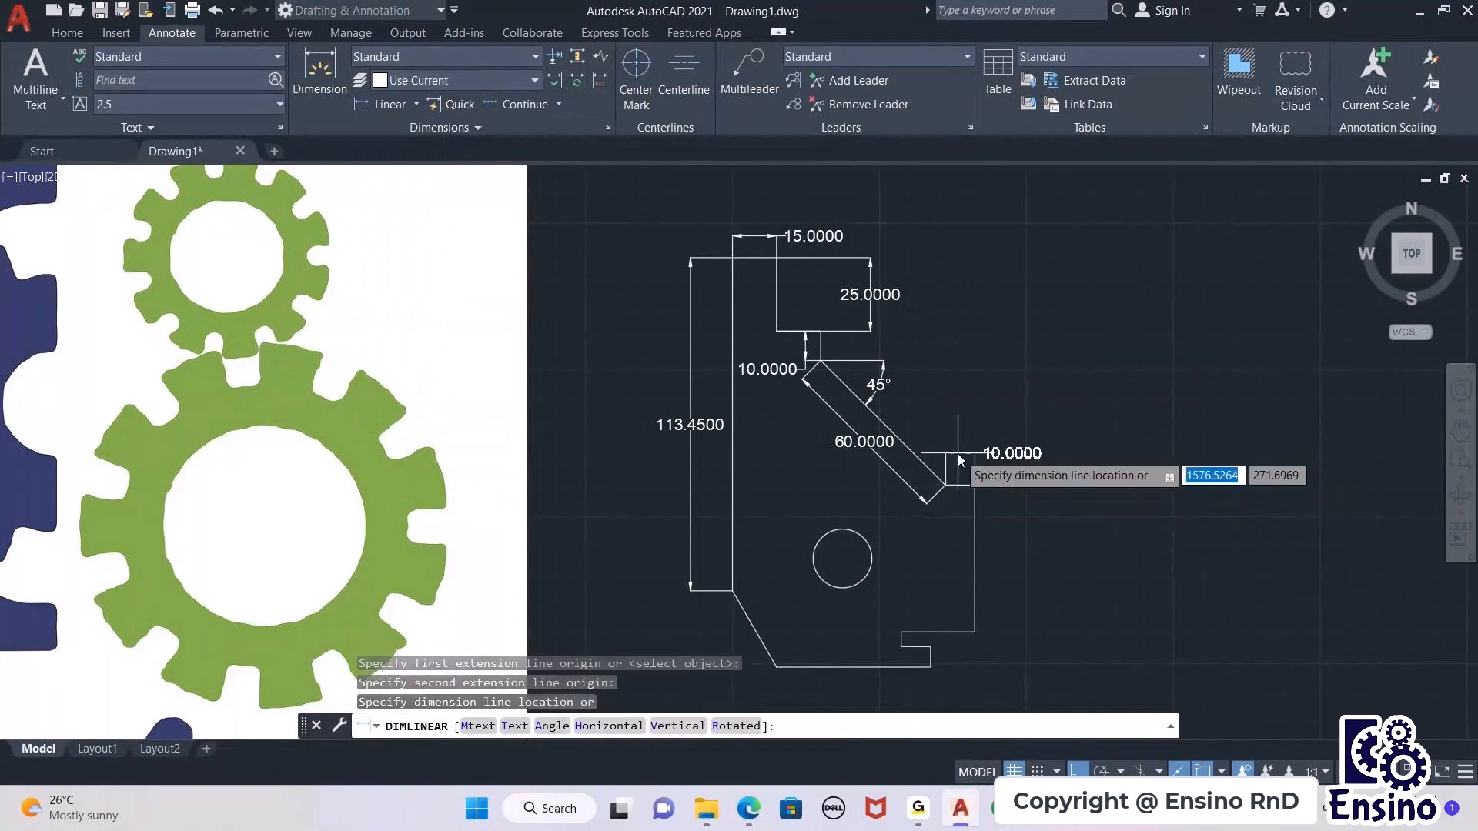
left_click(957, 454)
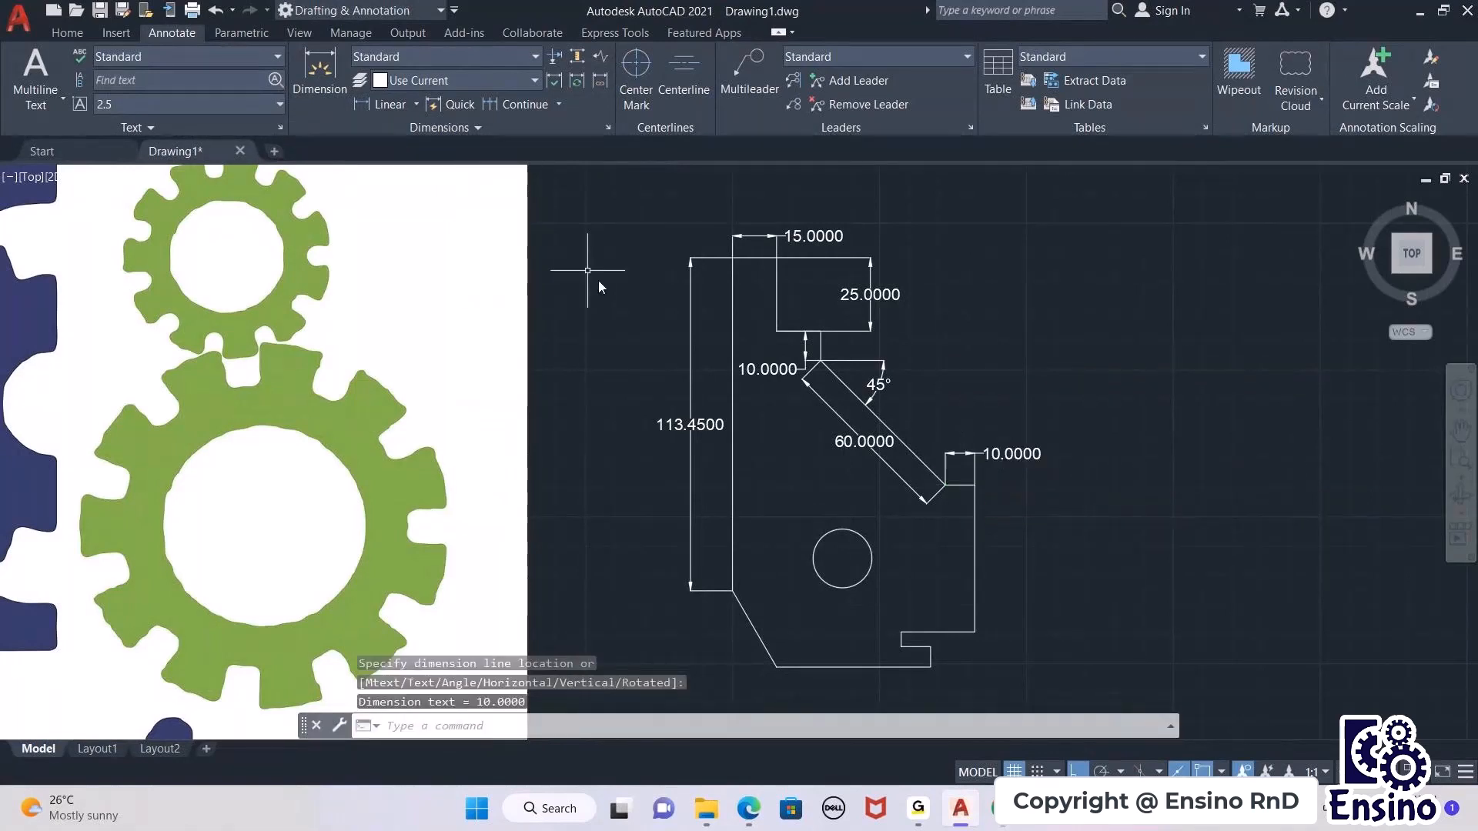
Step: Add linear dimensions to the profile's outer right vertical edge and the horizontal edge running inward from its lower end
key("Return")
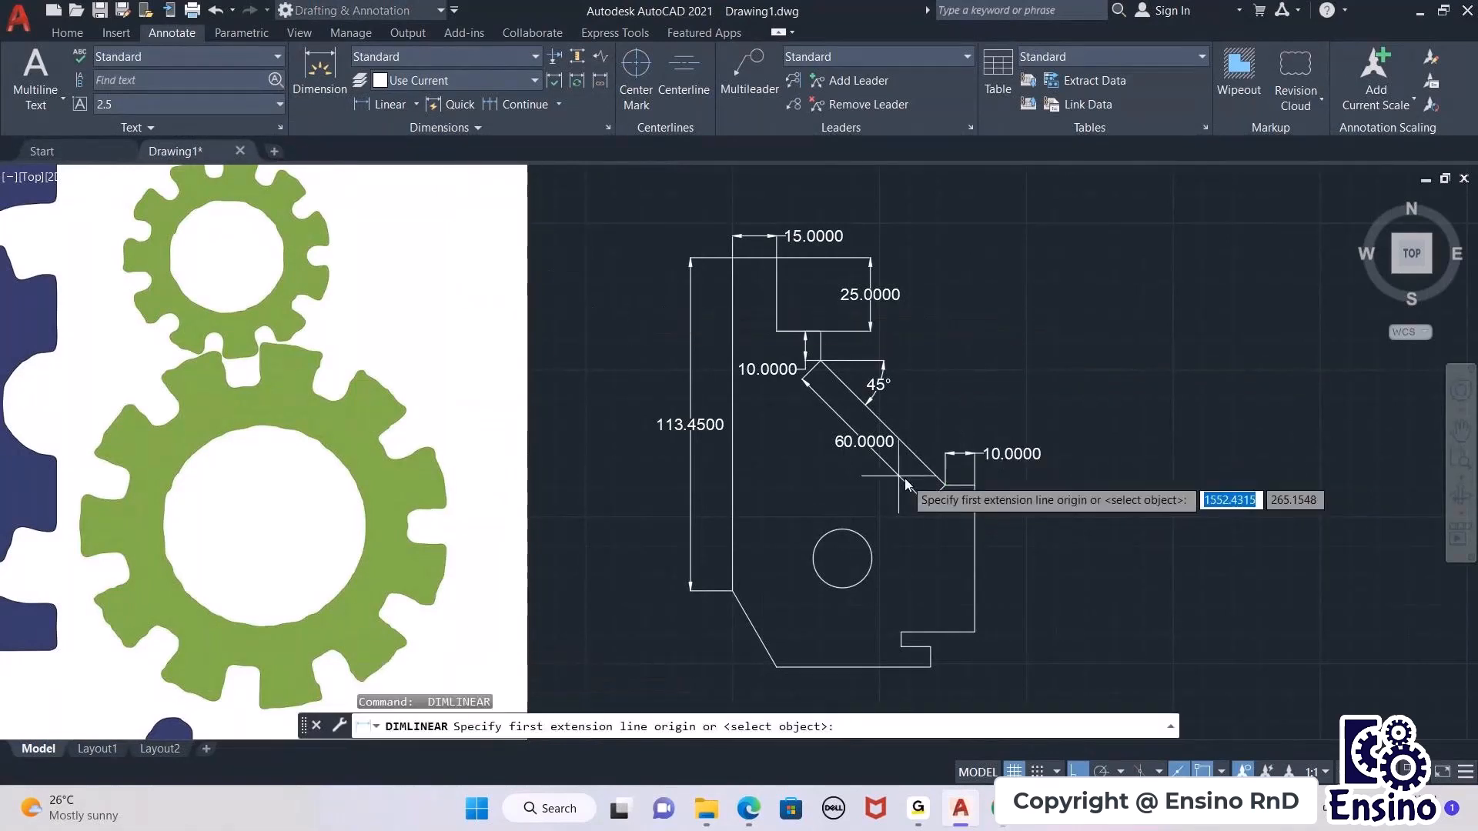
left_click(975, 485)
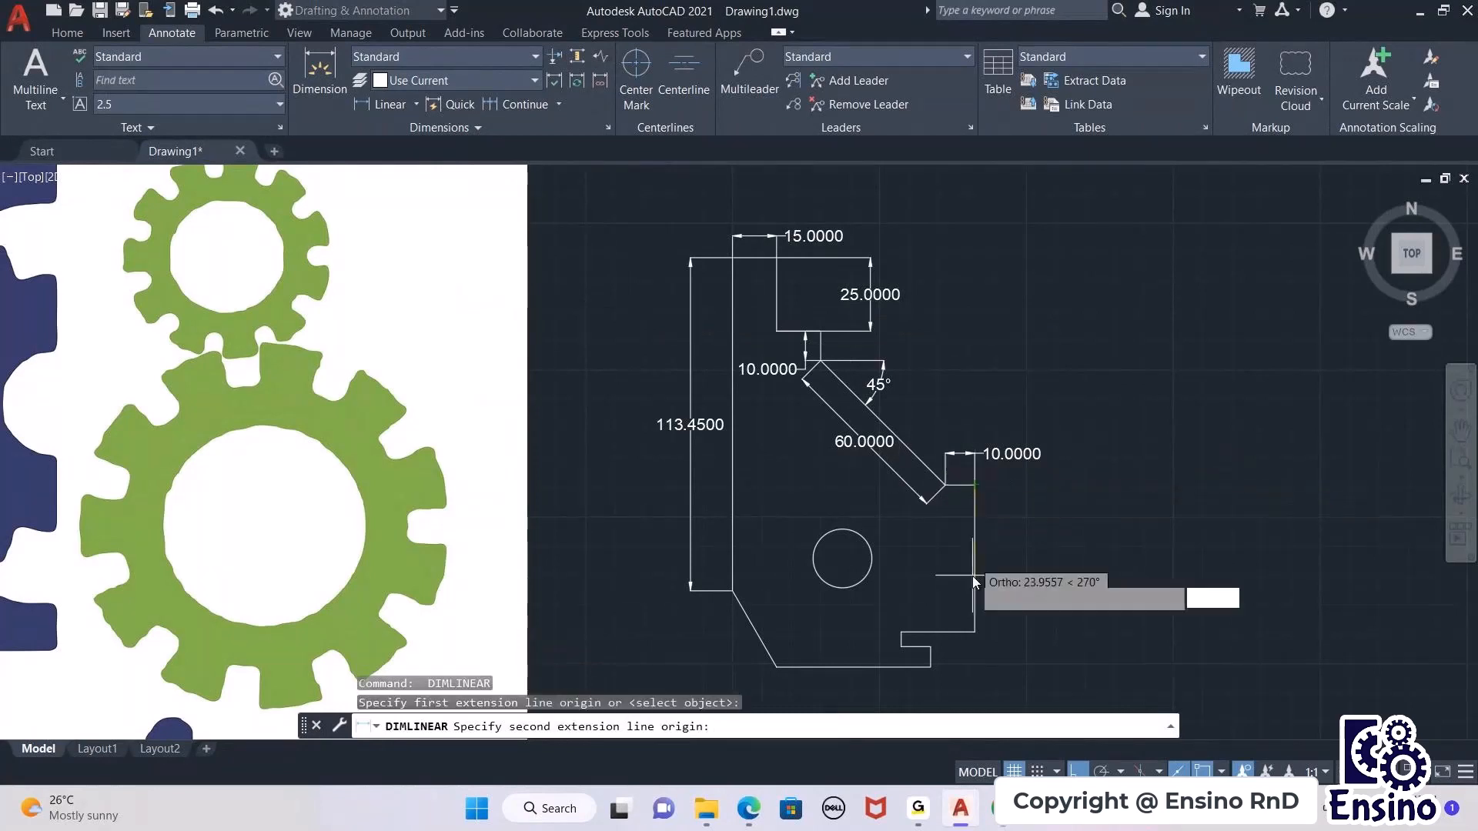
left_click(975, 632)
left_click(1012, 601)
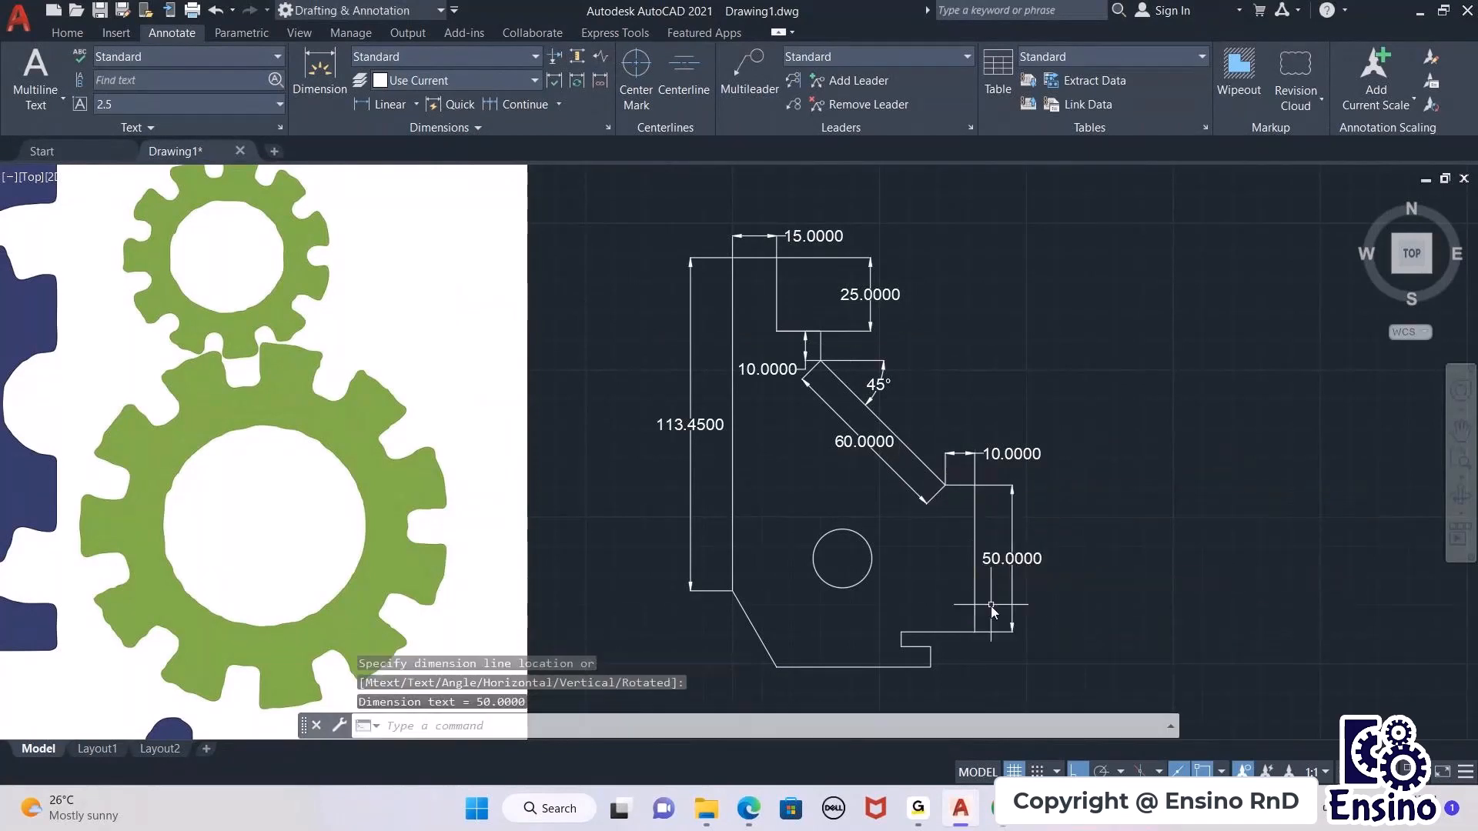
key("Return")
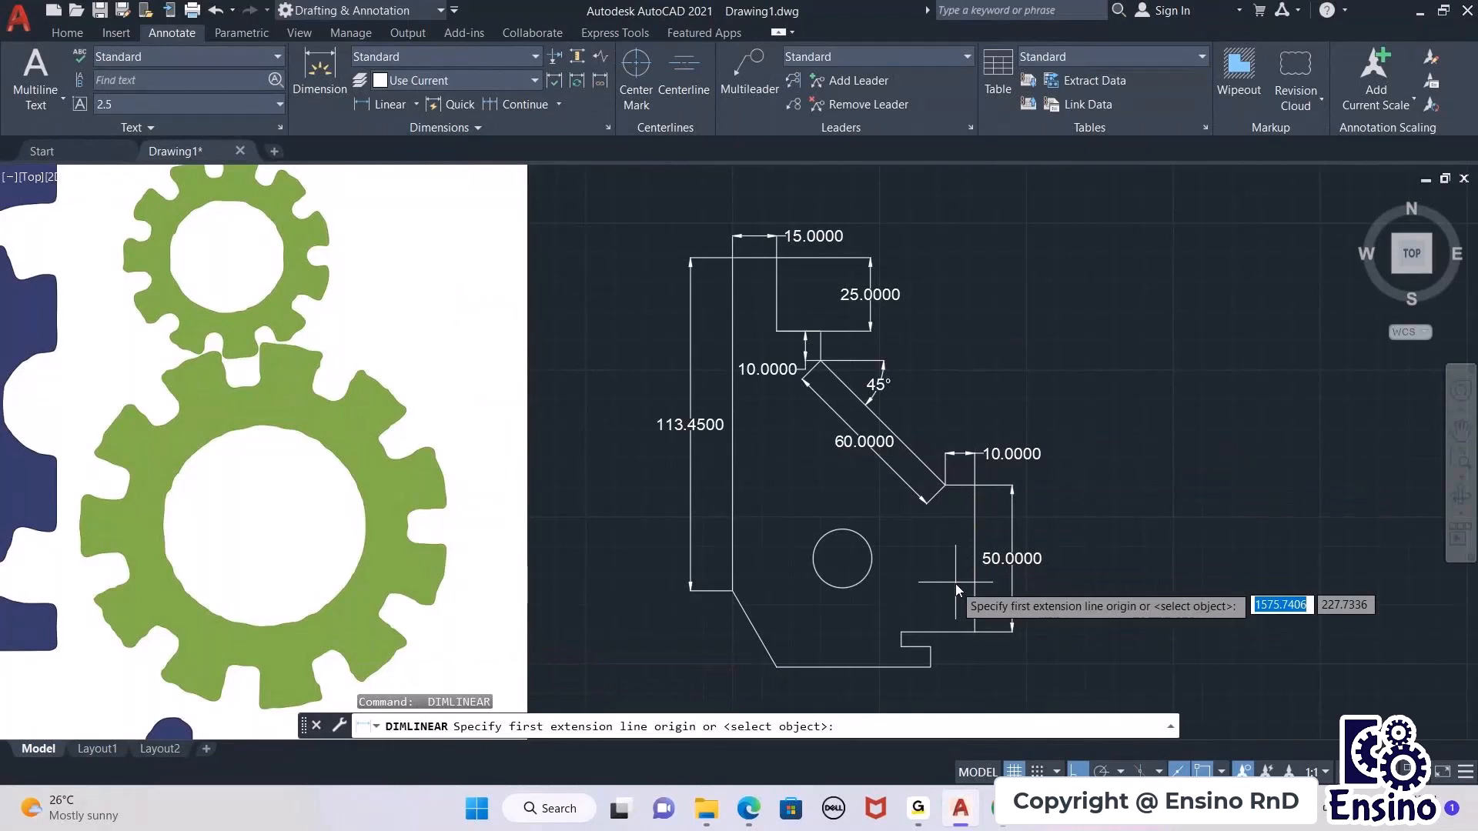
left_click(975, 633)
left_click(901, 633)
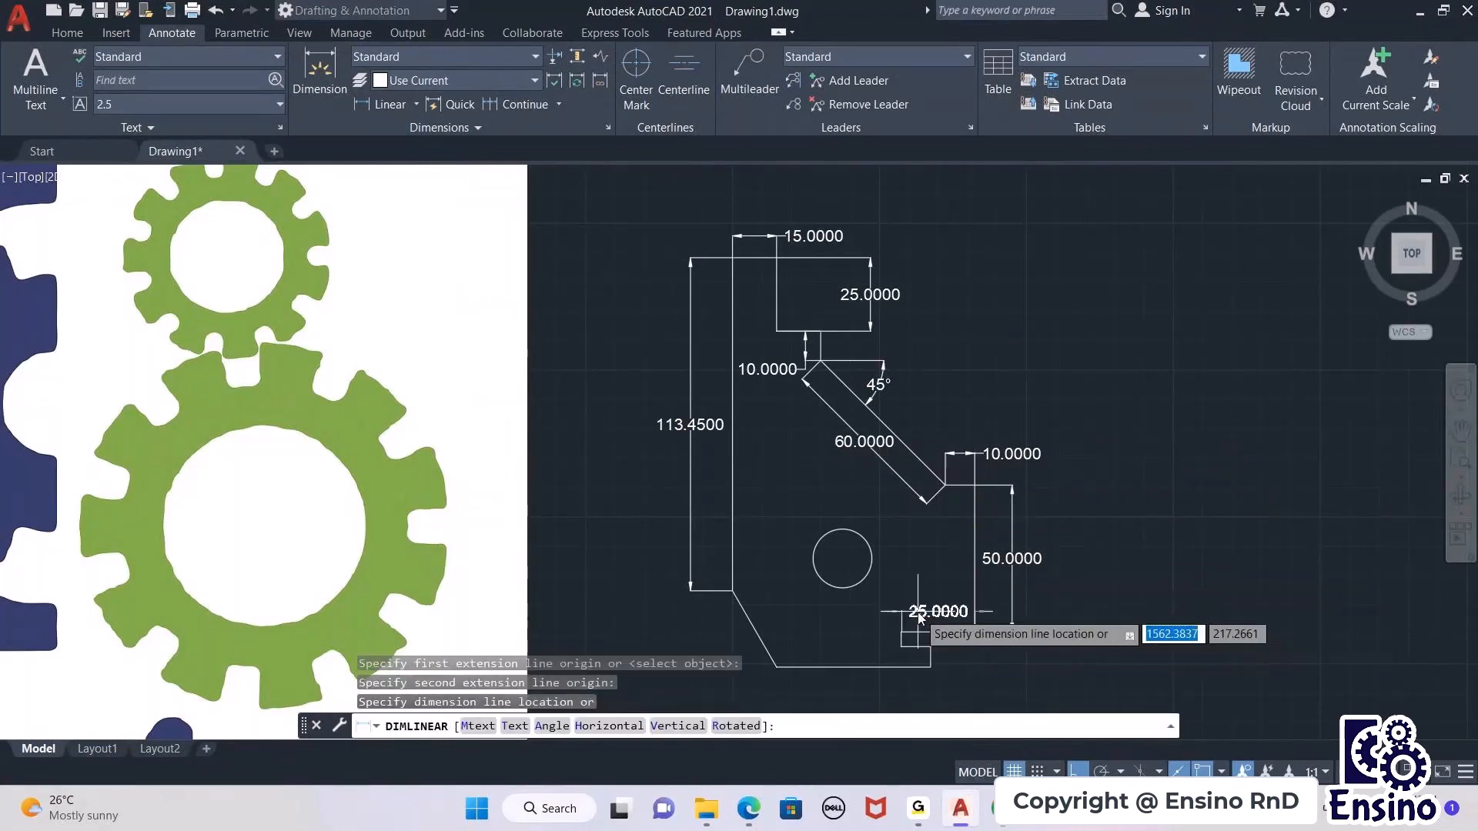
left_click(943, 614)
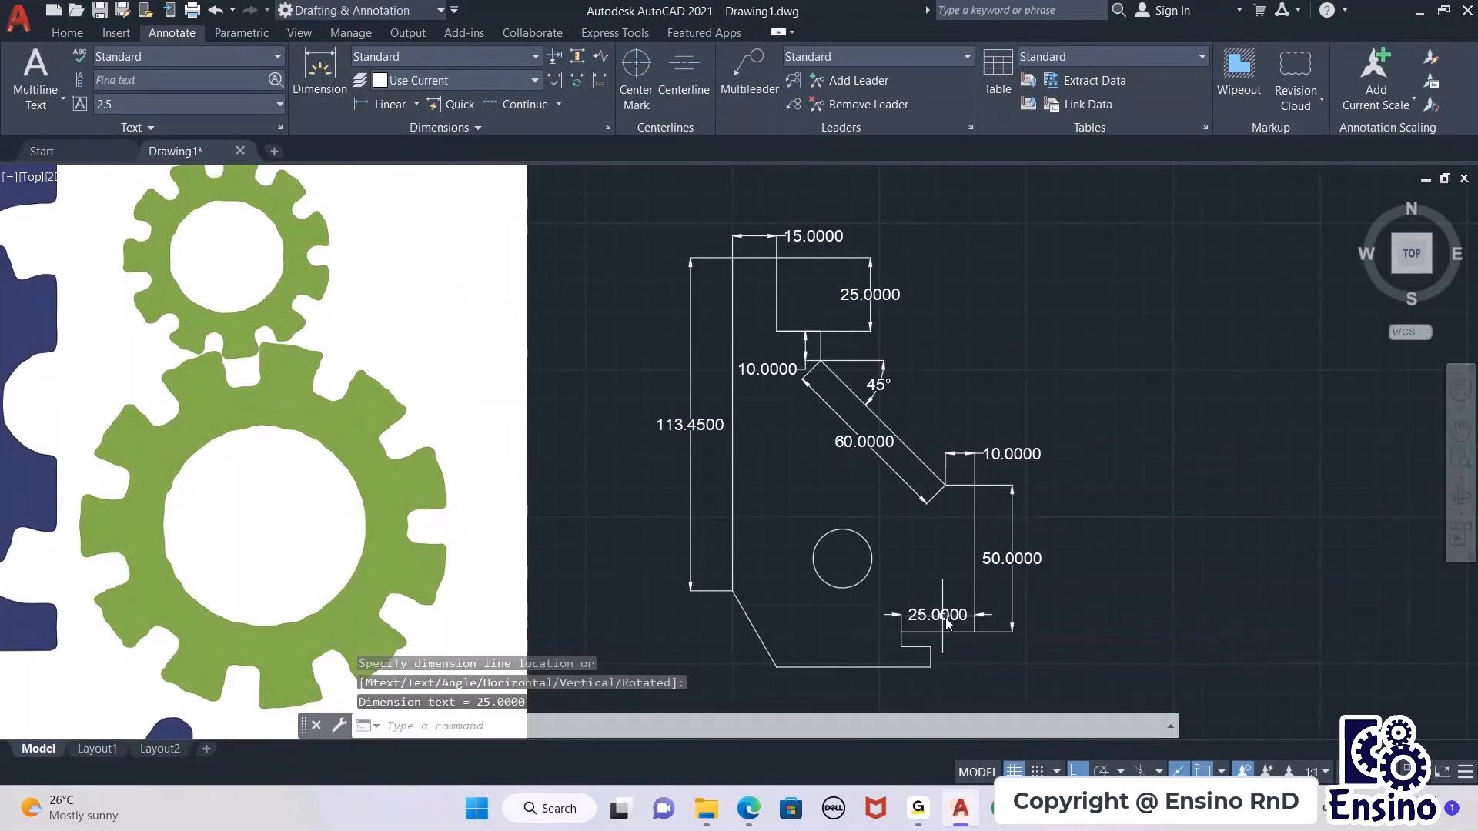
Step: Add a linear dimension to the short vertical edge at the inner end of the lower notch, placing it inside the profile
key("Return")
scroll(912, 635, "up", 7)
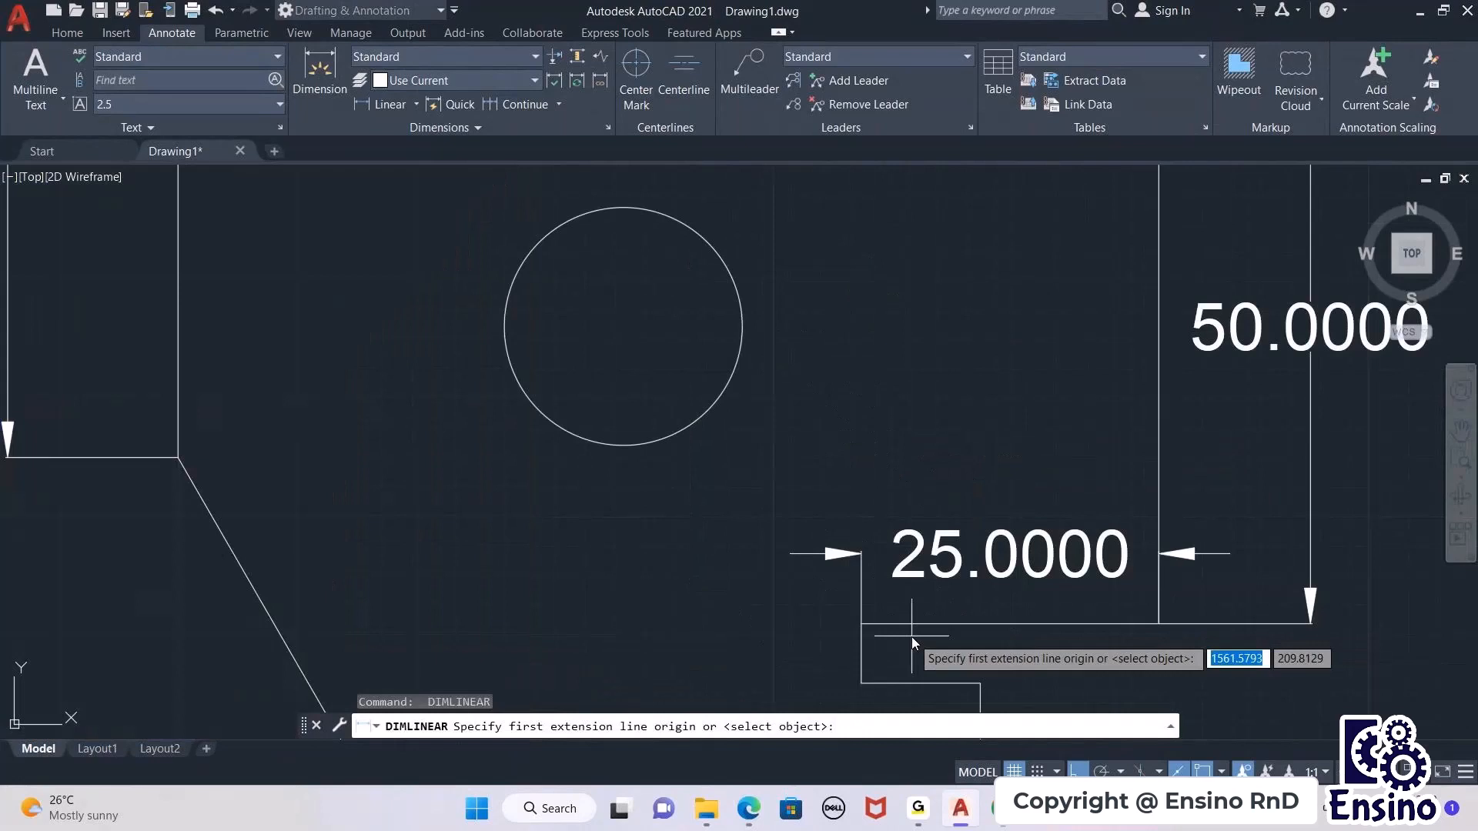
left_click(866, 626)
left_click(862, 682)
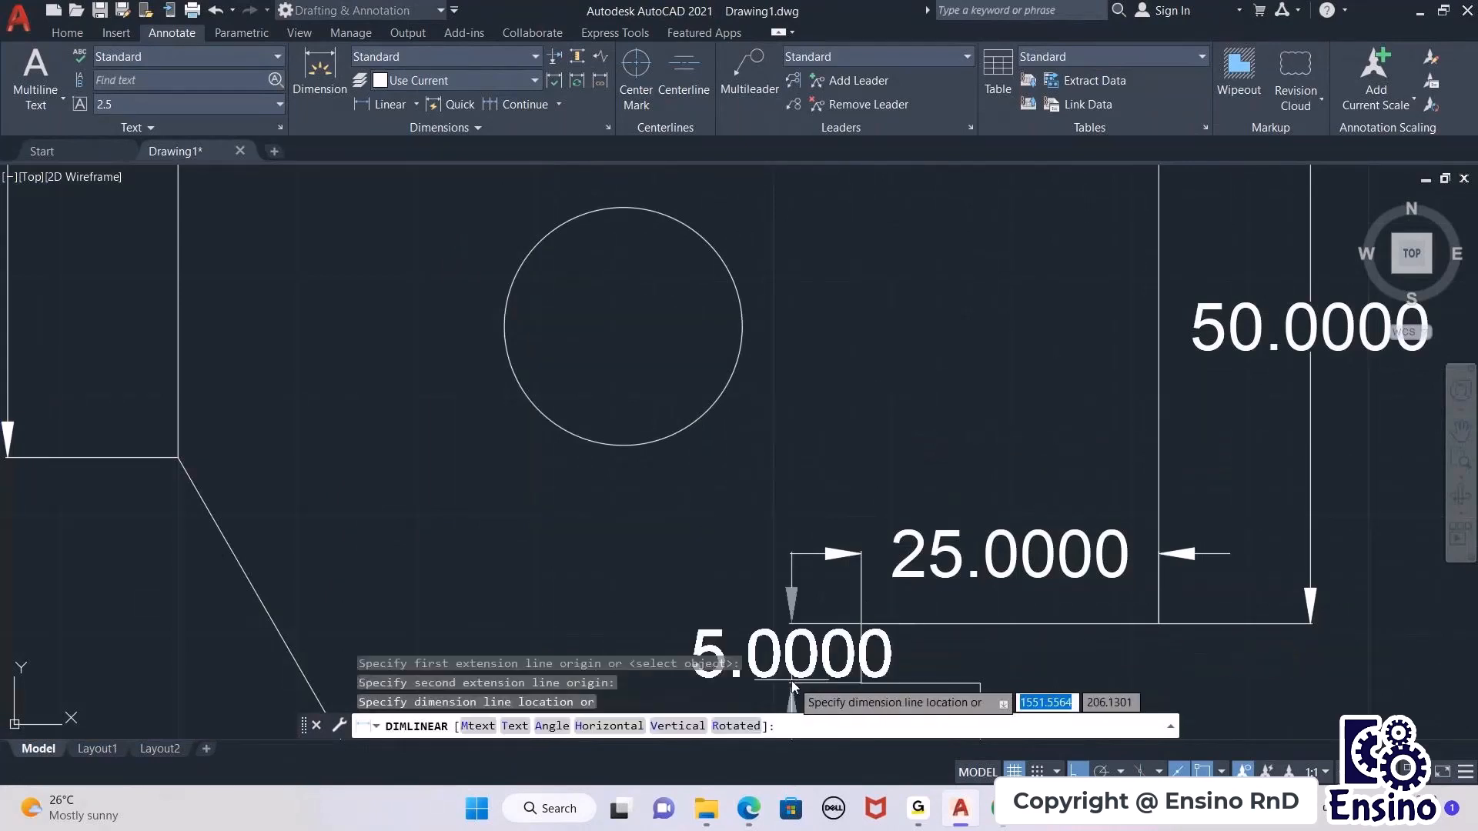
left_click(757, 674)
scroll(757, 675, "down", 3)
scroll(681, 459, "up", 2)
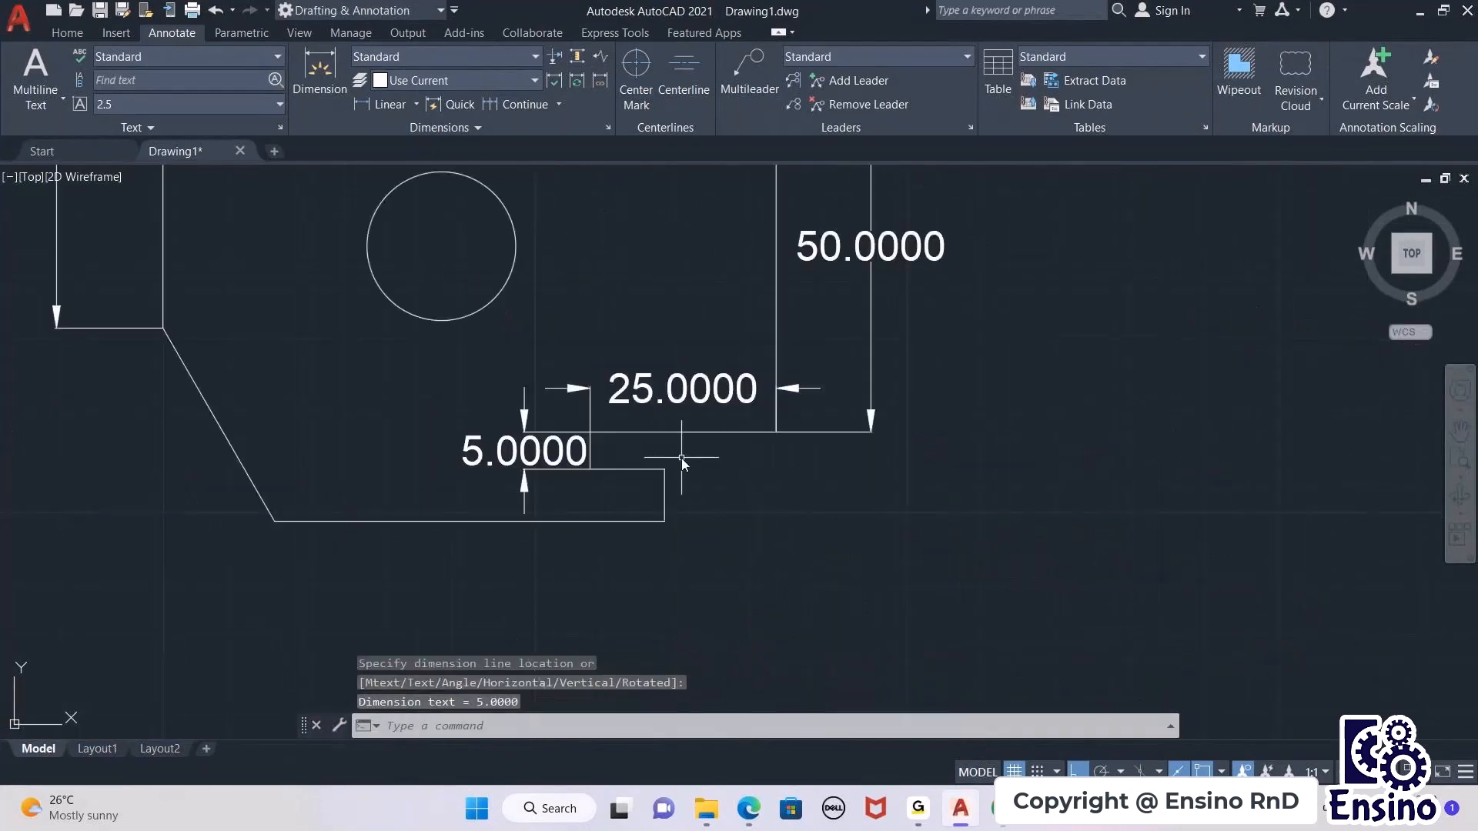
Step: Add linear dimensions to the short horizontal edge below the notch and the short vertical edge at its outer end
key("Return")
left_click(593, 469)
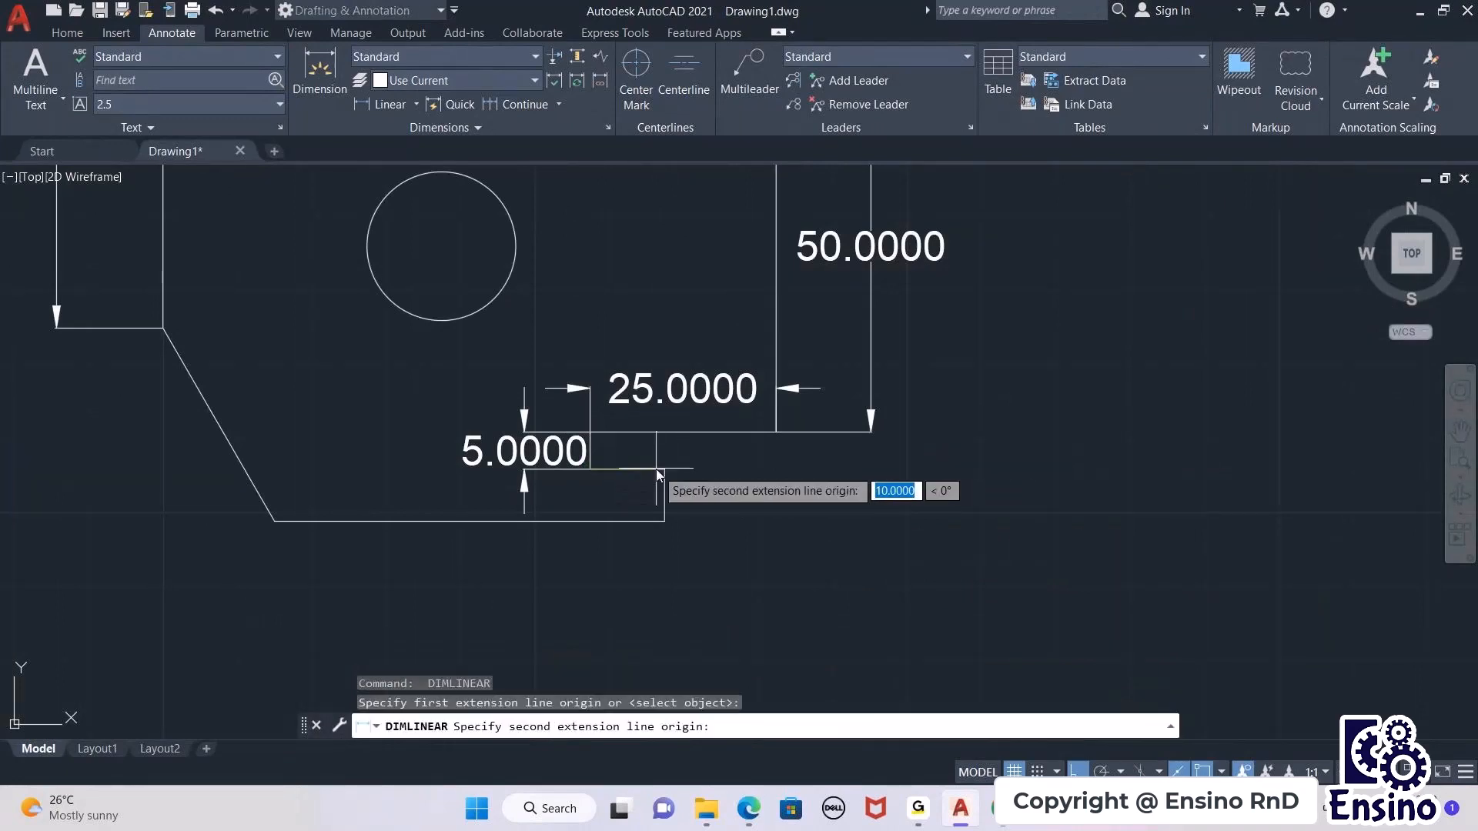
left_click(656, 469)
left_click(636, 489)
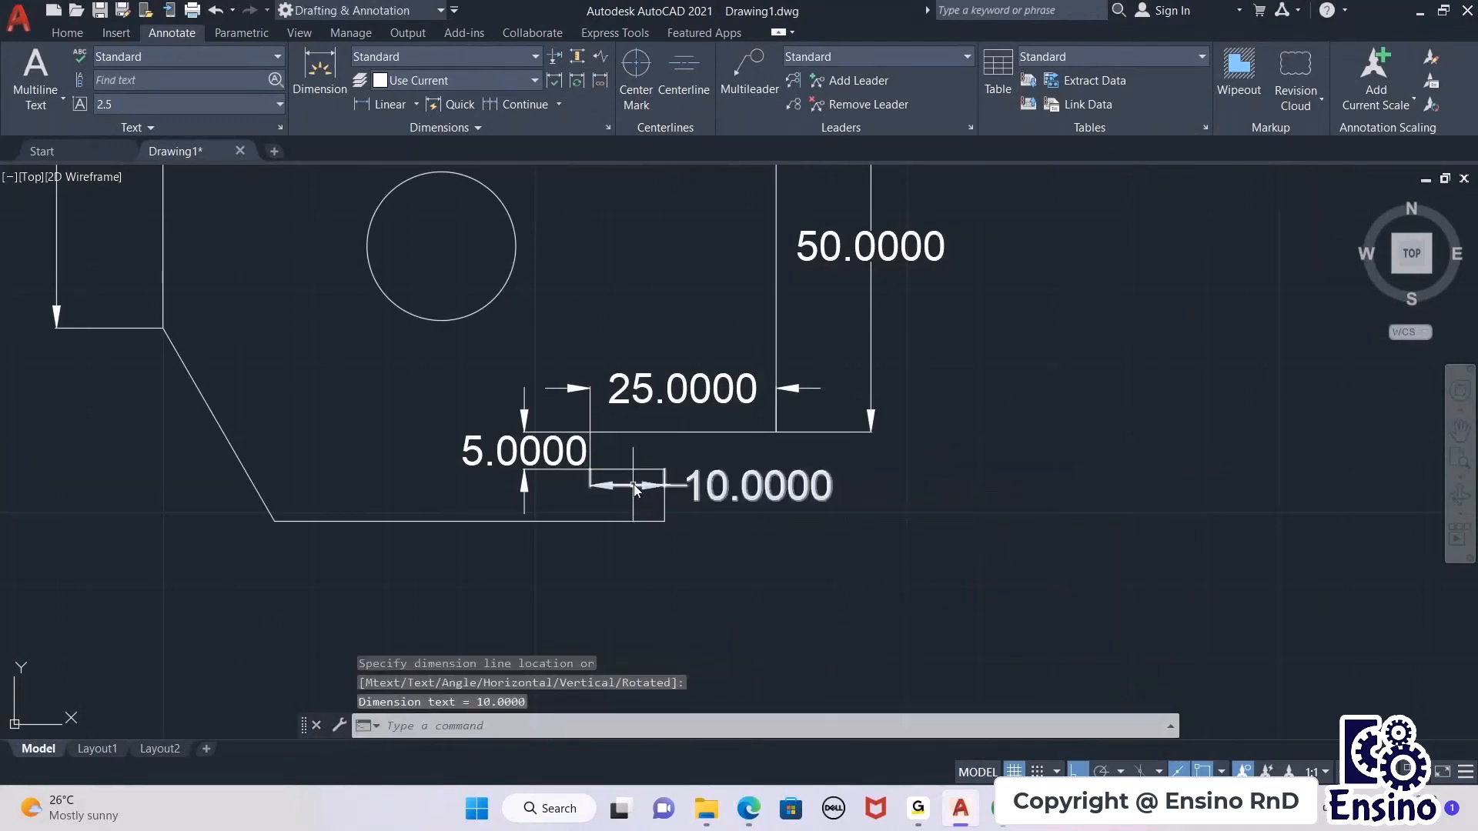
key("Return")
left_click(664, 469)
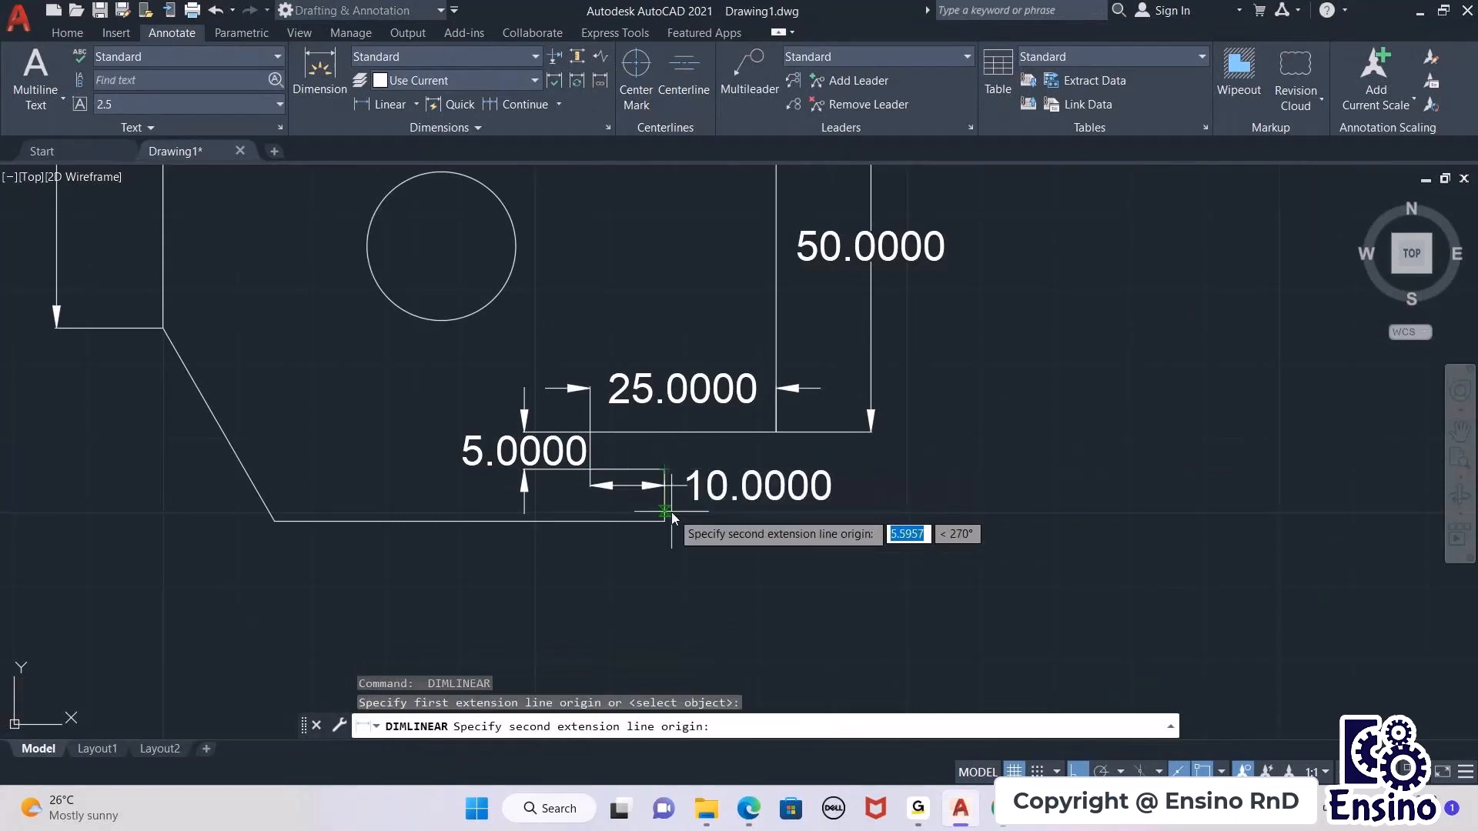
left_click(664, 521)
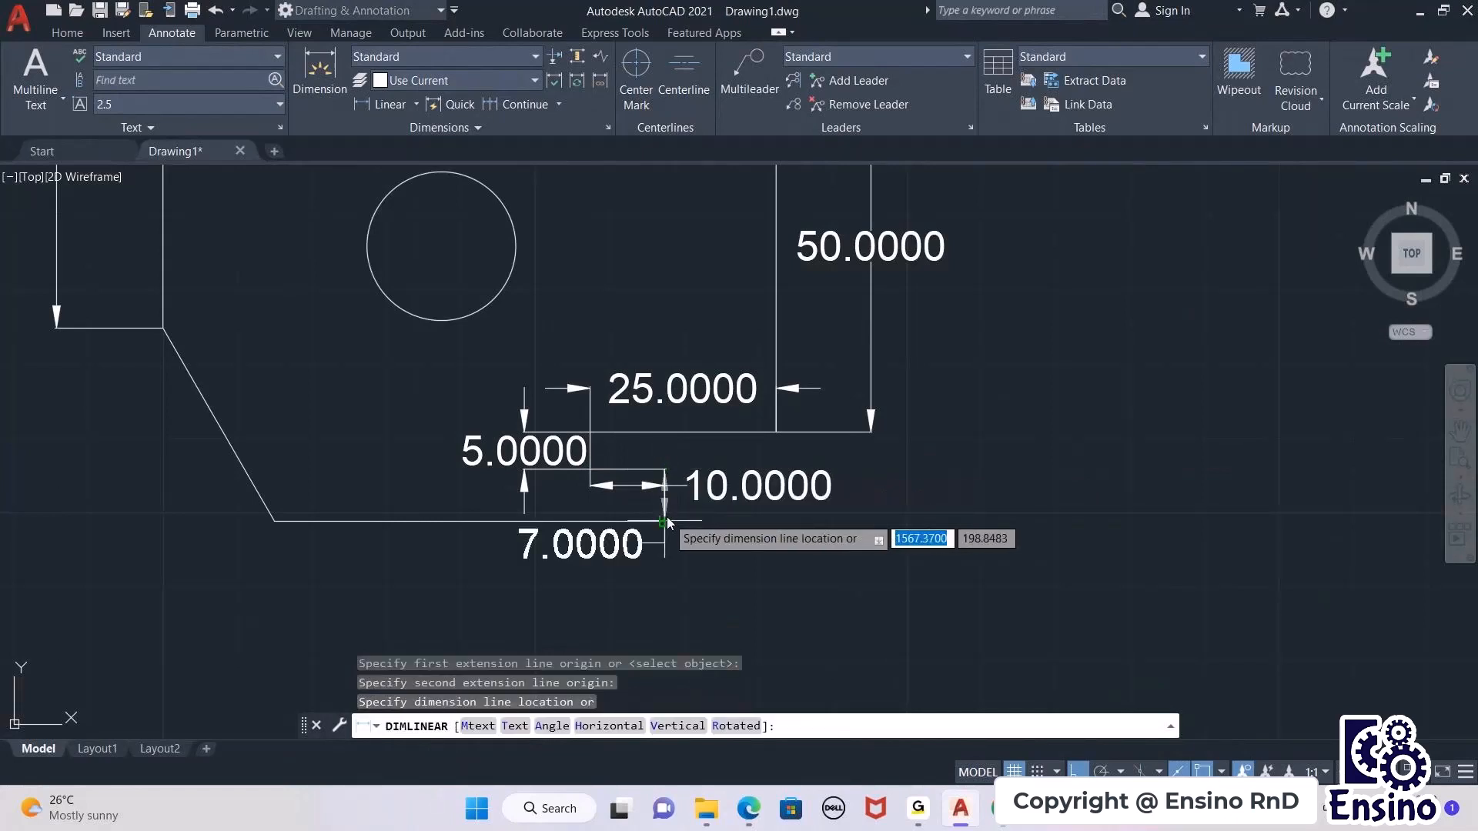
left_click(722, 549)
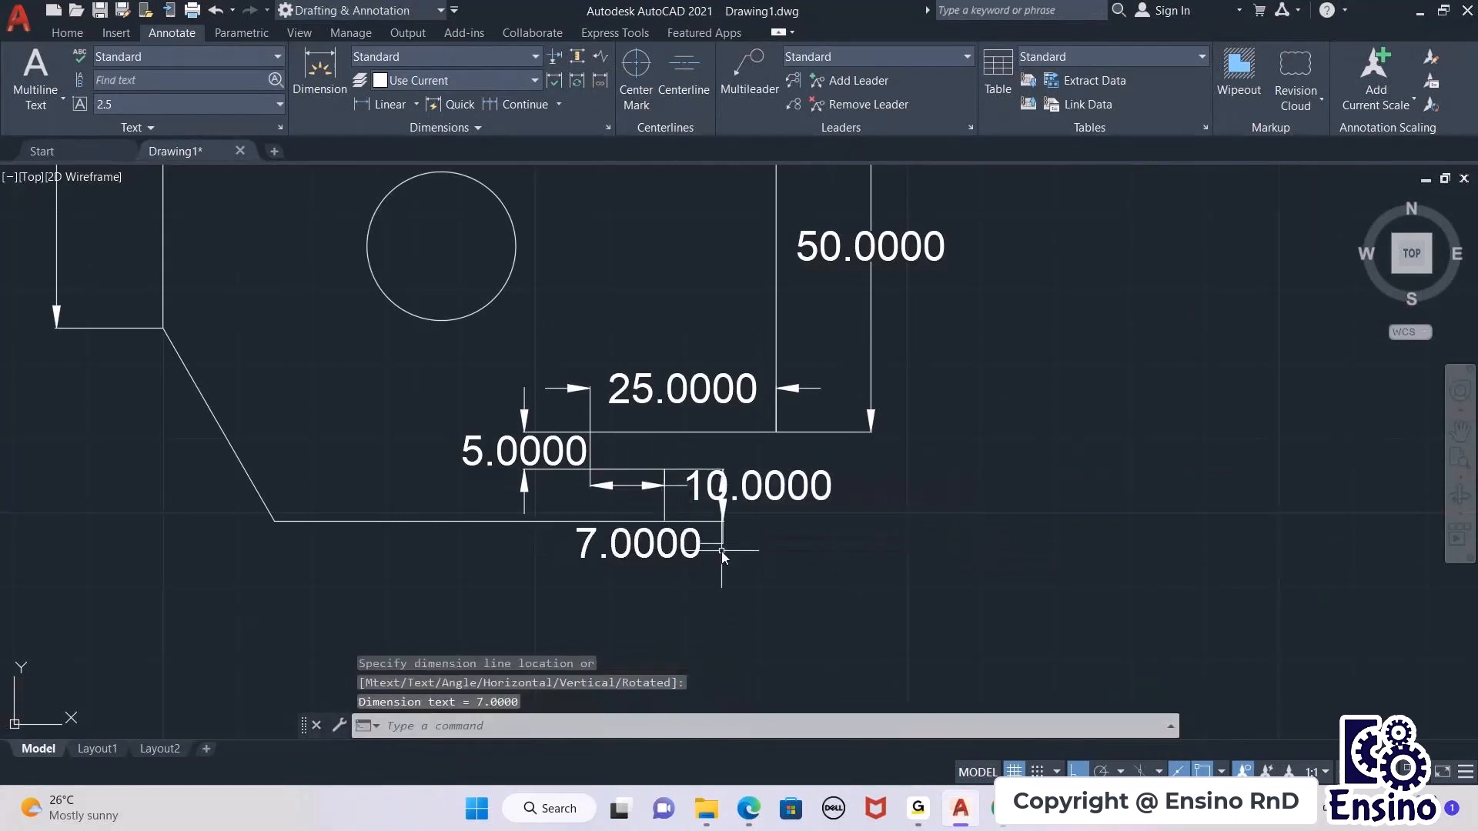
Step: Add a linear dimension to the profile's bottom edge, placing it below the profile
key("Return")
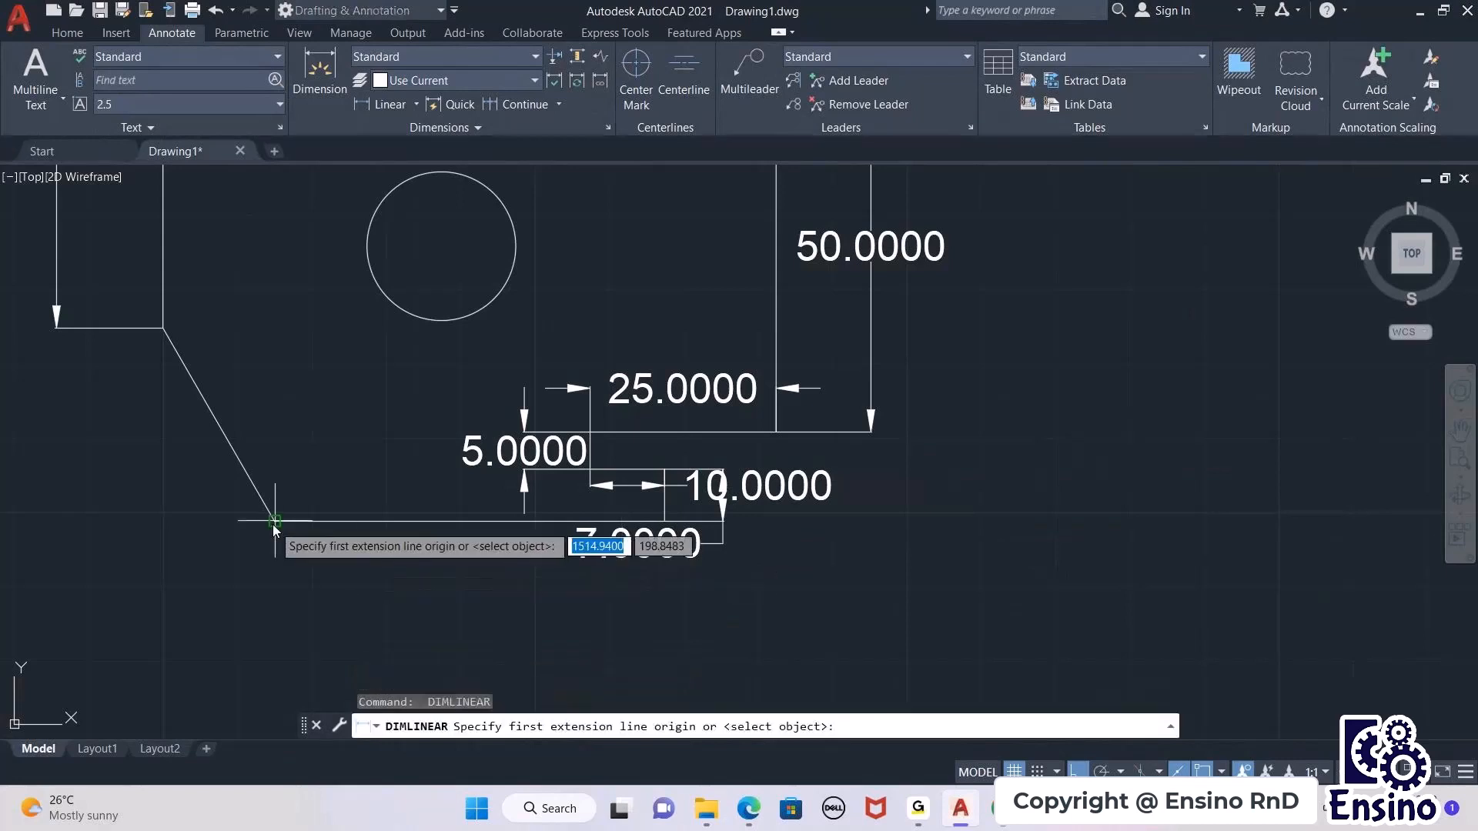
left_click(275, 521)
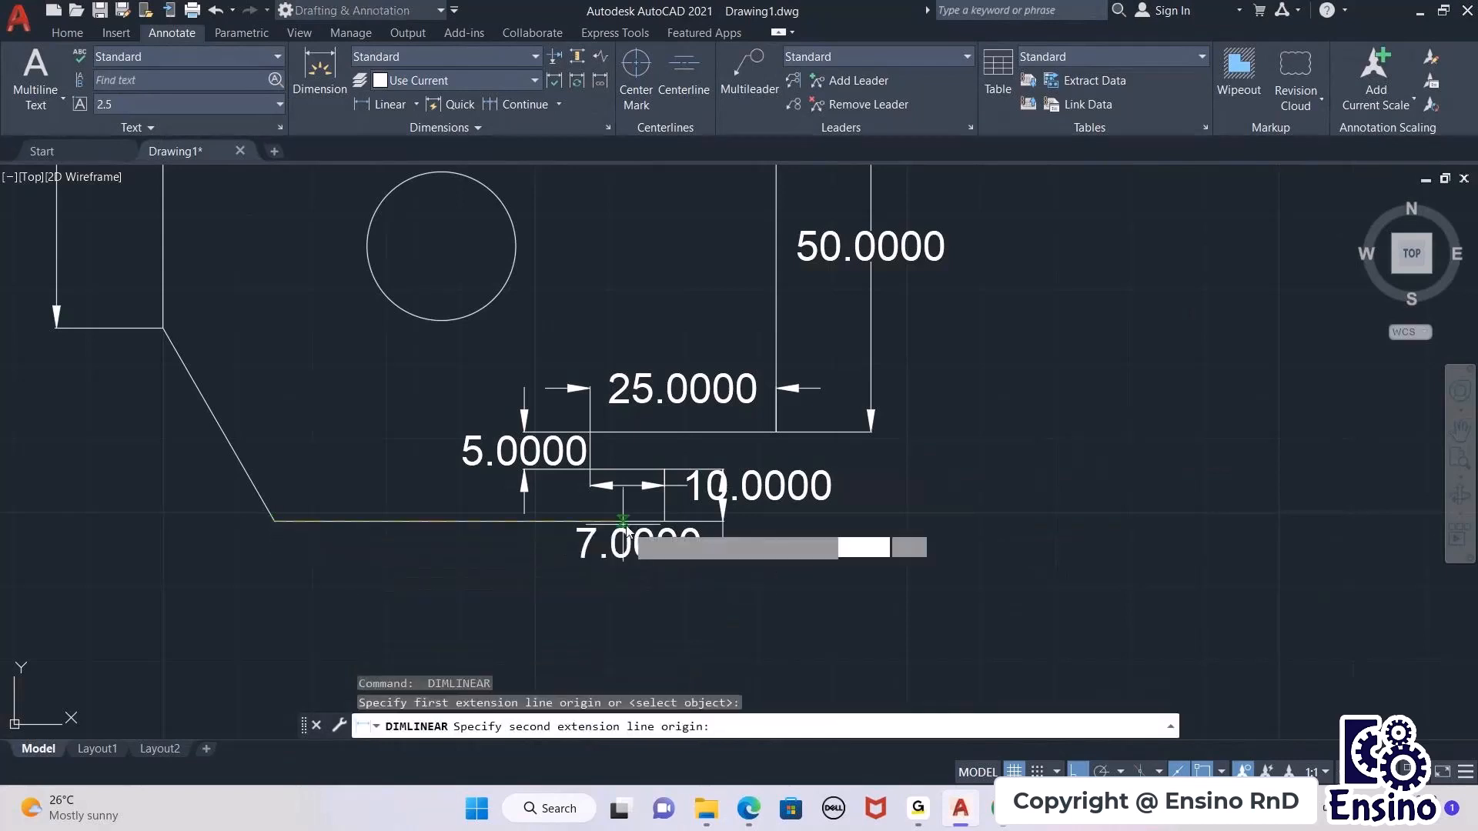
left_click(665, 522)
left_click(510, 590)
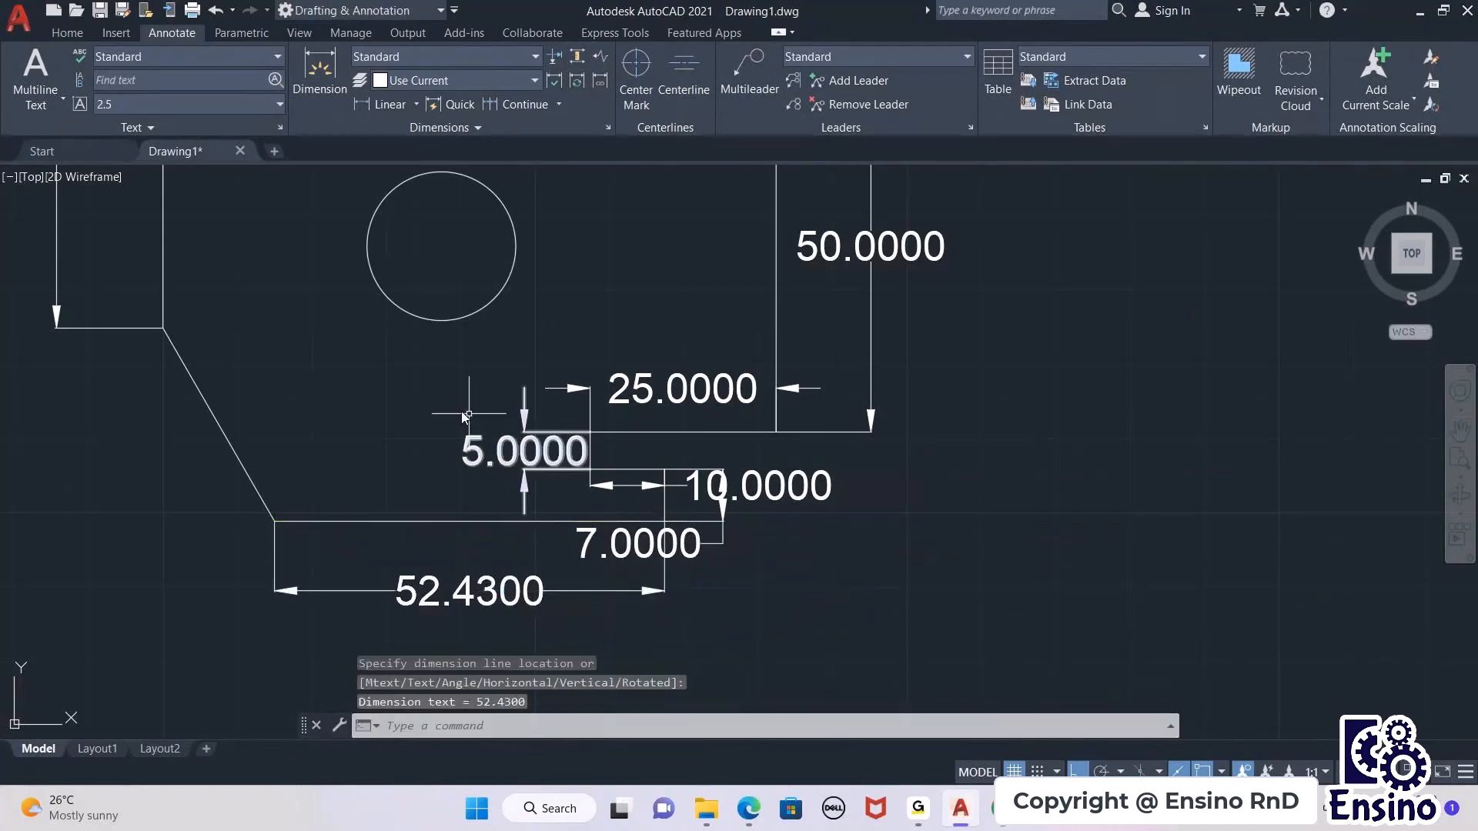
Step: Add an aligned dimension to the sloped edge at the profile's lower-left corner, placing it outside the profile
middle_click_drag(198, 317, 487, 339)
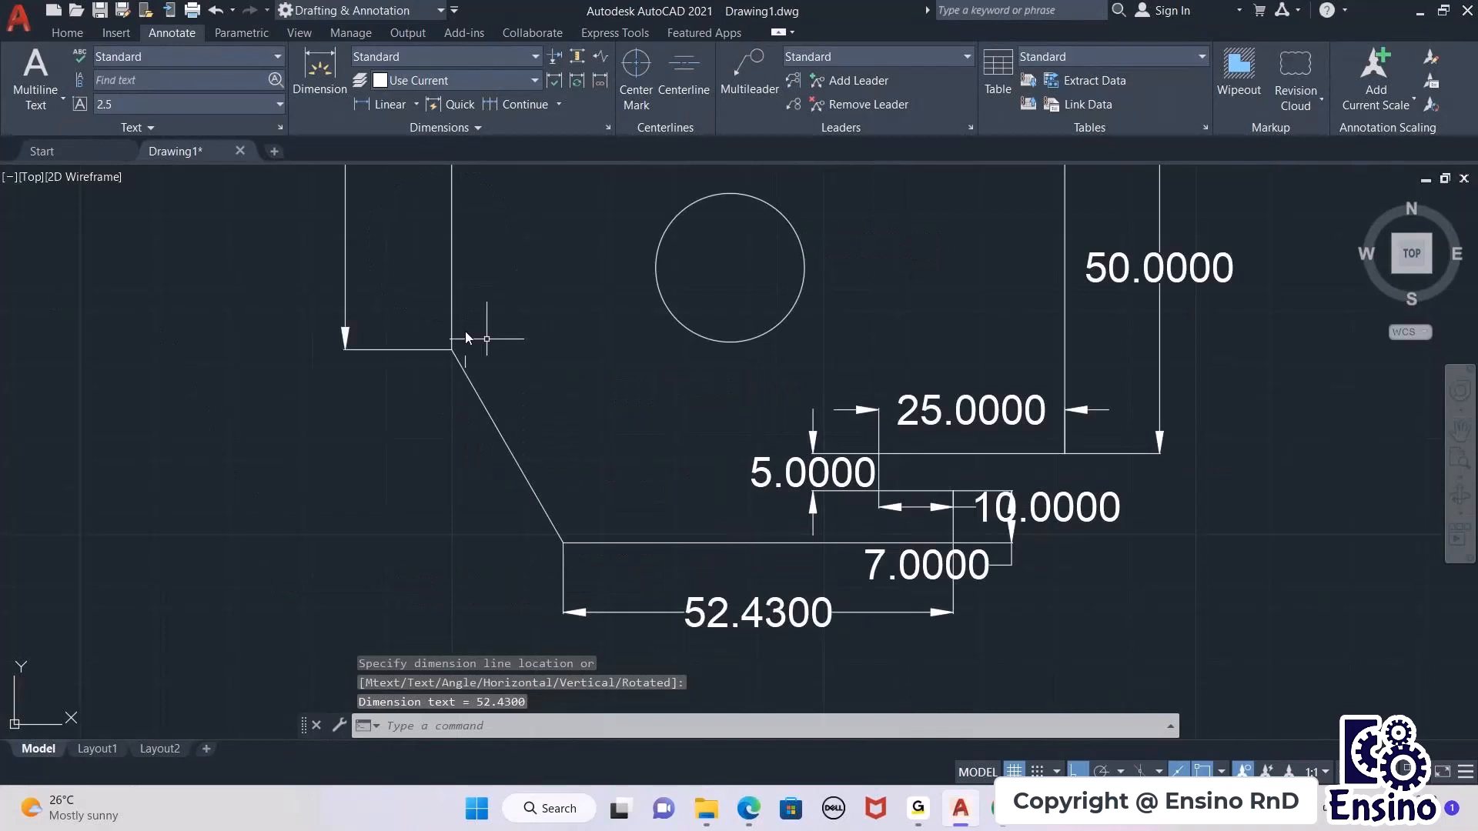
left_click(414, 107)
left_click(406, 174)
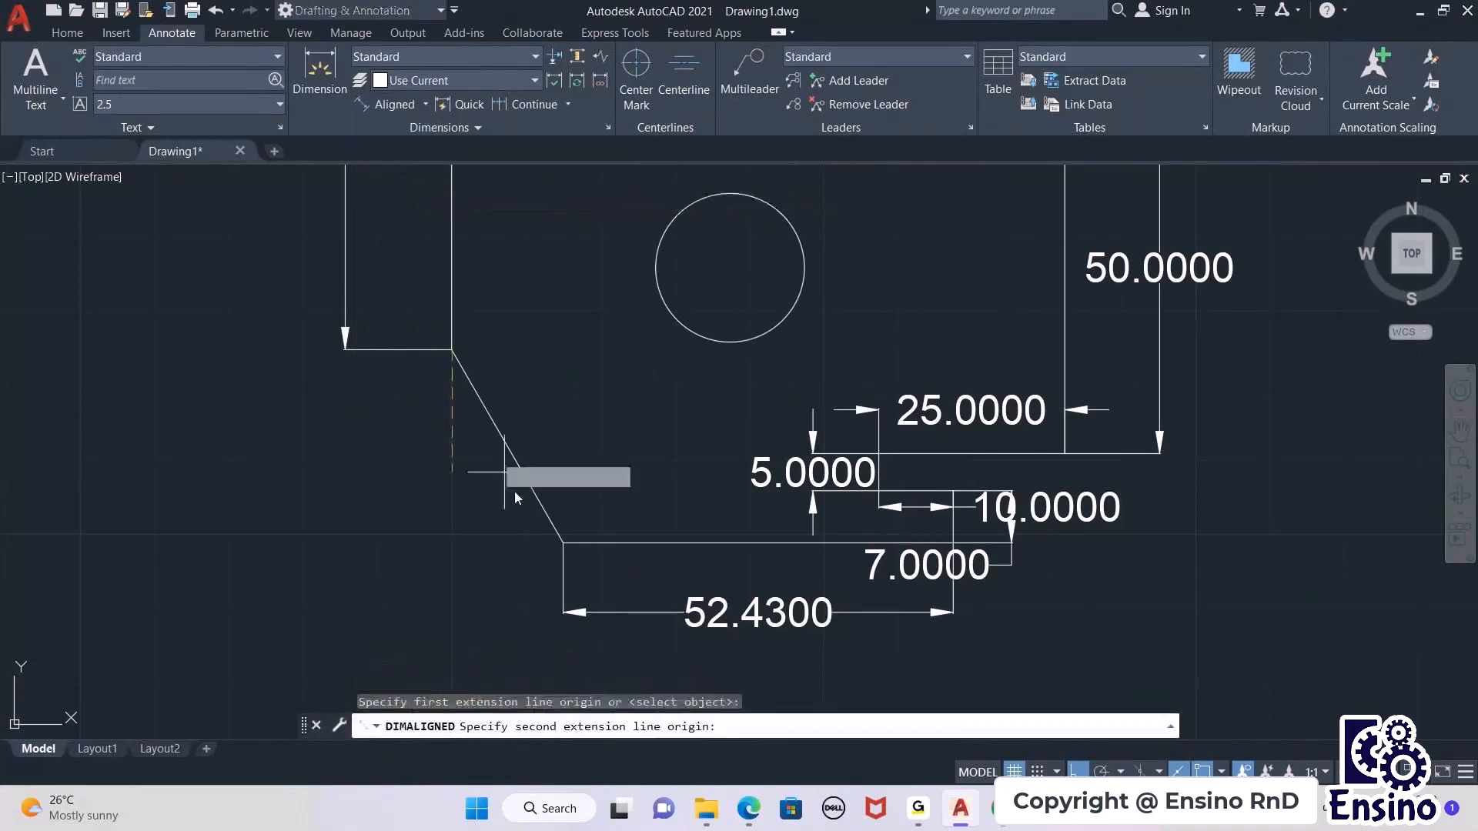
left_click(563, 542)
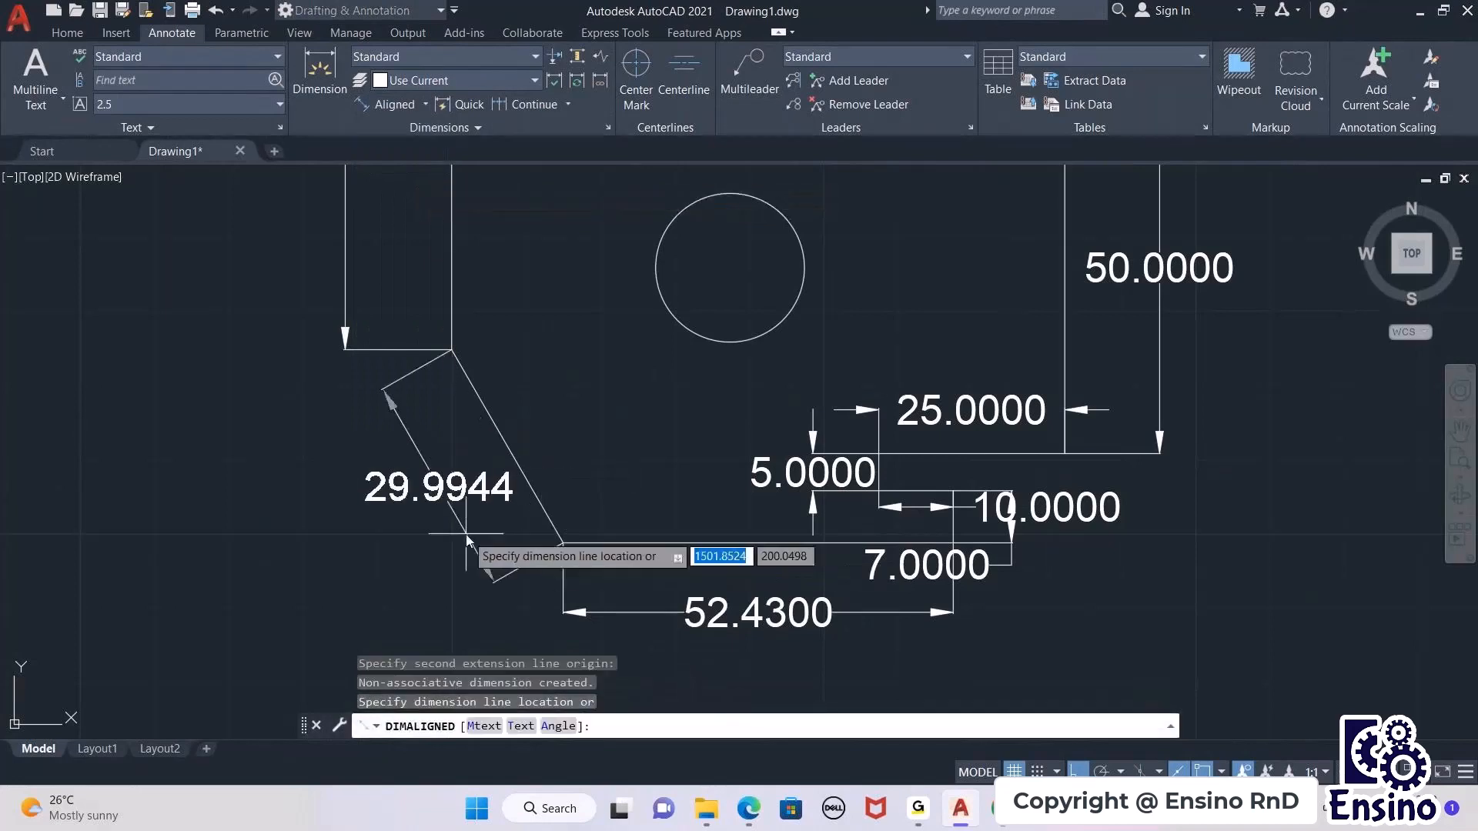
left_click(454, 486)
scroll(713, 394, "down", 4)
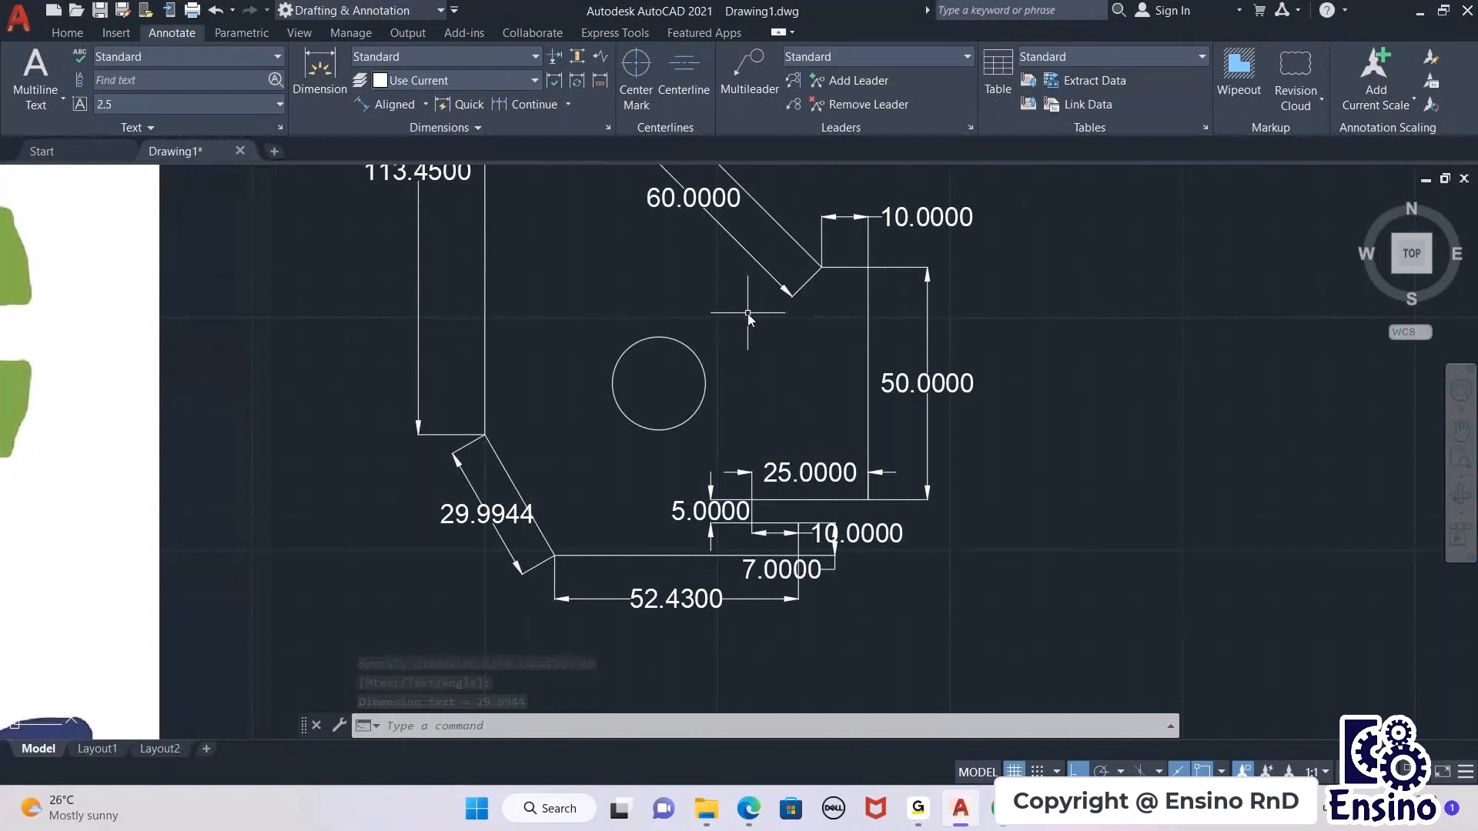
Step: Add a radius dimension to the circle, placing its text above and to the left of the circle
middle_click_drag(747, 312, 691, 405)
left_click(425, 104)
left_click(403, 287)
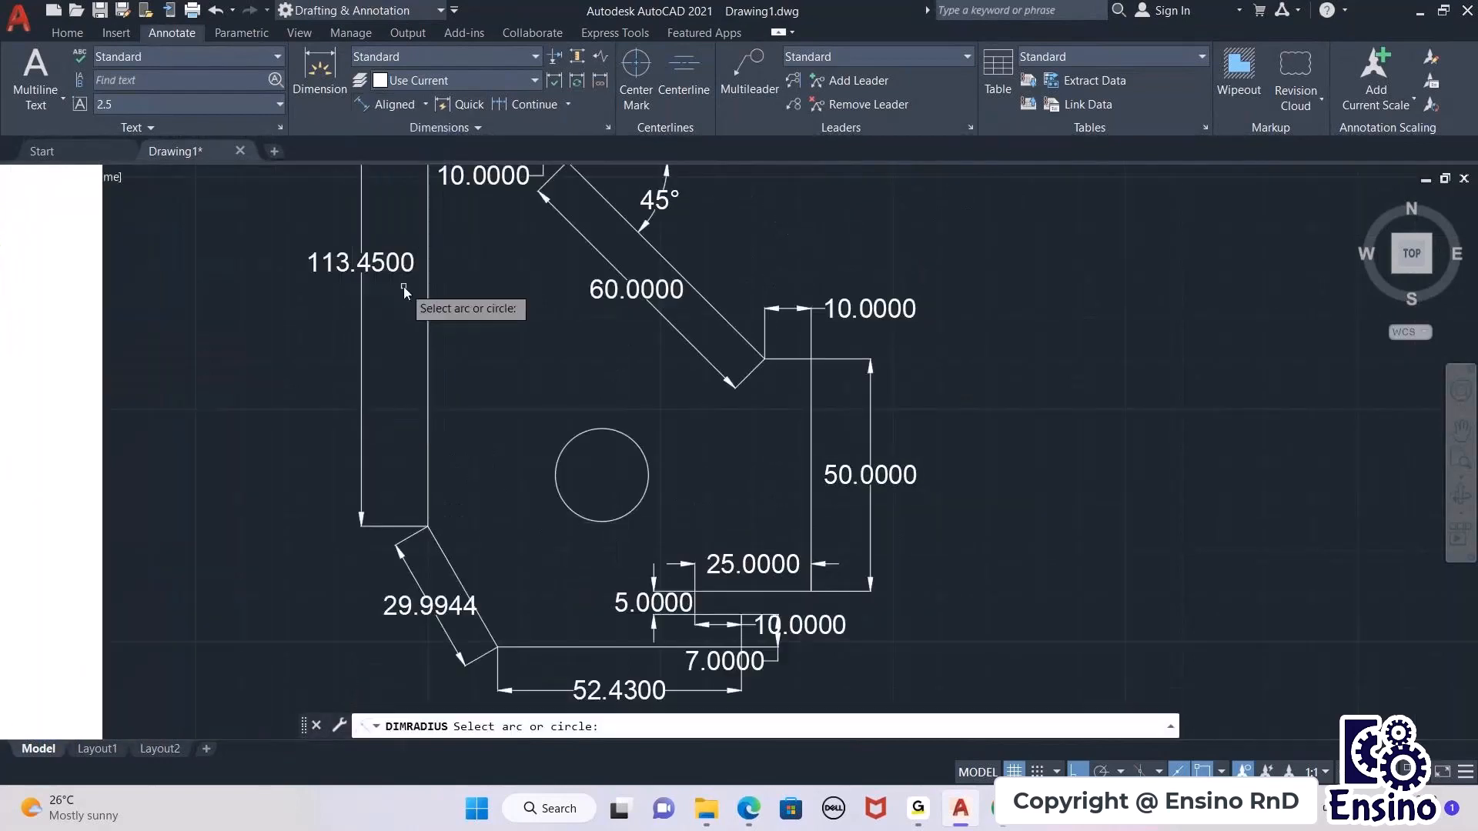
left_click(591, 428)
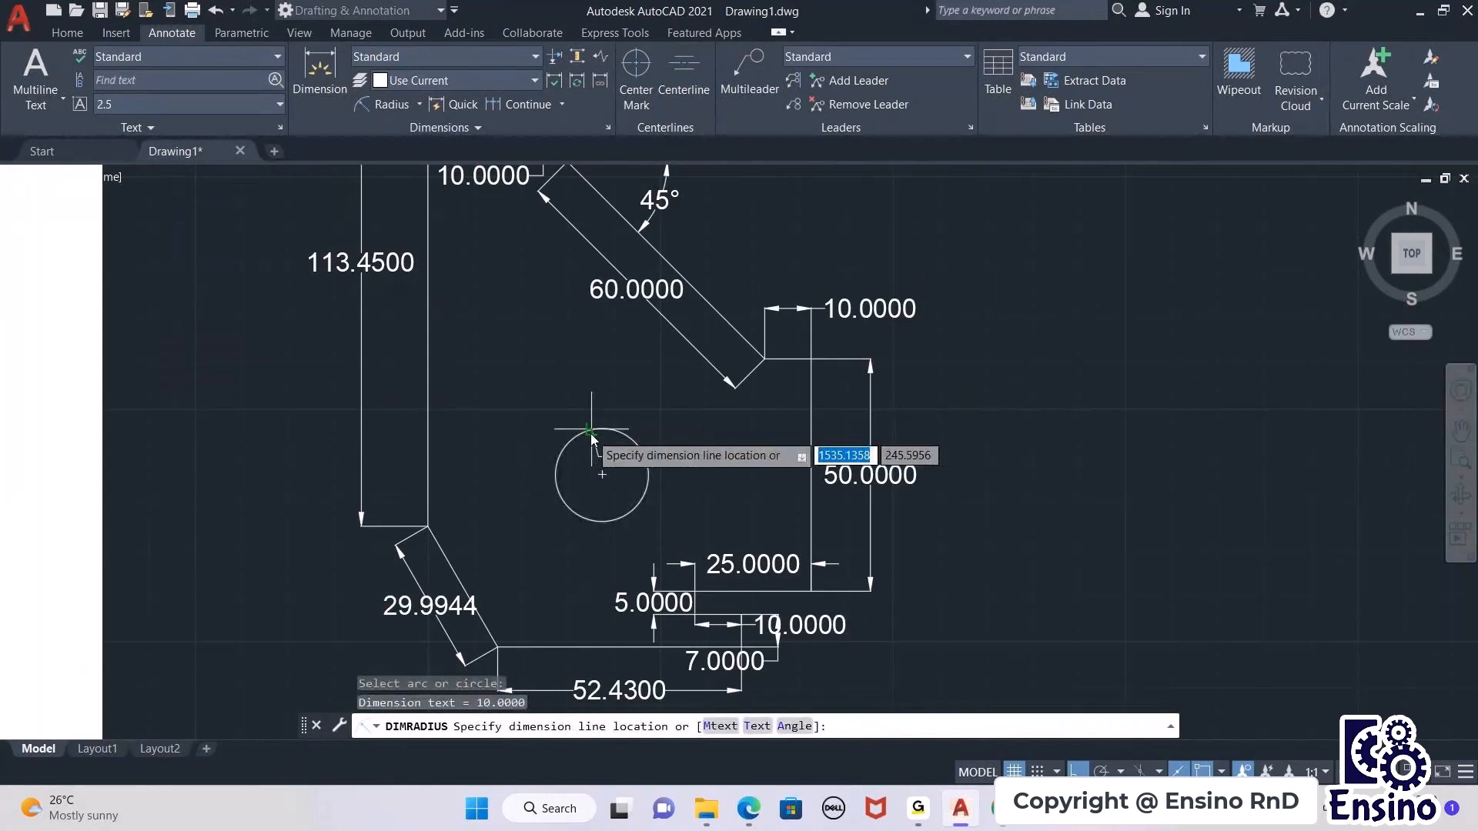
left_click(578, 387)
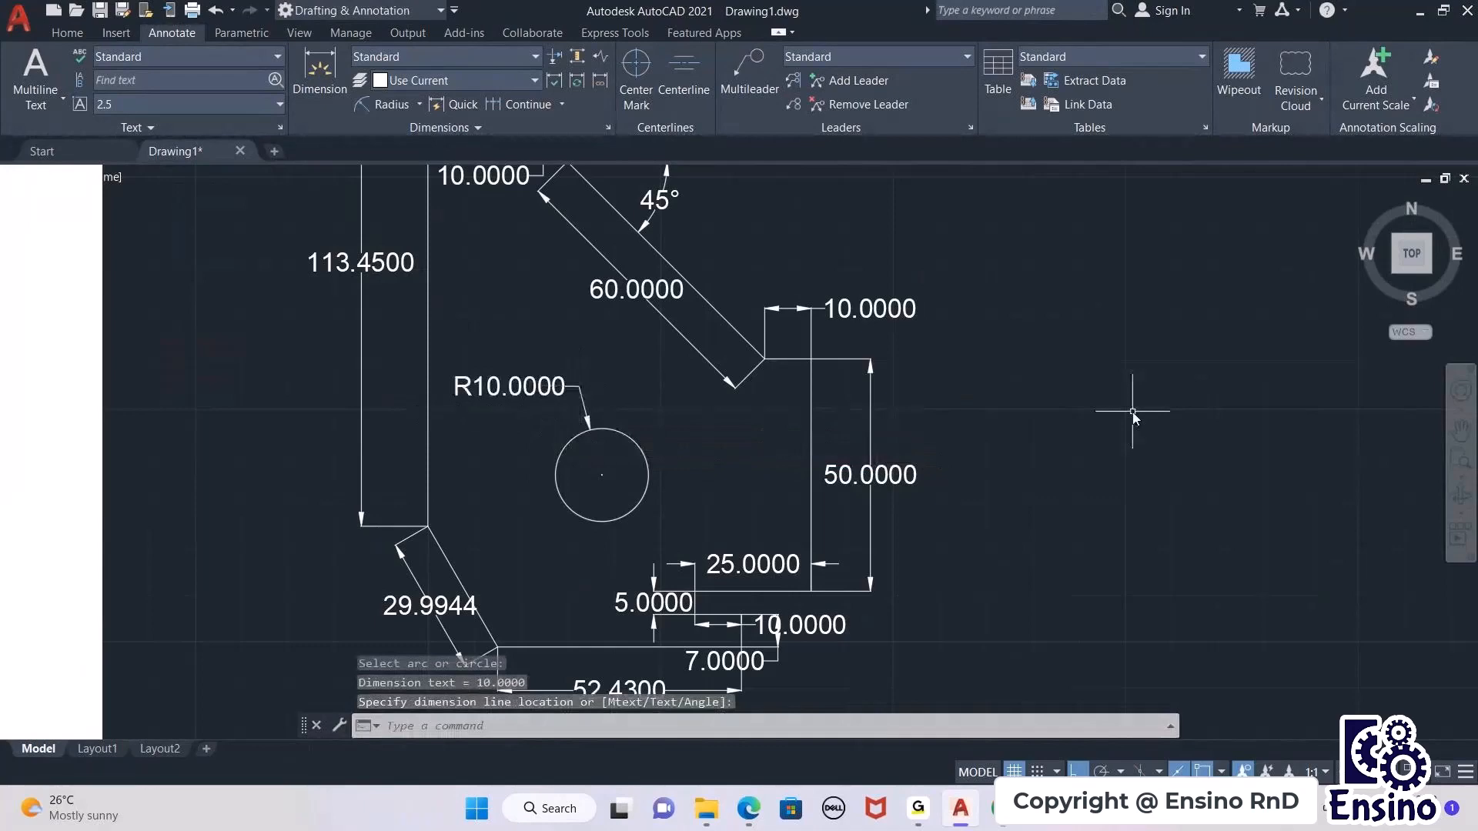
scroll(1048, 333, "down", 4)
scroll(1008, 271, "up", 3)
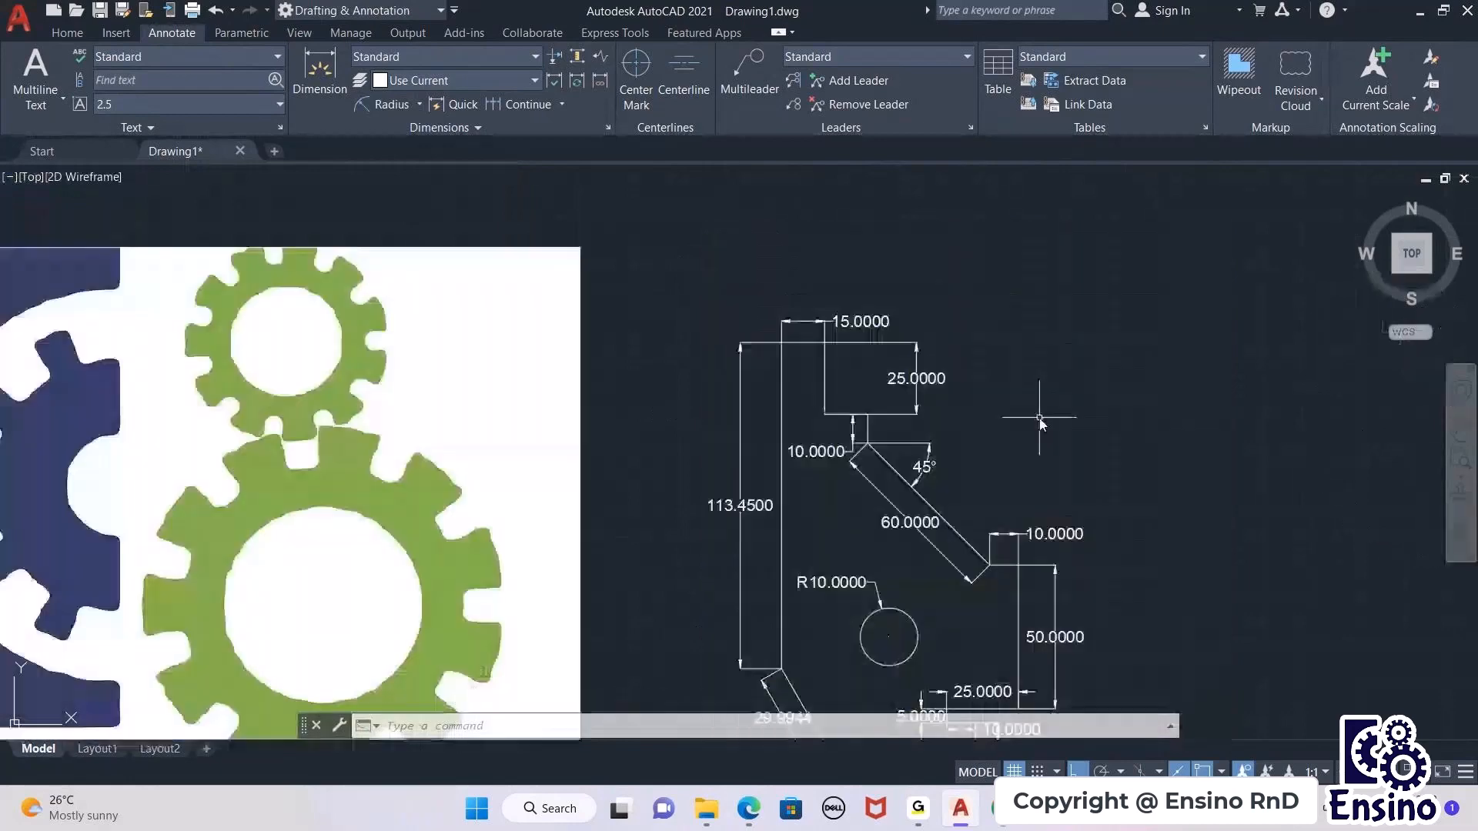
middle_click_drag(1040, 422, 826, 302)
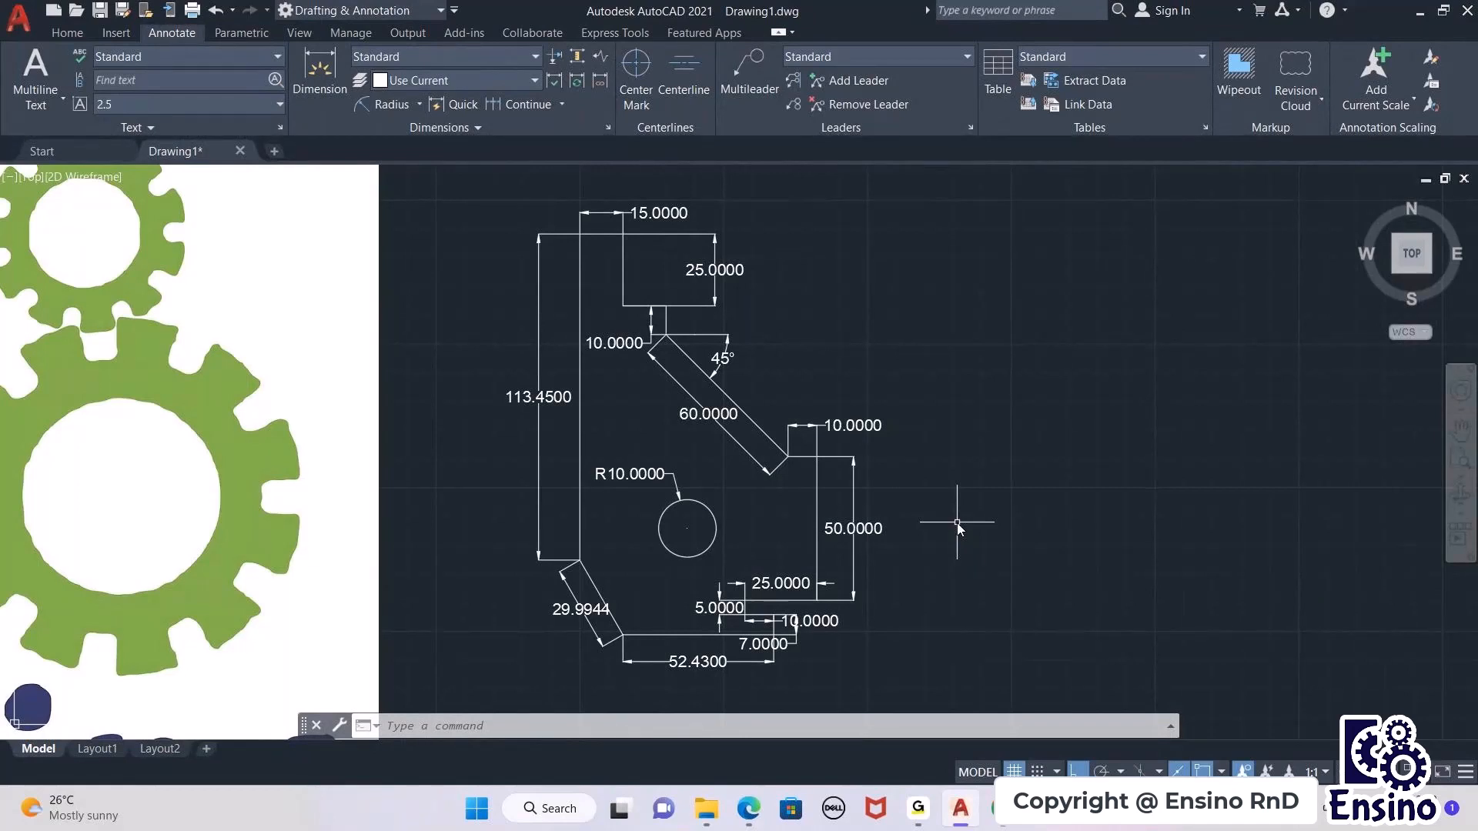
scroll(958, 523, "down", 2)
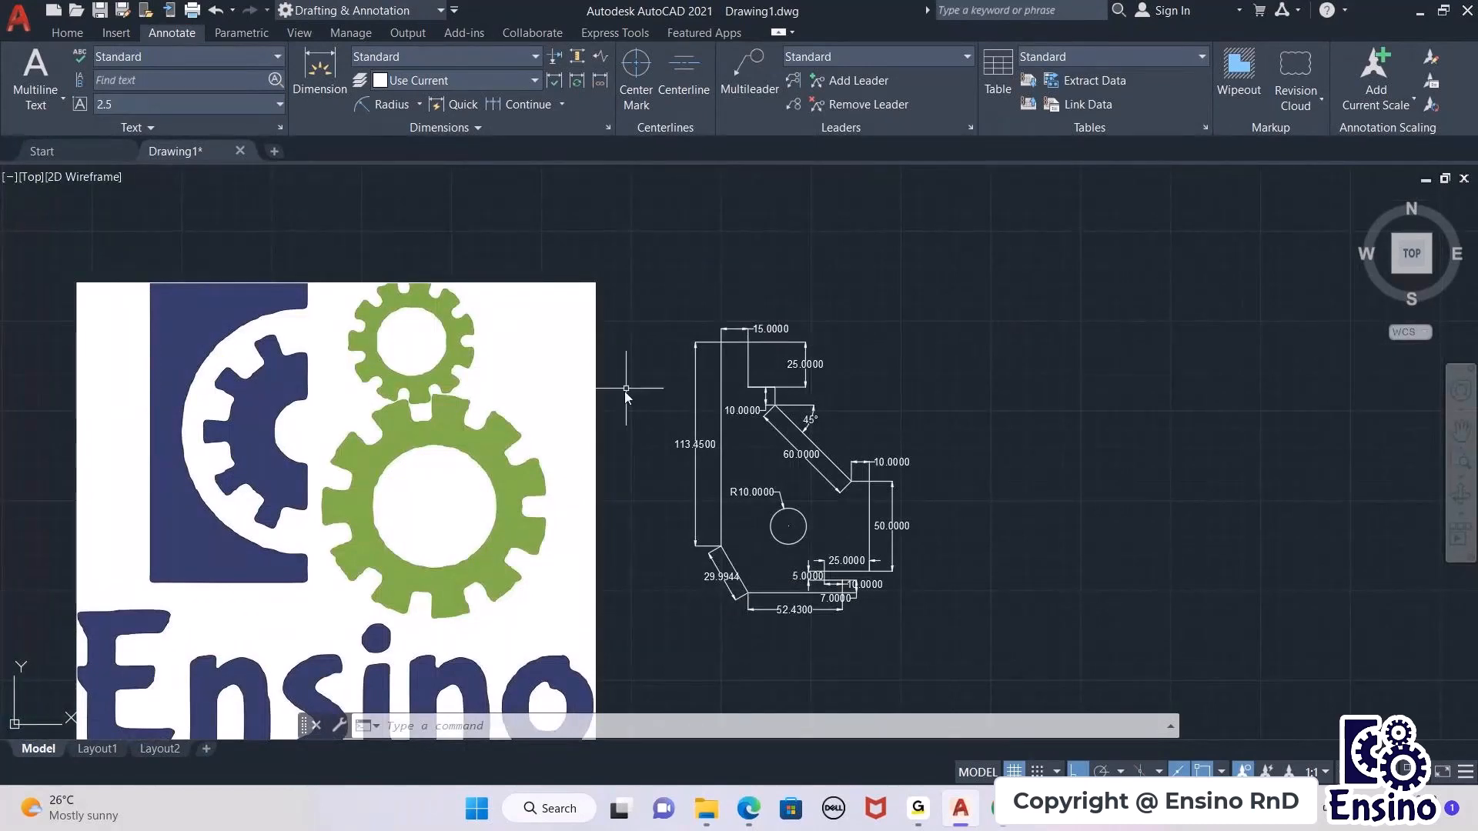
scroll(898, 385, "up", 2)
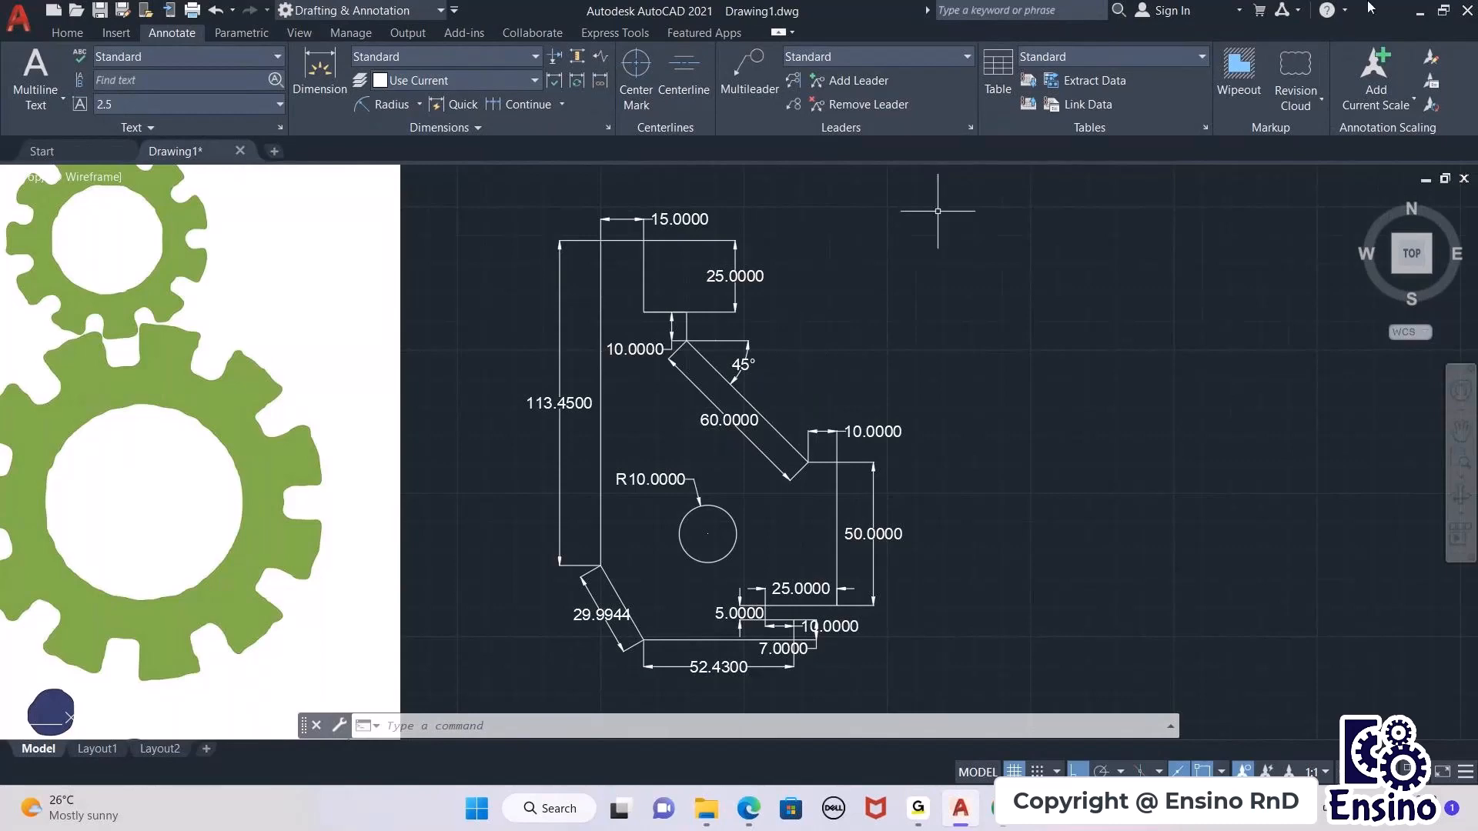
Step: Minimize the drawing window and the worksheet PDF window to show the desktop
left_click(1419, 11)
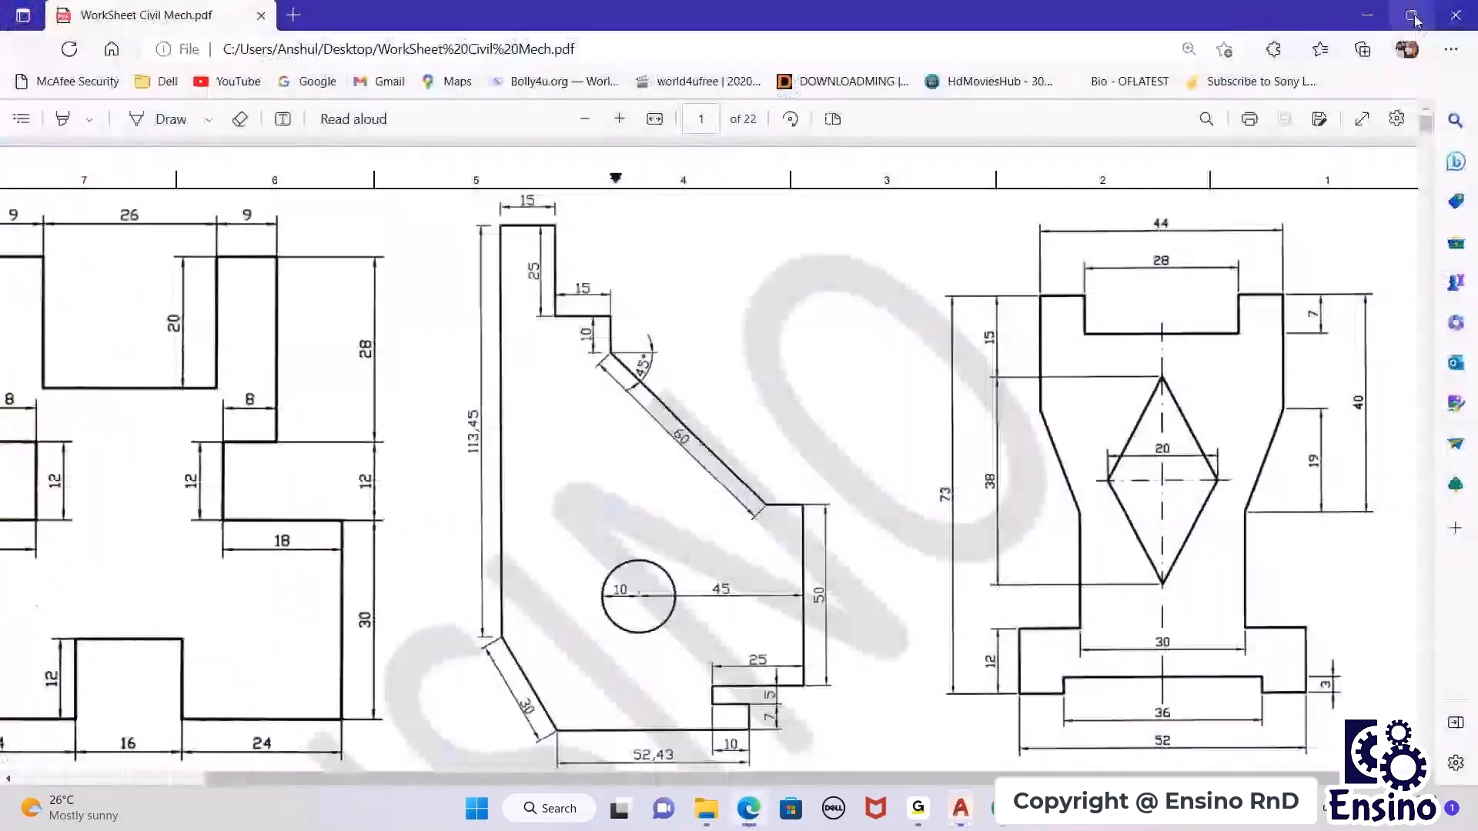
left_click(1370, 17)
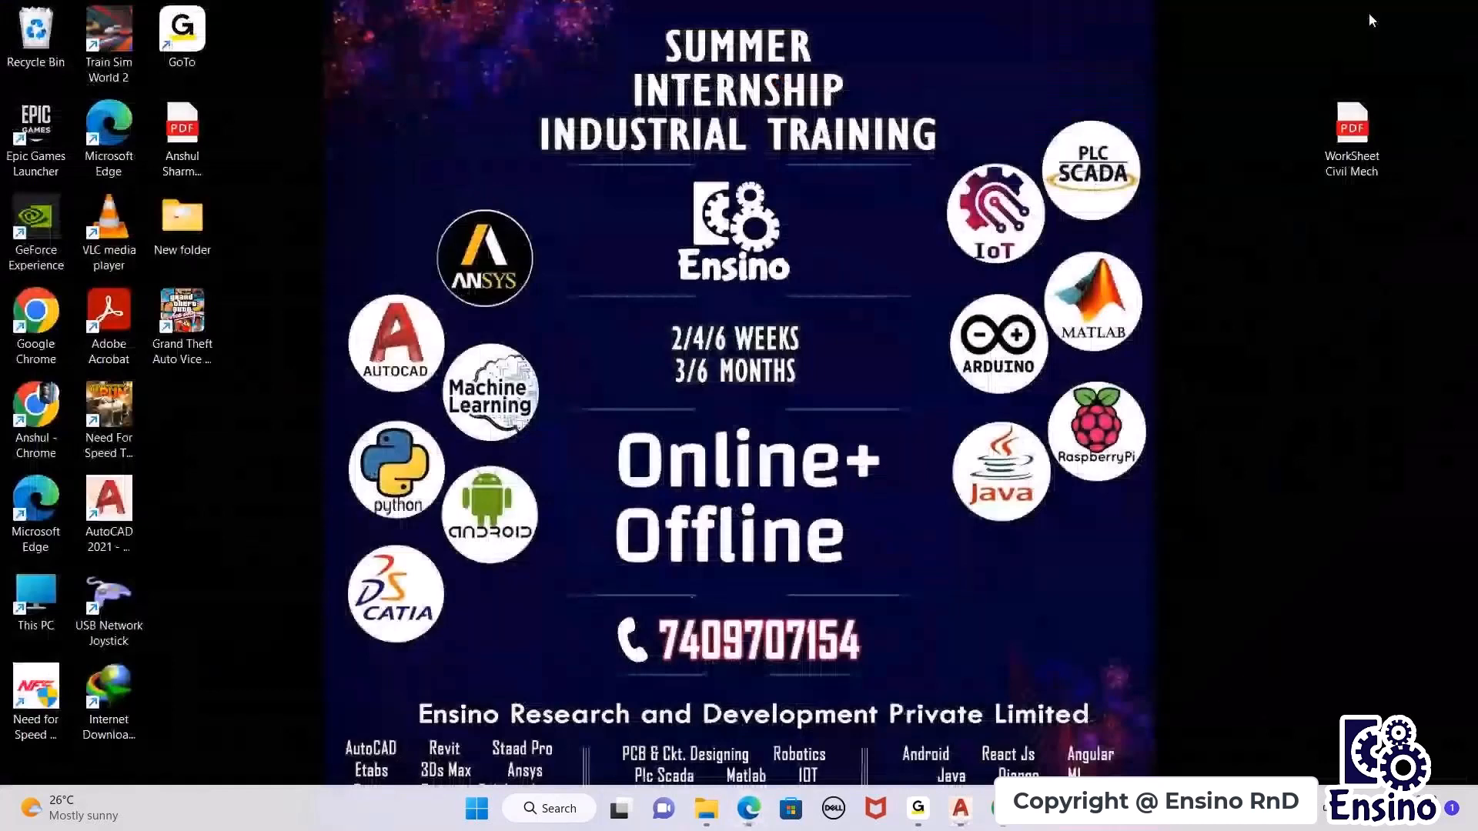
mouse_move(961, 817)
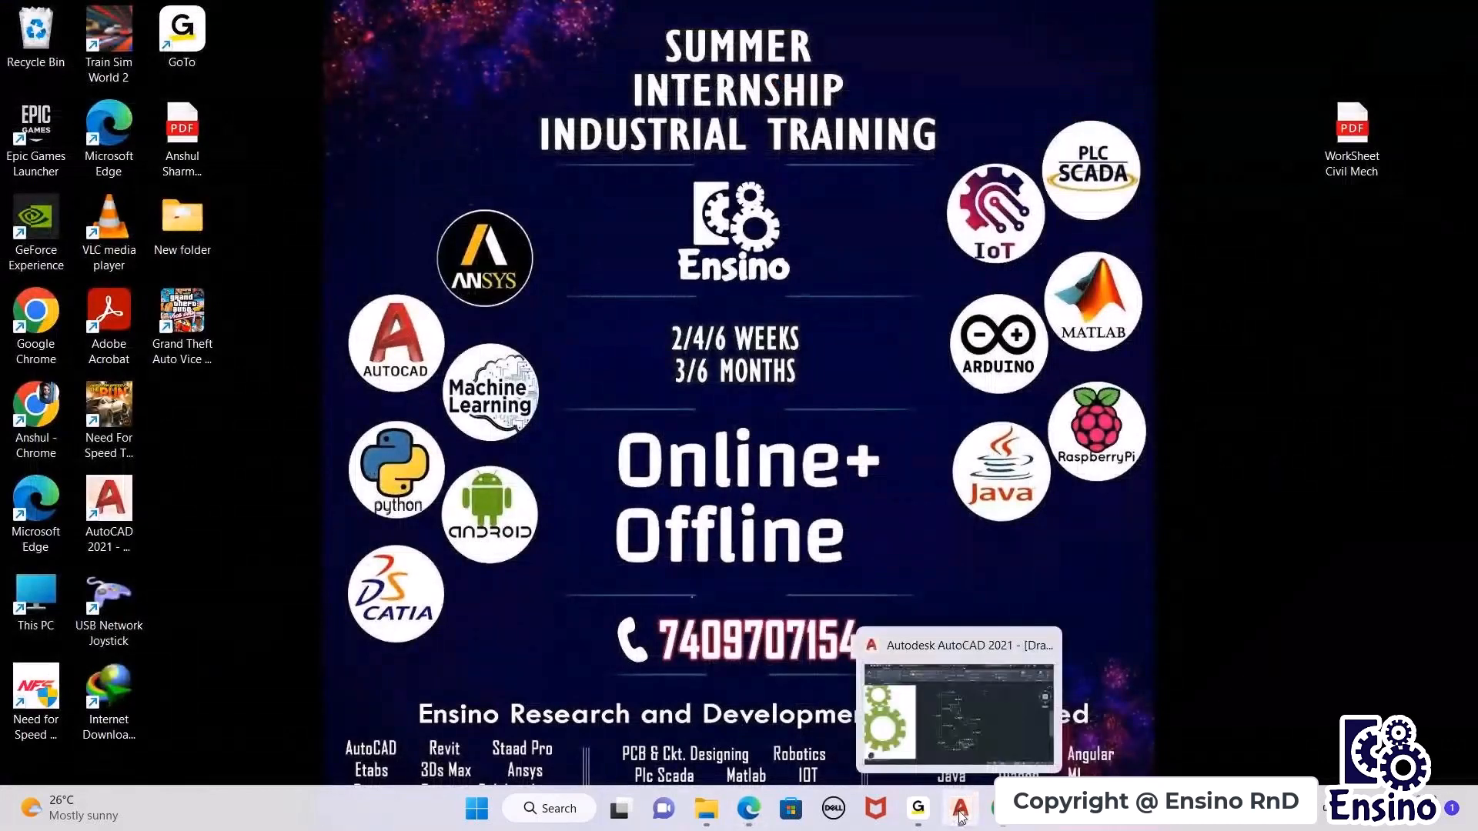